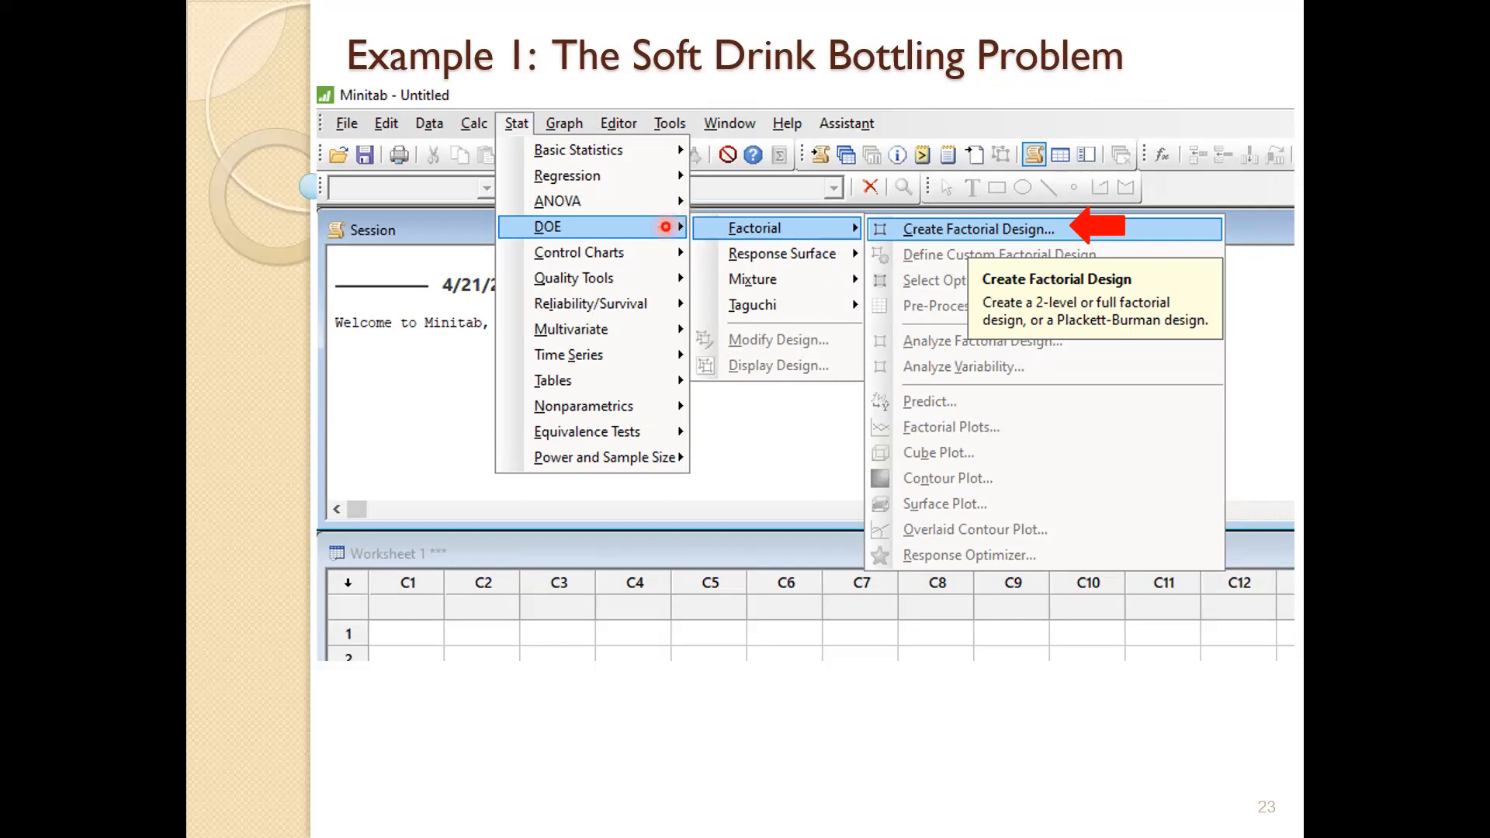
- End the PowerPoint slideshow to return to editing slide 23, The Soft Drink Bottling Problem
right_click(750, 370)
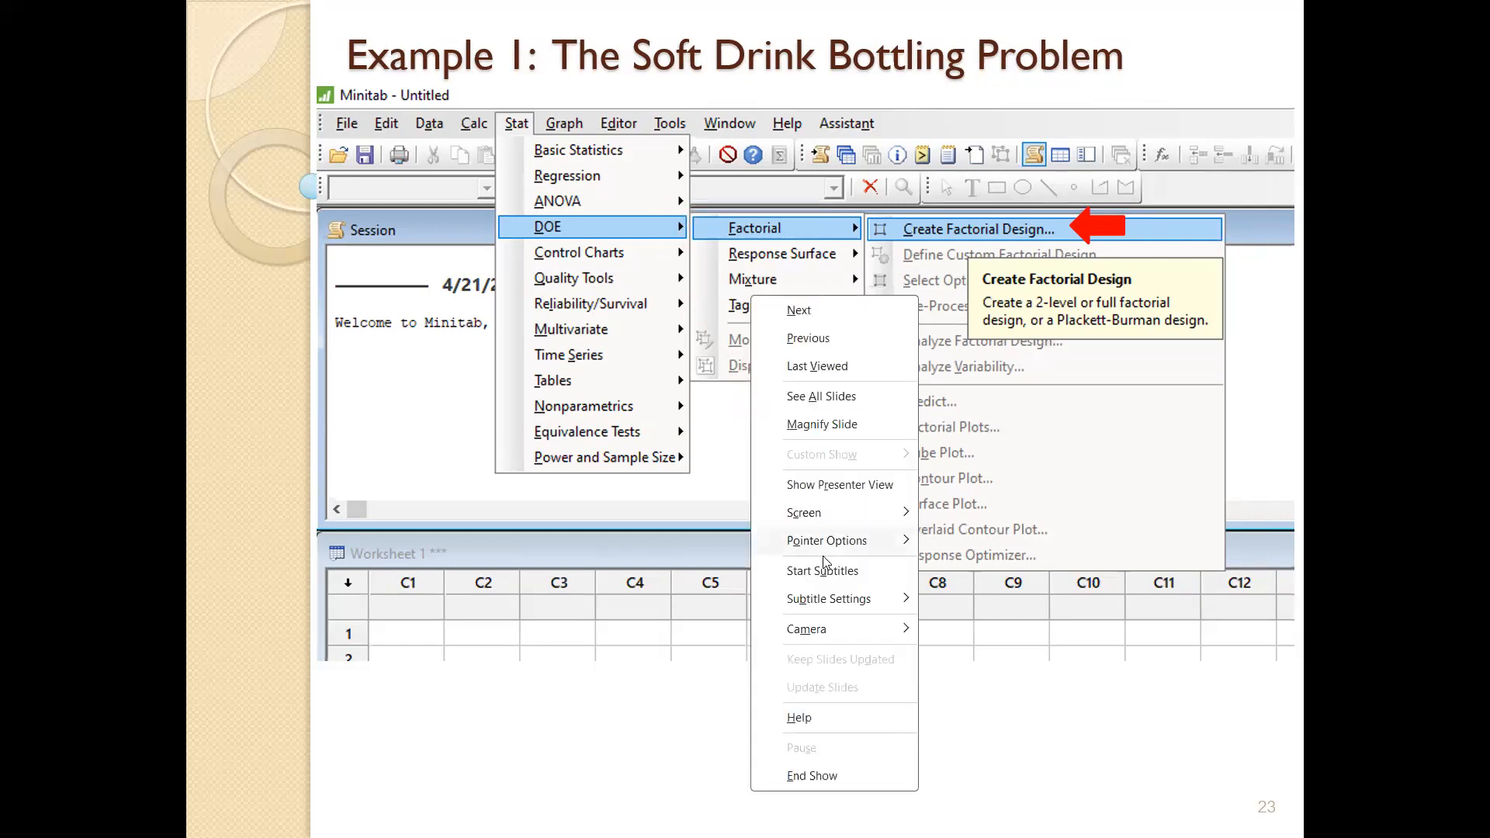
click(809, 774)
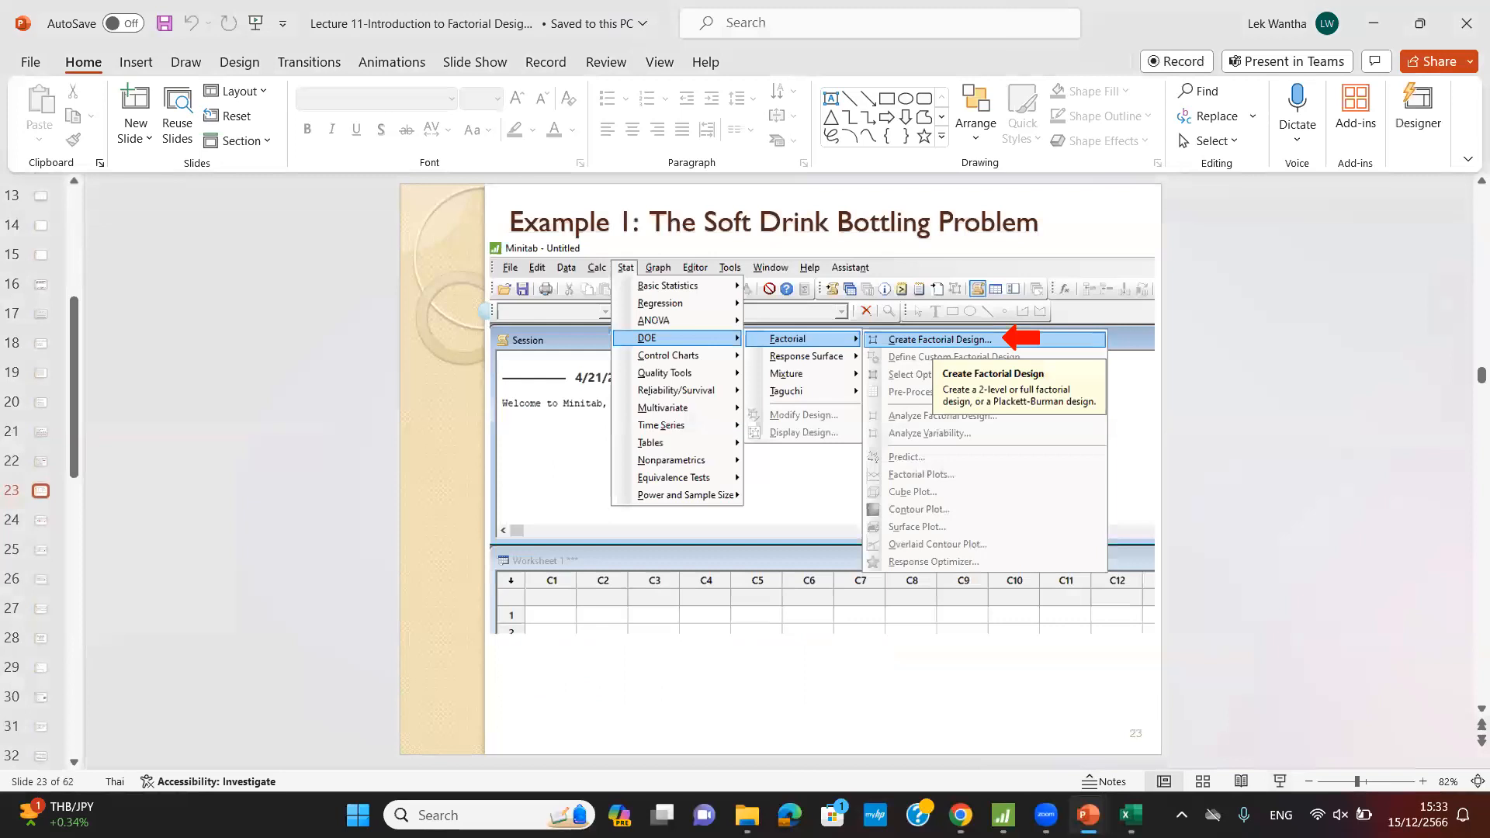
- Switch to Minitab and open Stat > DOE > Factorial > Create Factorial Design
click(1004, 815)
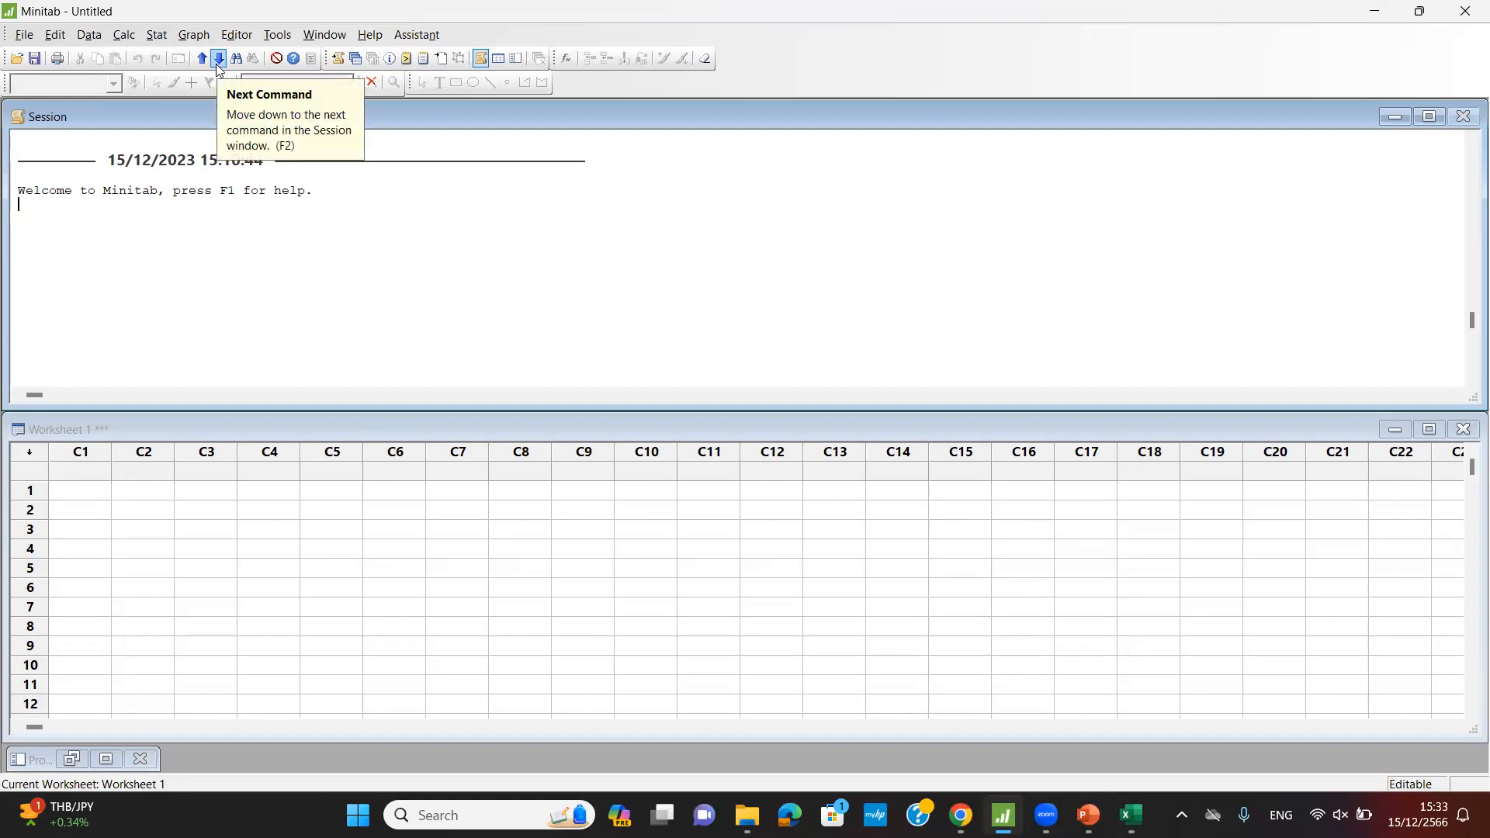
click(156, 37)
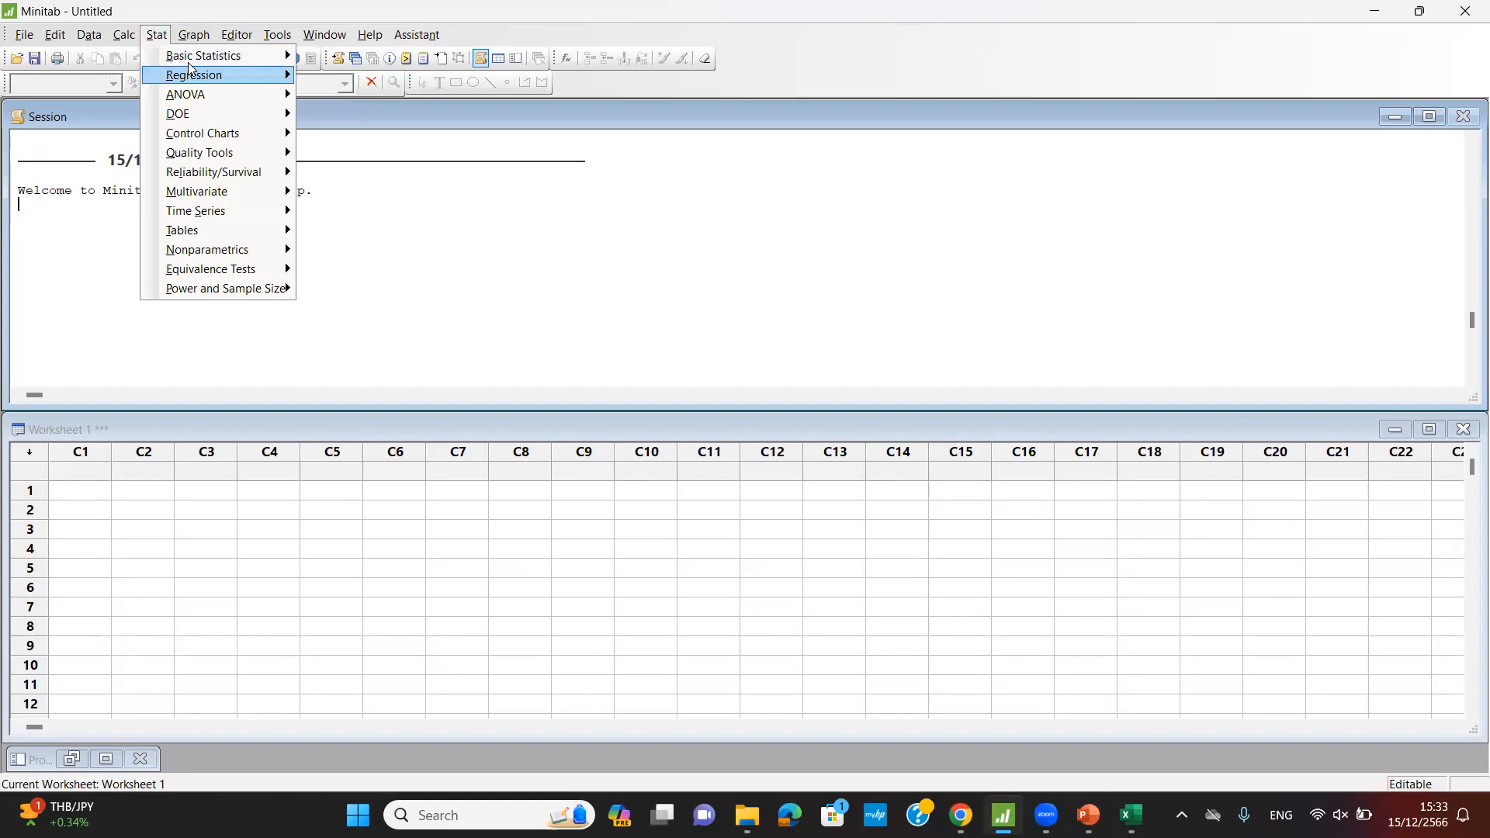
mouse_move(189, 58)
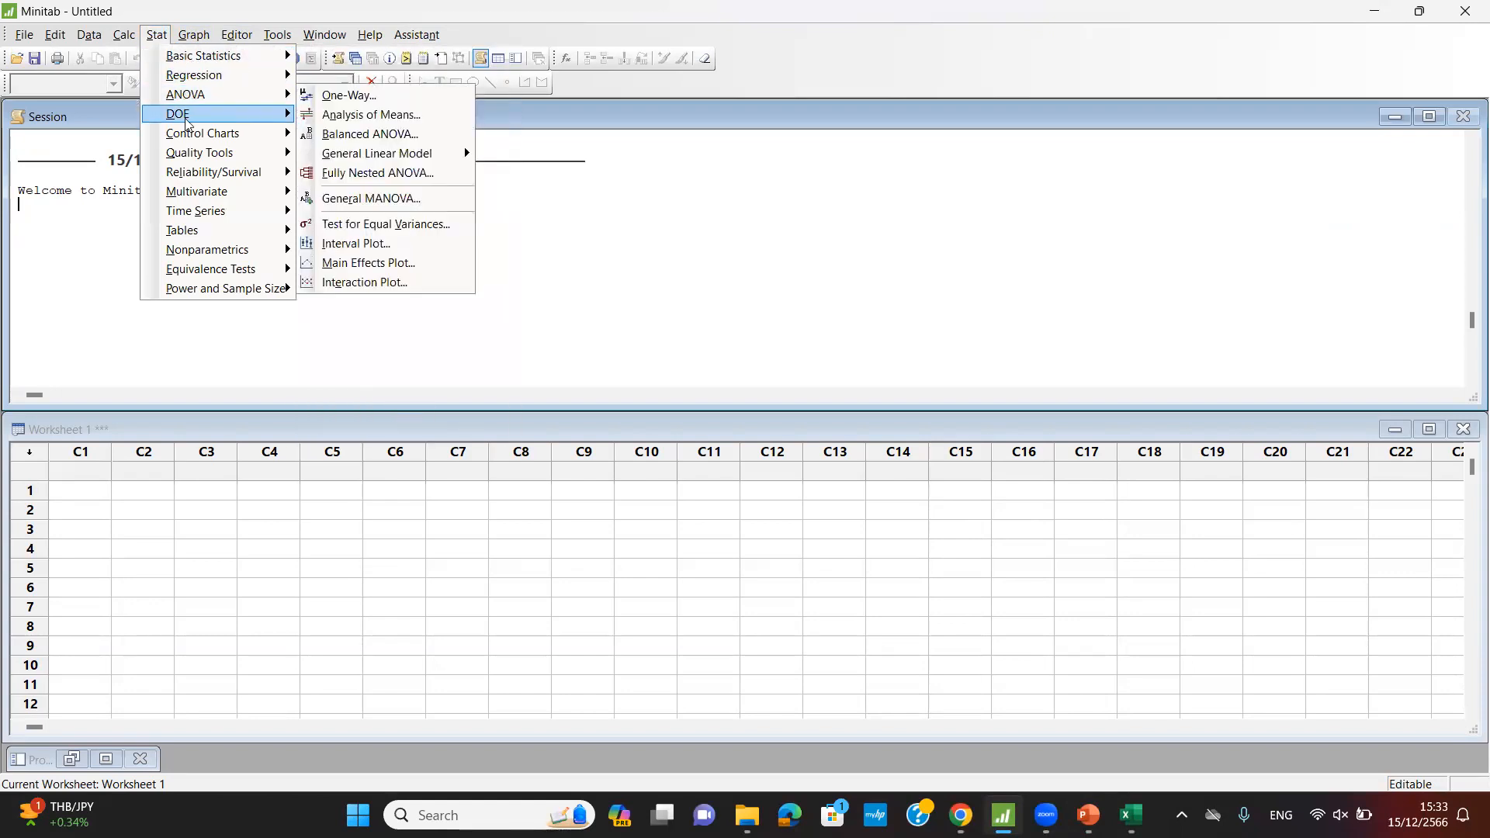
mouse_move(187, 123)
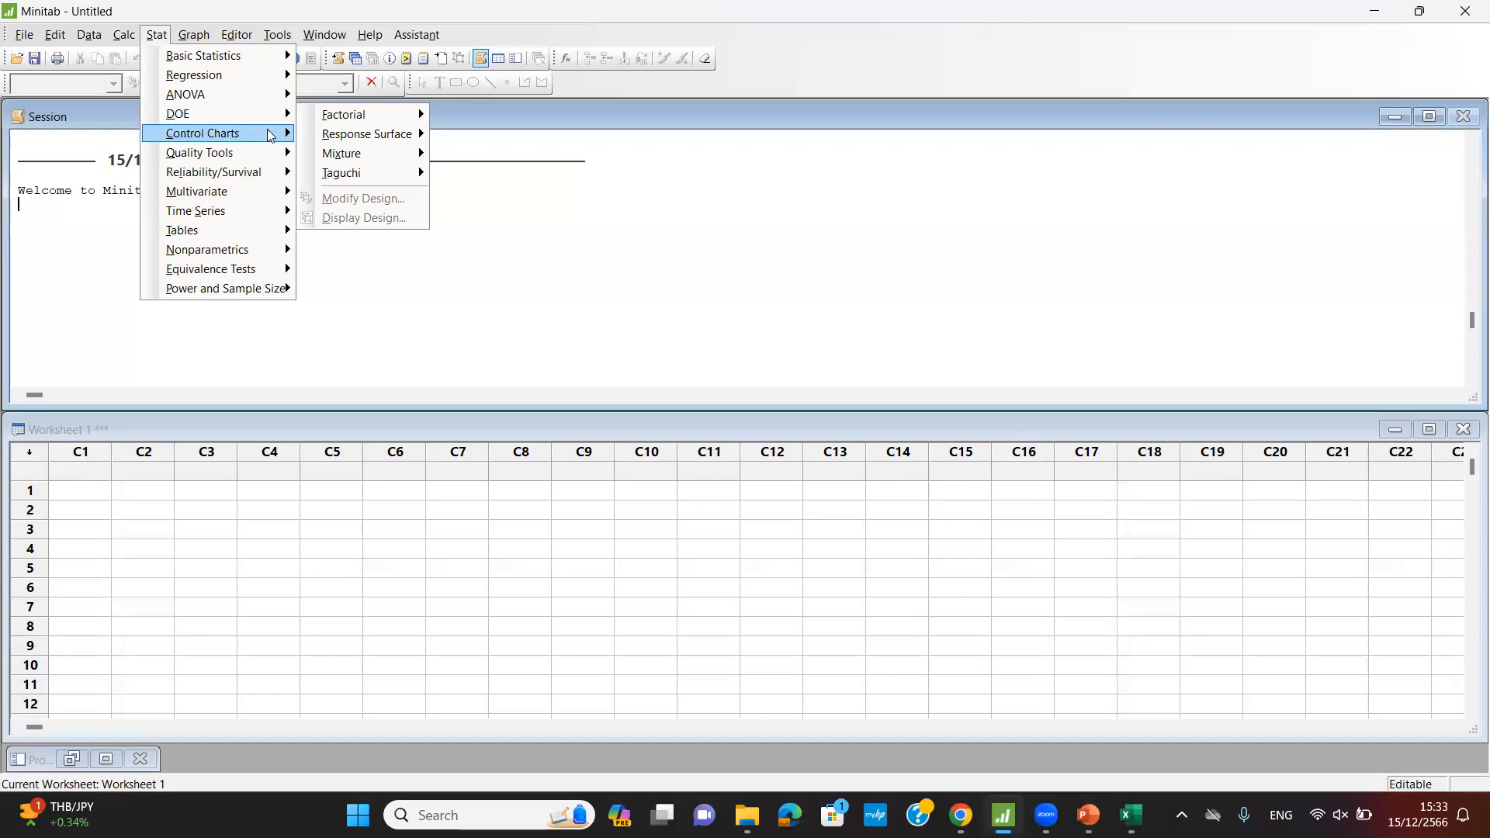
mouse_move(346, 116)
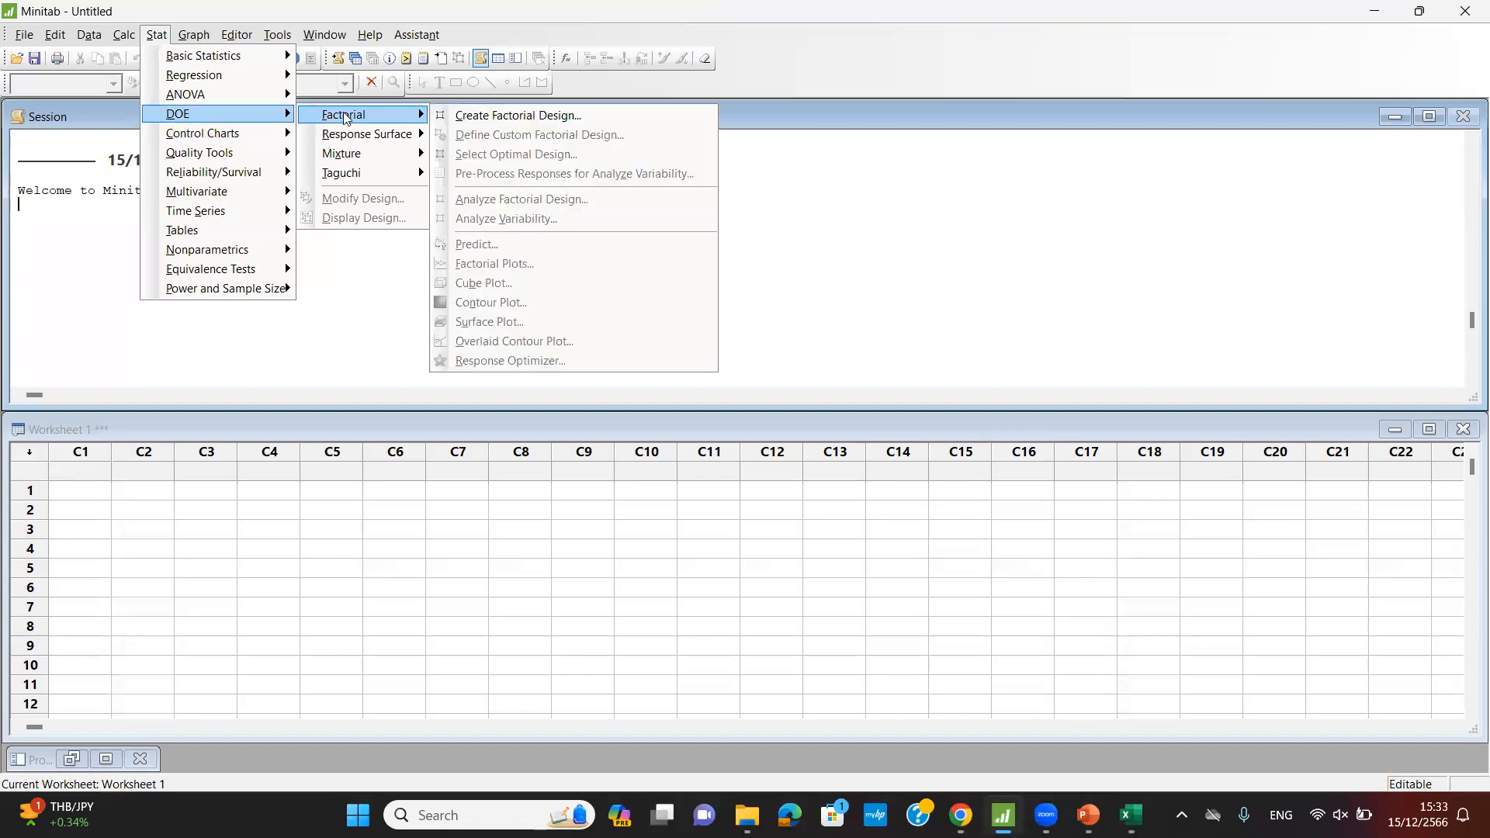
click(502, 118)
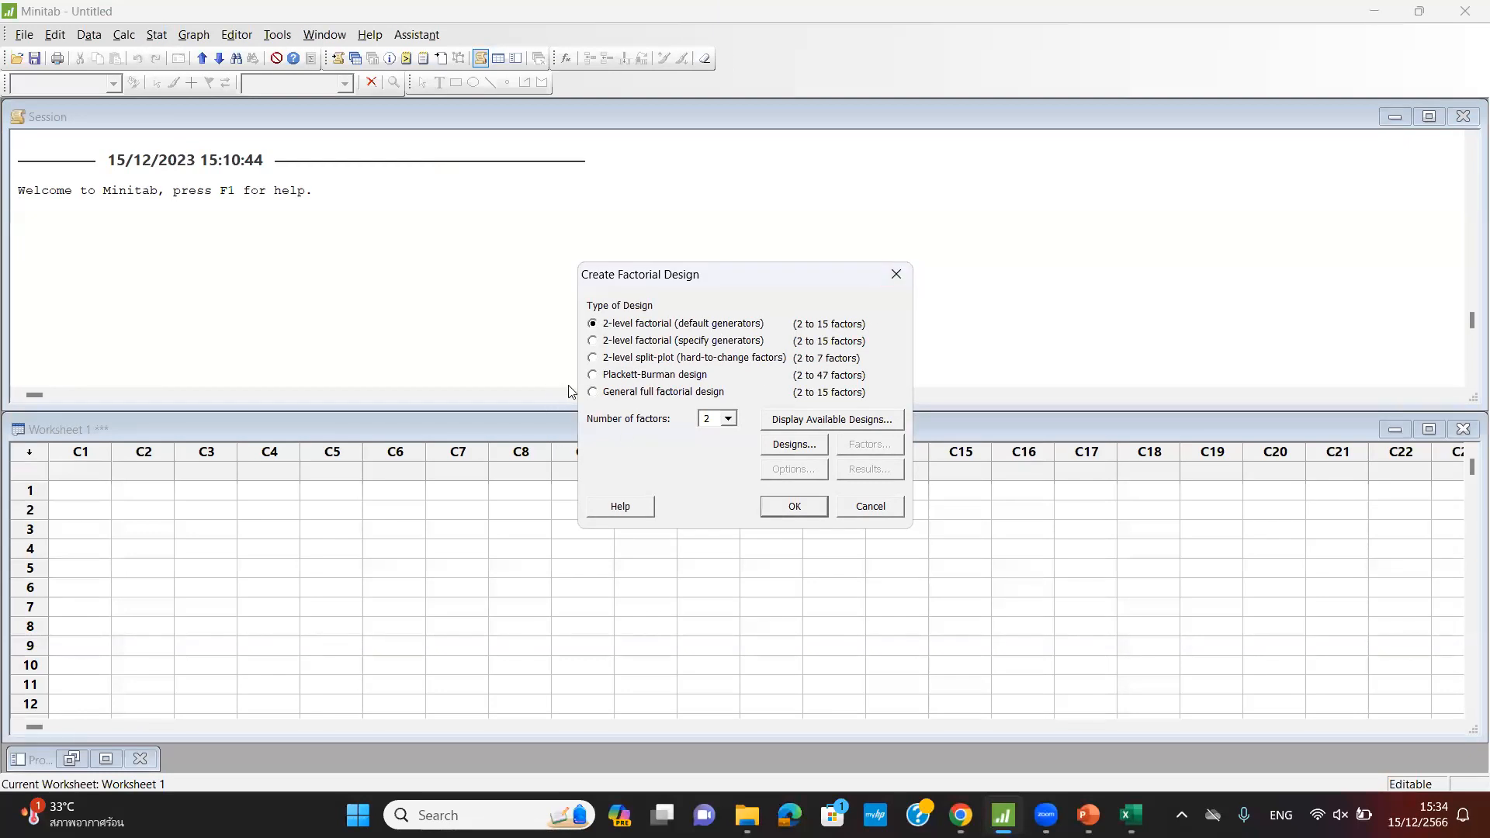
- Browse the design type options and the number-of-factors list without settling on a choice
click(593, 392)
click(728, 419)
drag(730, 448, 731, 528)
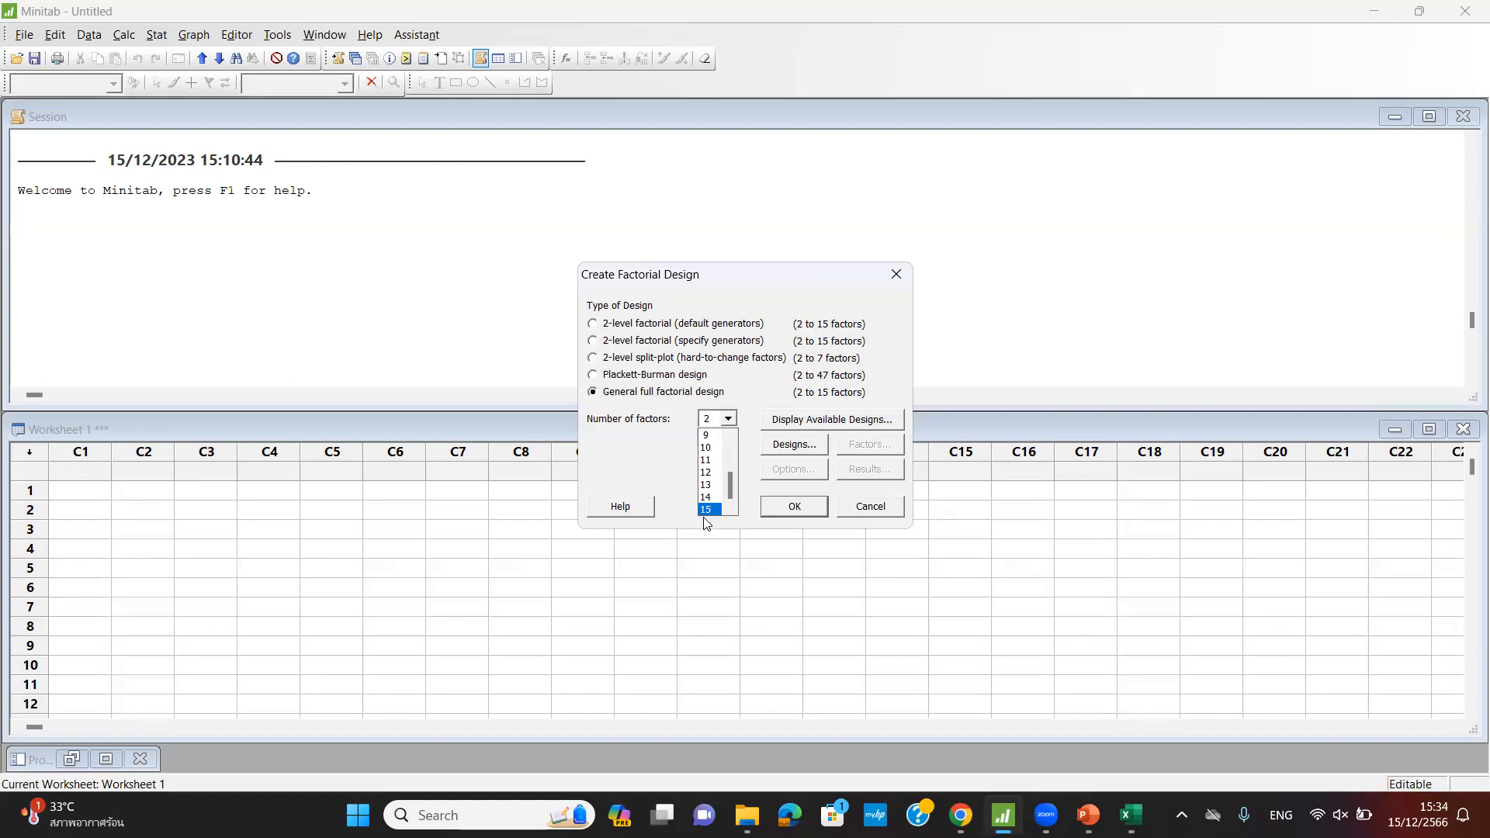
click(593, 373)
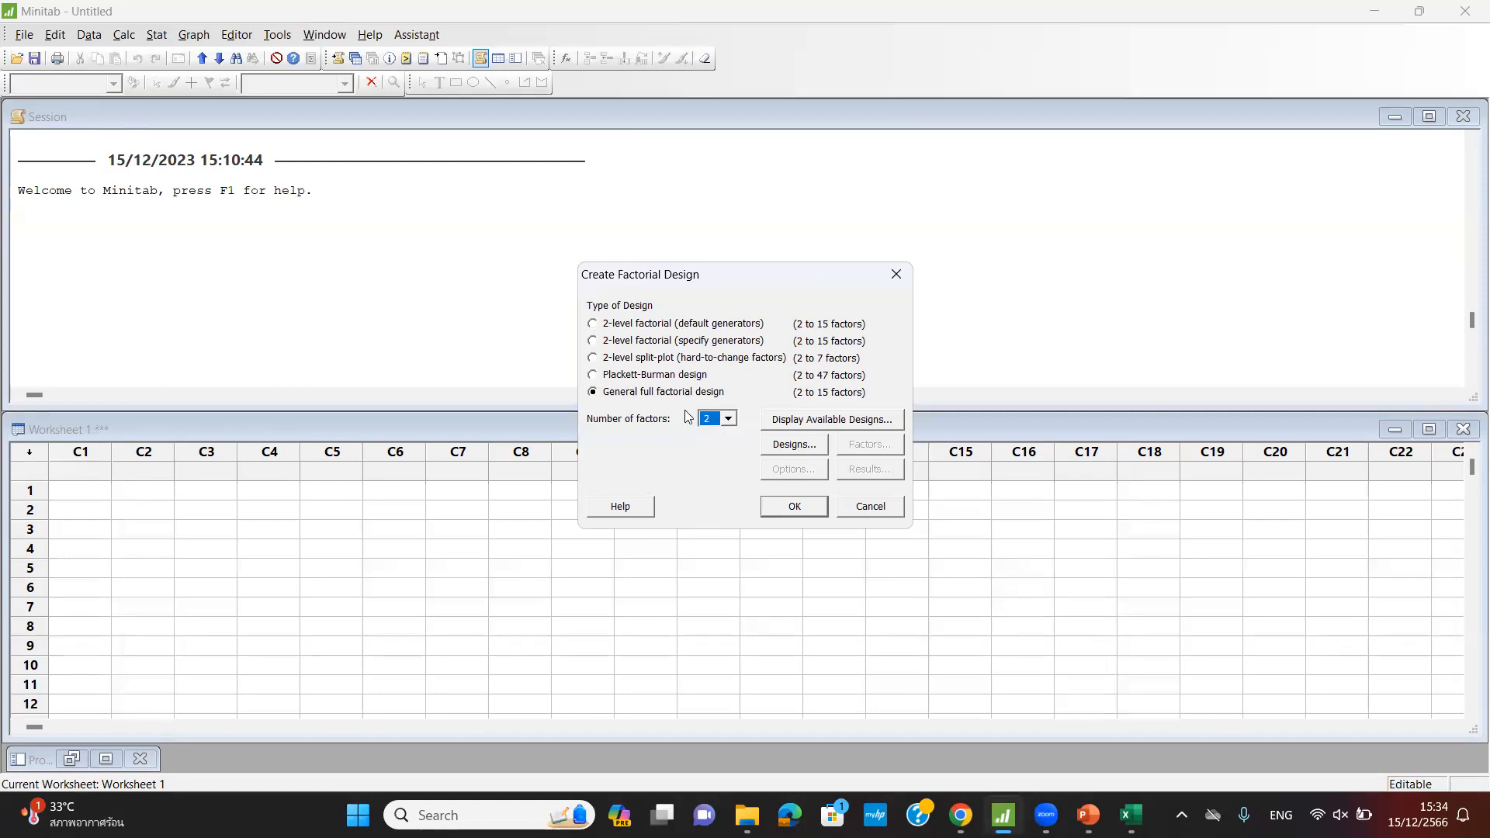
click(729, 419)
drag(729, 446, 728, 534)
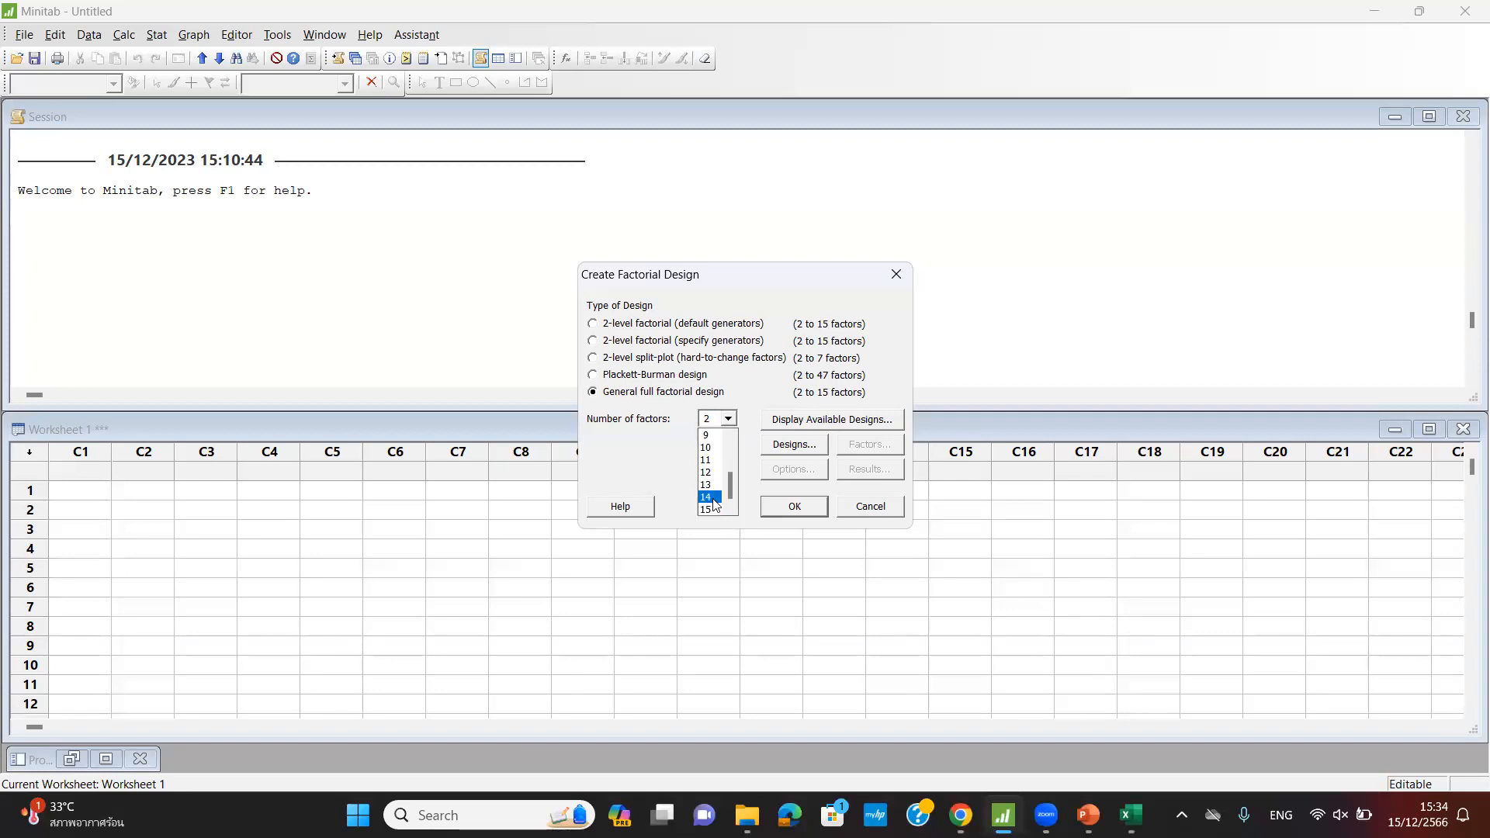
scroll(714, 505, up, 3)
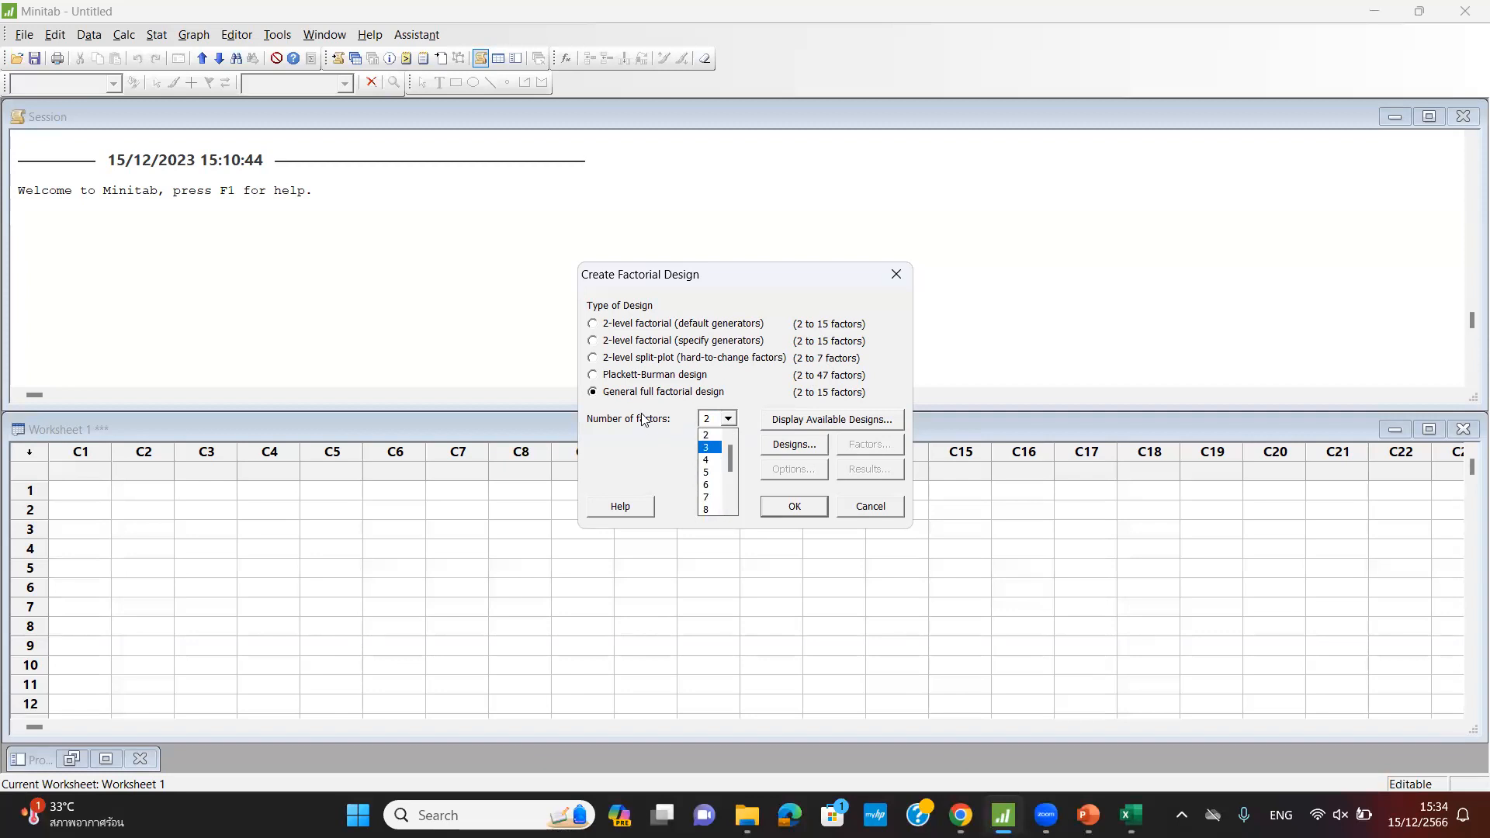
click(607, 377)
click(601, 377)
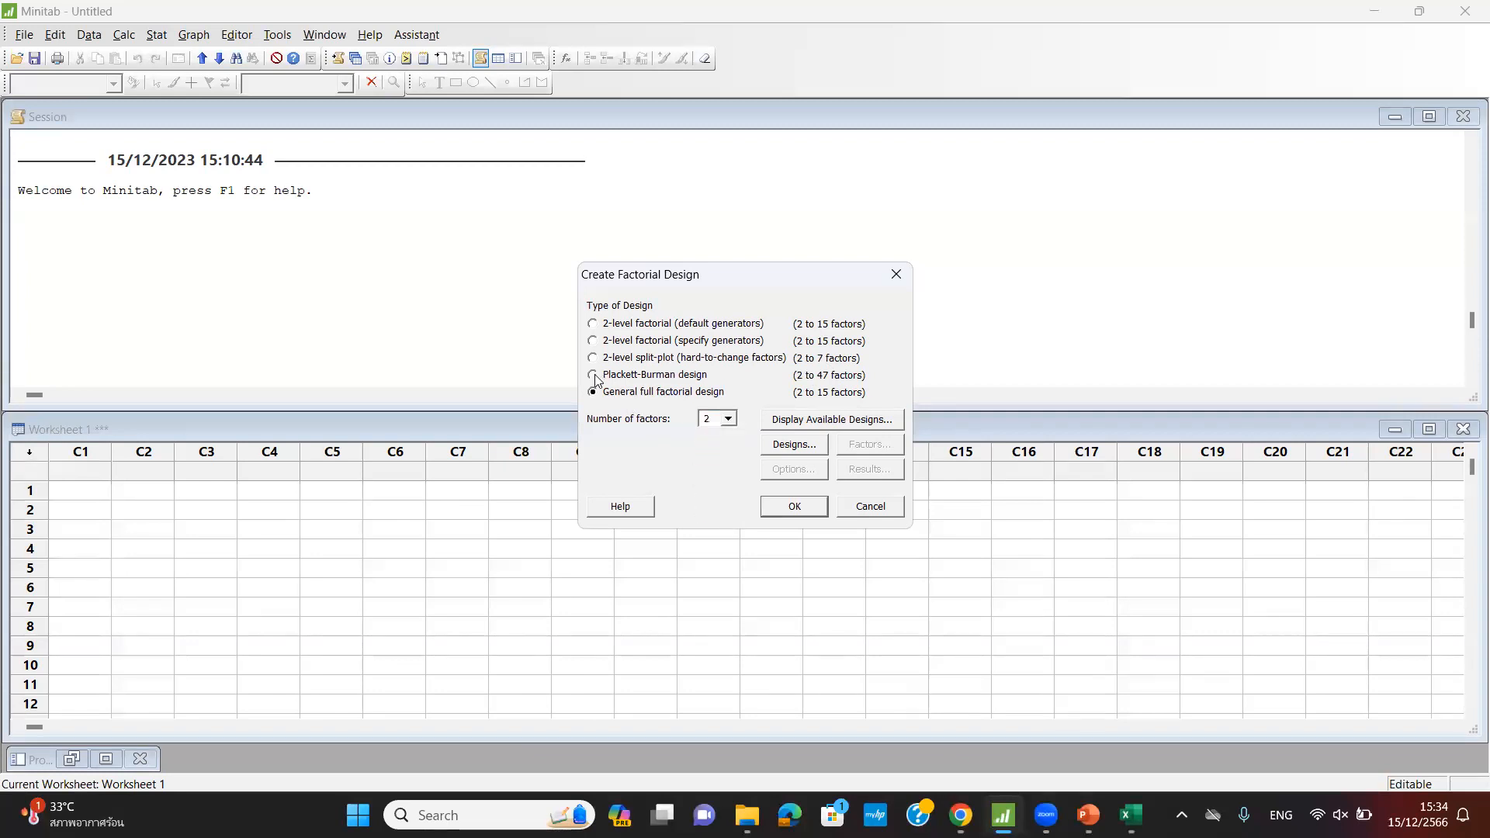
click(705, 422)
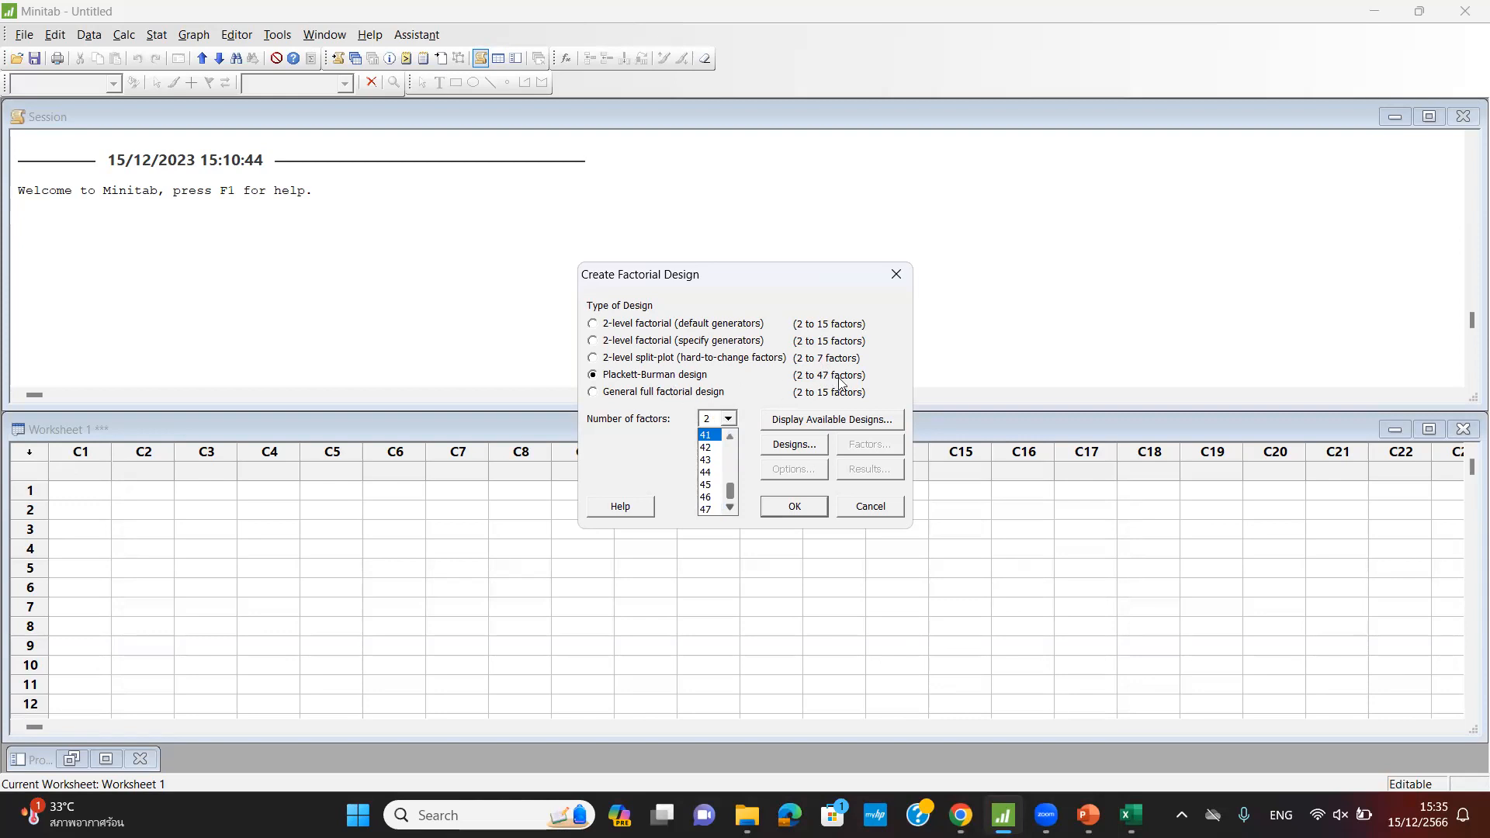
click(595, 396)
- Choose a general full factorial design with 3 factors and open its Designs settings
click(594, 392)
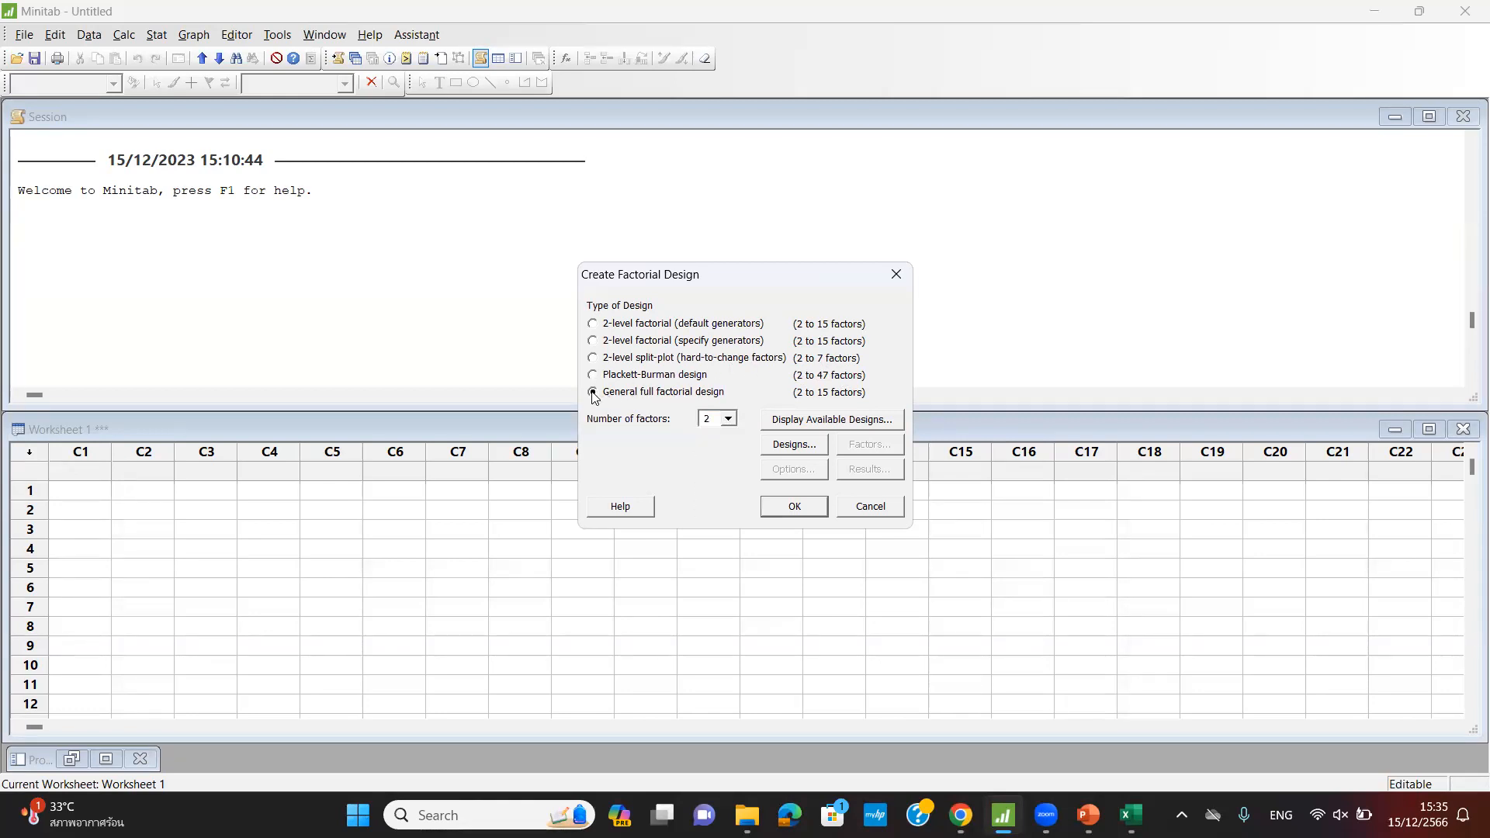
click(727, 419)
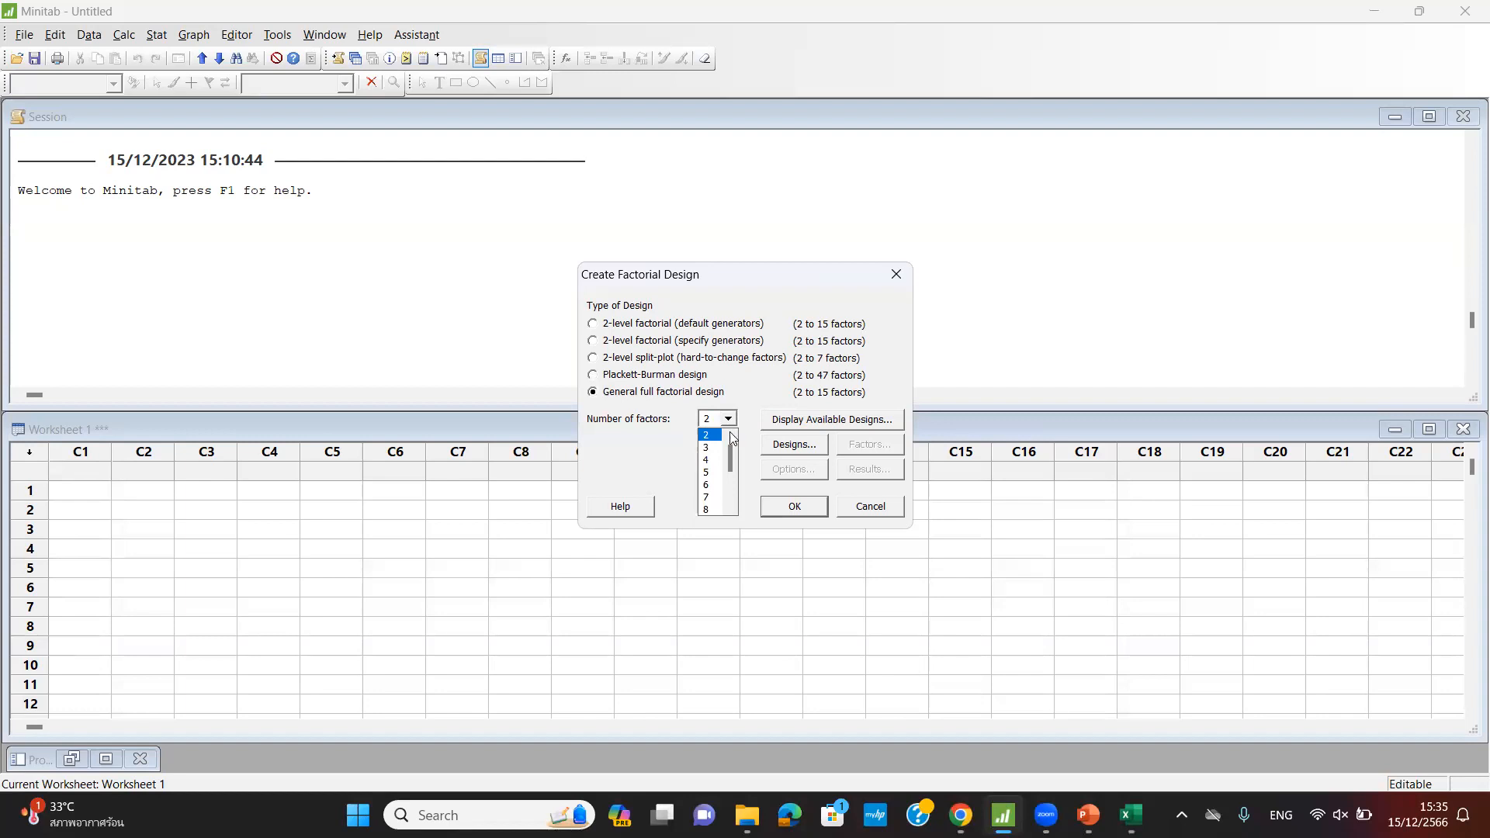
click(709, 448)
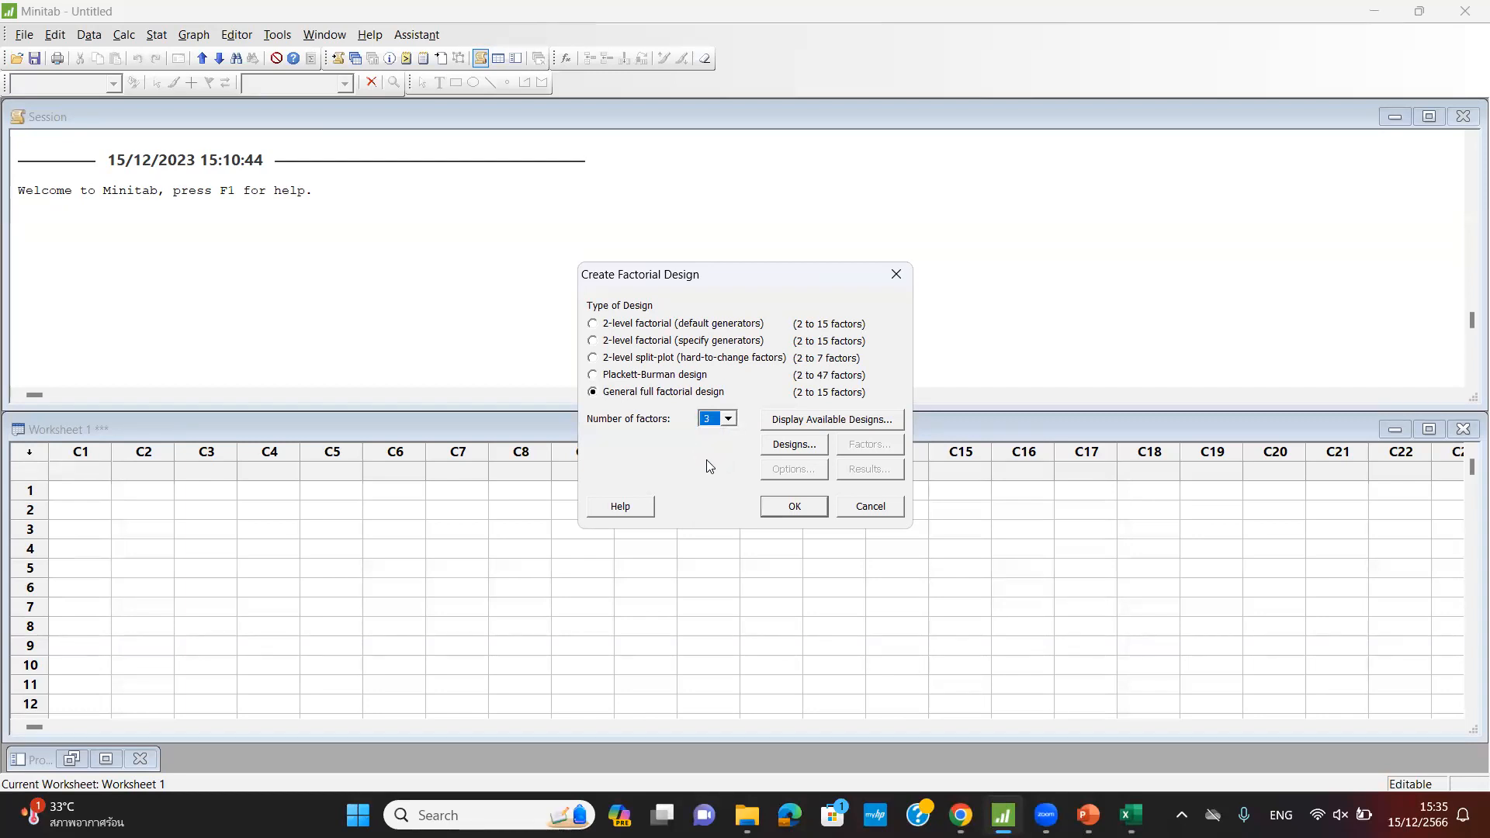
click(782, 449)
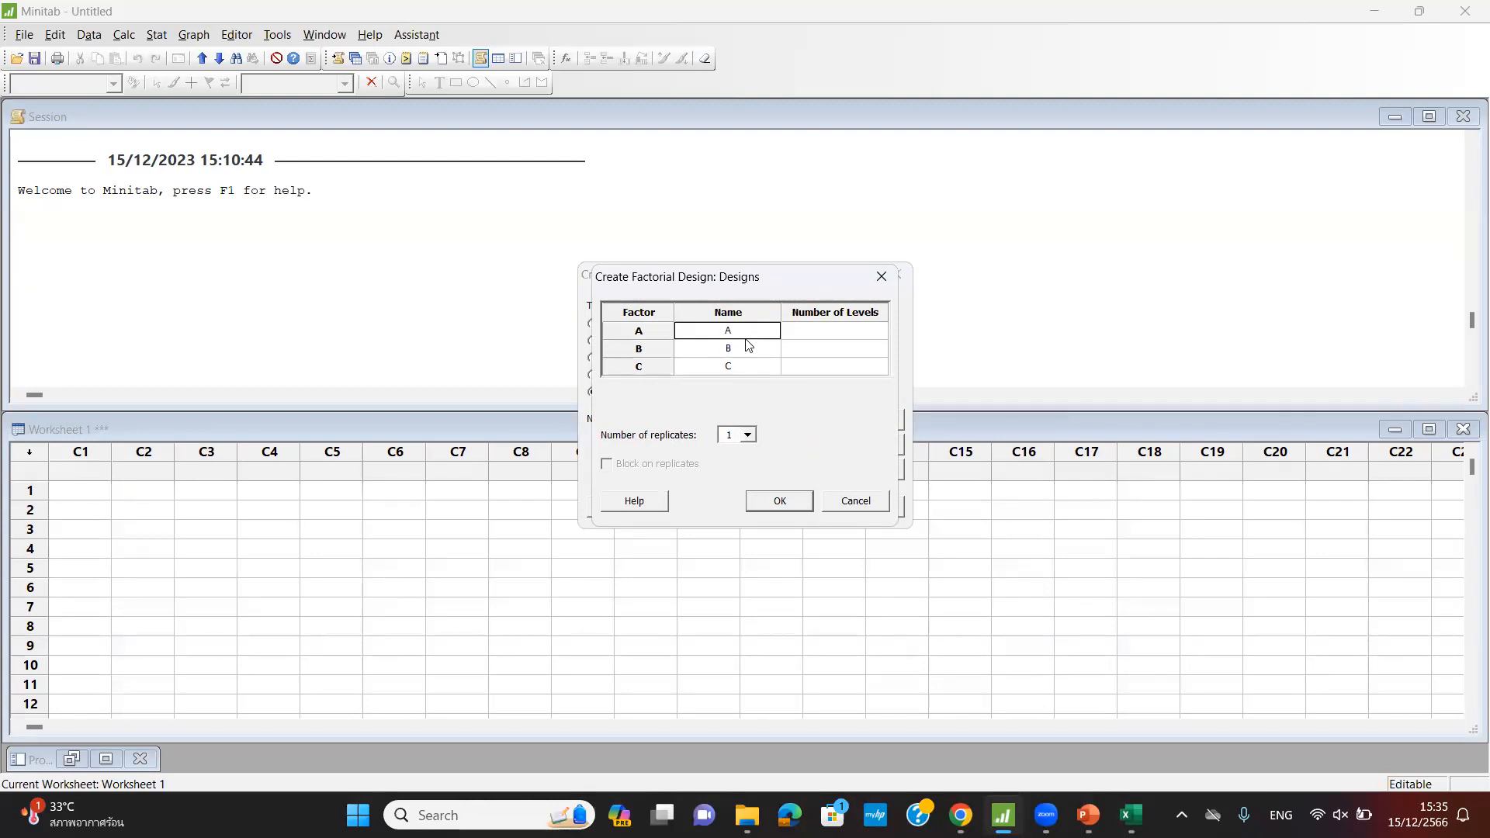
- Enter 3, 2 and 2 levels for factors A, B and C, with 2 replicates
click(838, 336)
text(3)
click(860, 355)
text(2)
click(856, 367)
text(2)
click(748, 435)
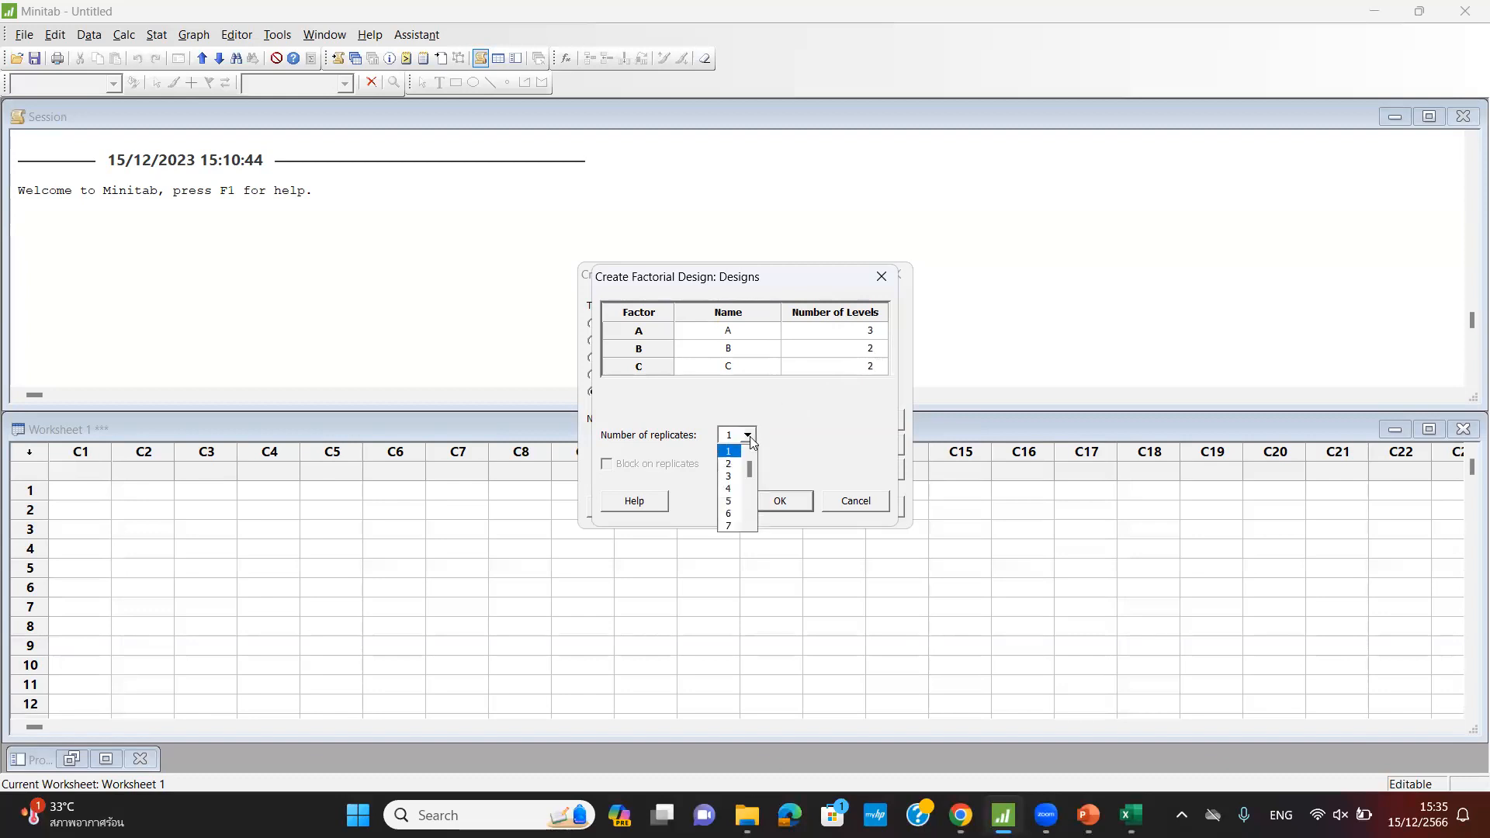
click(732, 464)
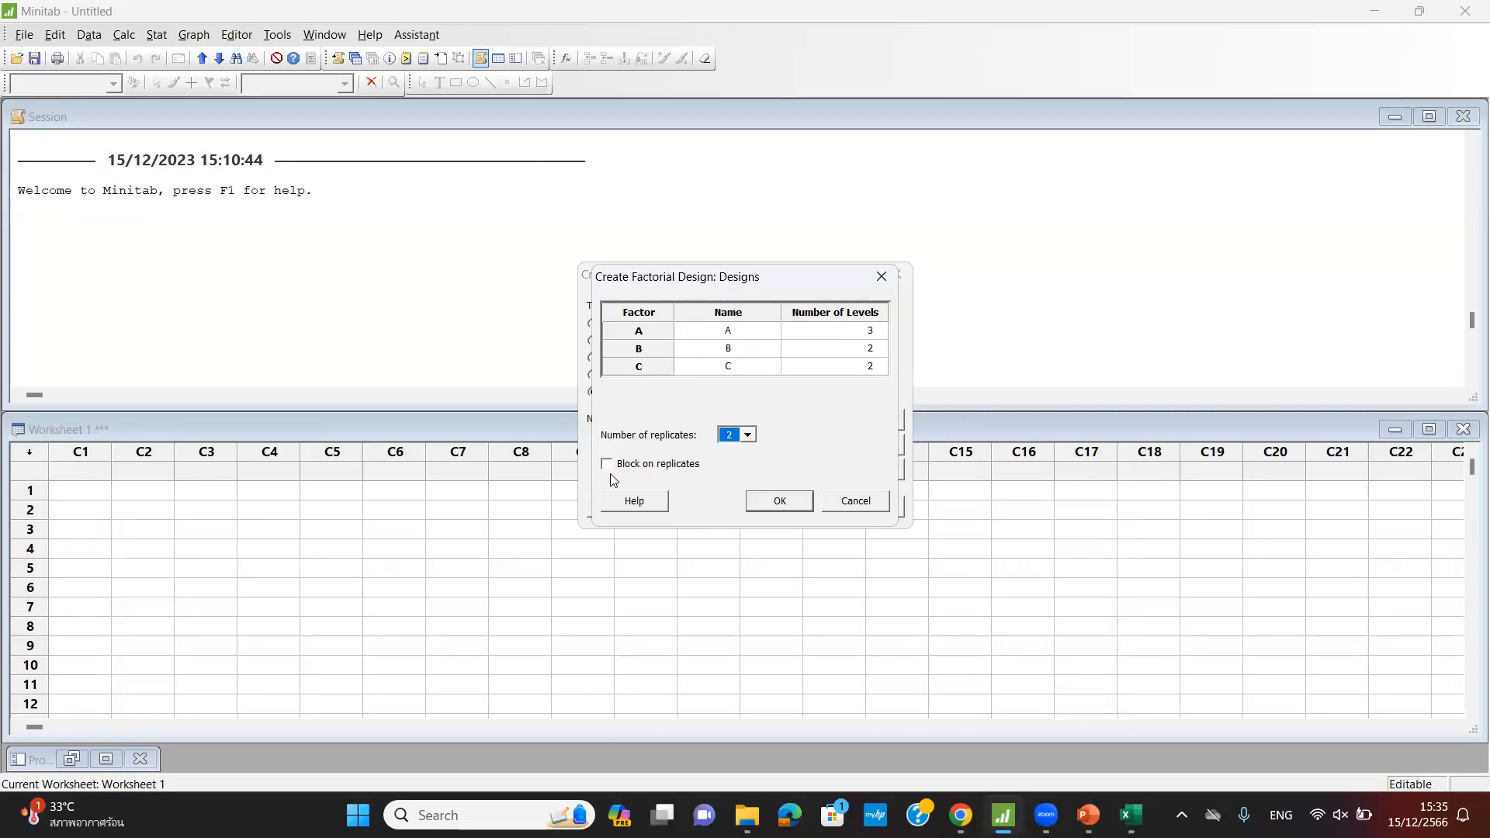
click(769, 503)
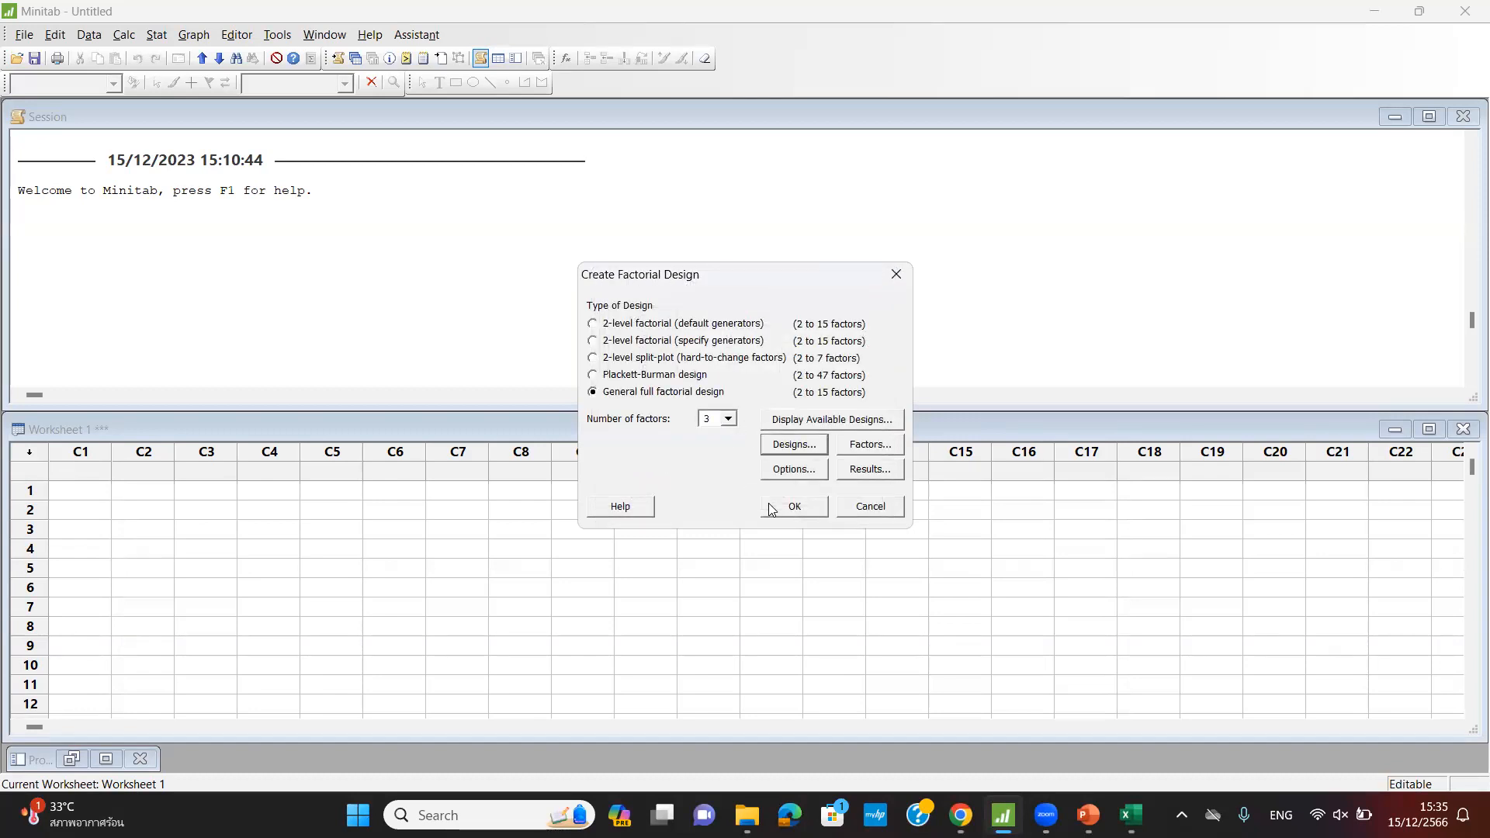
- Rename factors A, B and C to %C, Pressure and Speed
click(854, 452)
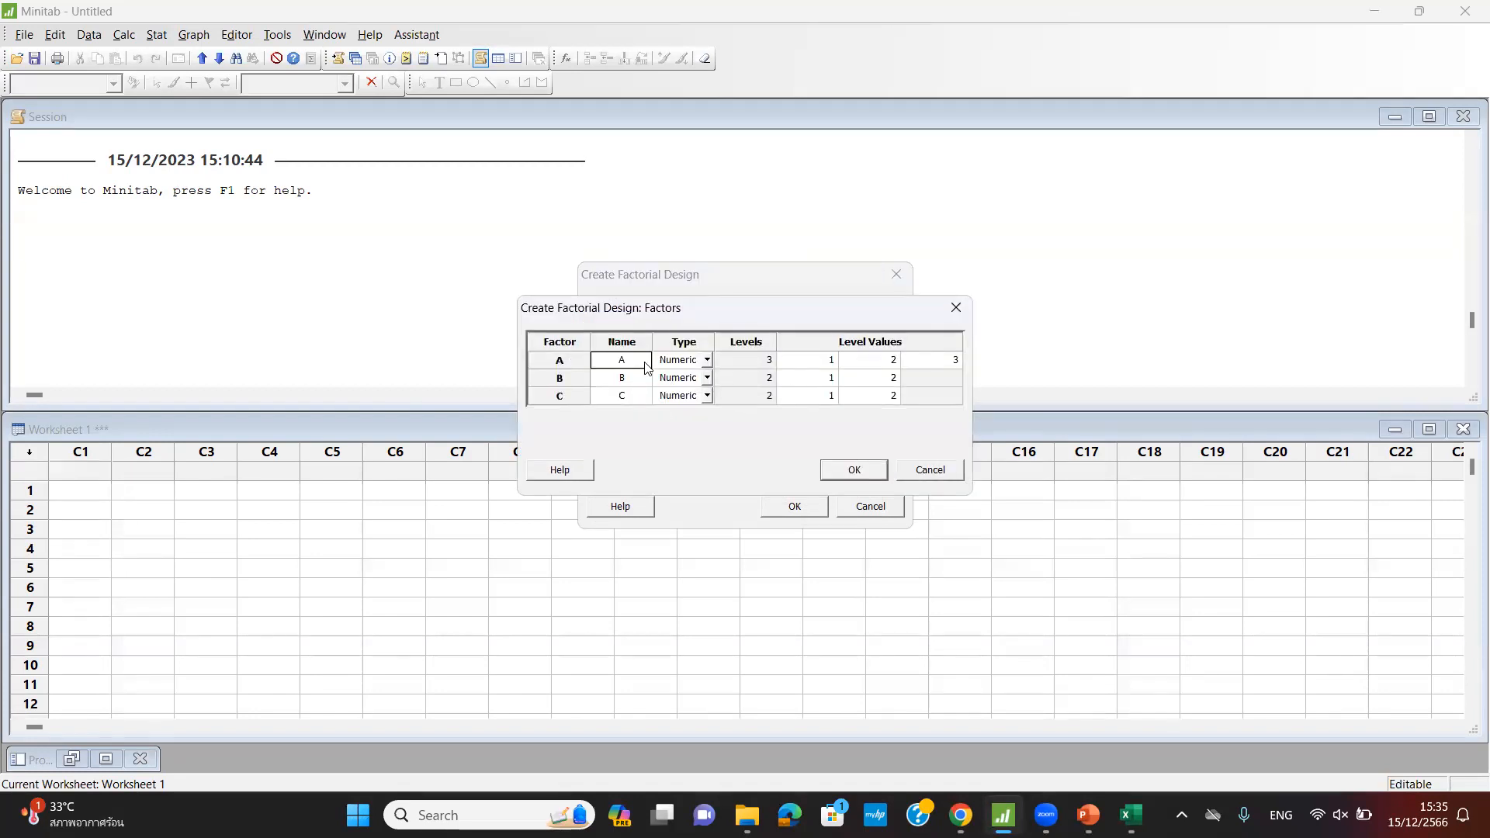
click(625, 362)
double_click(629, 360)
text(%C)
click(630, 378)
click(630, 378)
text(Pressure)
click(636, 395)
click(636, 394)
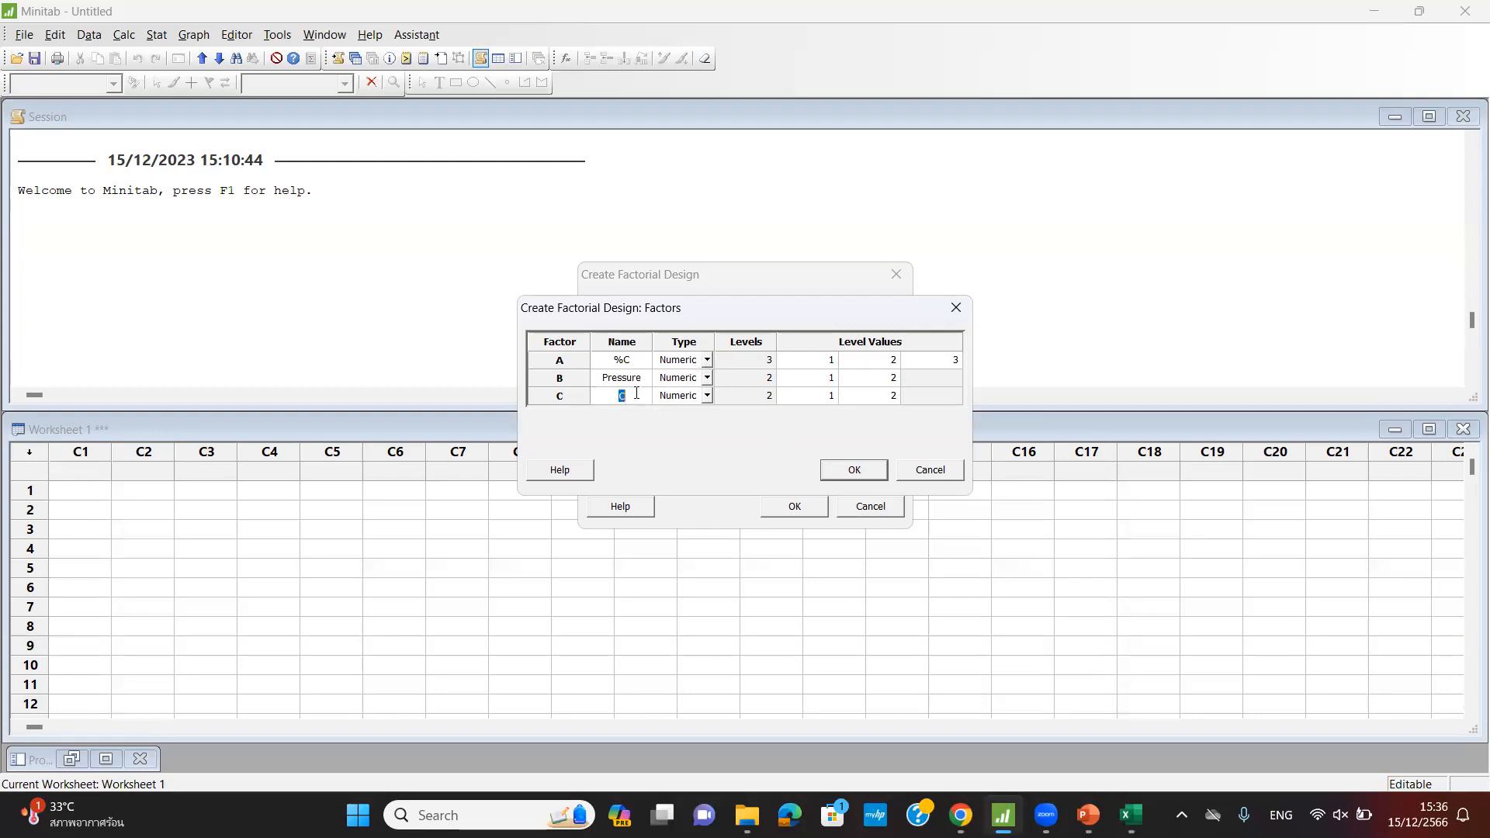
key(BackSpace)
text(Speed)
- Keep %C numeric and set its levels to 10, 12 and 14
click(707, 360)
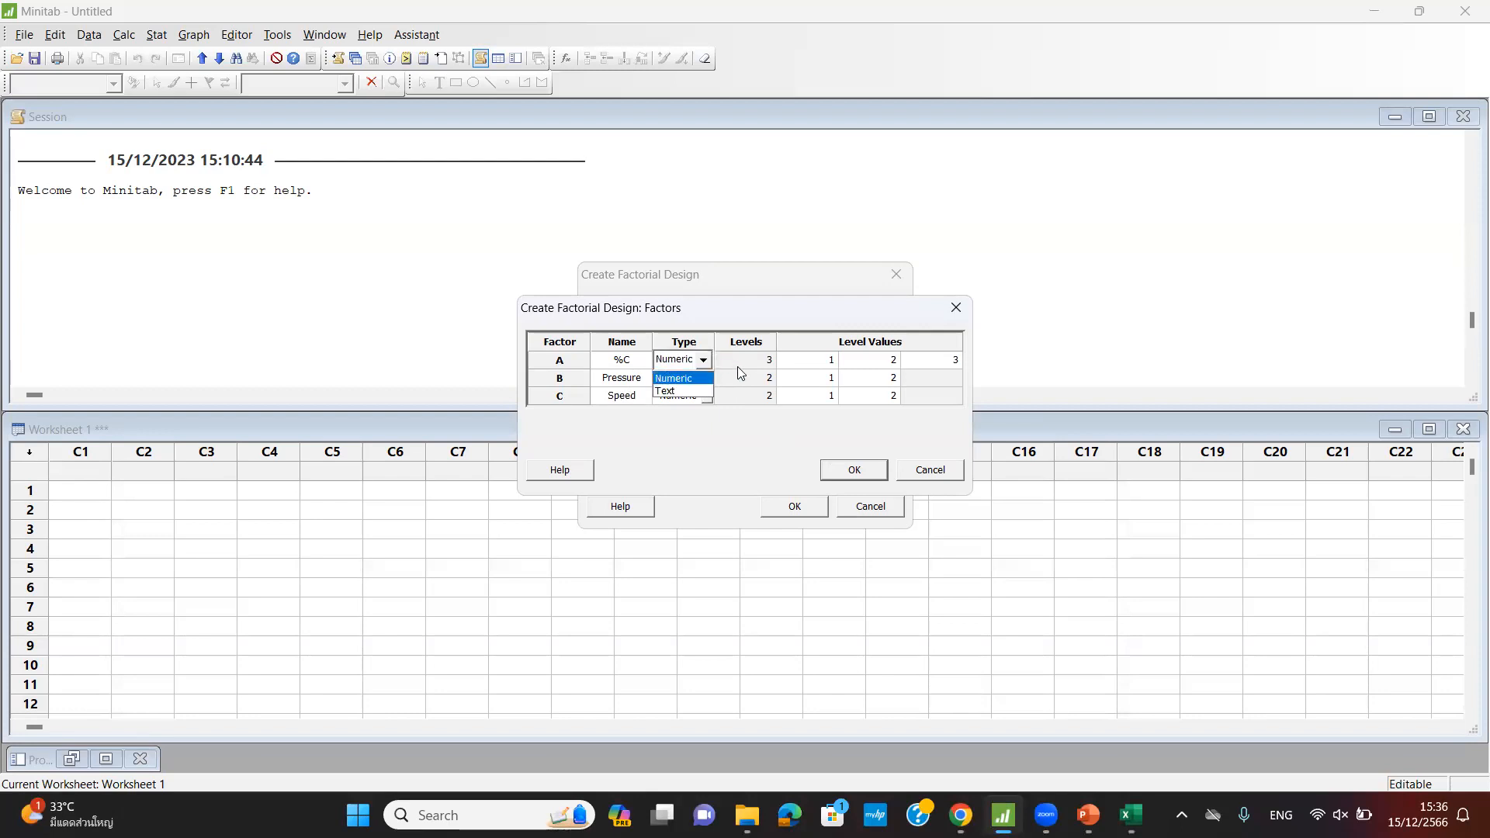
click(737, 364)
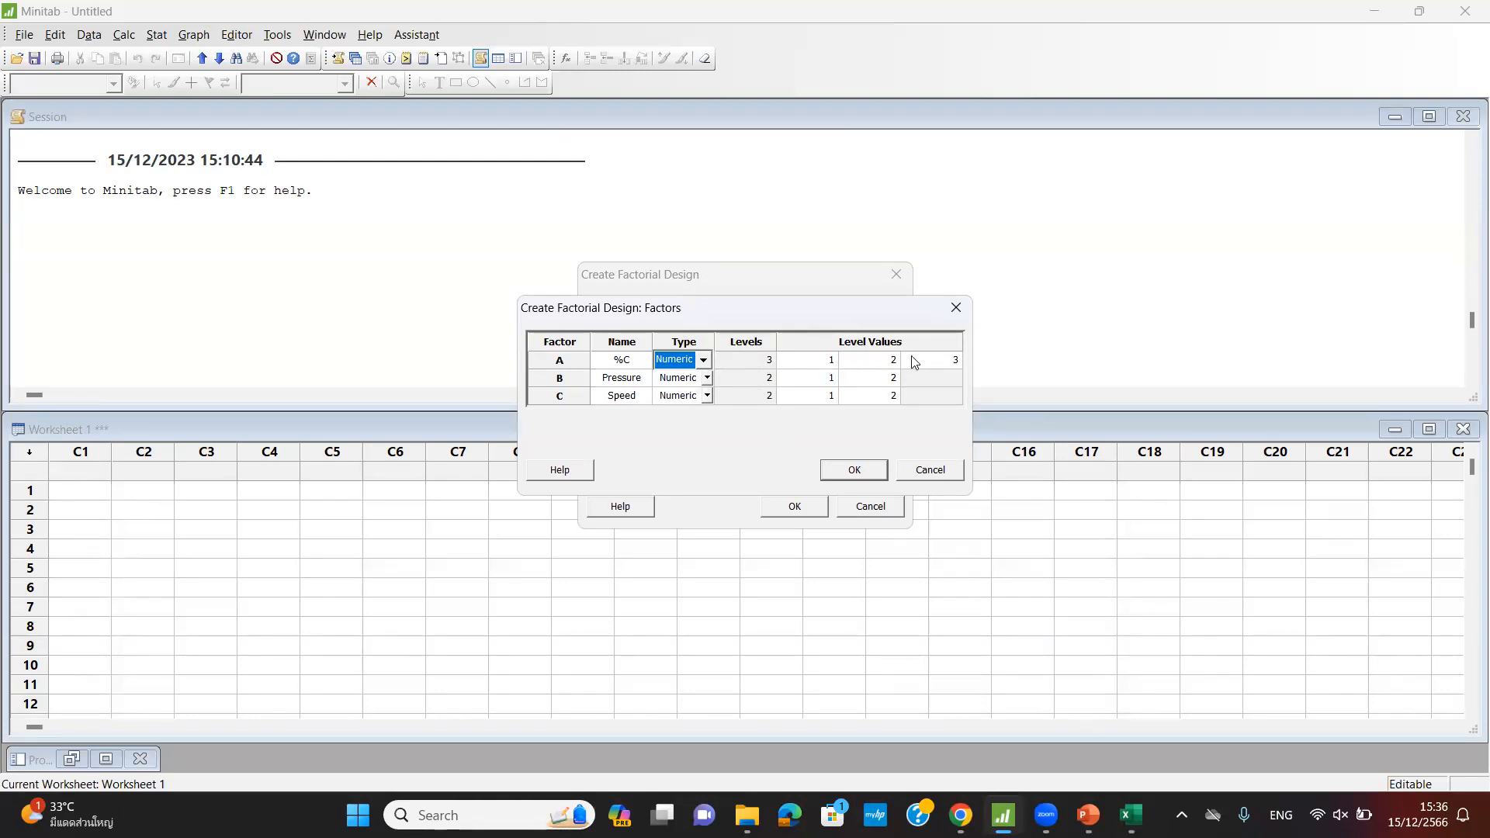
click(831, 364)
text(0)
click(867, 361)
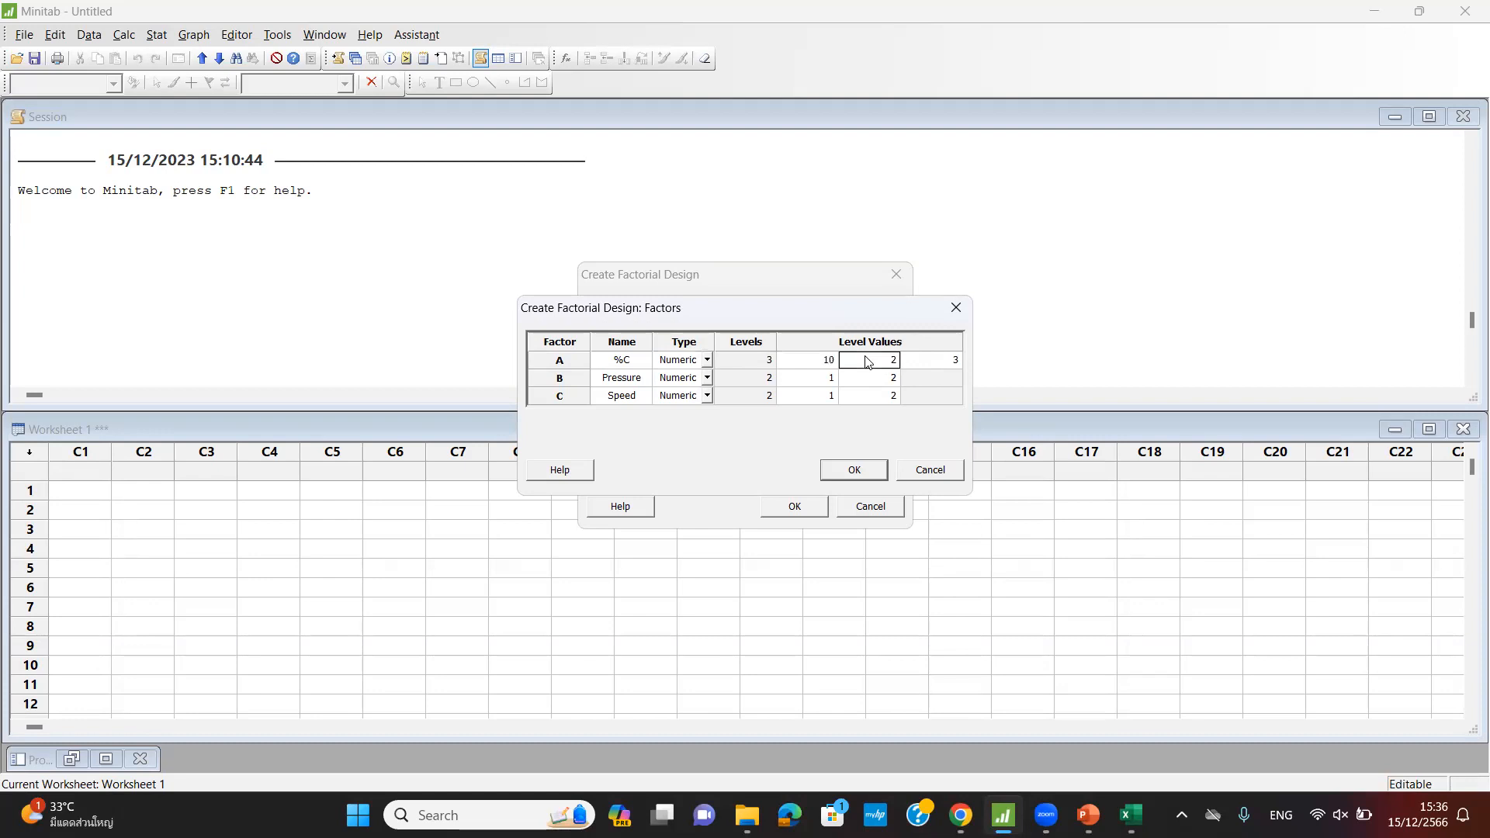
text(1)
click(947, 359)
key(BackSpace)
text(14)
- Set Pressure levels to 25 and 30 and Speed levels to 200 and 250
click(825, 383)
text(25)
click(871, 378)
text(30)
click(829, 397)
text(200)
click(874, 393)
text(250)
click(853, 469)
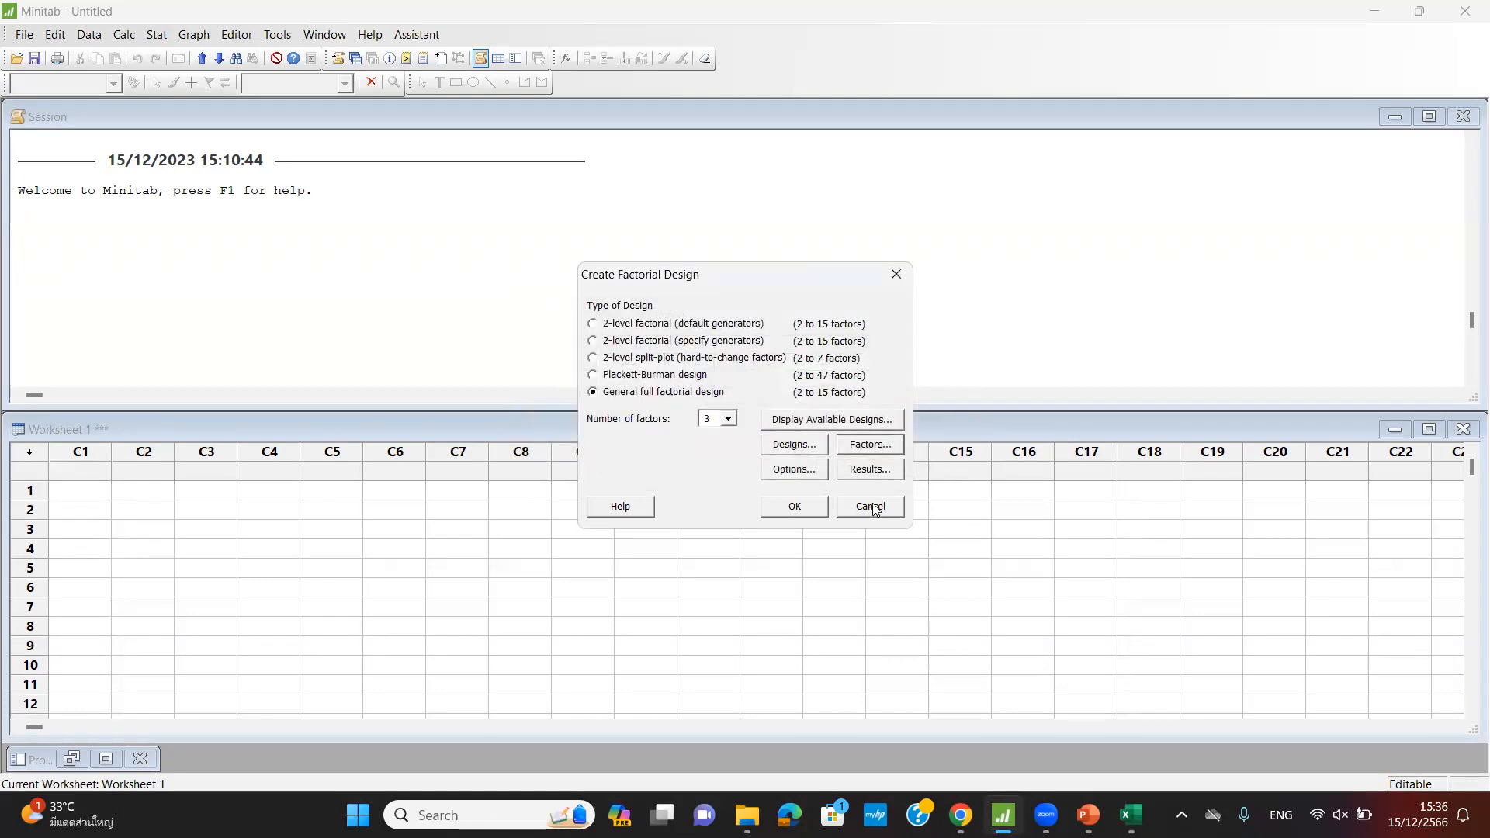
- Turn off Randomize runs and keep Summary table as the printed results
click(792, 475)
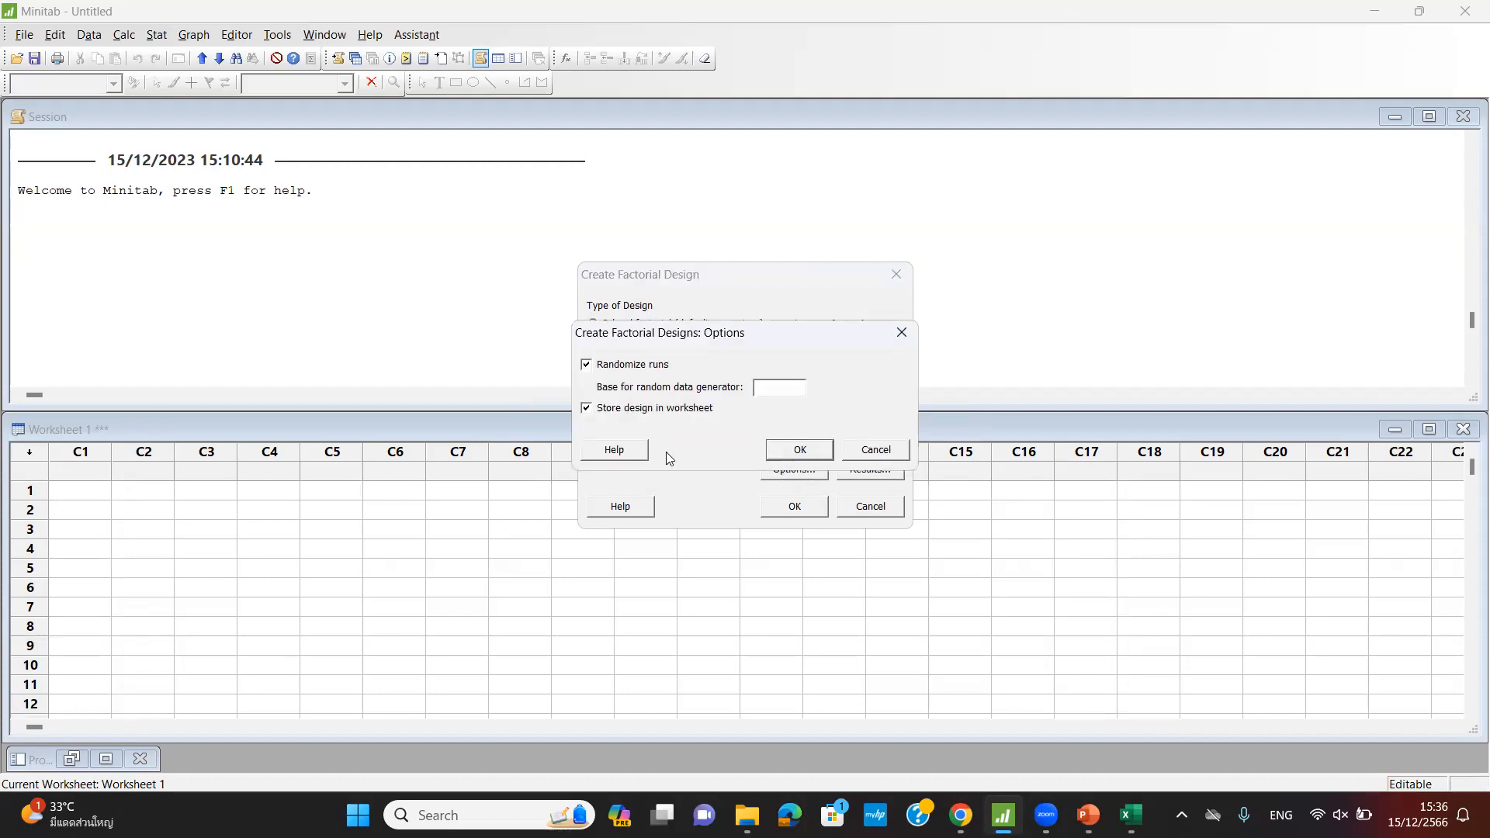
click(586, 365)
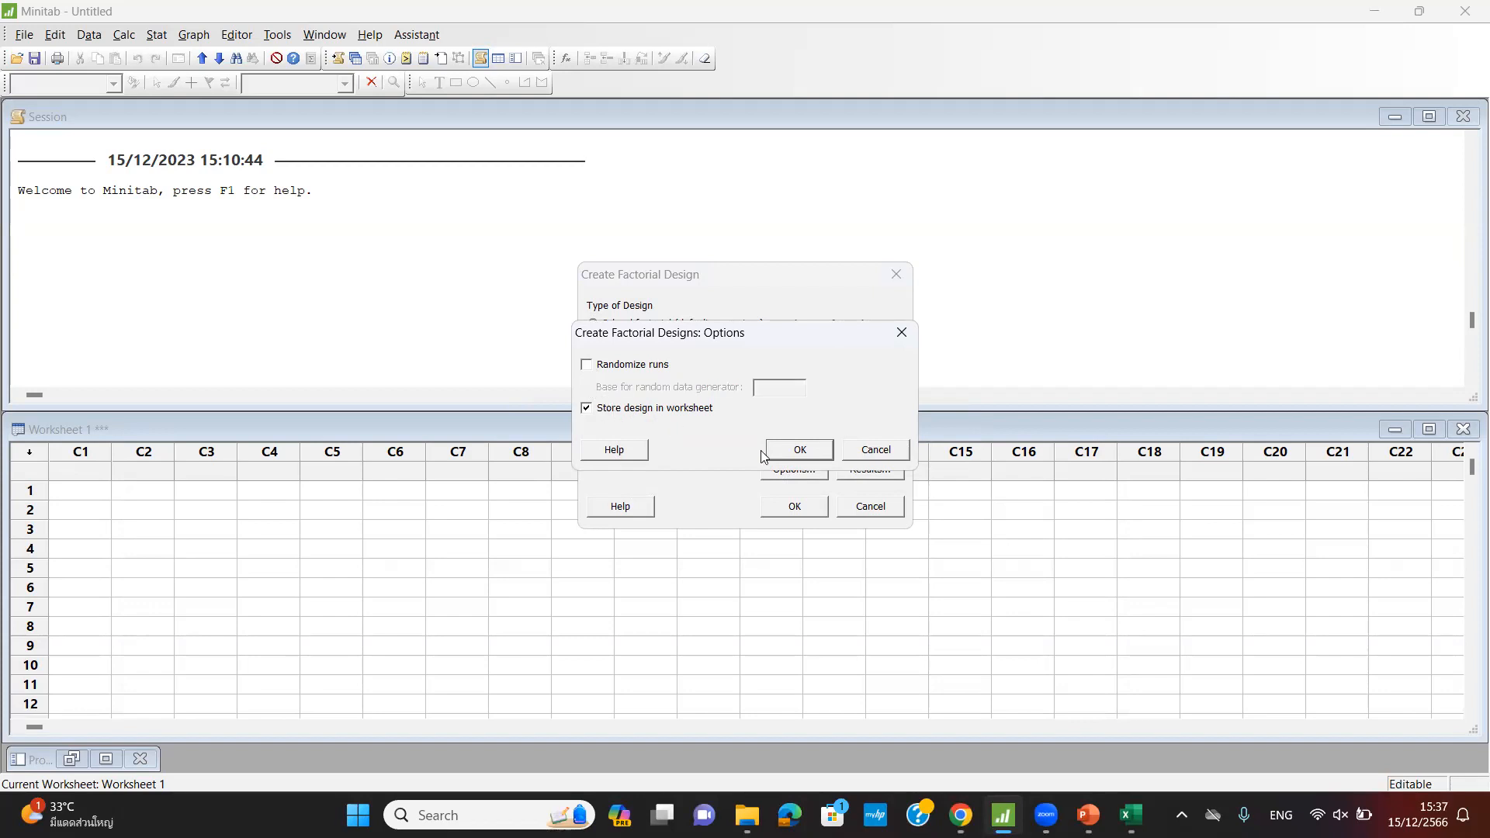
click(800, 453)
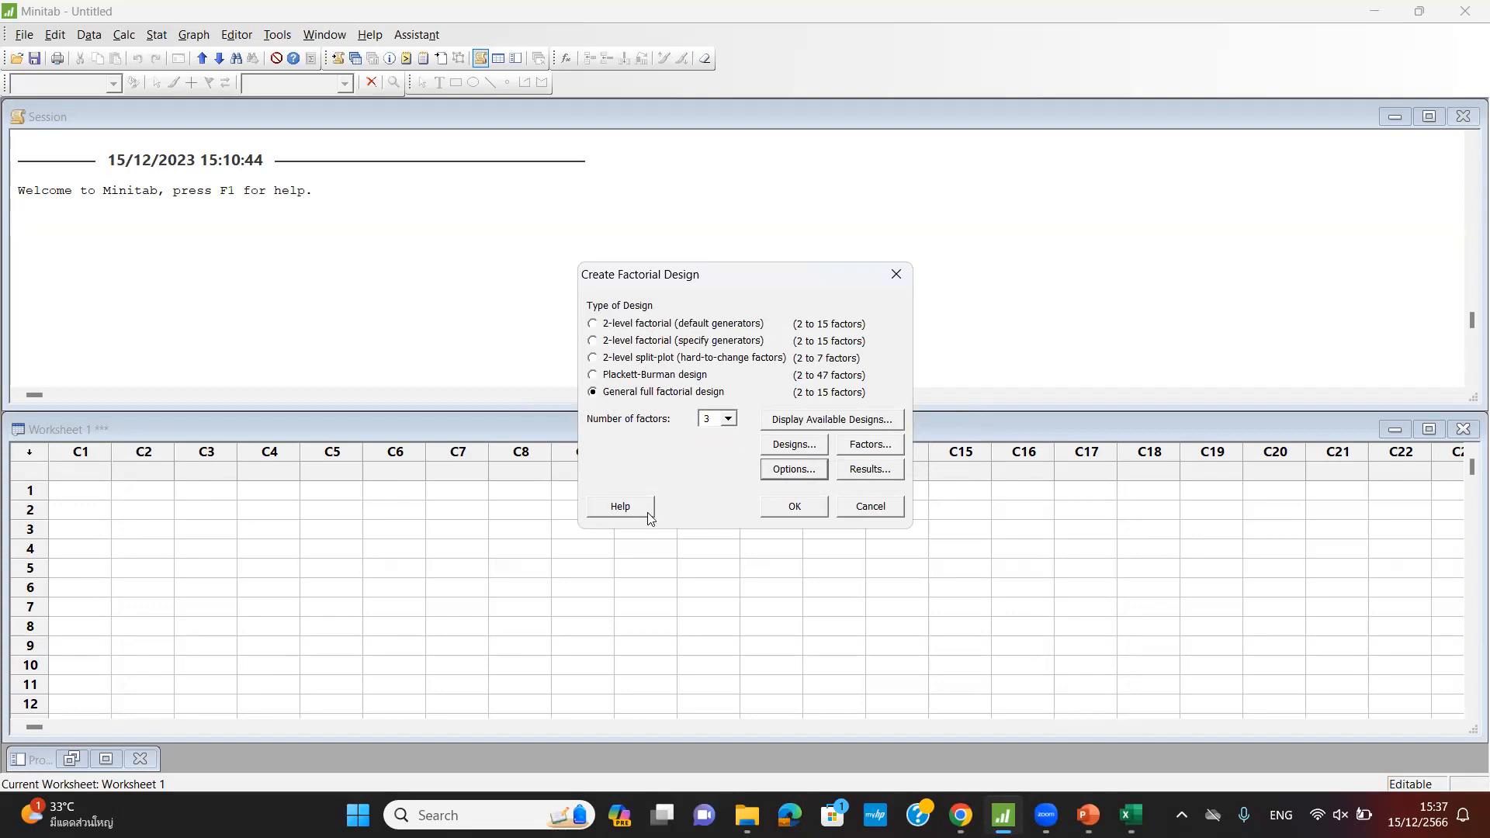
click(856, 475)
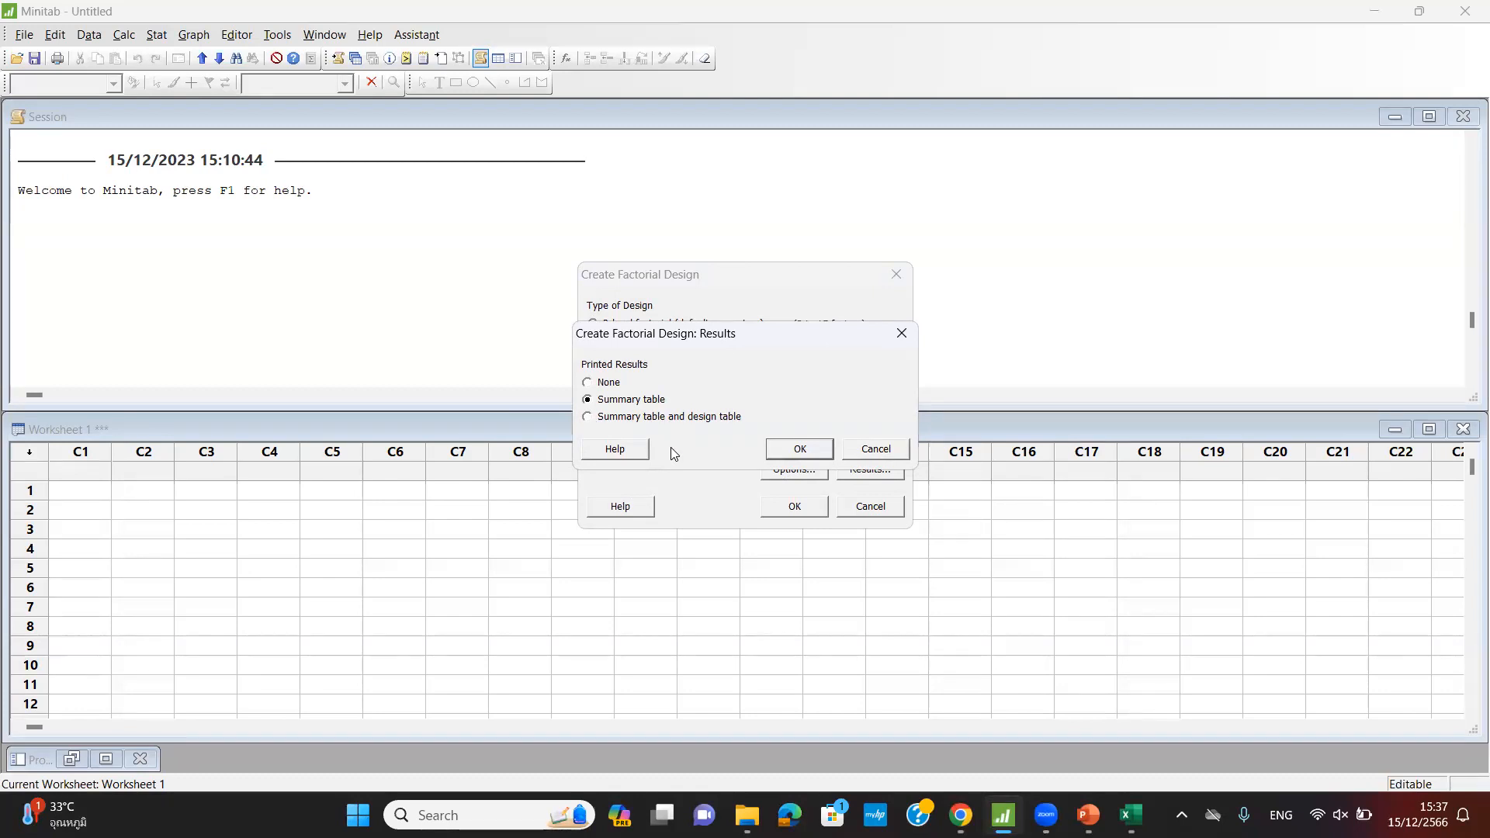
click(796, 449)
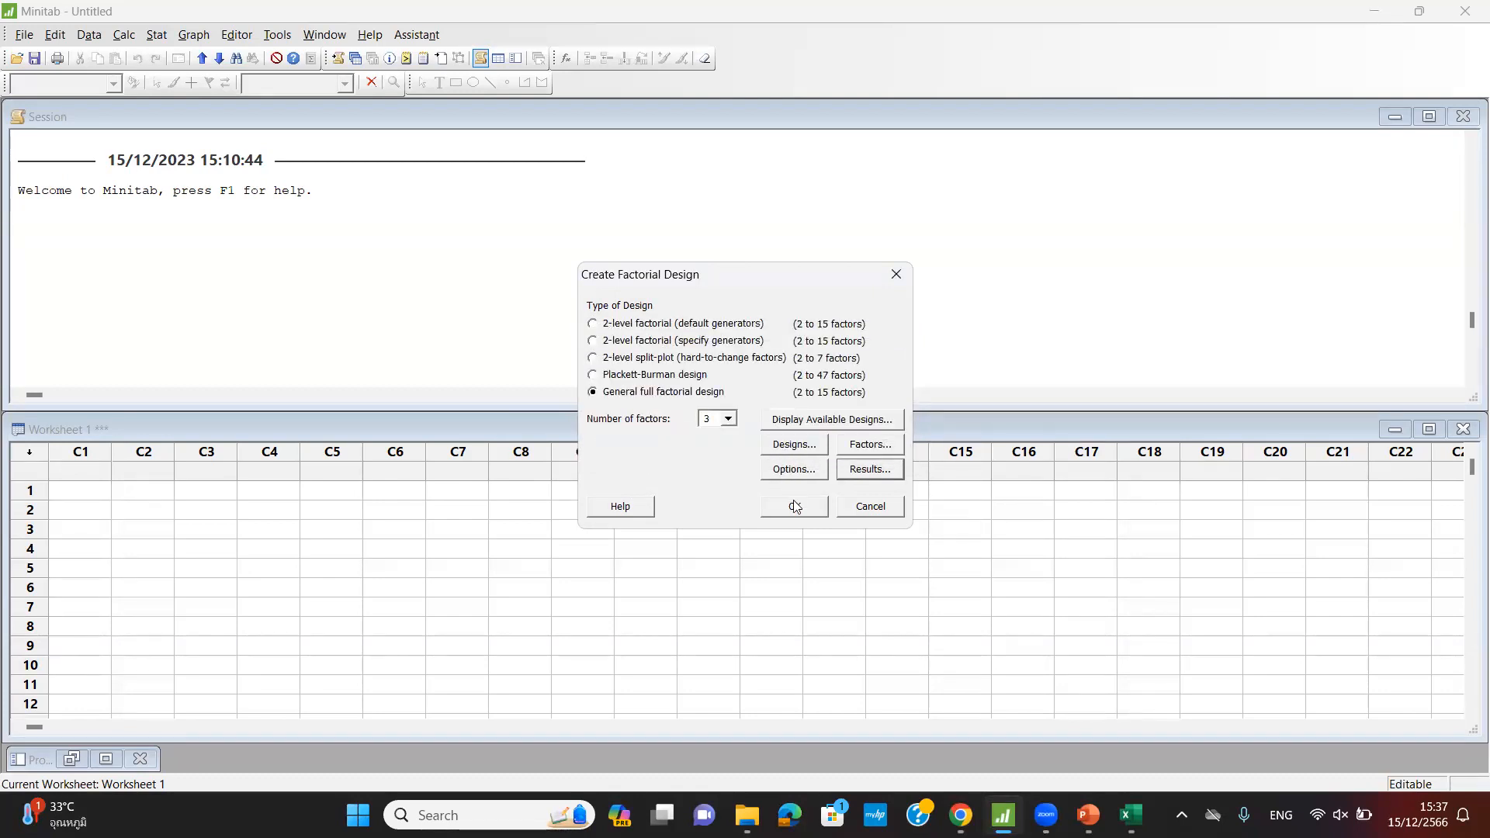
- Generate the 24-run design and enlarge the worksheet to inspect the factor columns
click(794, 505)
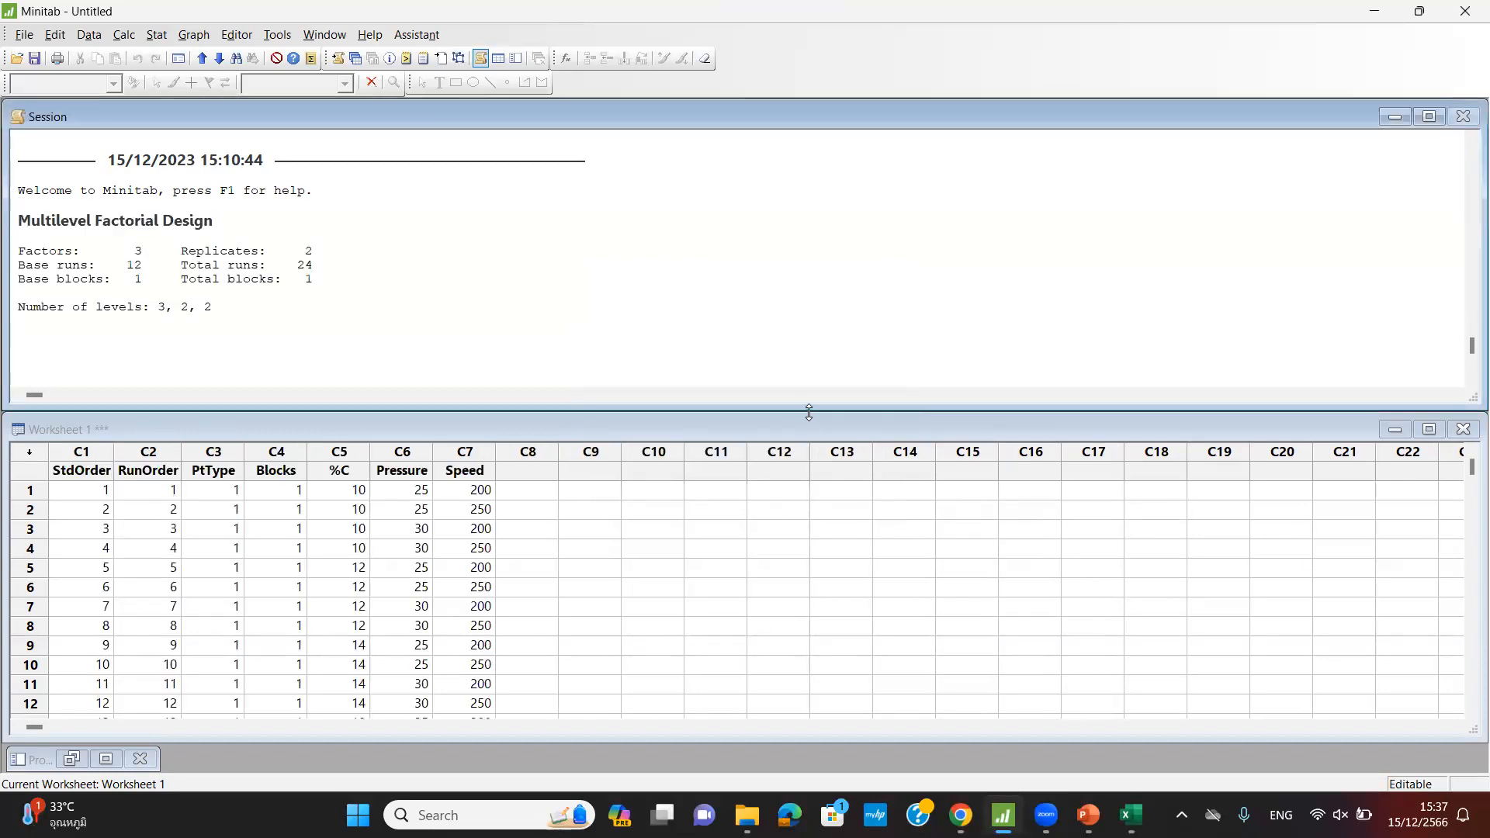
drag(808, 412, 804, 206)
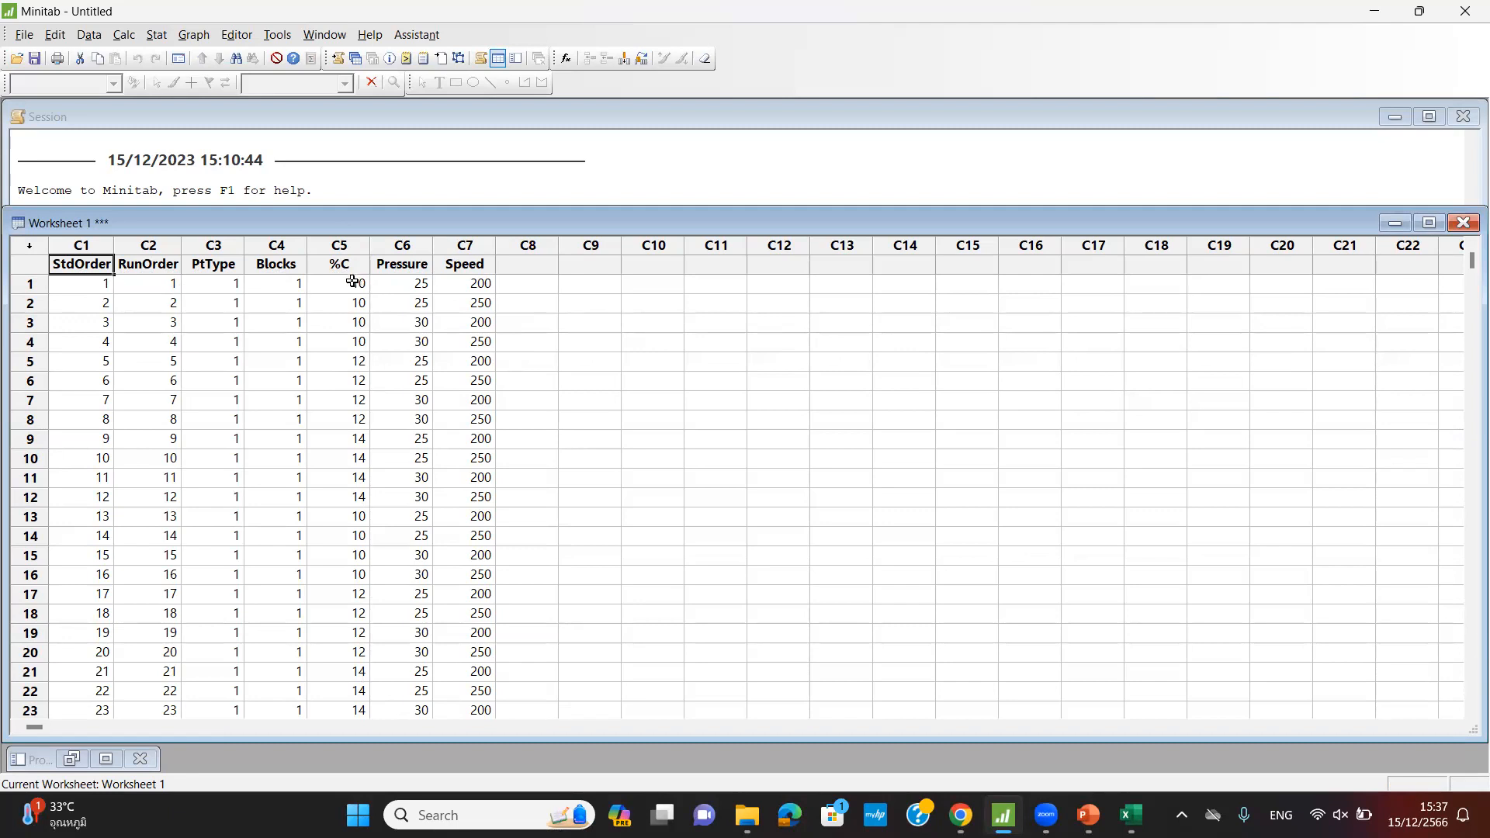
drag(353, 281, 345, 342)
drag(399, 283, 403, 298)
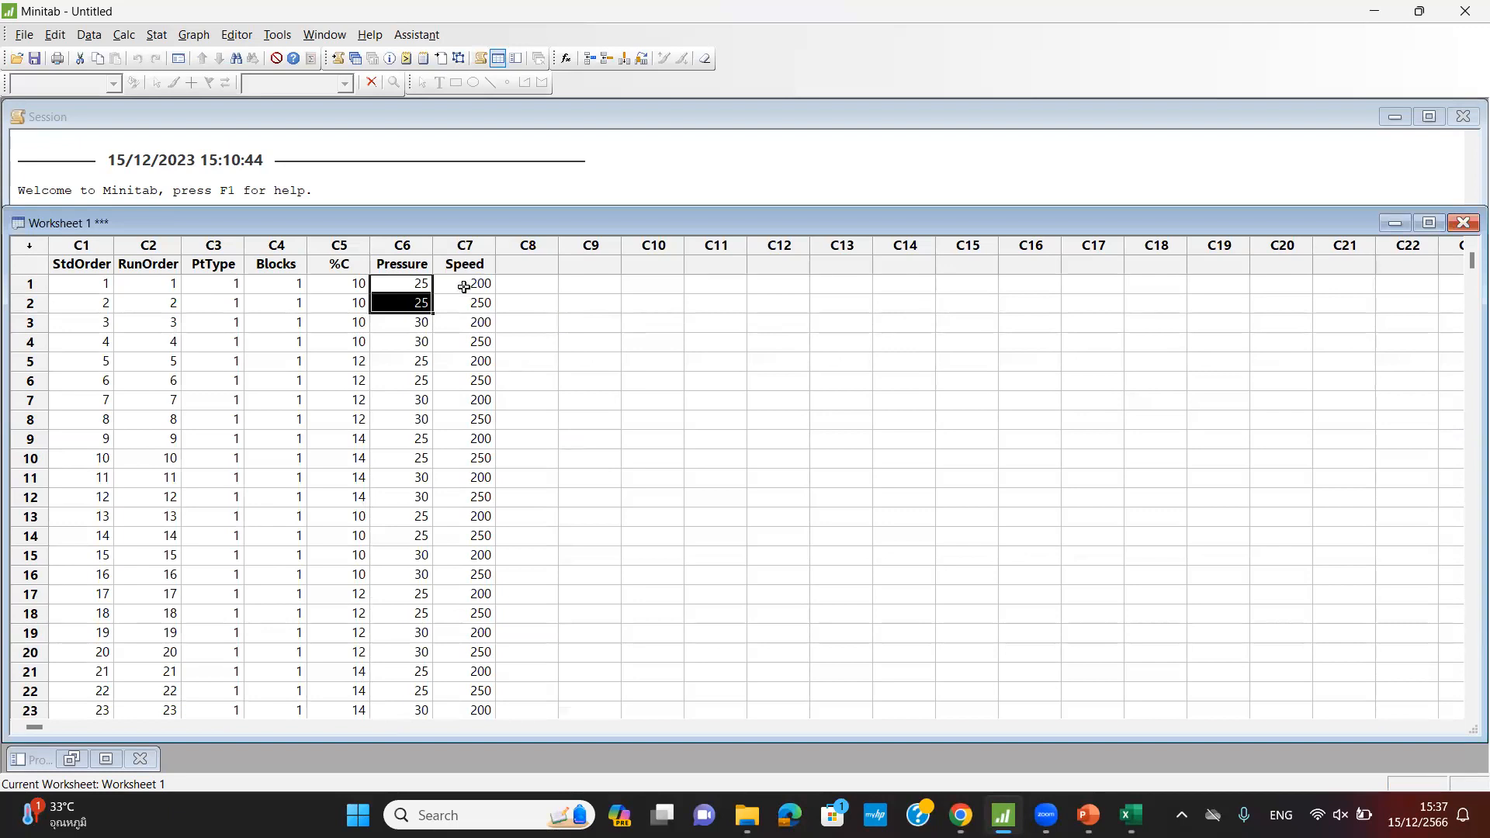
- Name column C8 Response, then bring up sheet Ex1 in the Excel workbook
click(532, 265)
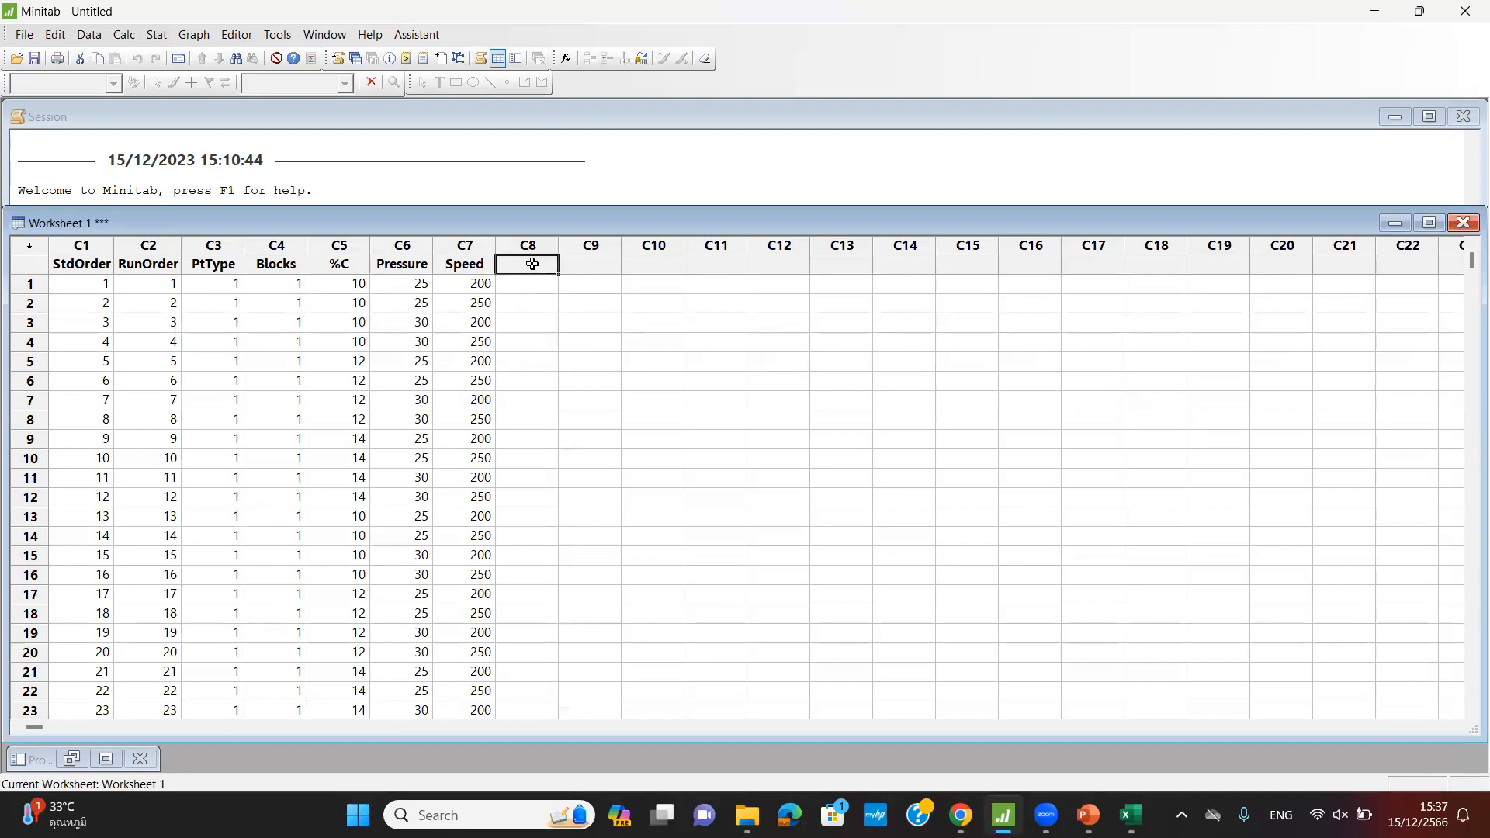
text(Resp)
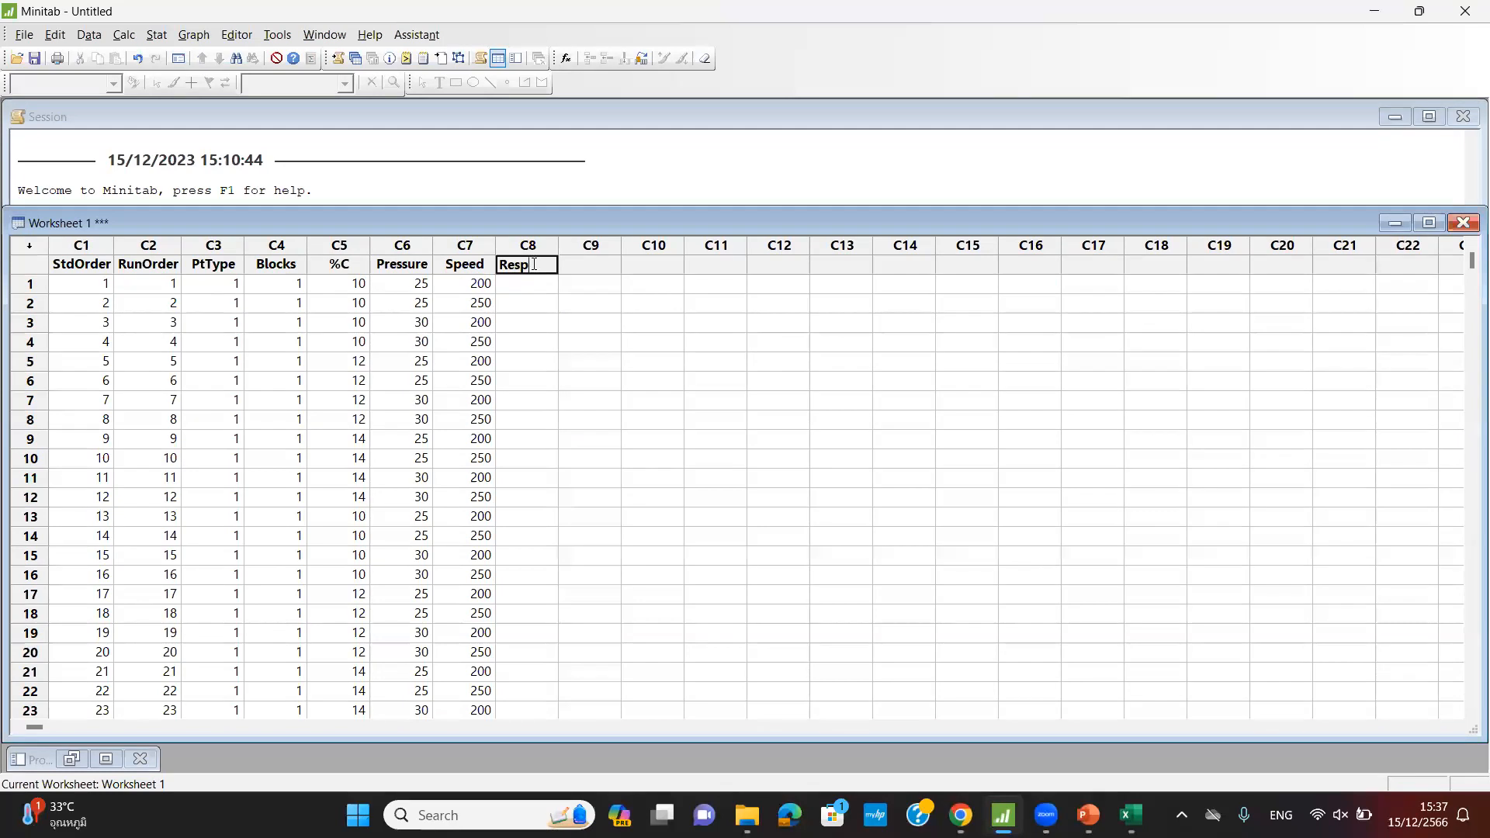
text(onse)
click(770, 403)
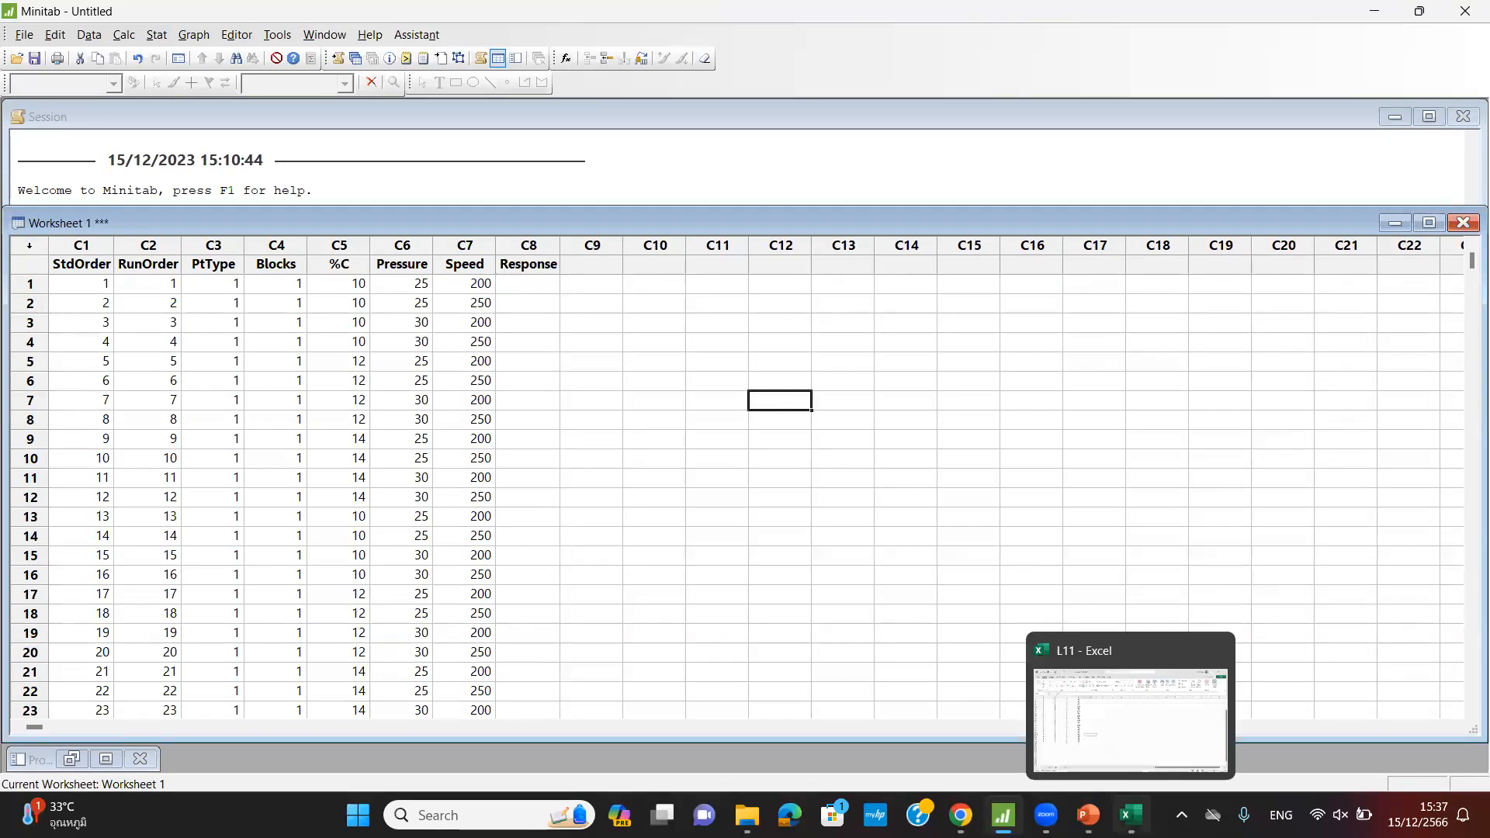
click(1130, 814)
click(127, 756)
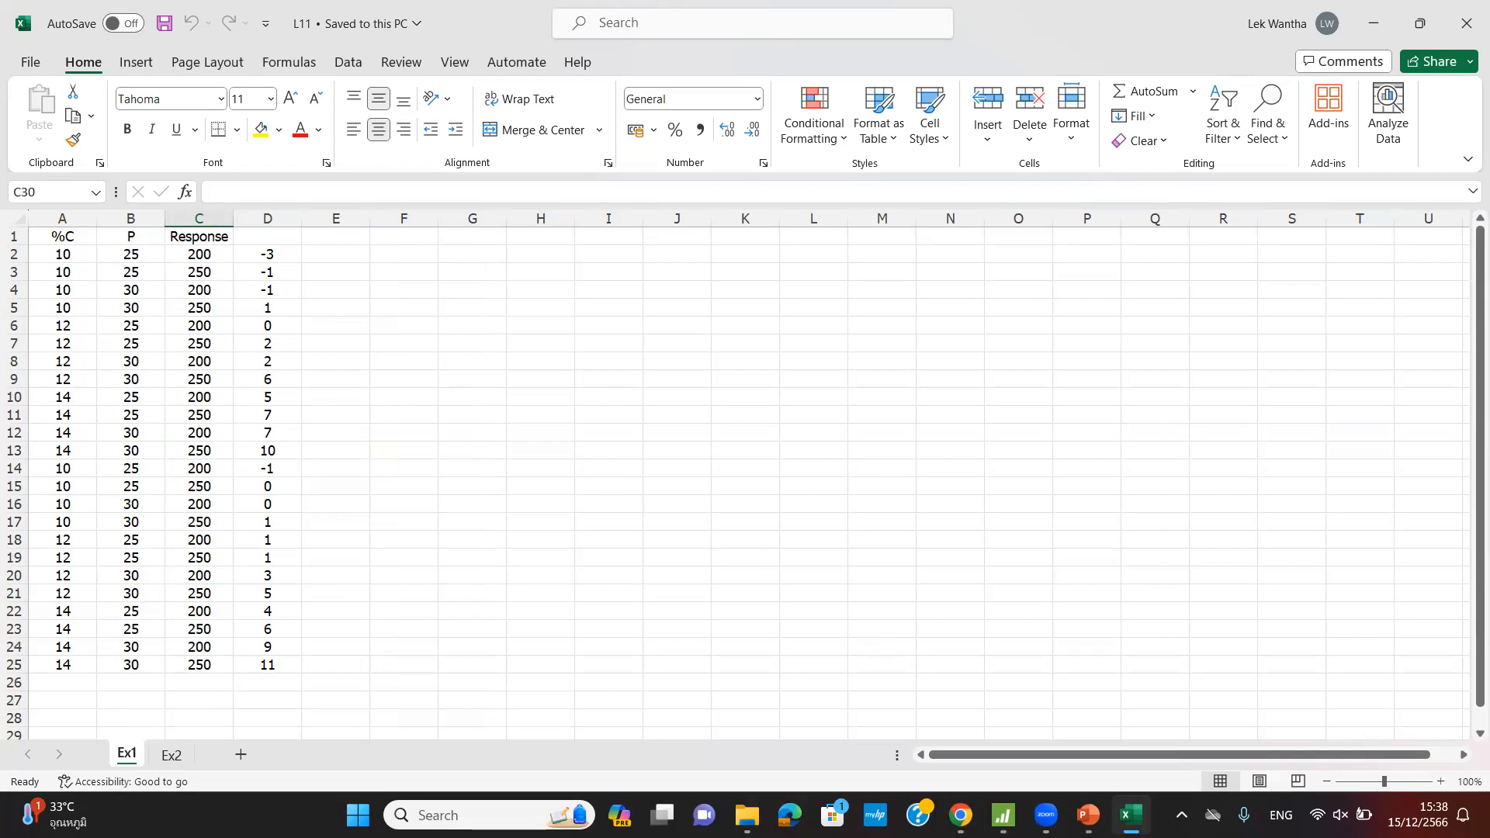
- Relabel the Ex1 headers so C1 reads Speed and D1 reads Response
click(1003, 815)
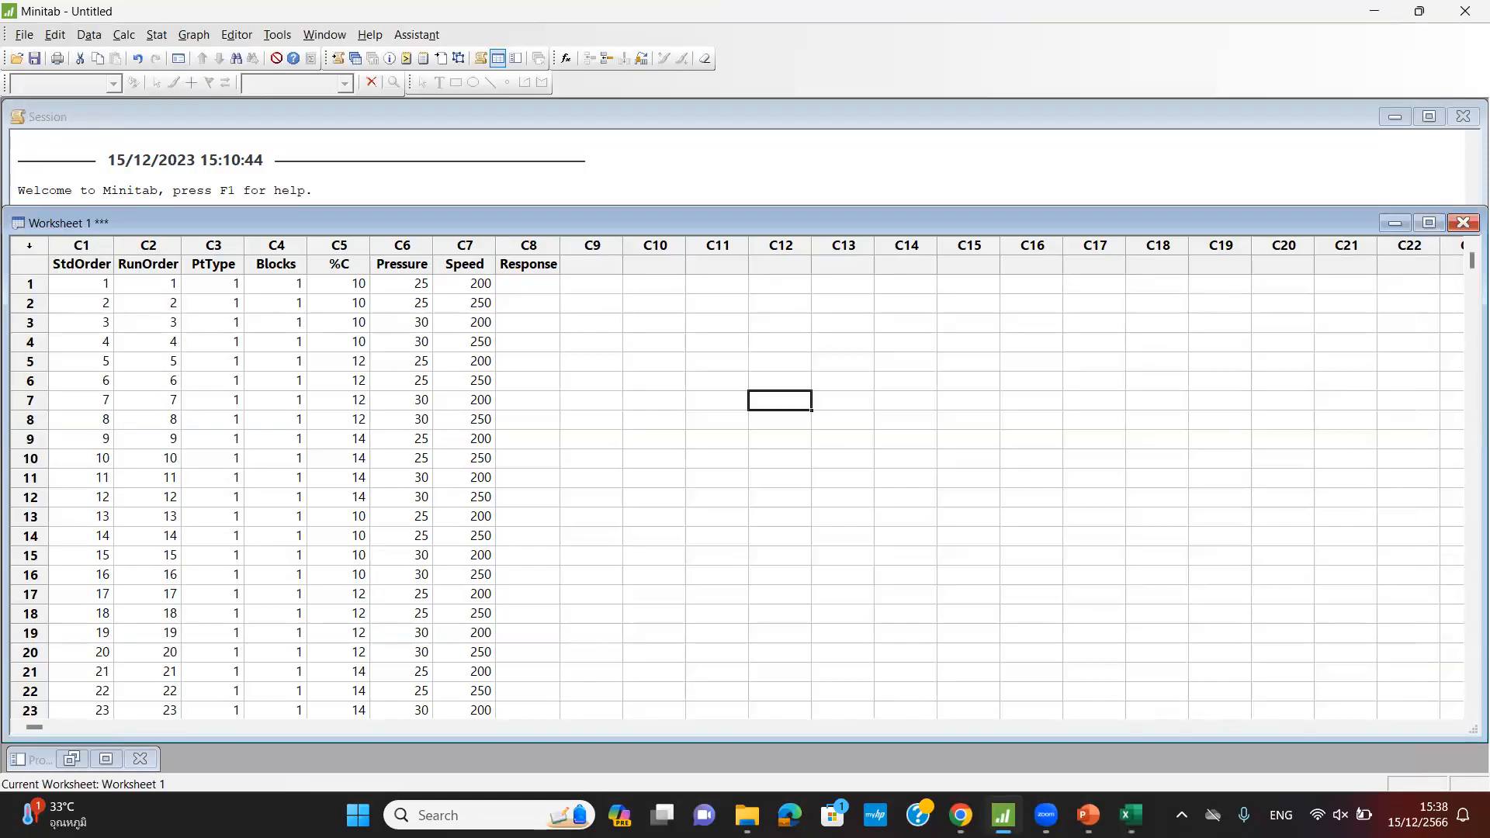
click(1130, 815)
drag(270, 253, 267, 272)
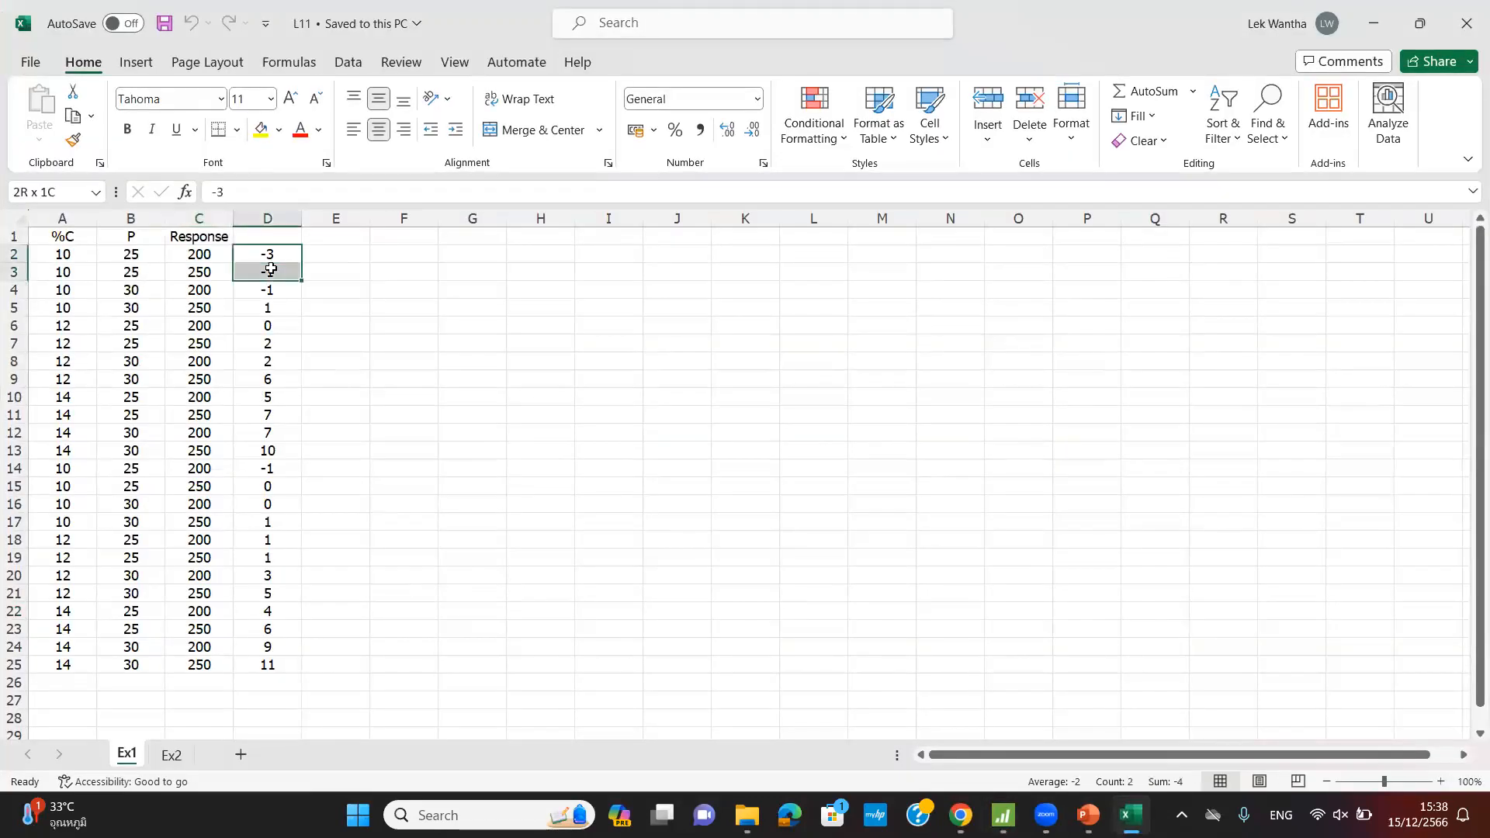
click(217, 235)
key(BackSpace)
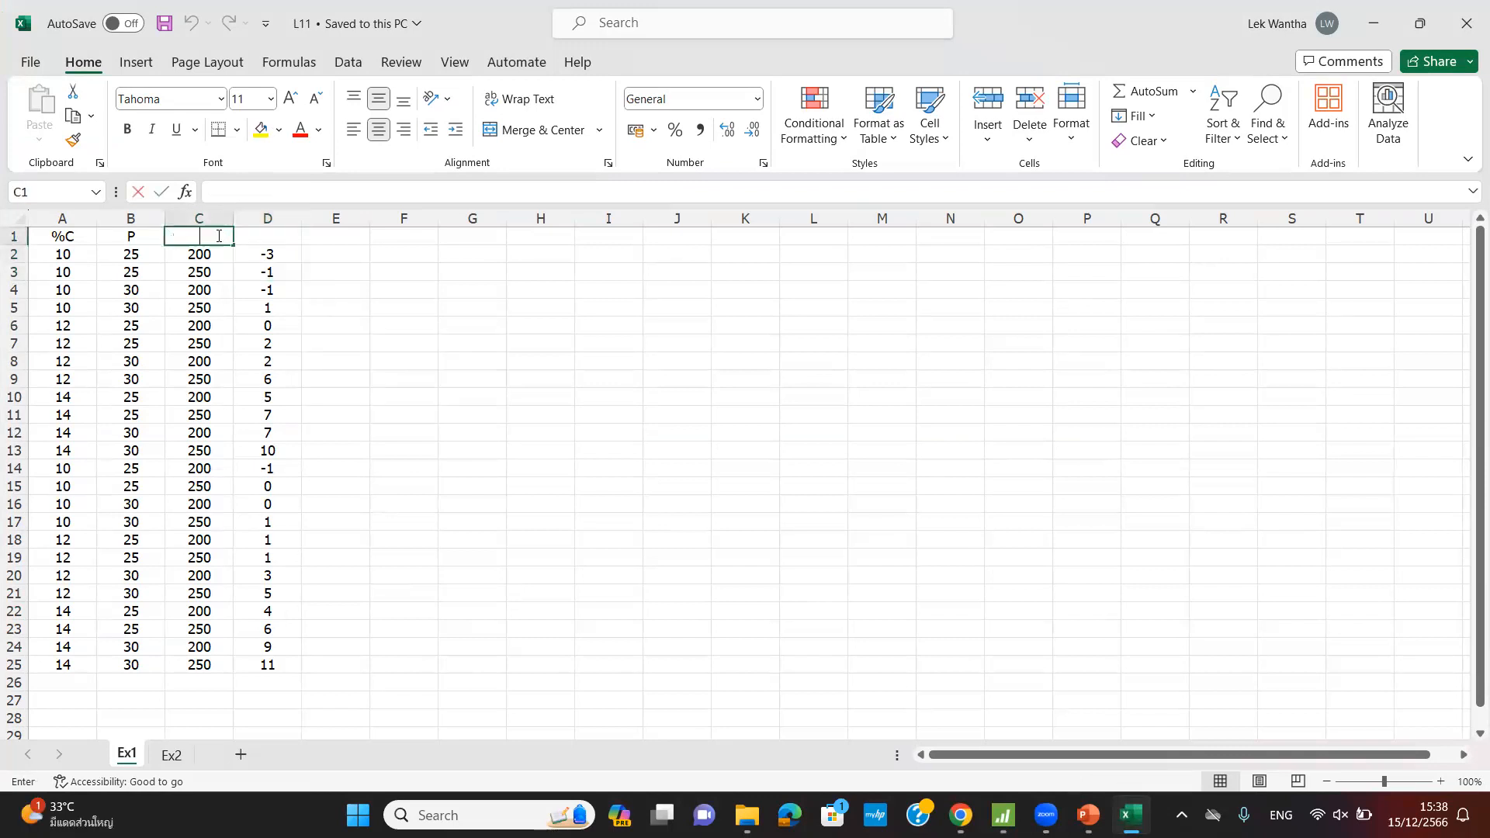
text(Speed)
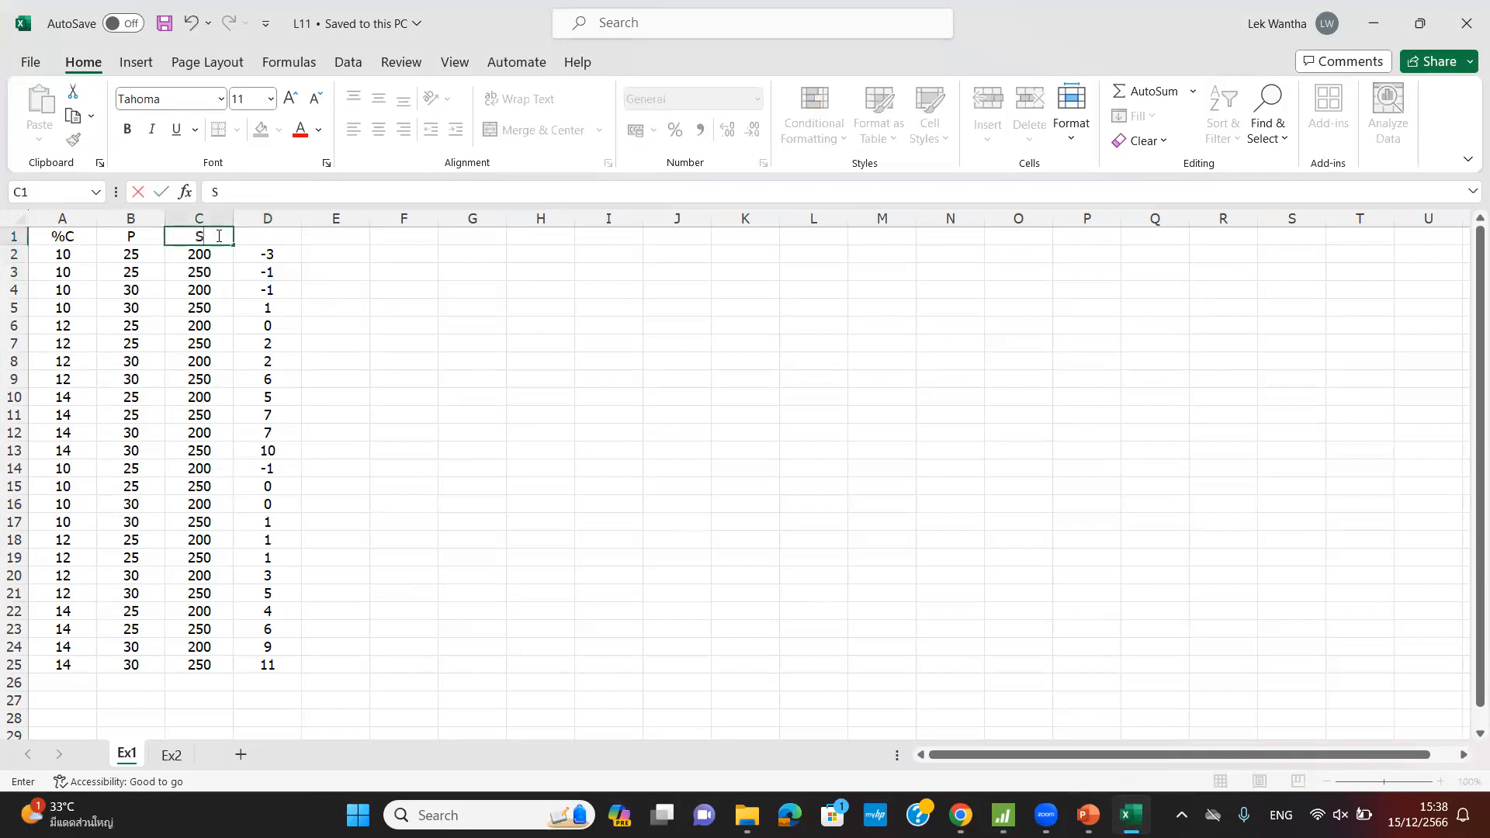
click(276, 243)
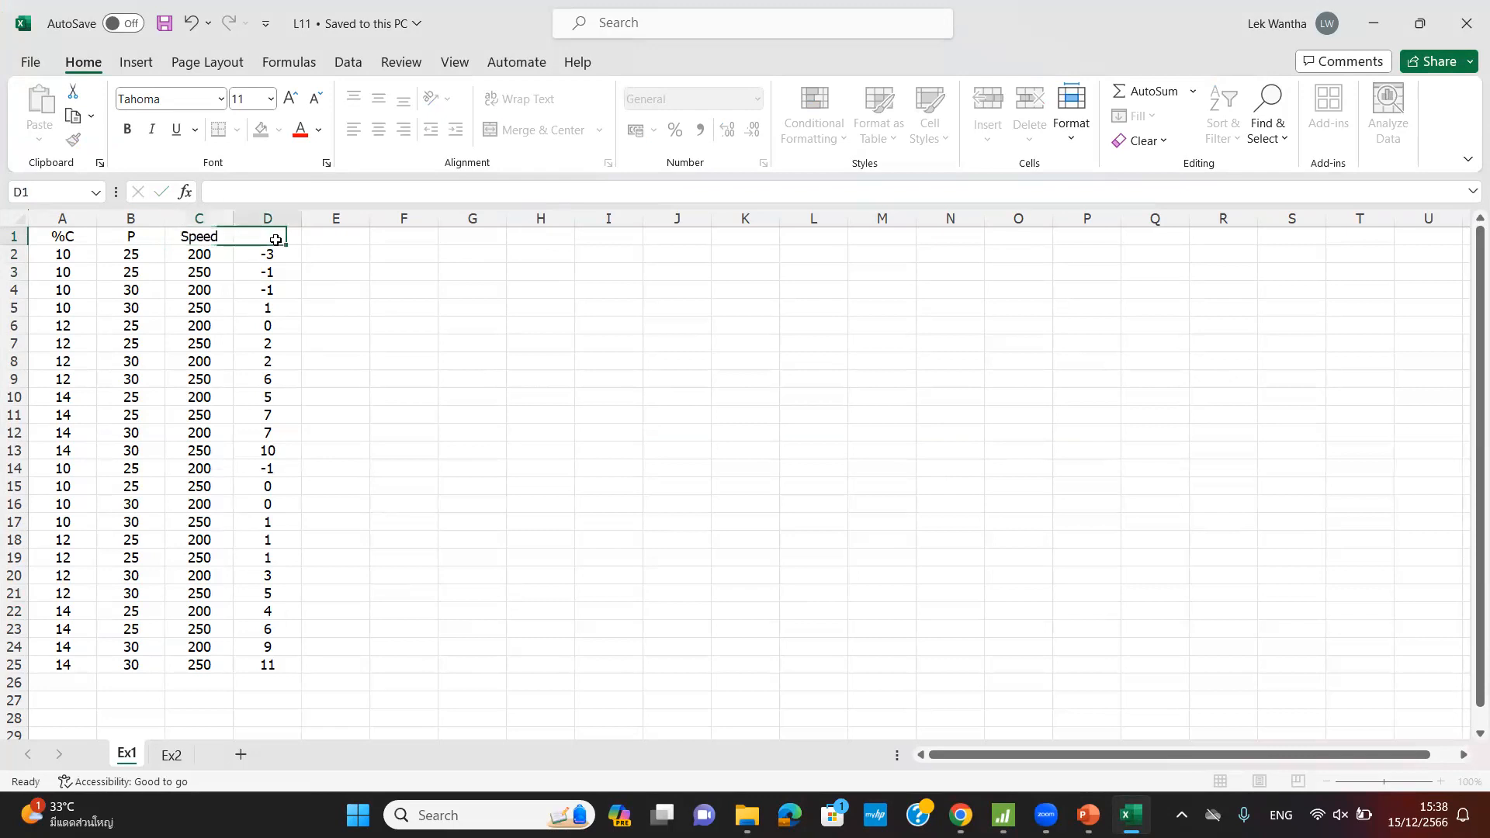
text(Response)
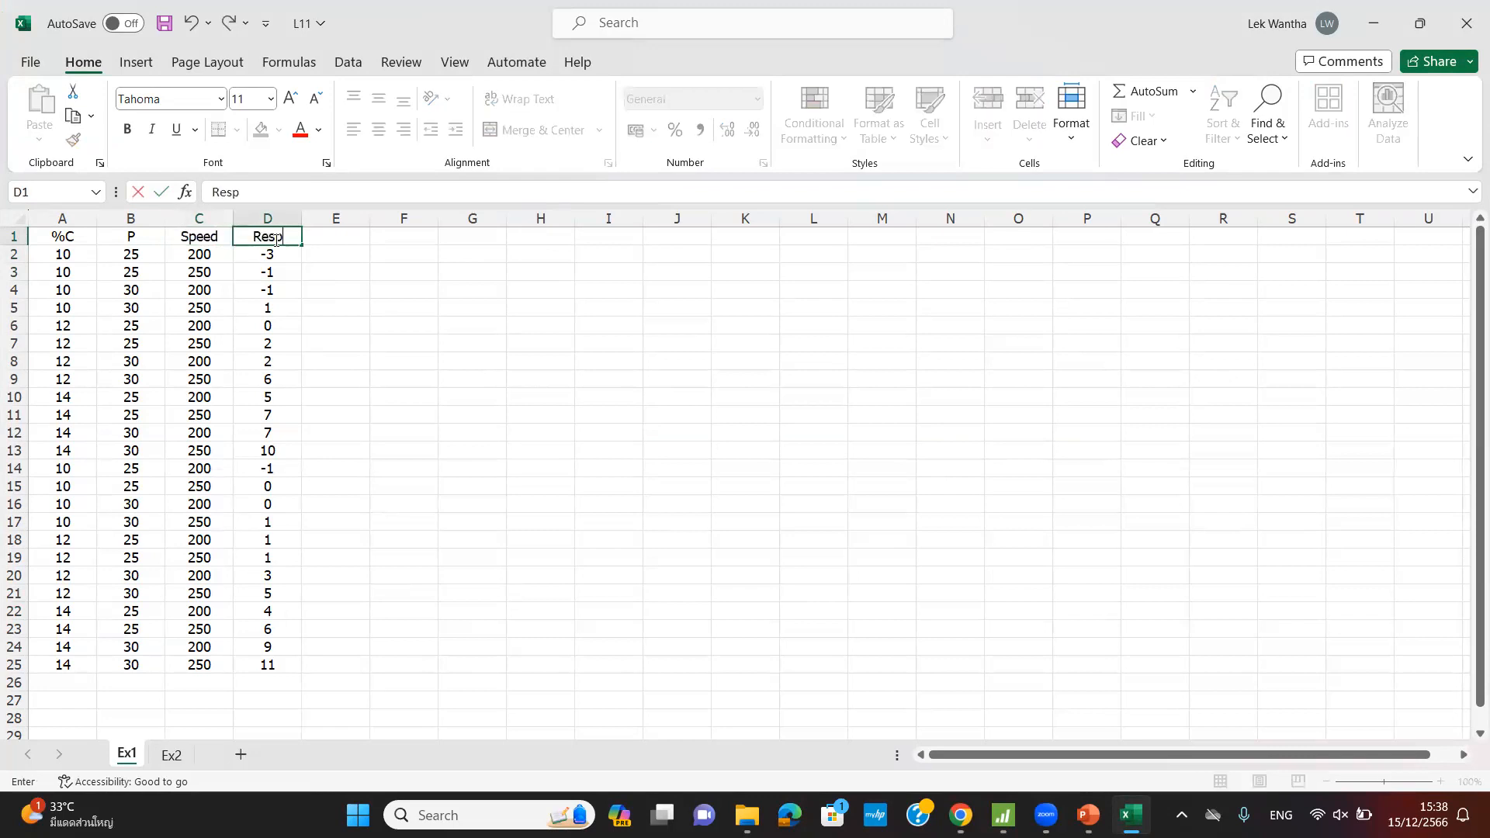
click(332, 342)
- Copy the 24 response values in D2:D25 and return to Minitab
drag(282, 253, 259, 665)
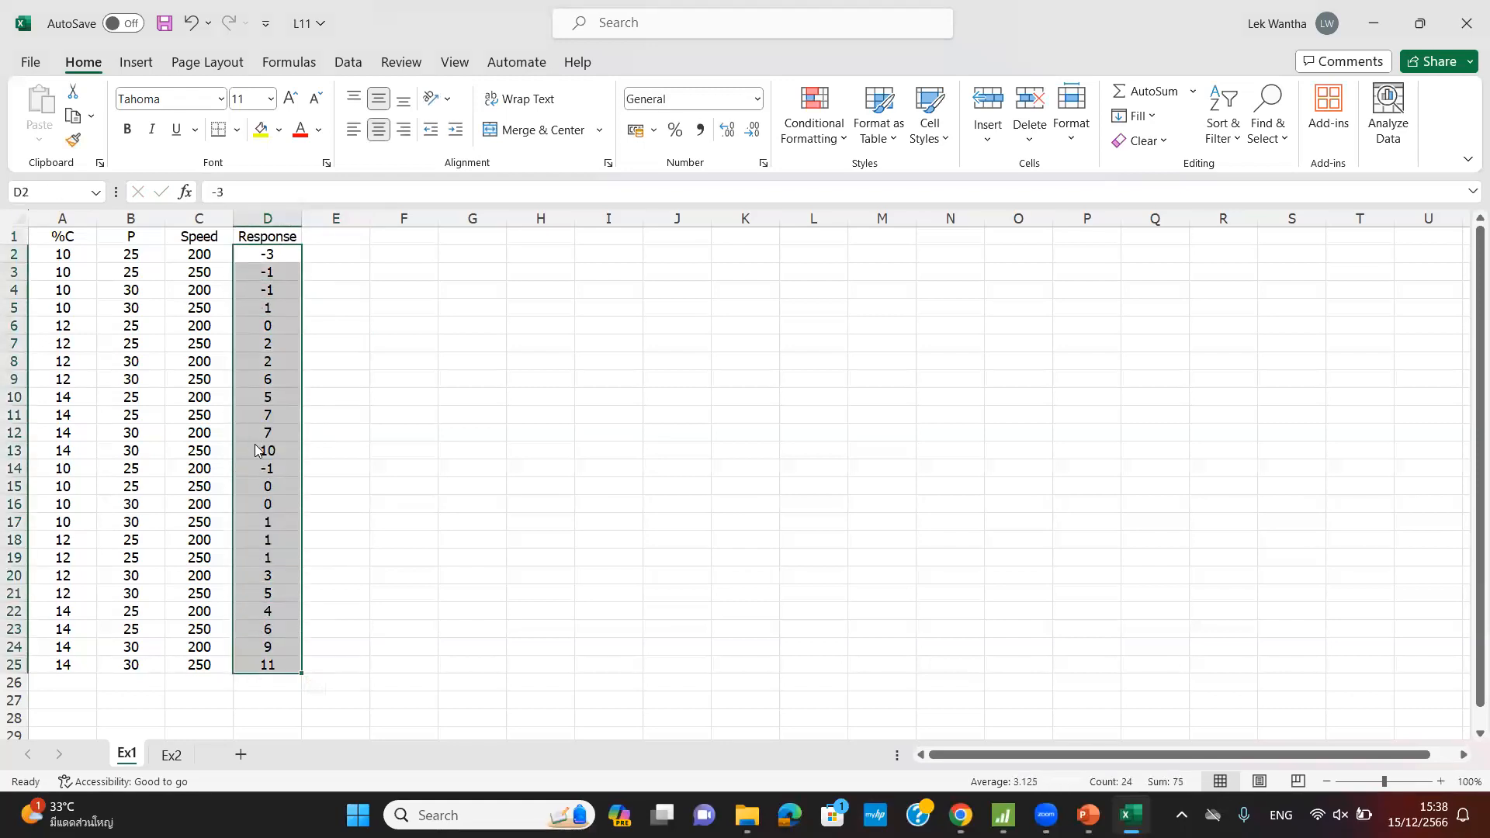
right_click(259, 457)
click(315, 250)
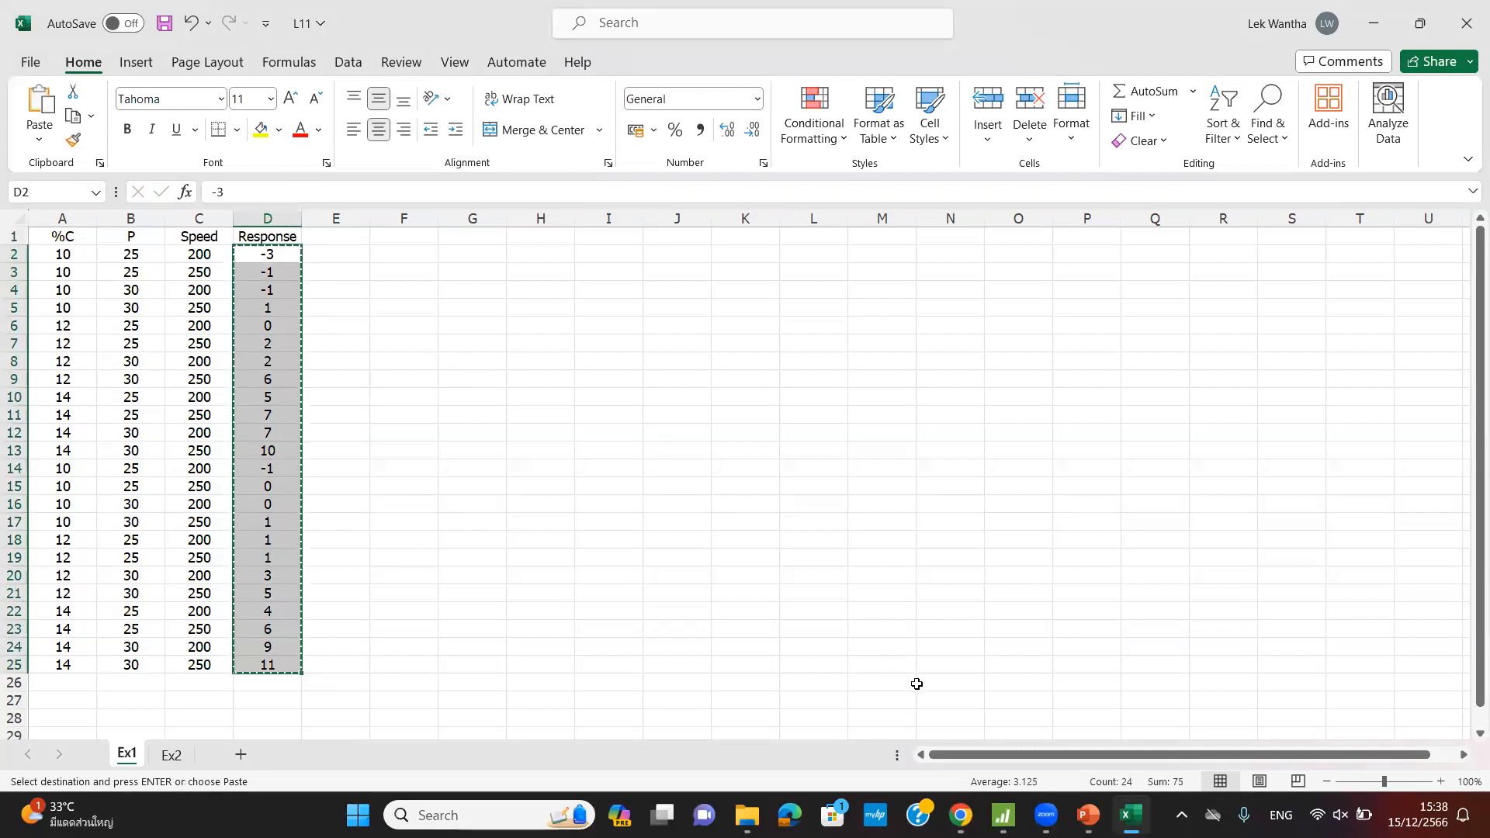
click(1003, 815)
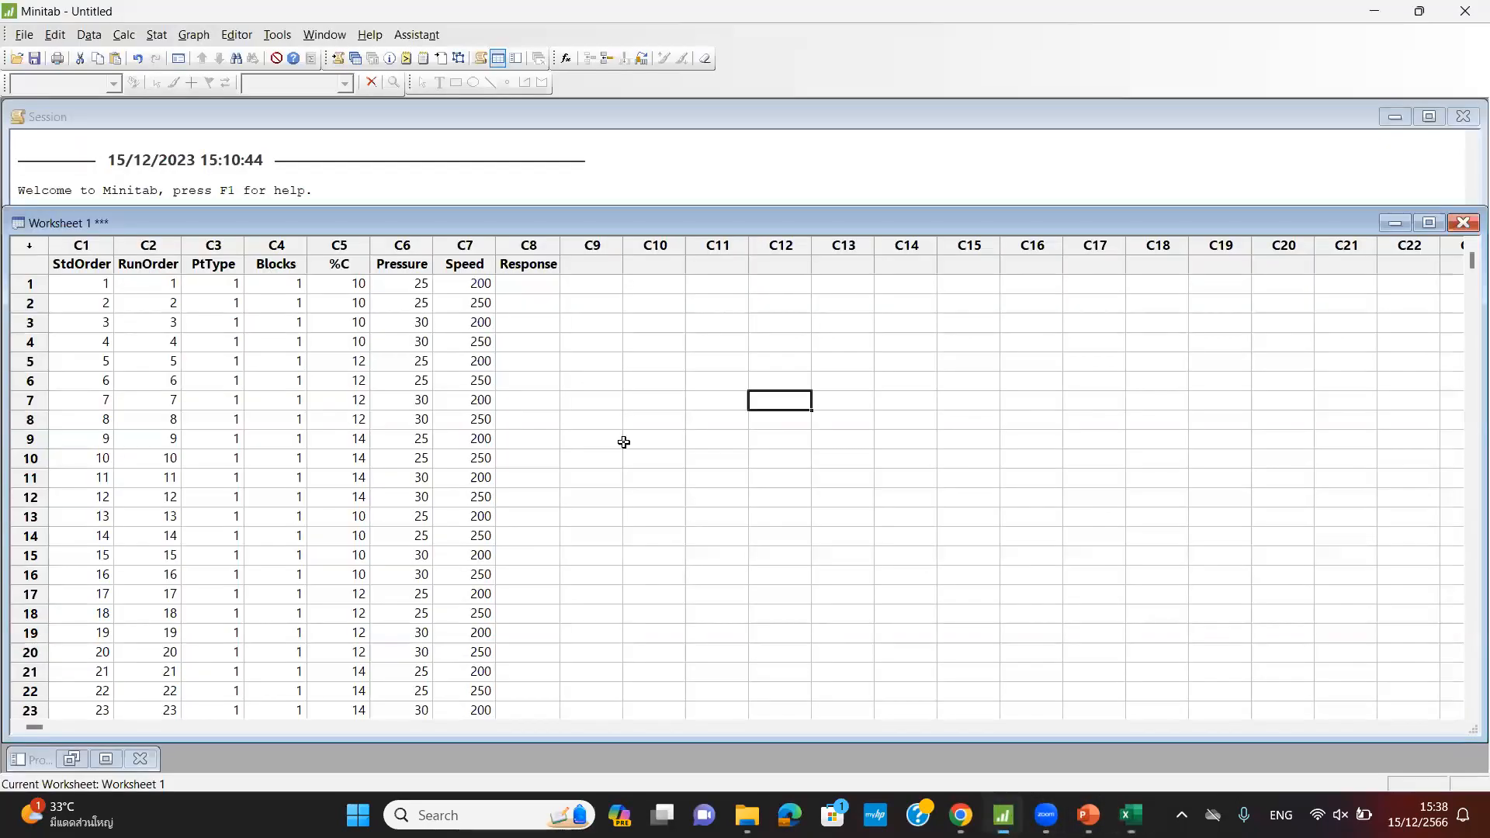
- Paste the 24 copied values into Response column C8 starting at row 1
right_click(533, 288)
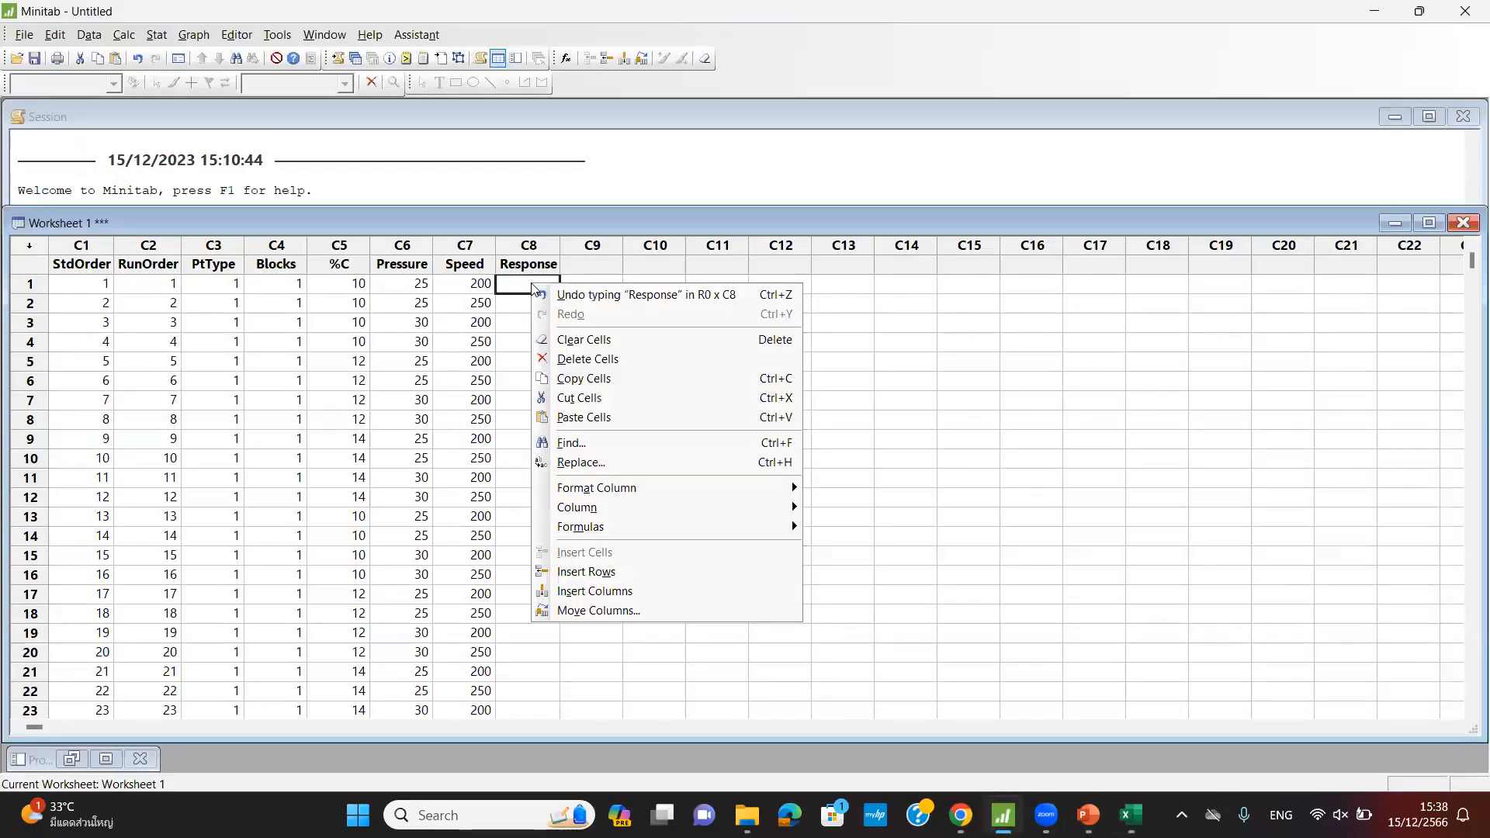
click(584, 417)
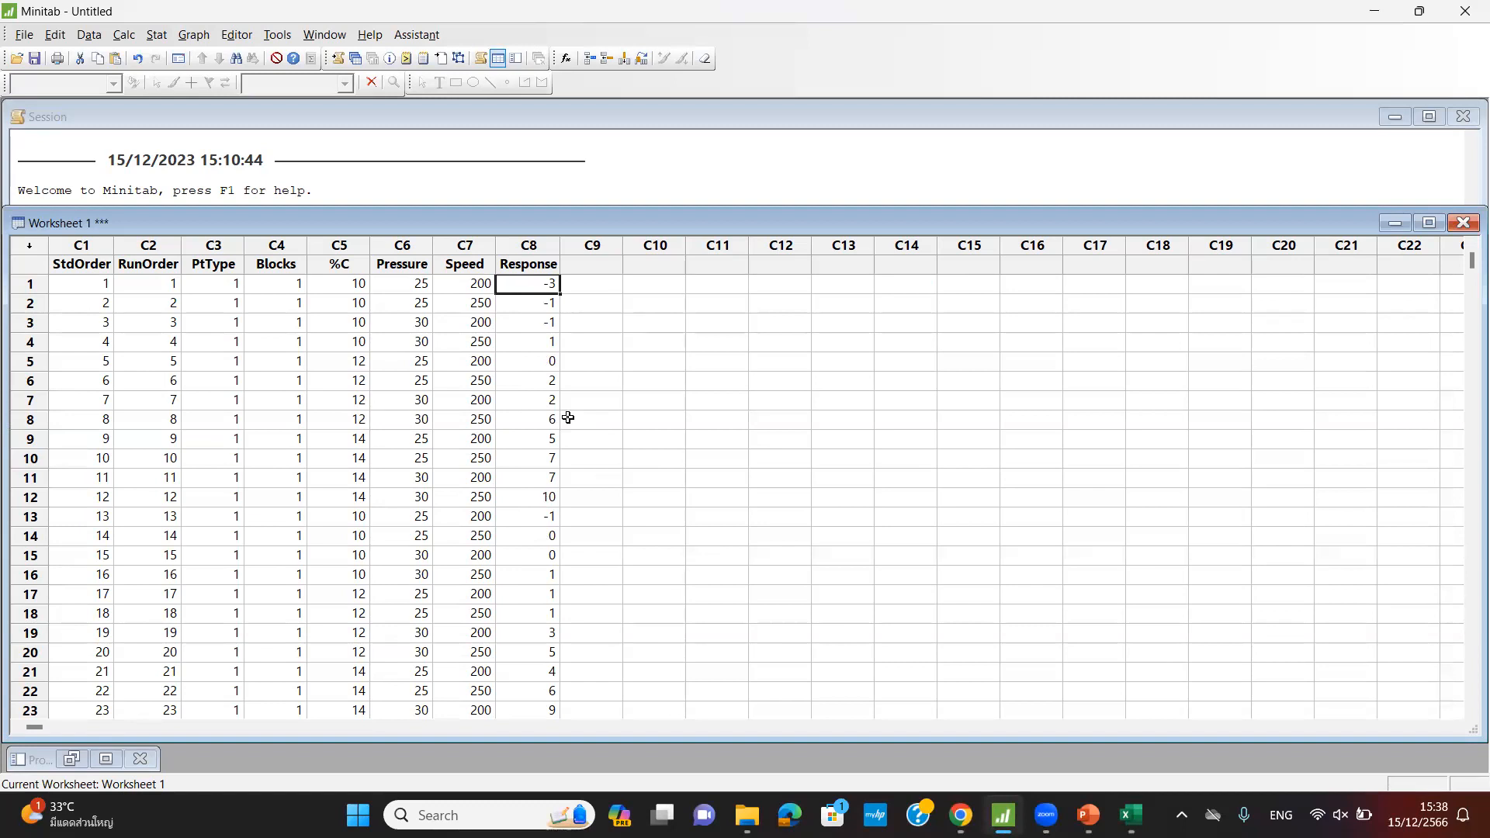
mouse_move(1091, 807)
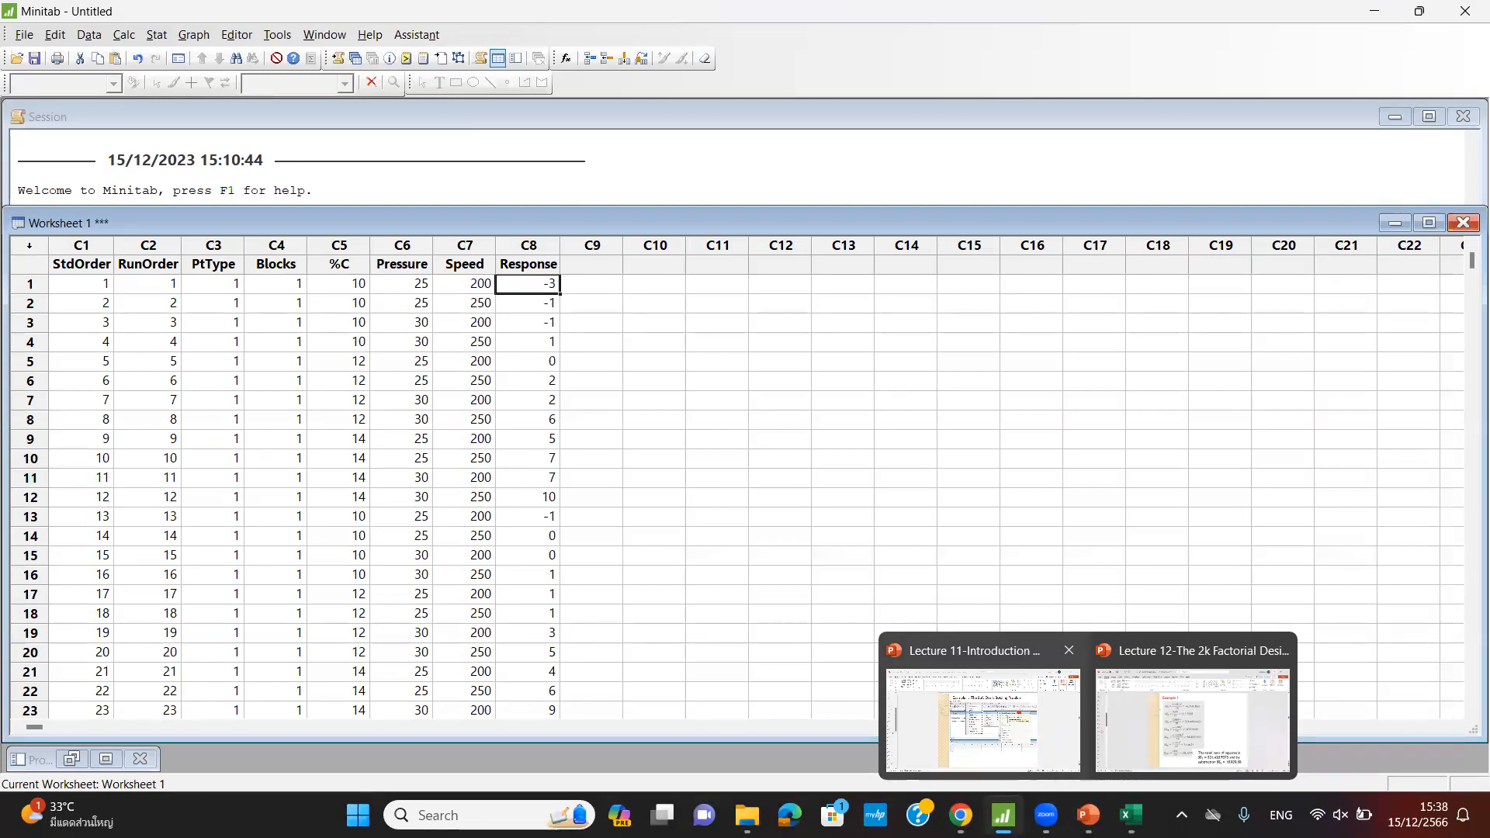
click(950, 554)
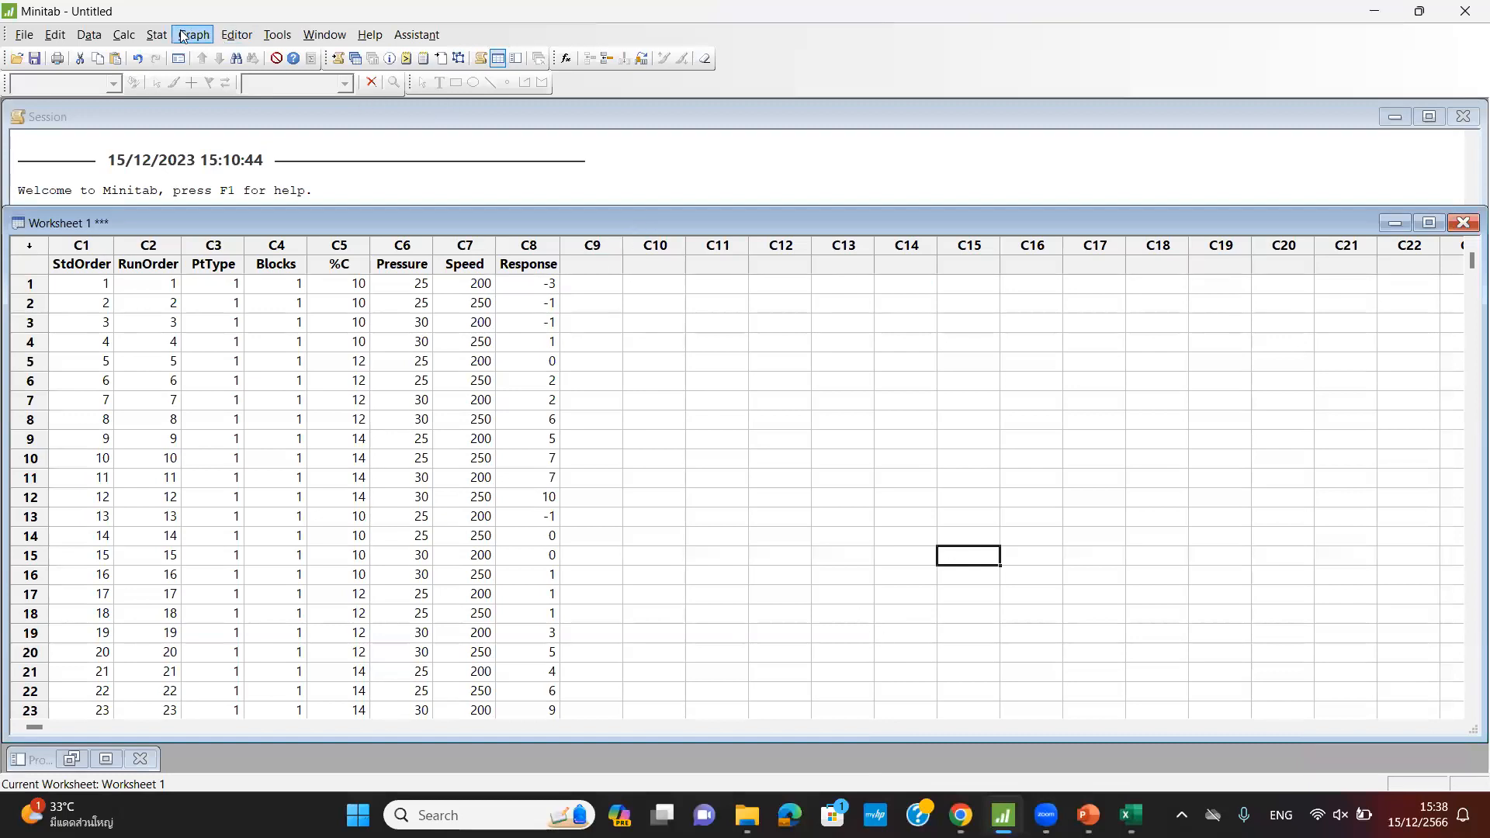
- Open Analyze Factorial Design with Response as the response and model terms through order 3
click(156, 35)
mouse_move(194, 115)
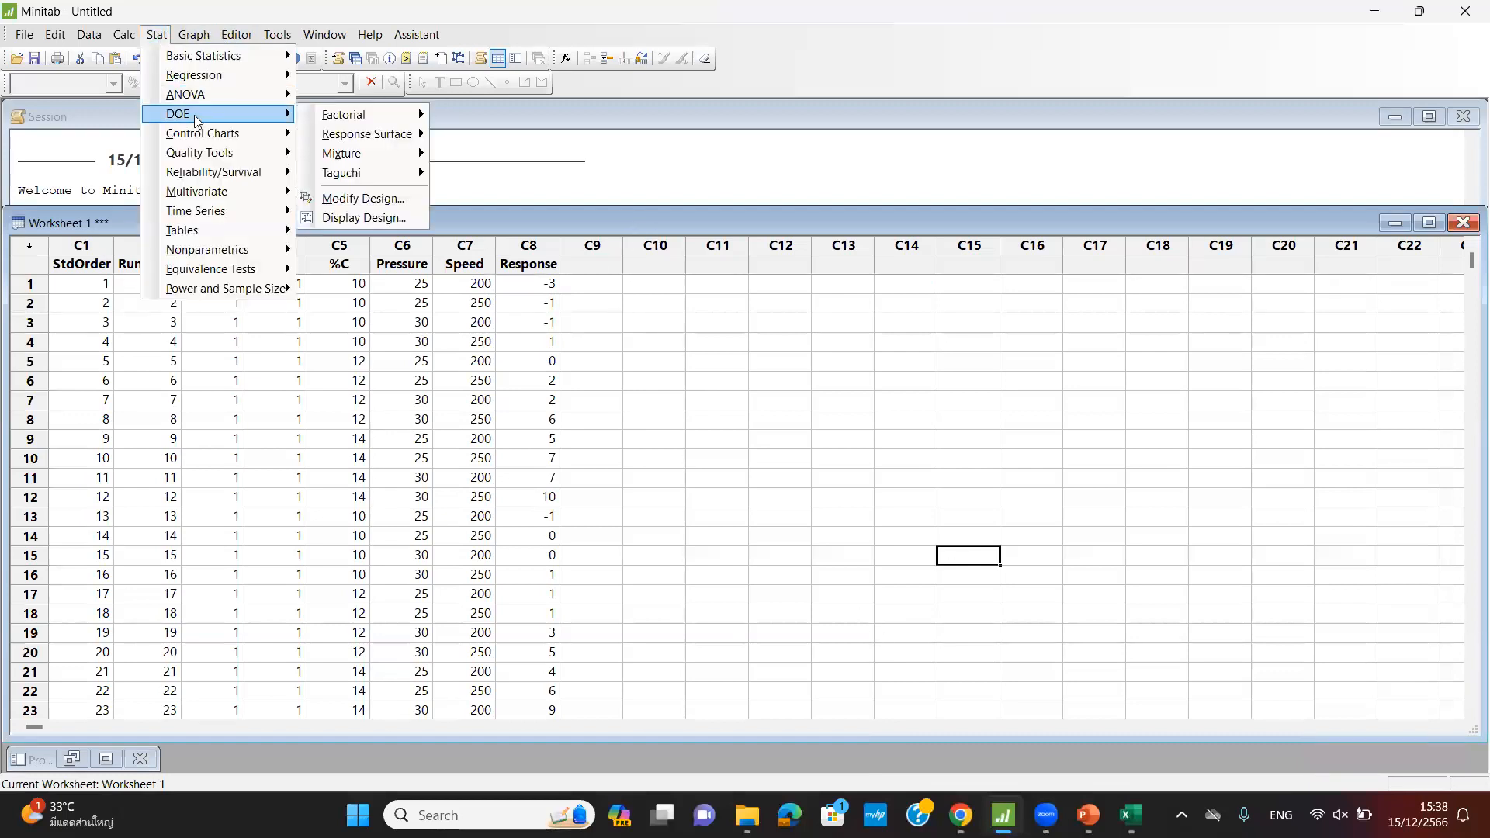
mouse_move(338, 121)
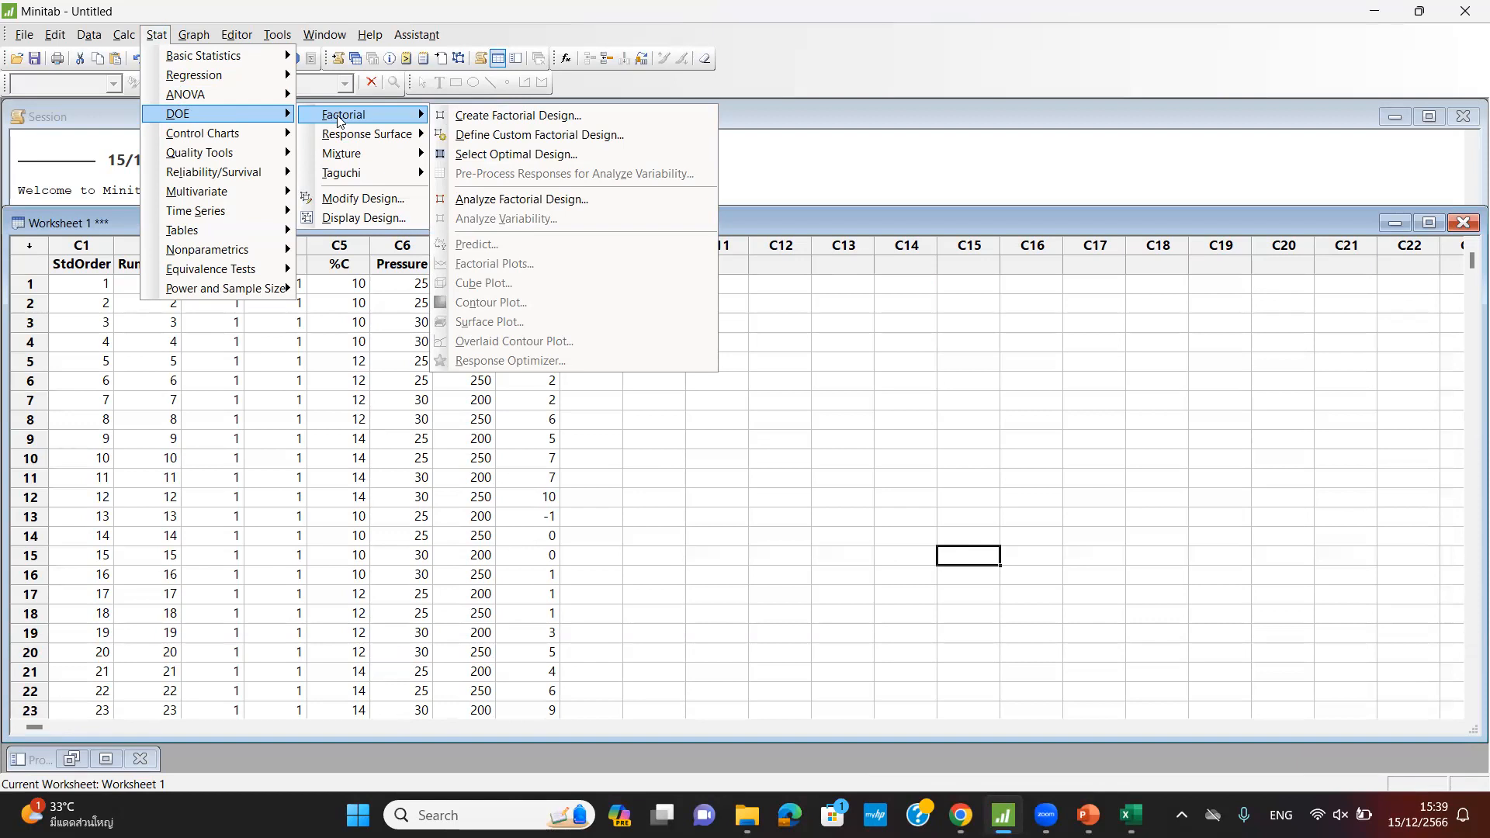
click(490, 201)
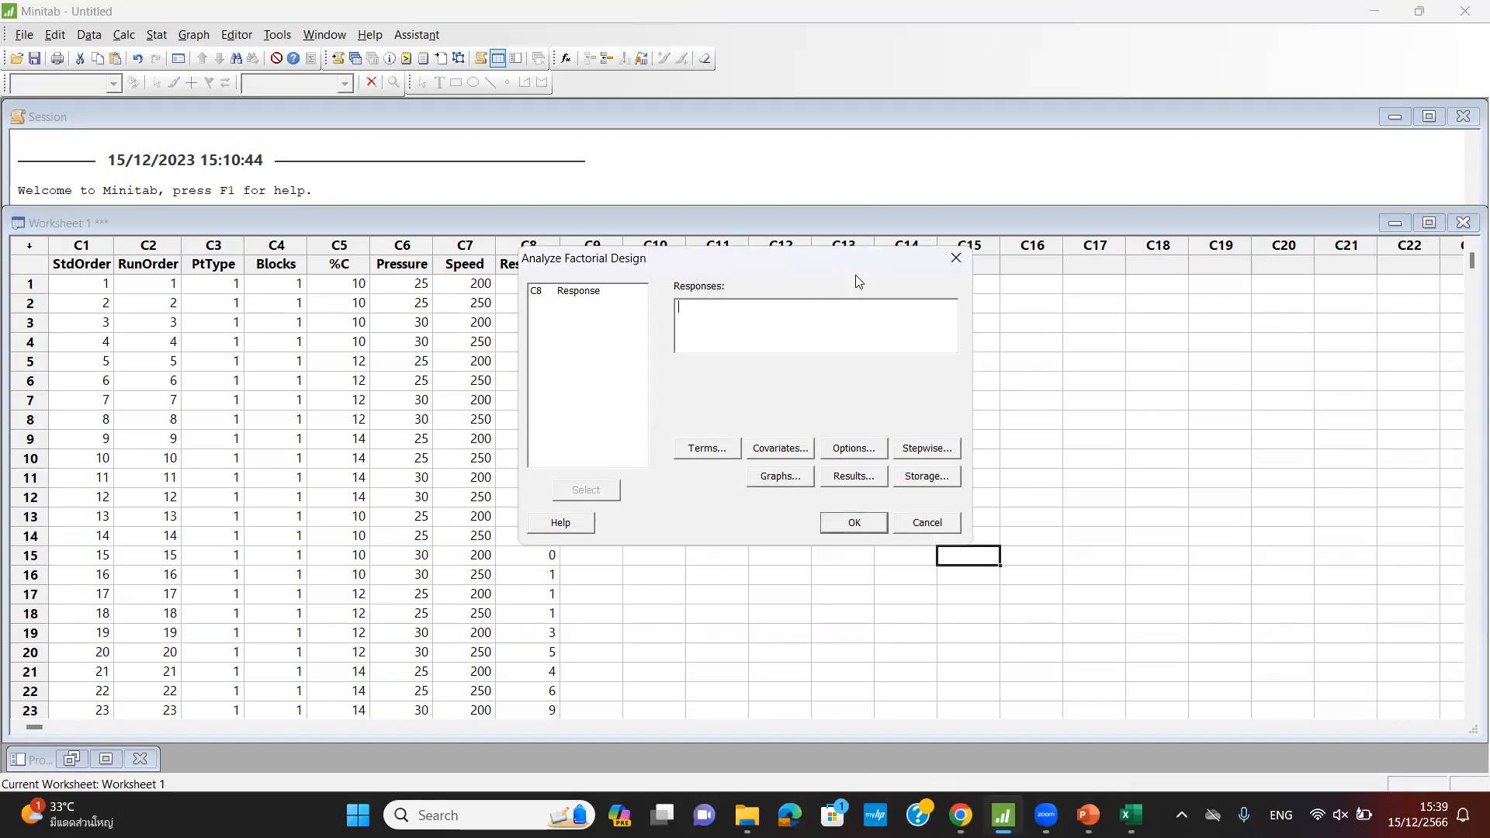
click(565, 294)
double_click(567, 293)
click(725, 453)
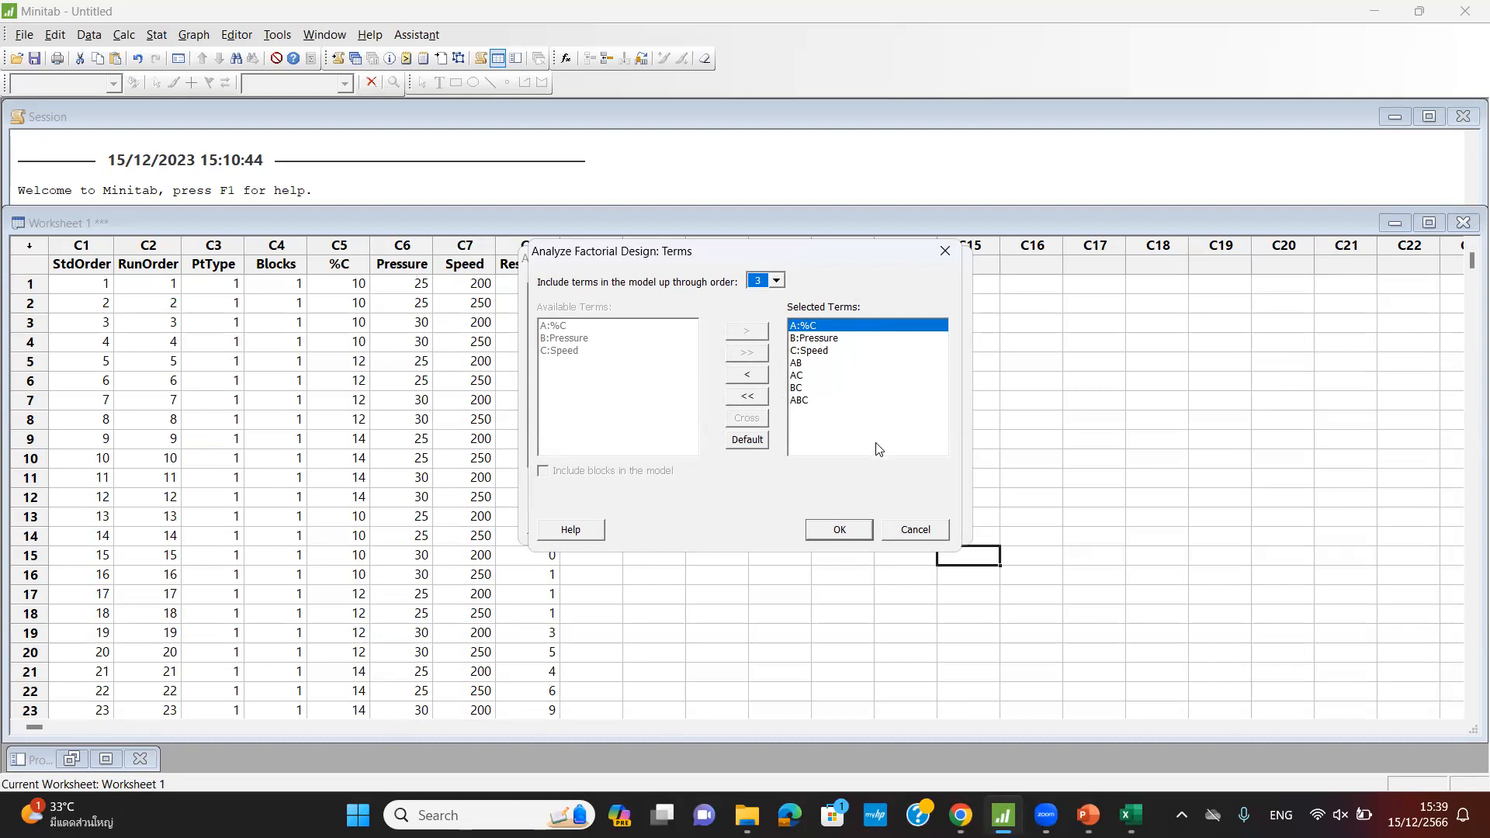
click(847, 532)
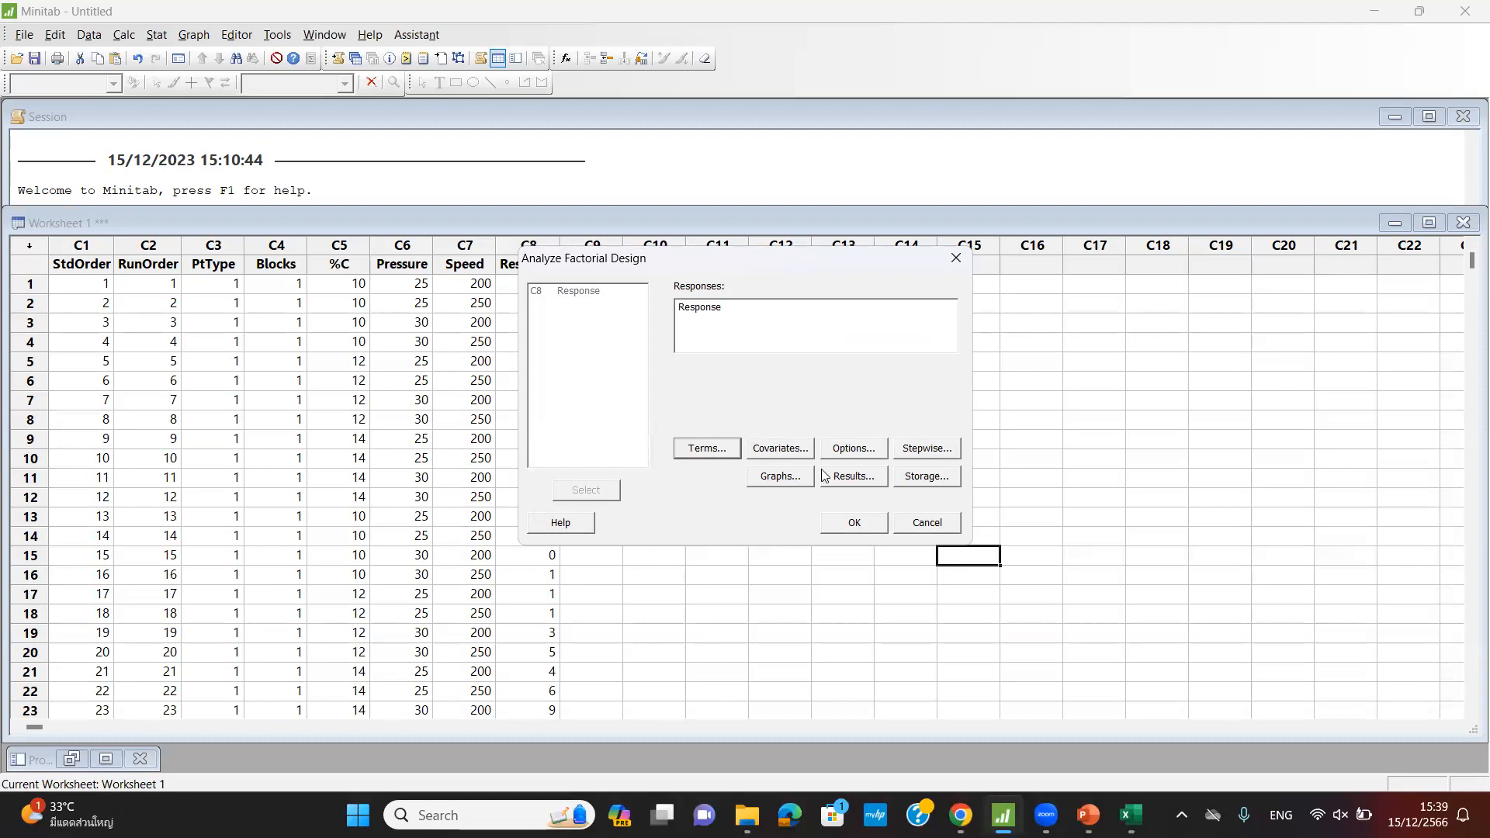
- Leave the analysis options unchanged and keep the stepwise method at None for terms A through ABC
click(838, 450)
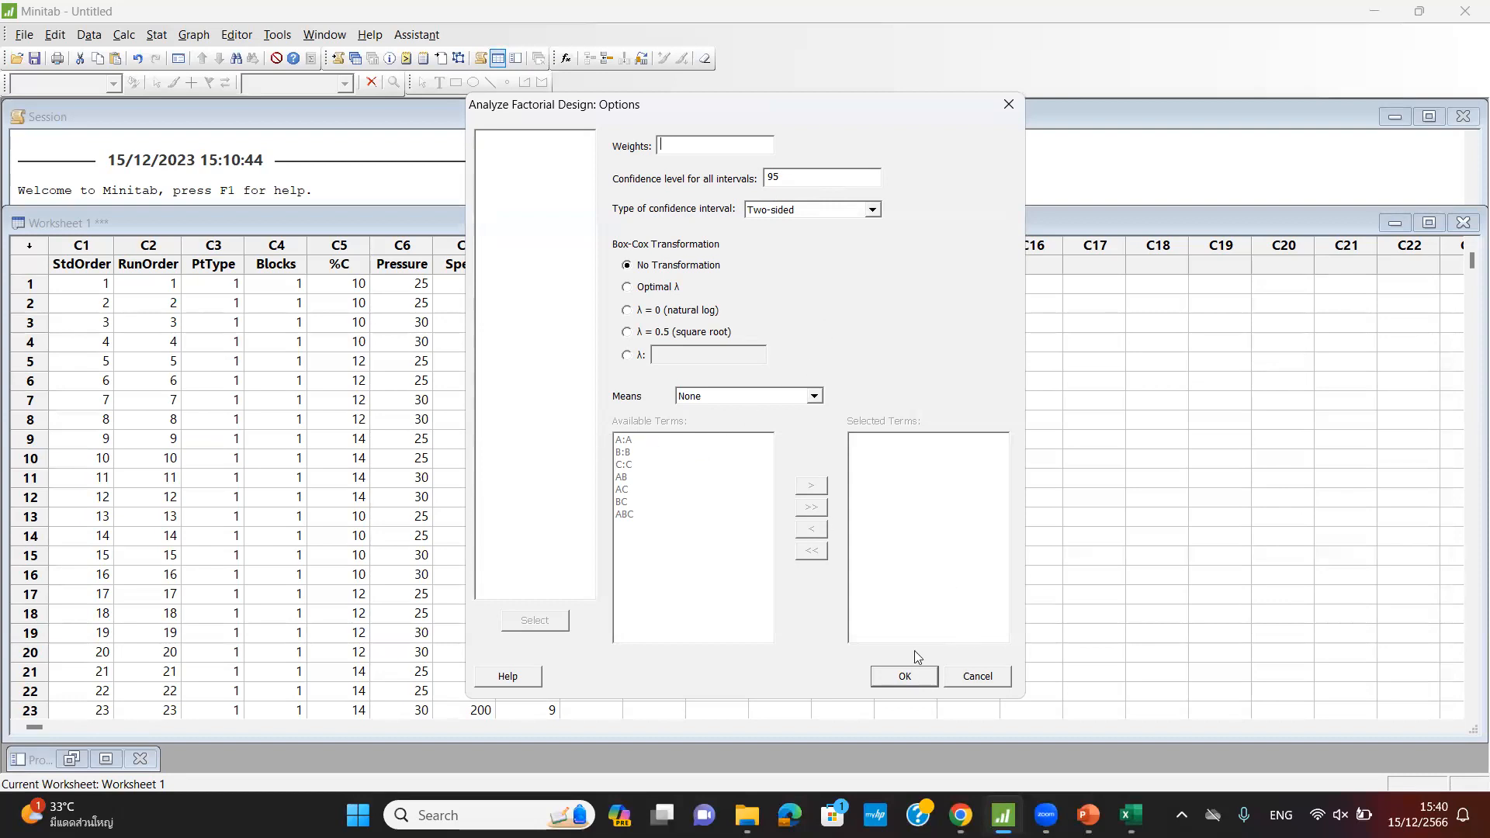
click(900, 677)
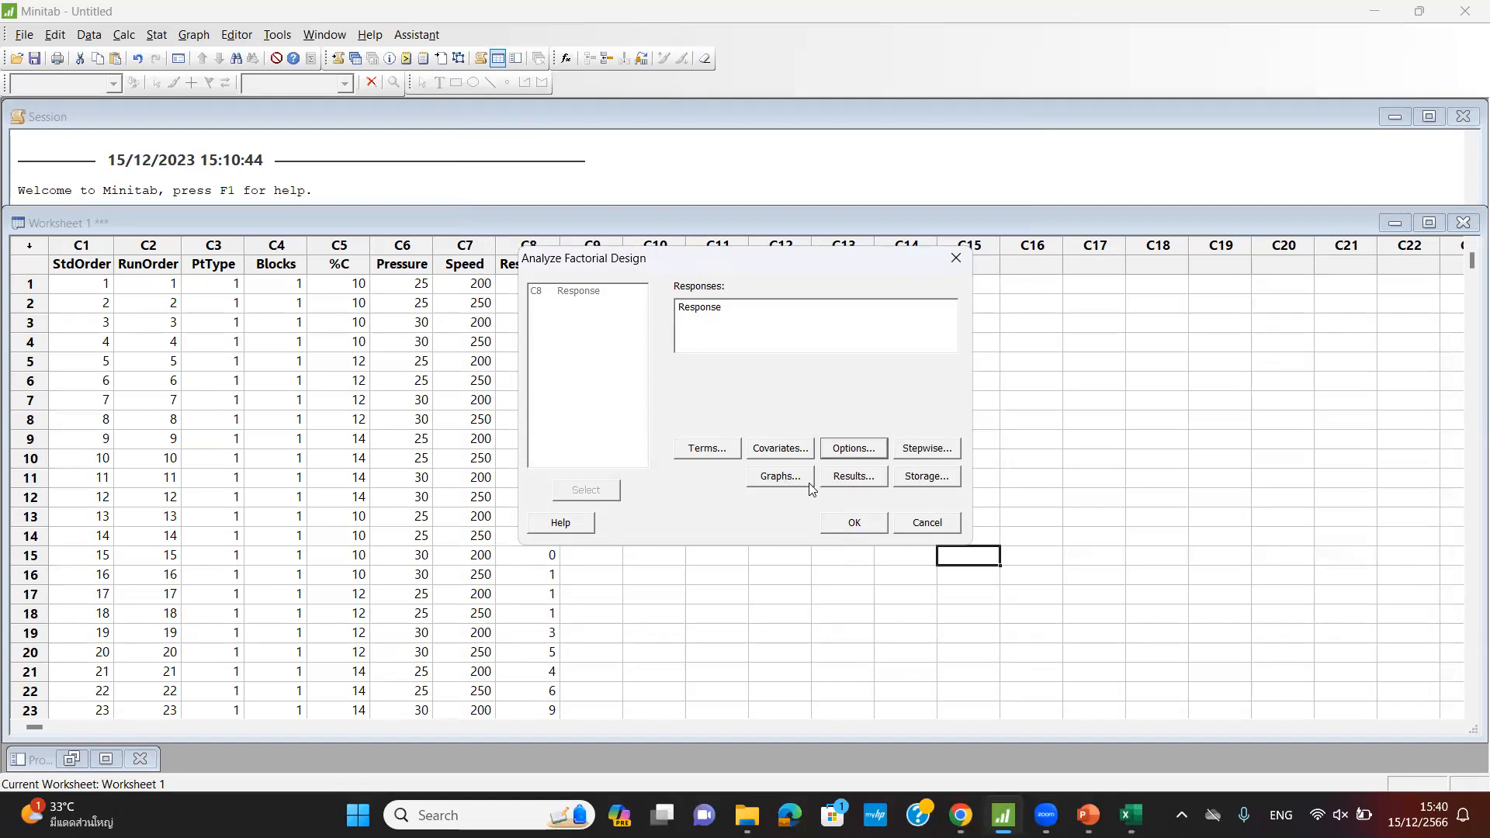
click(922, 452)
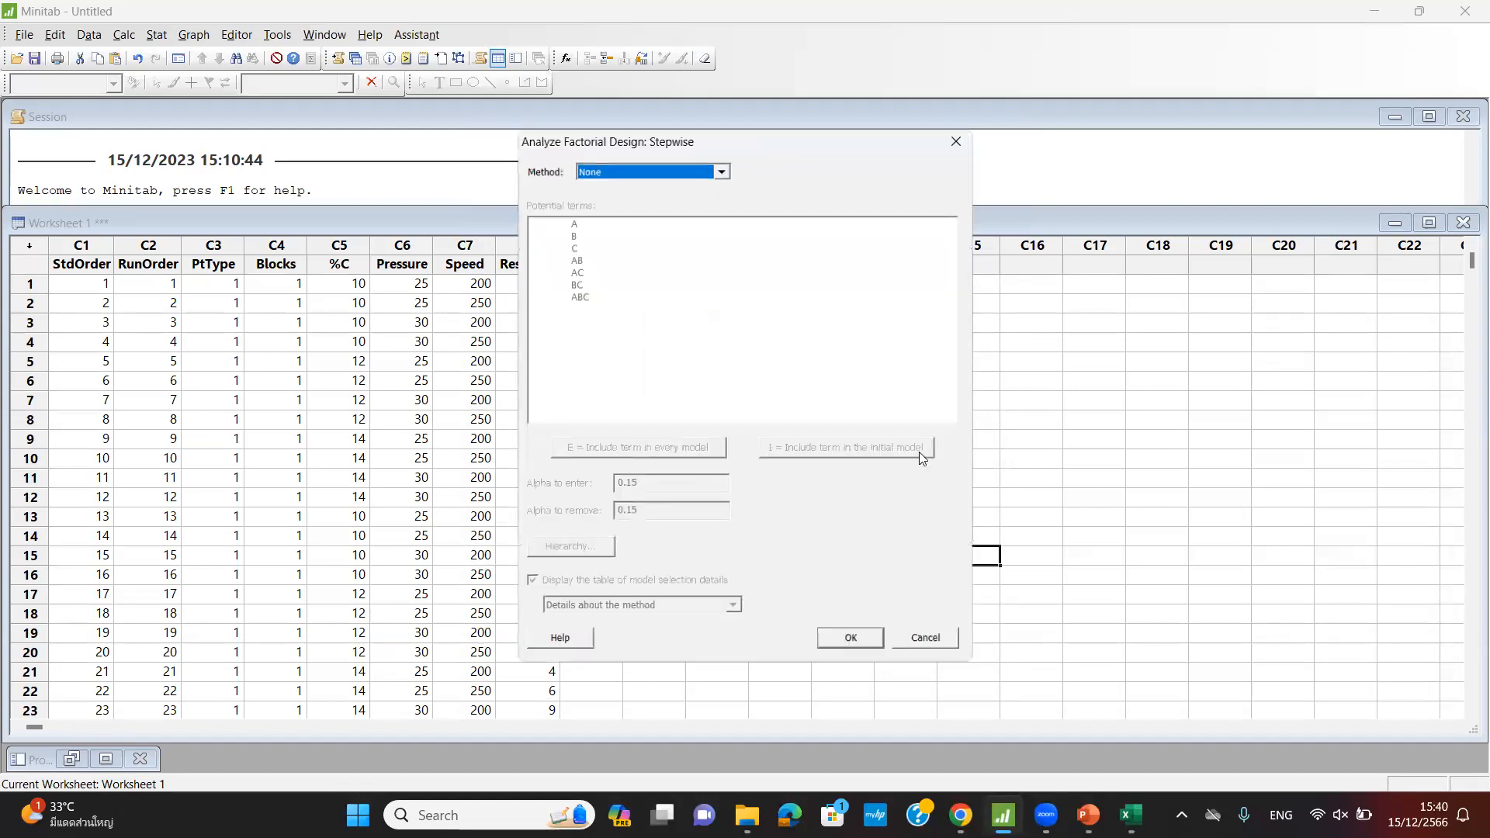
click(721, 167)
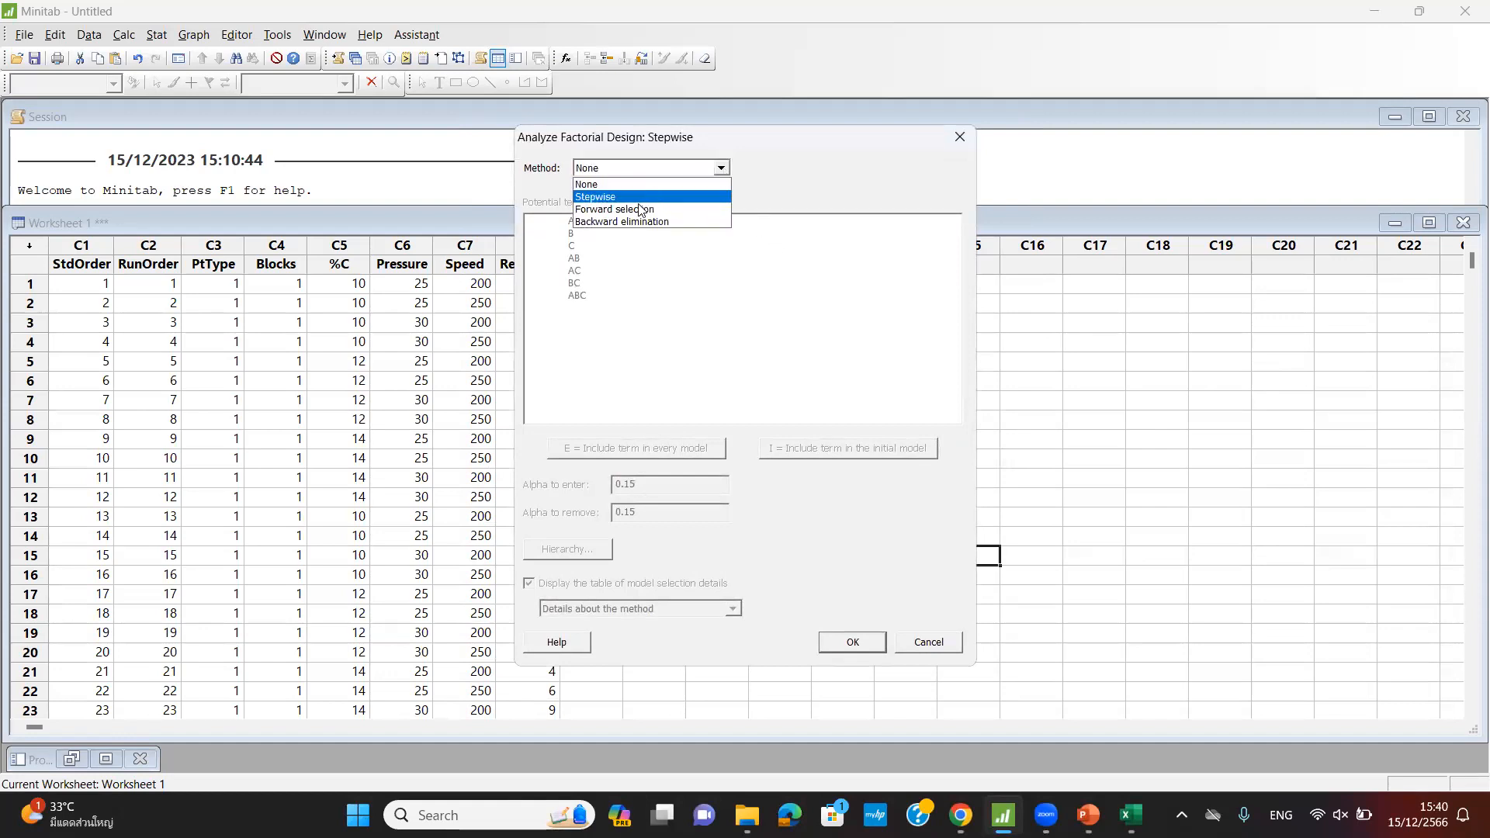
click(678, 182)
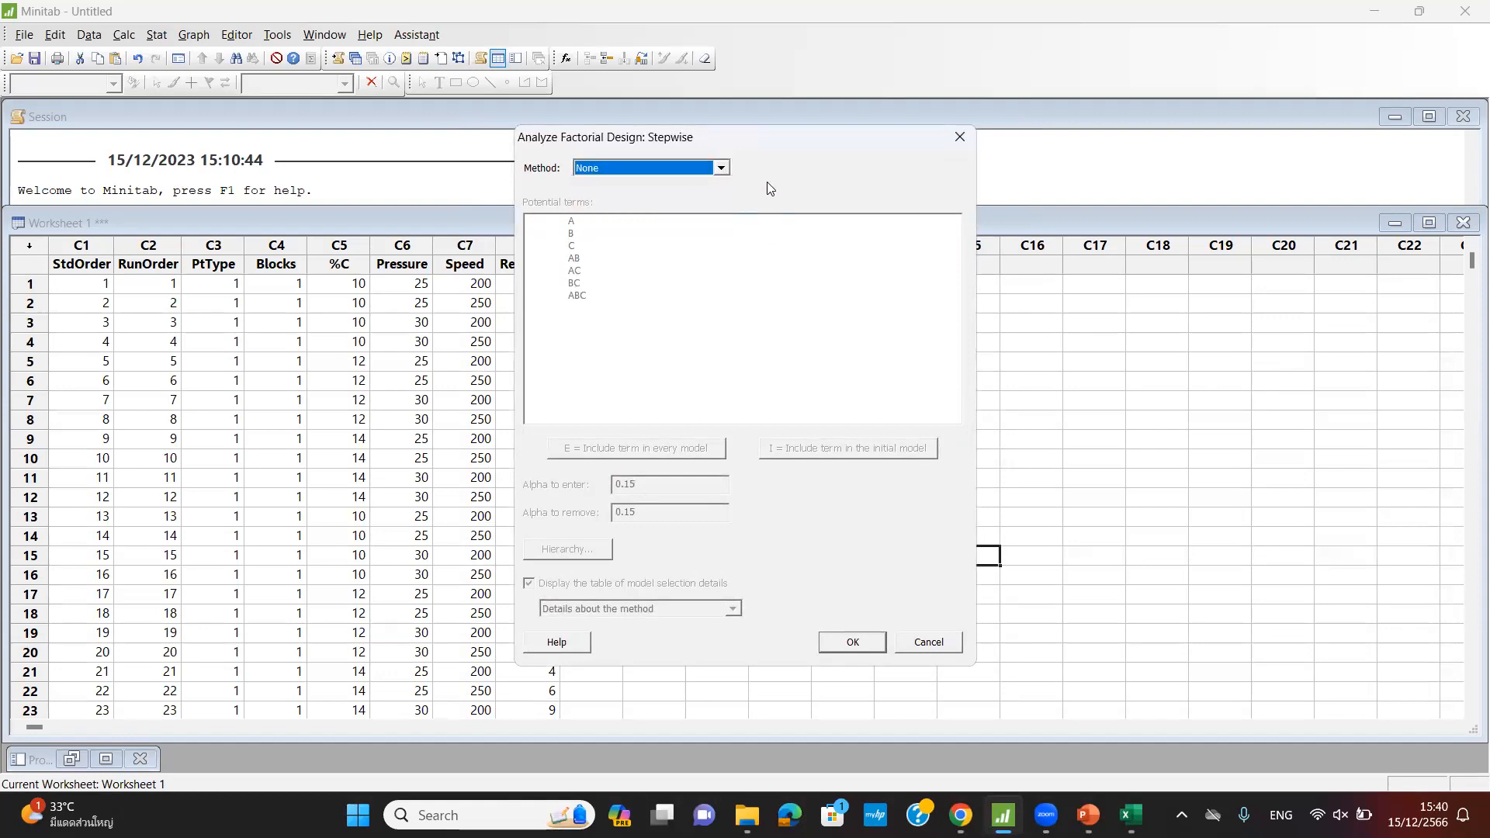
click(852, 641)
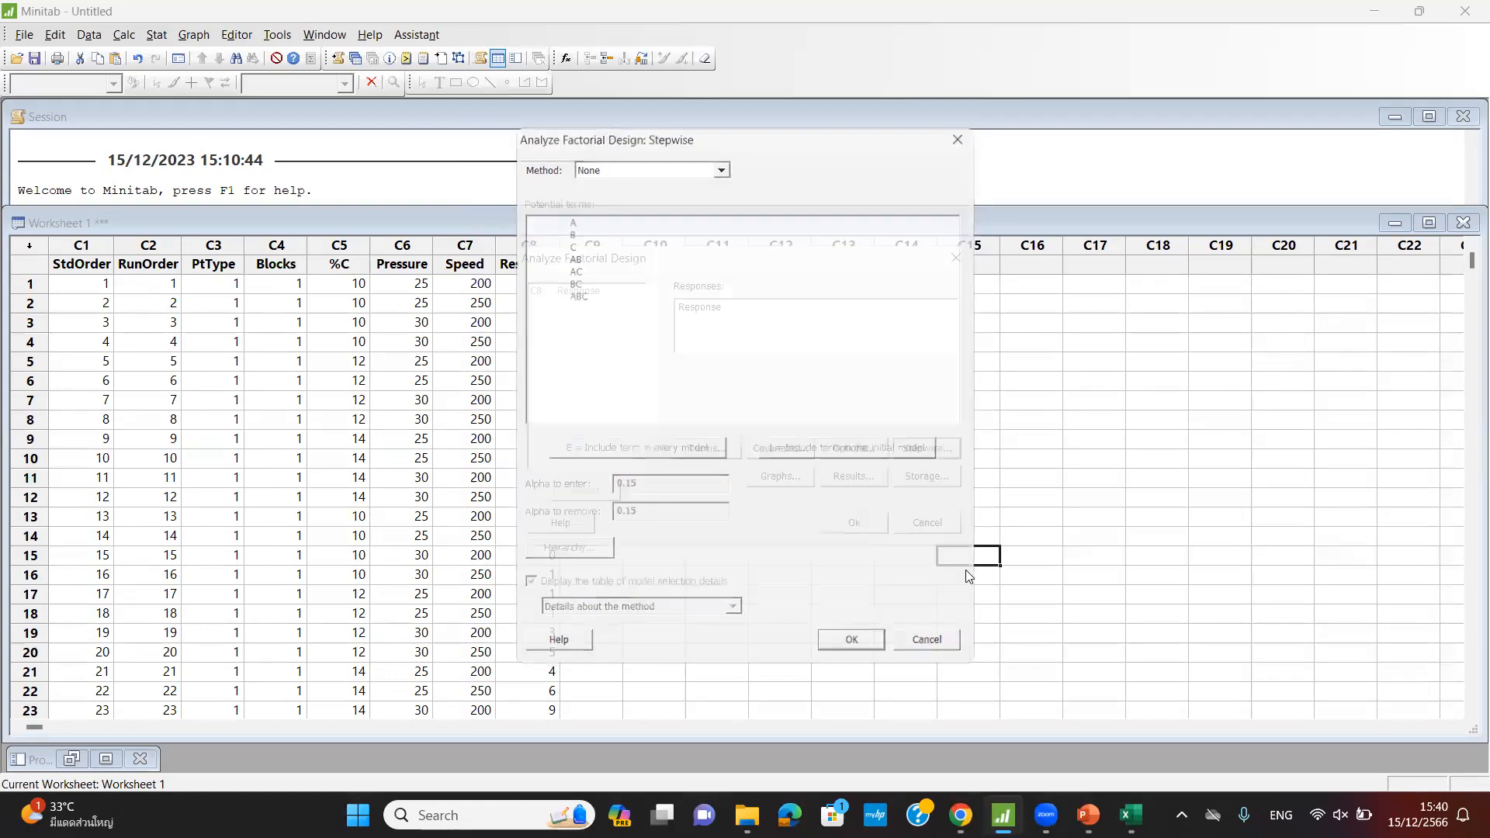
- Choose Four in one residual plots for the factorial analysis
click(783, 476)
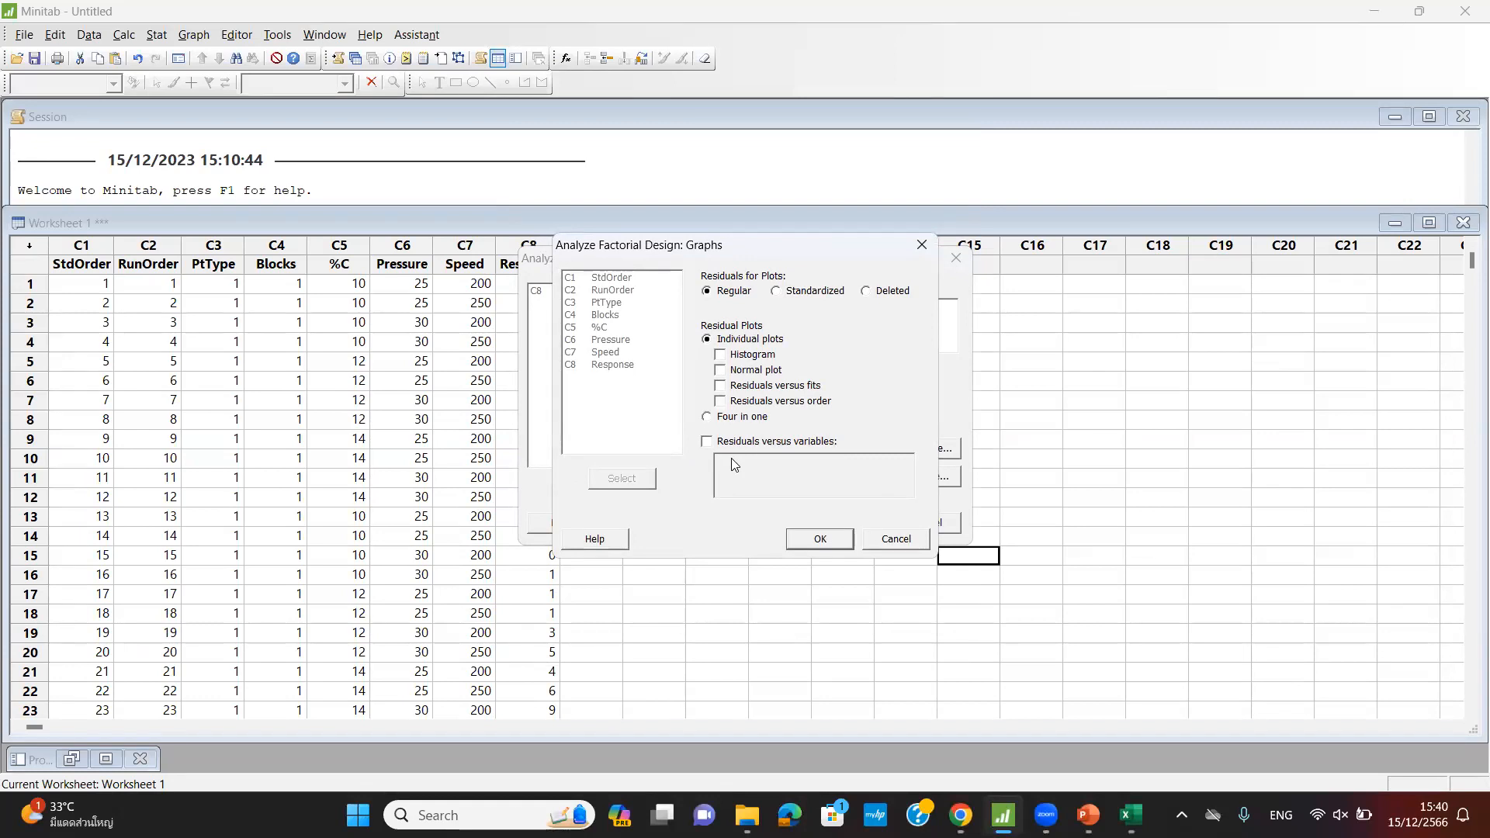
click(708, 417)
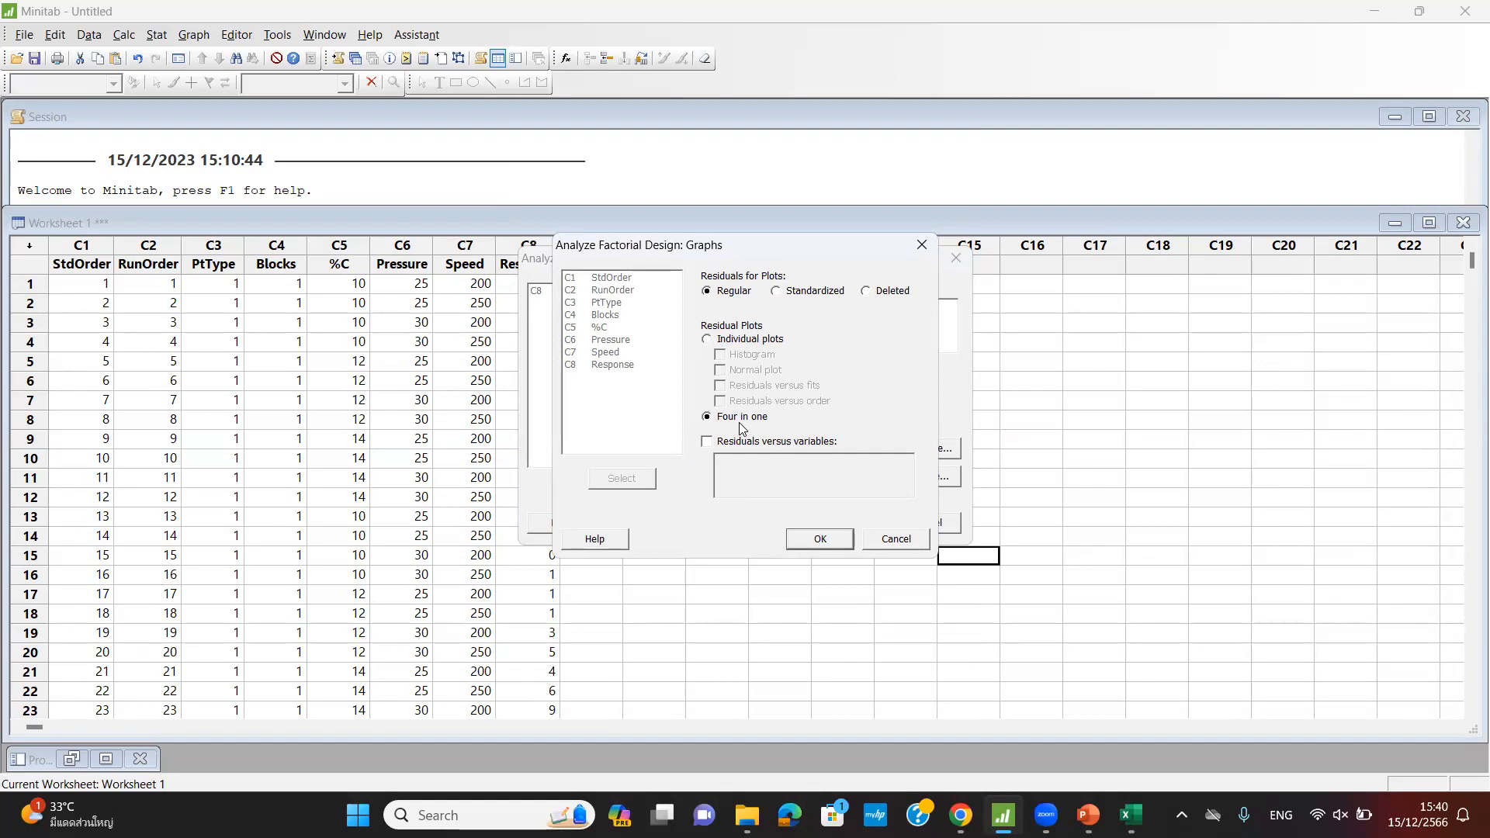
click(831, 539)
- Keep the displayed results in simple tables
click(852, 477)
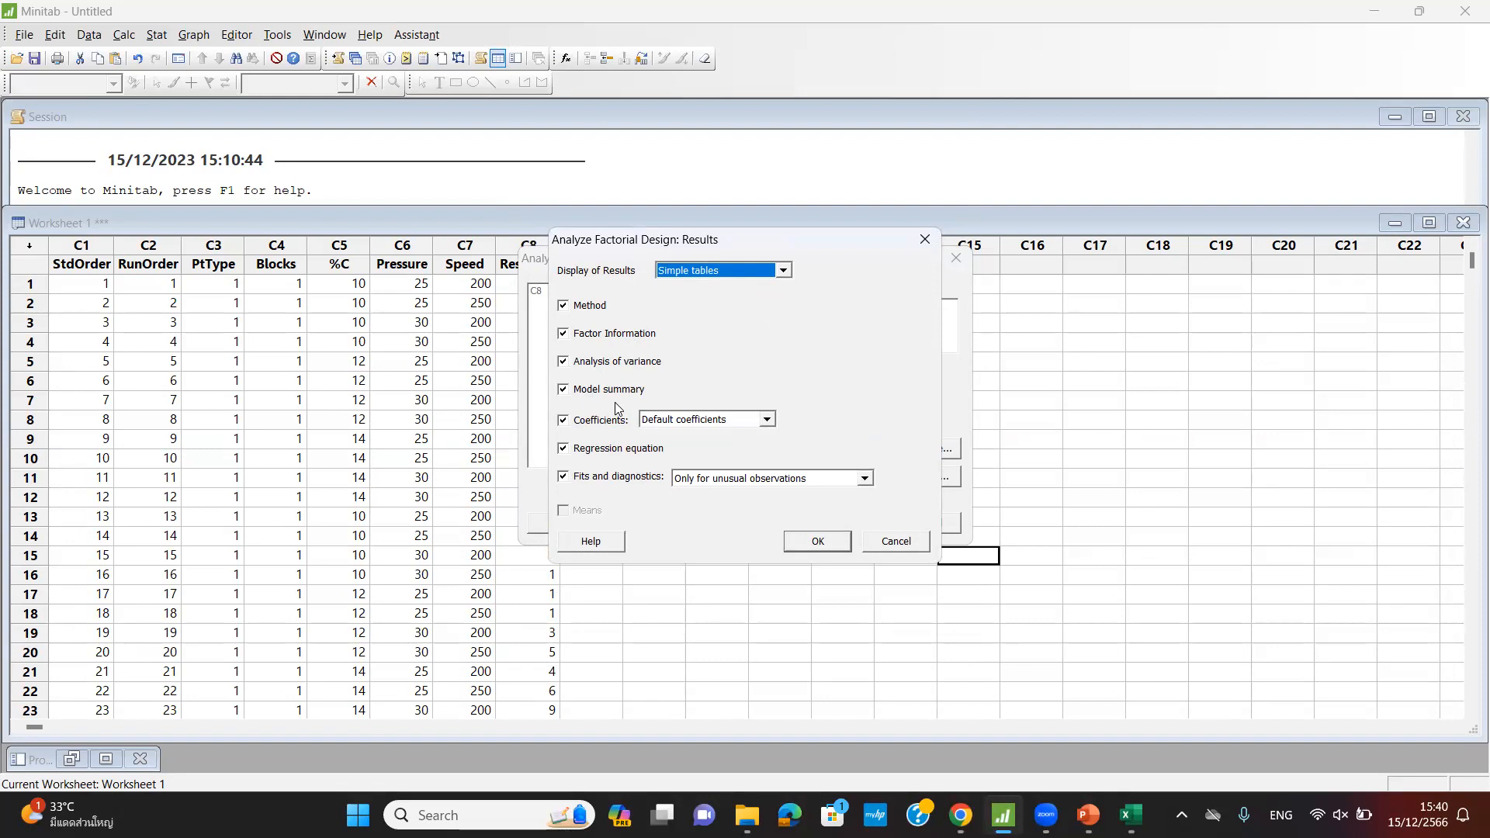
click(730, 270)
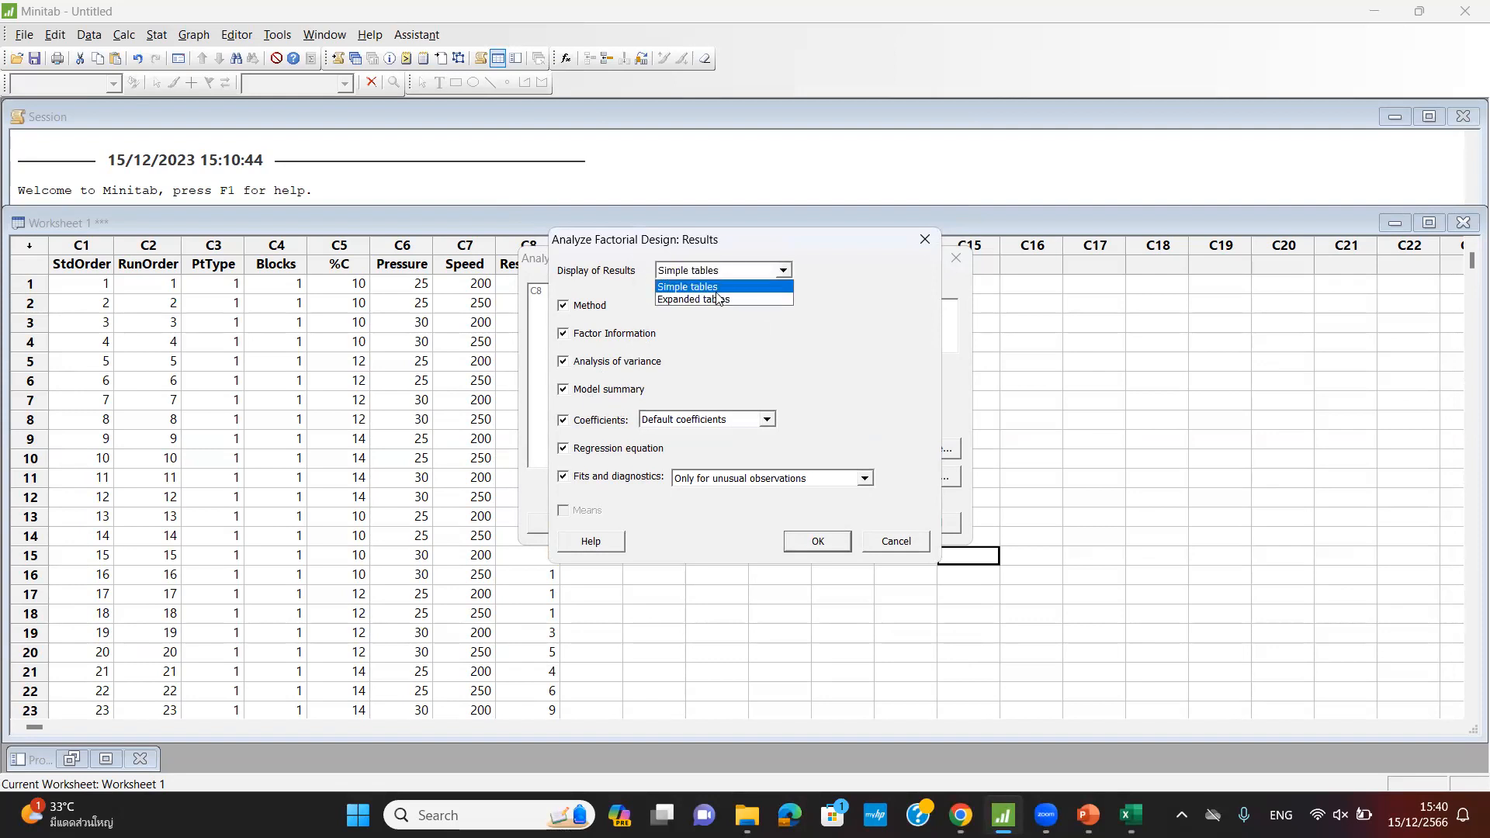
click(748, 320)
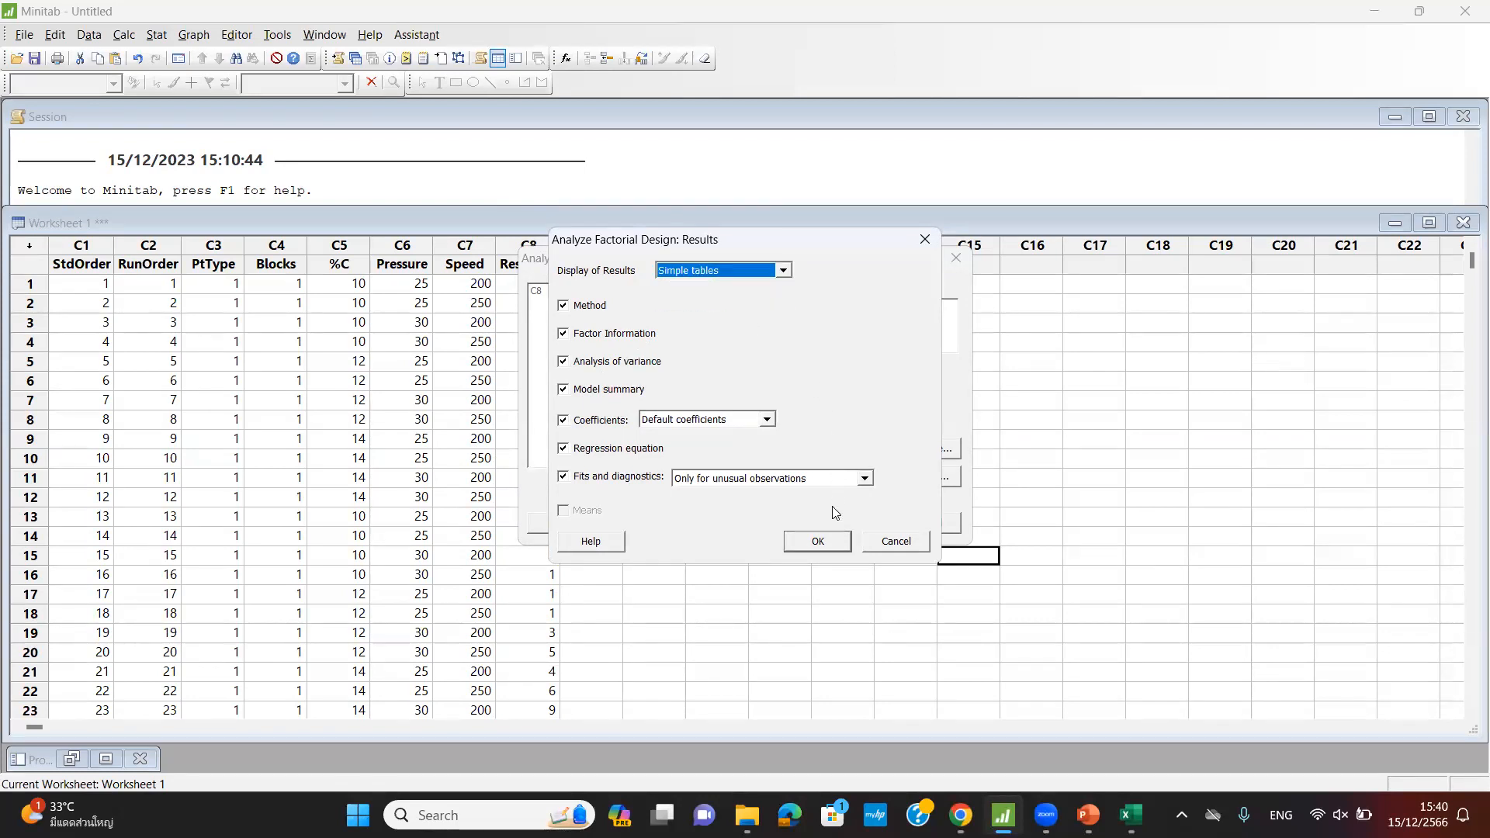
click(886, 543)
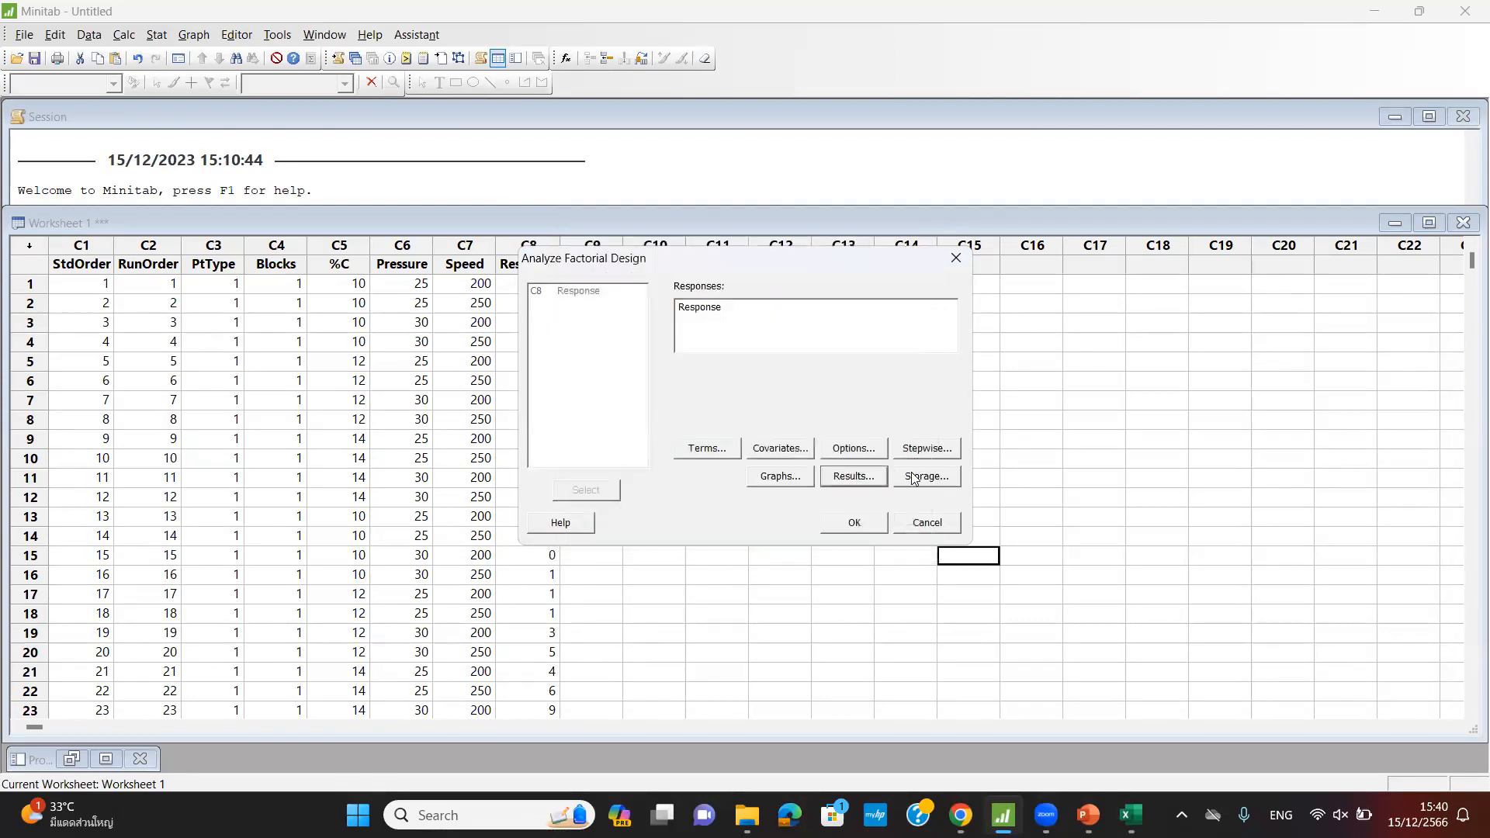
- Store the fitted values and residuals in the worksheet
click(925, 476)
click(603, 346)
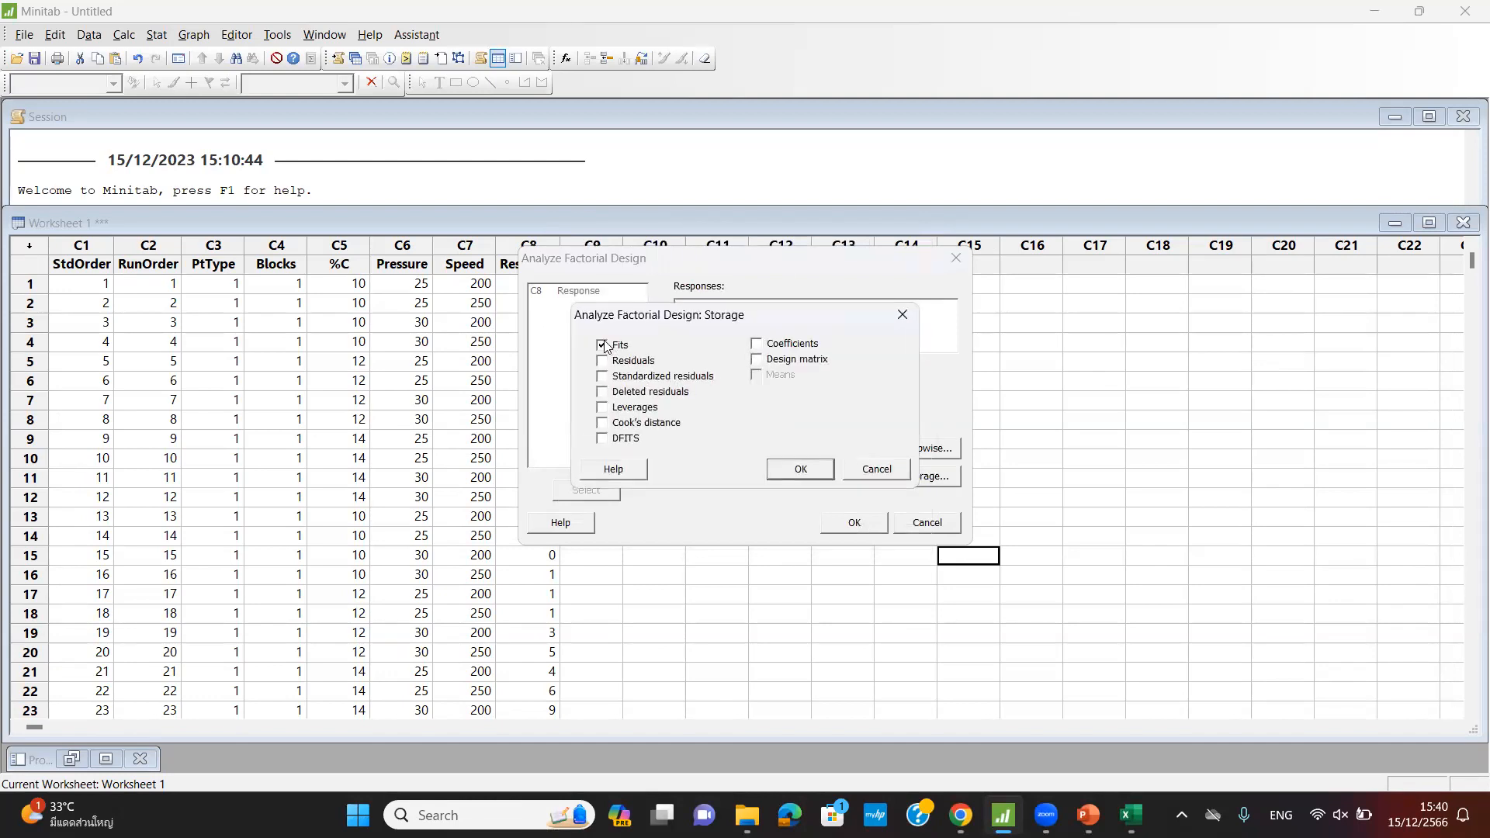
click(603, 360)
click(809, 470)
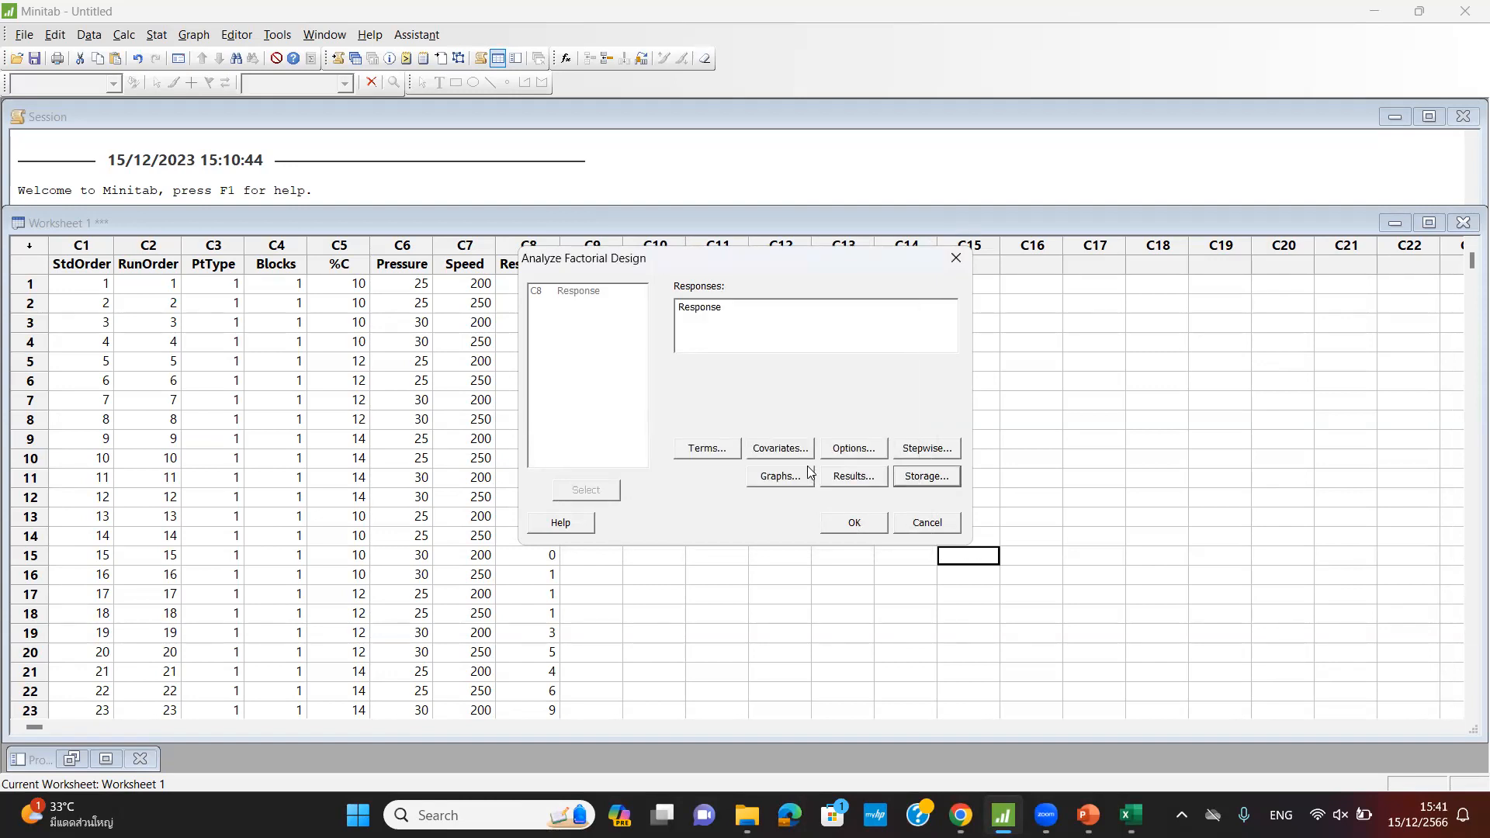
- Run the factorial analysis and minimize the Residual Plots window
click(852, 523)
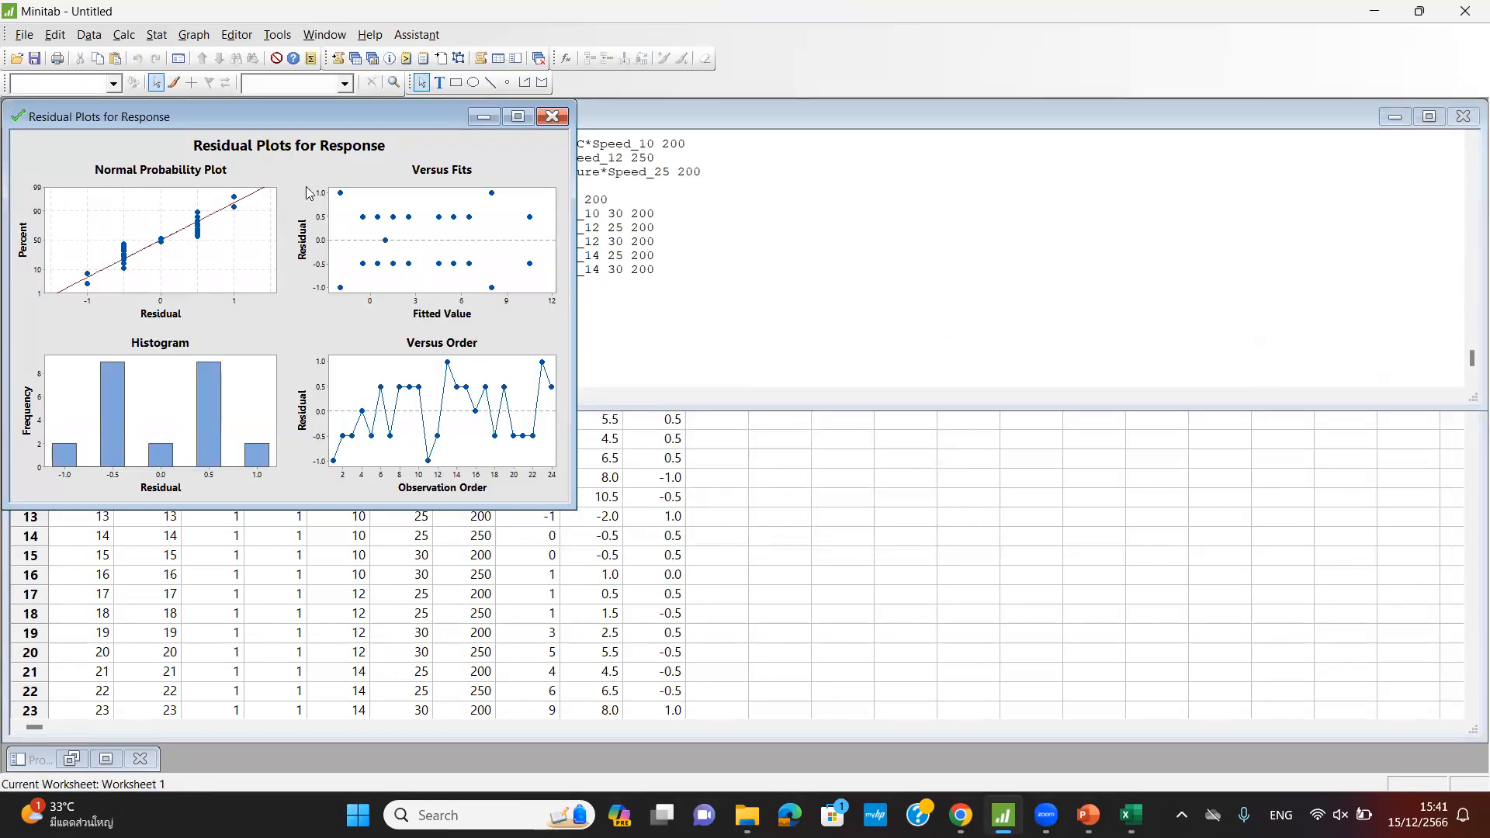
drag(275, 118, 666, 155)
click(876, 154)
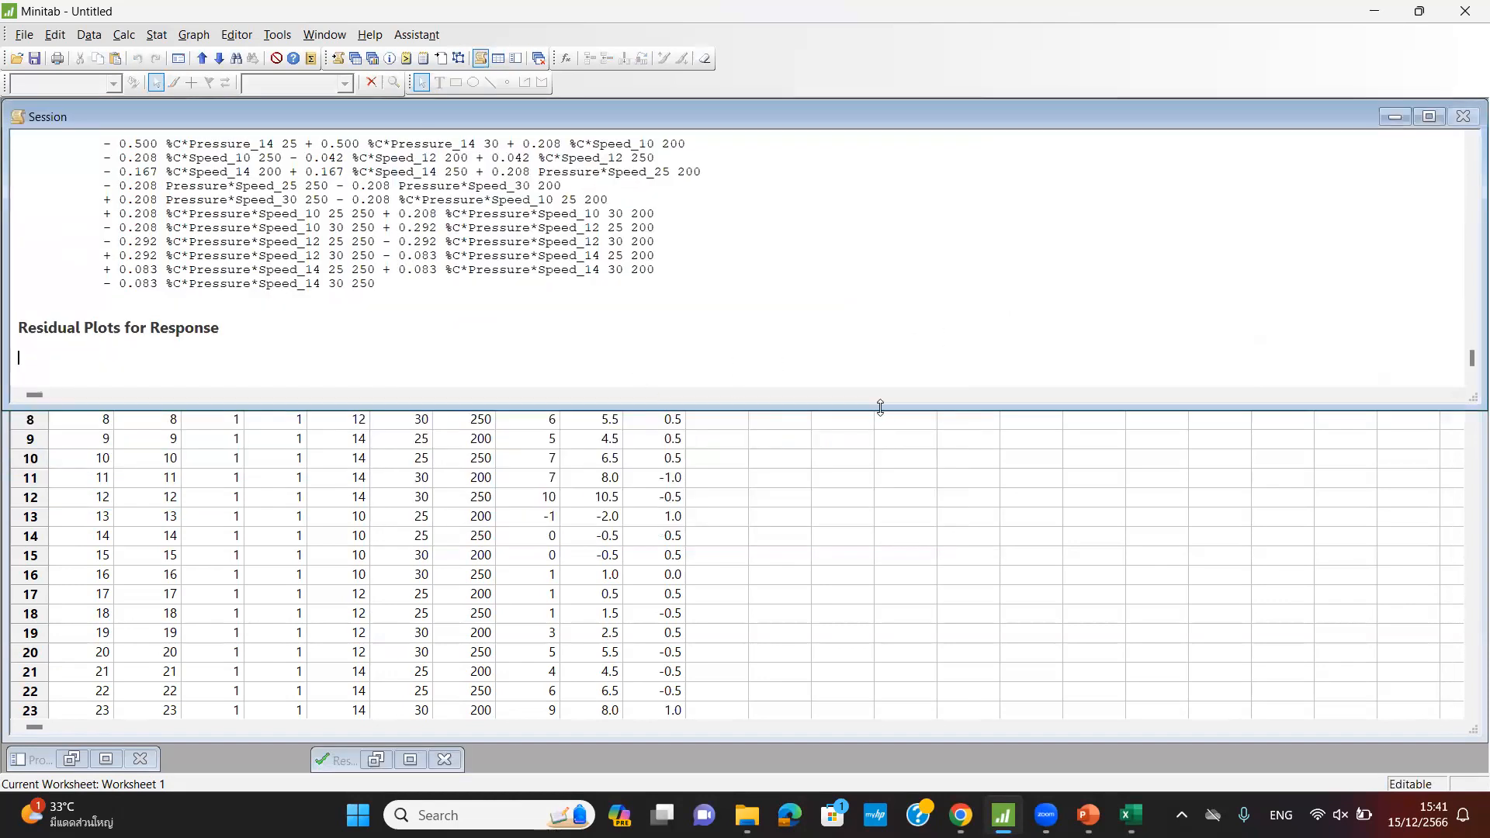
- Enlarge the Session pane and scroll to the Analysis of Variance table
drag(880, 407, 880, 516)
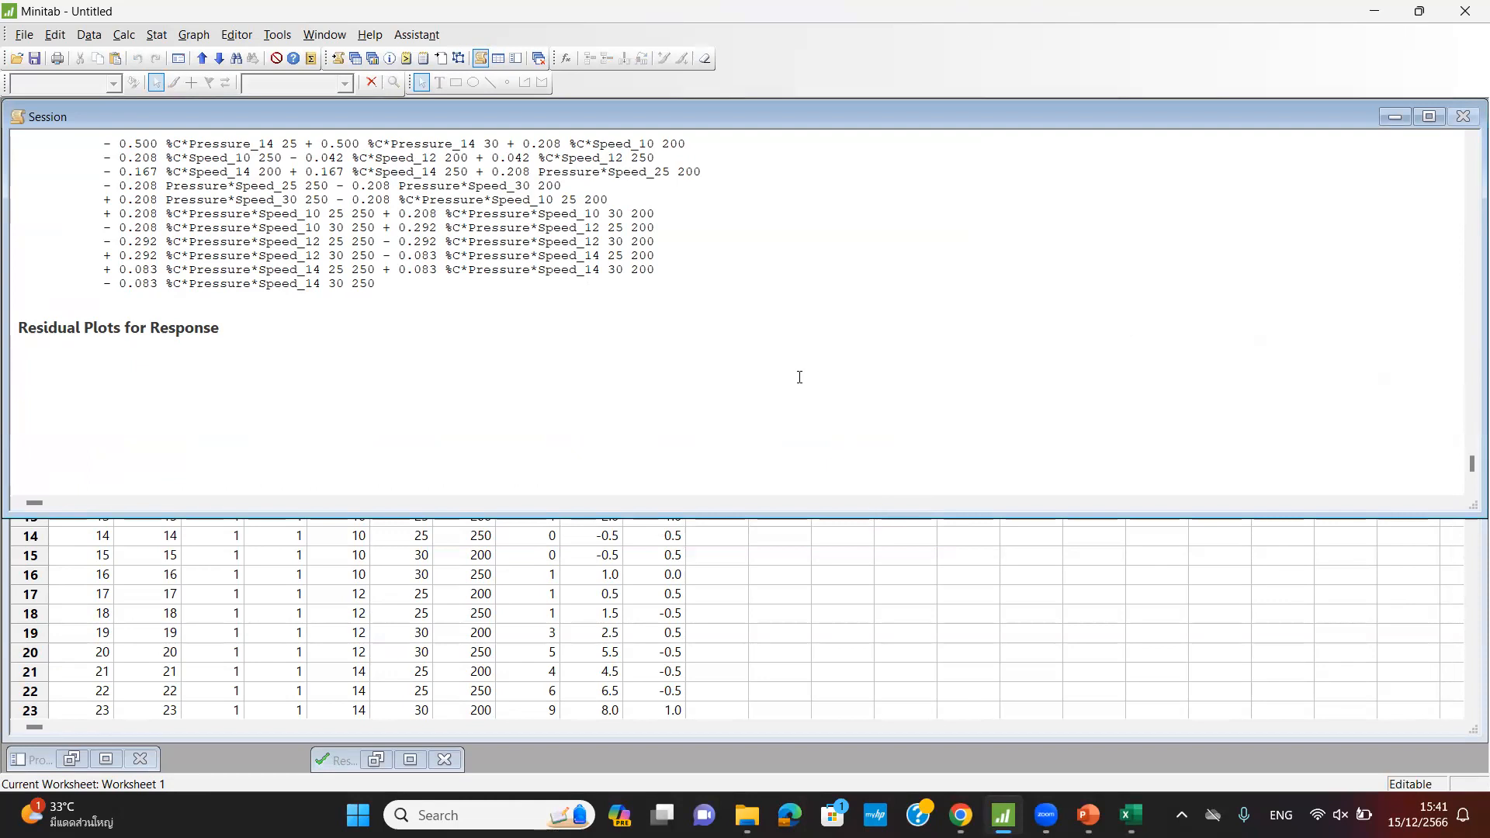
scroll(799, 377, up, 10)
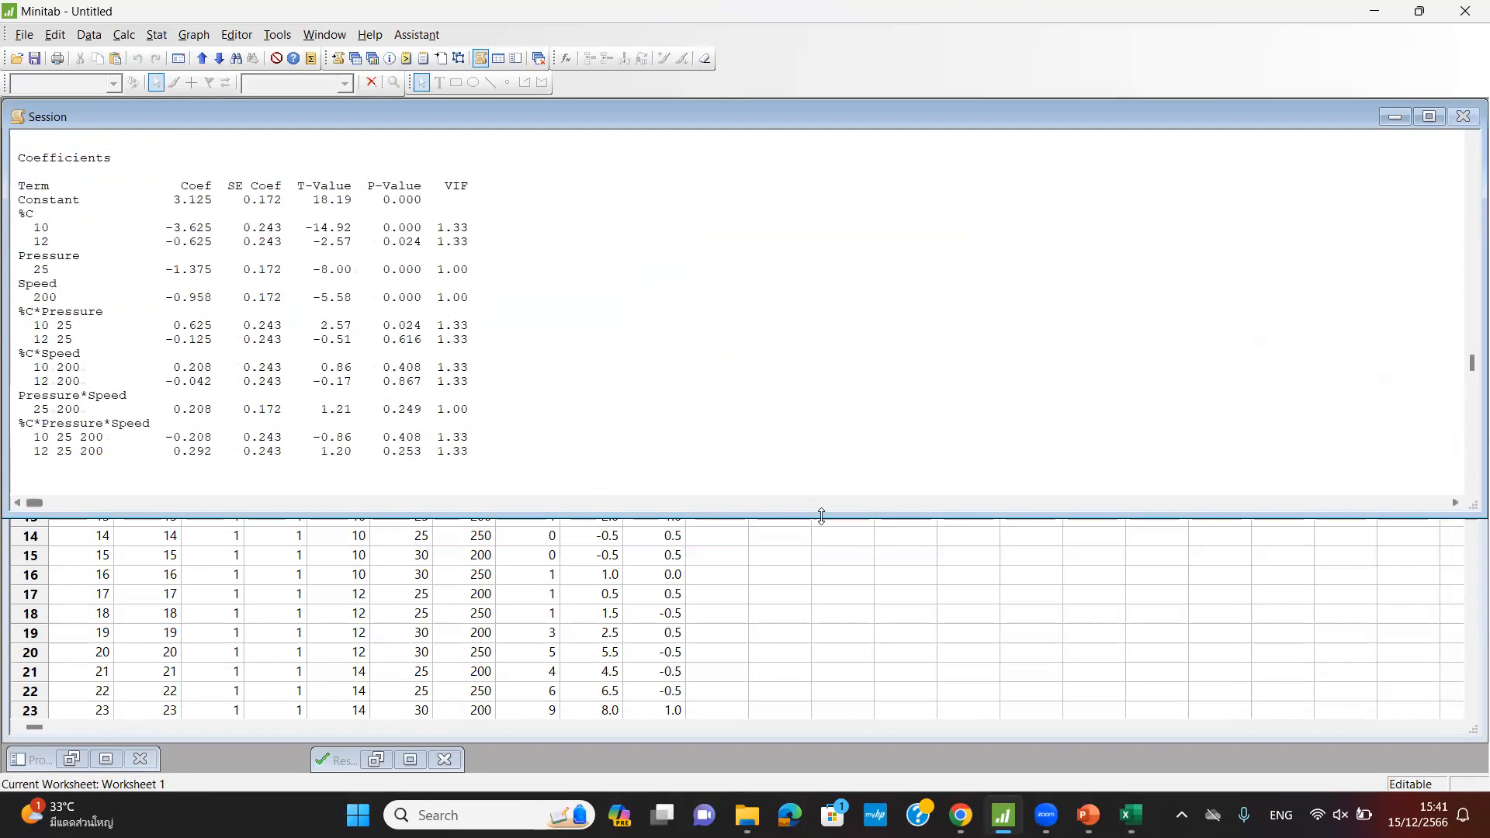
drag(821, 516, 821, 704)
scroll(568, 437, up, 9)
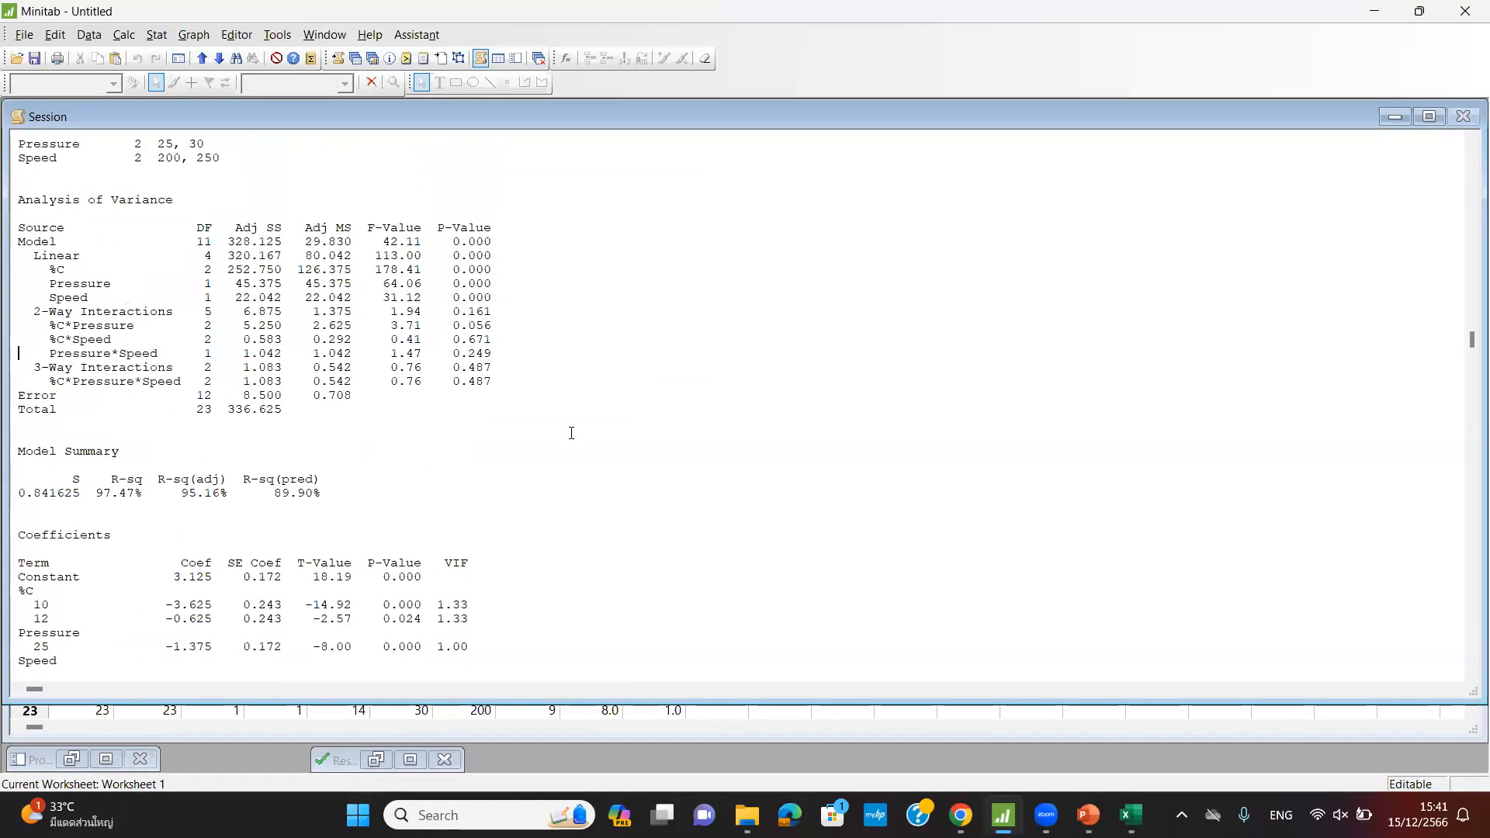
scroll(571, 433, up, 7)
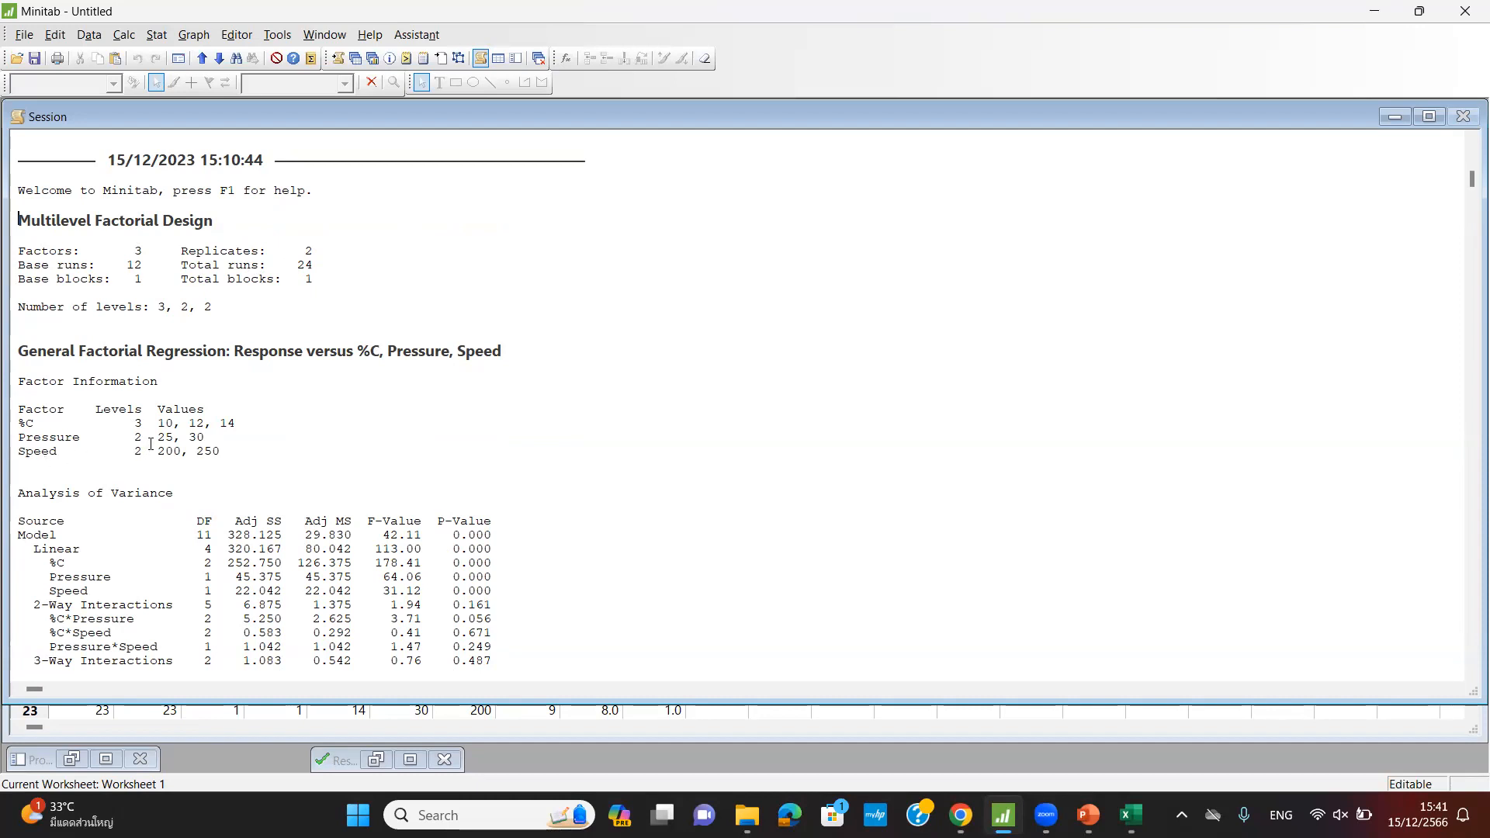
scroll(151, 444, down, 2)
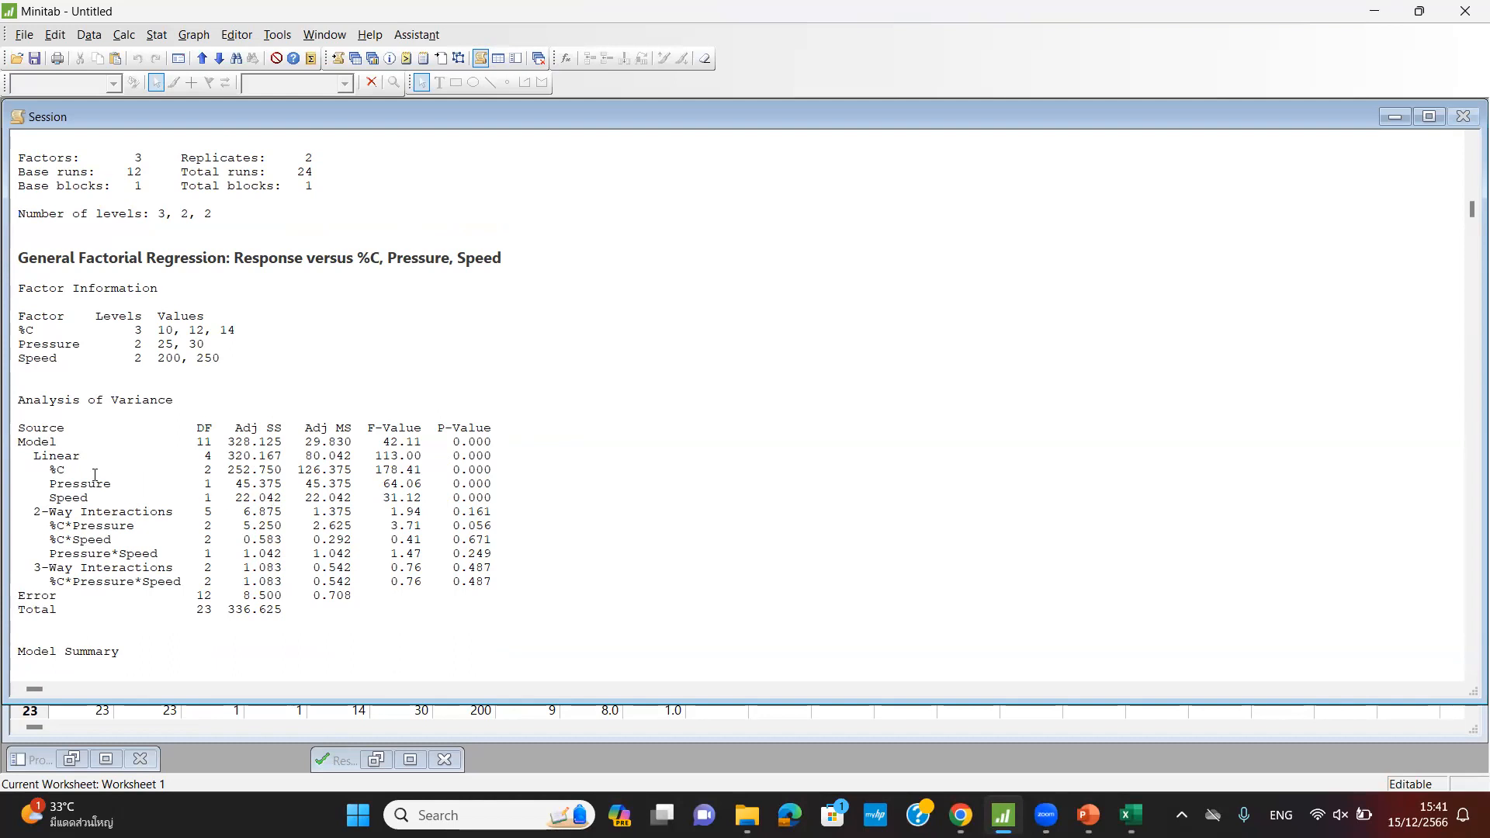
- Highlight the Linear, 2-Way and 3-Way Interaction rows and their p-values in the ANOVA table
drag(26, 456, 82, 458)
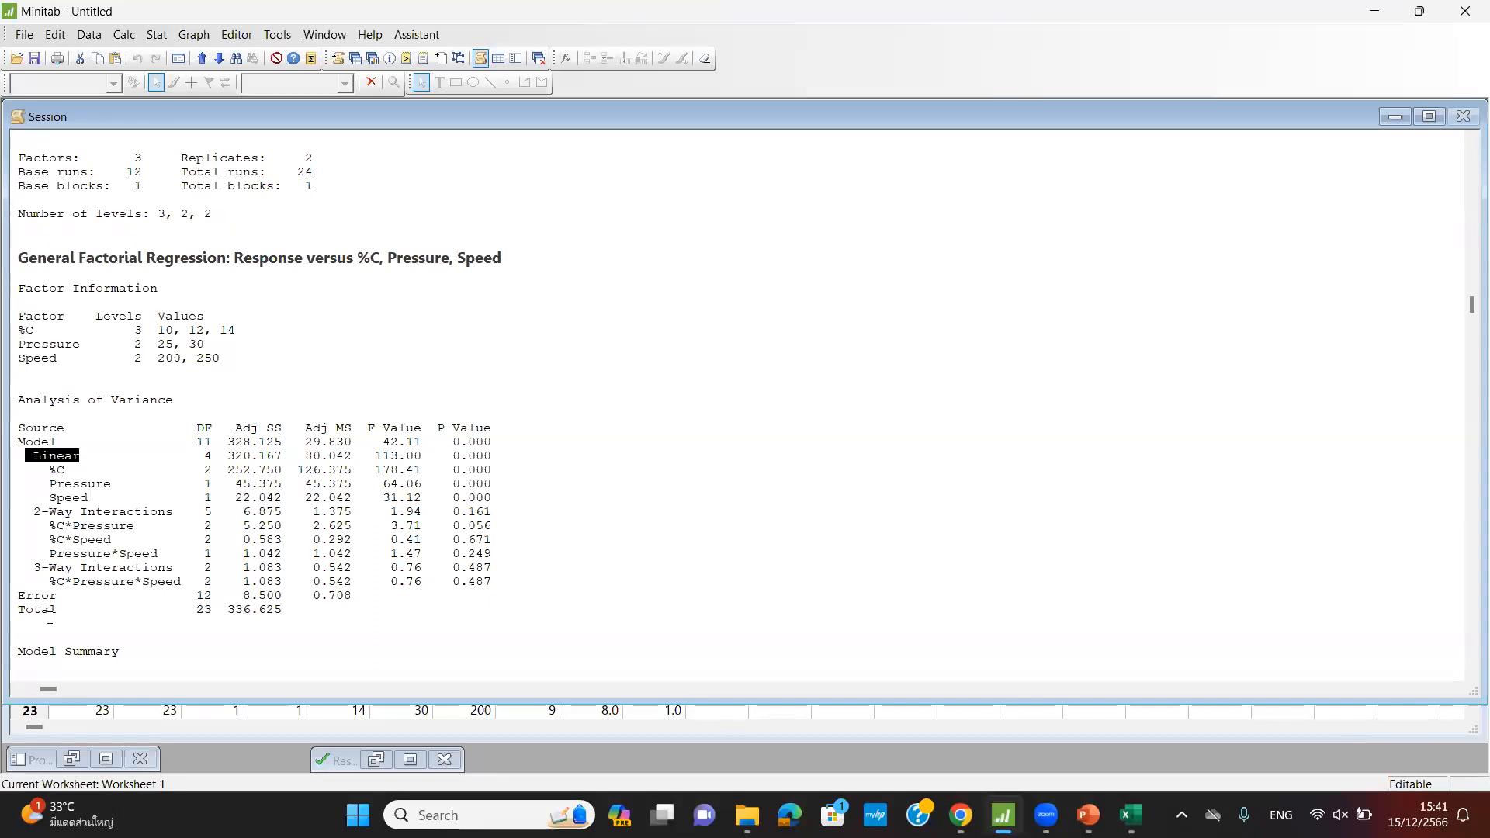
drag(33, 513, 177, 515)
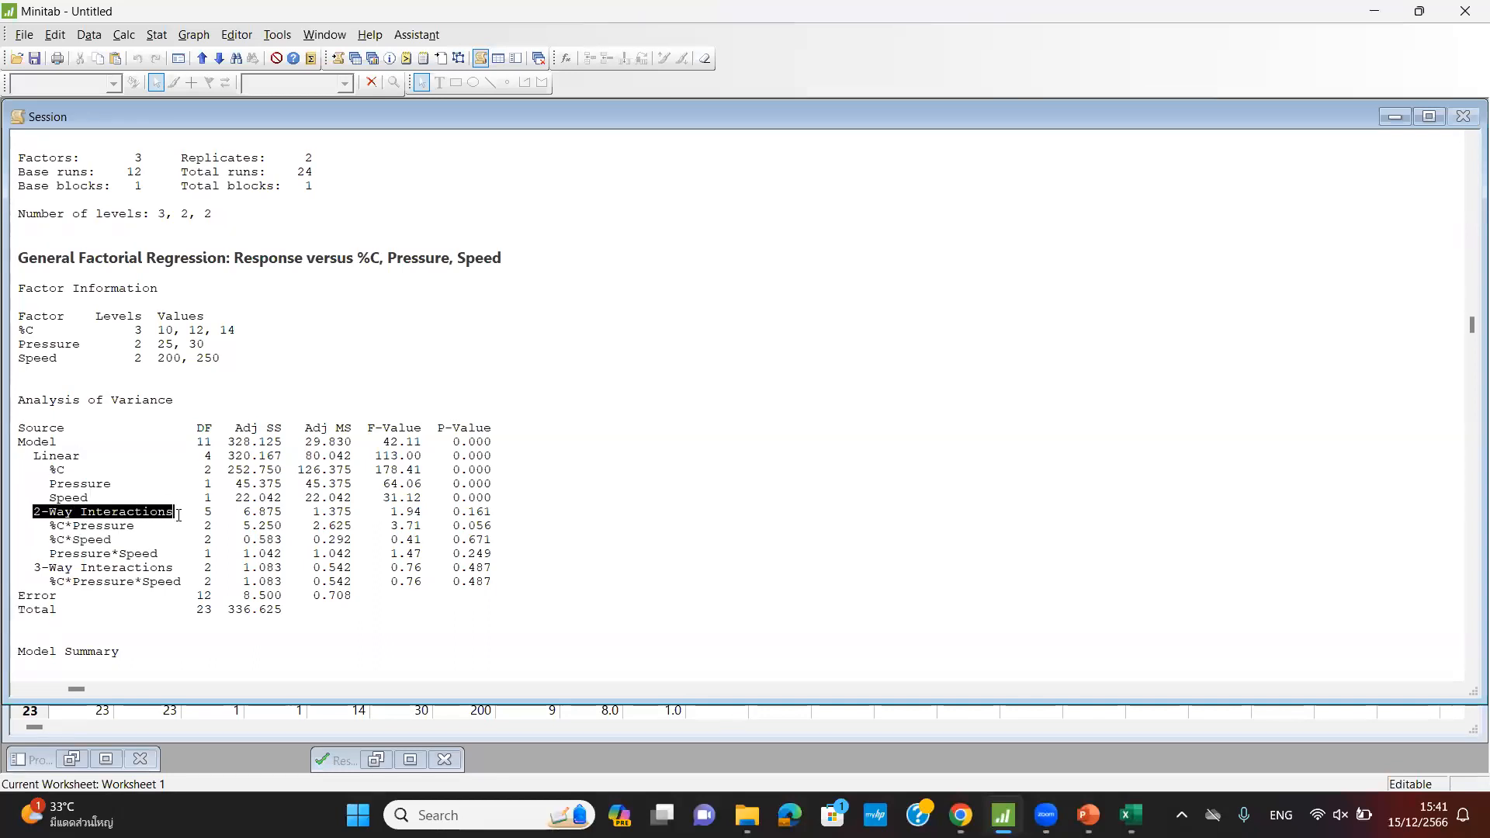
drag(29, 571, 175, 569)
drag(28, 457, 90, 457)
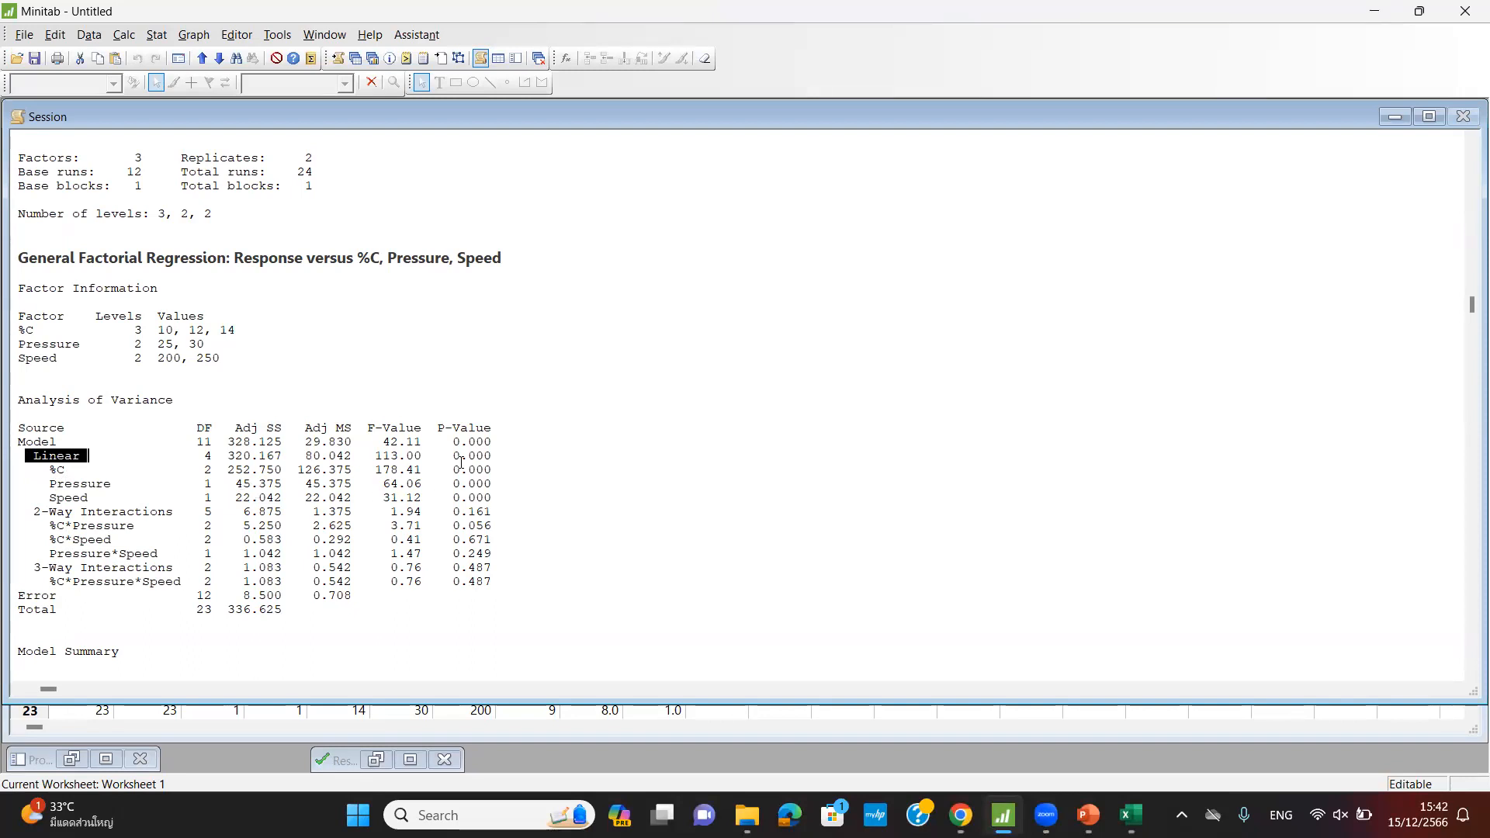
drag(446, 457, 497, 483)
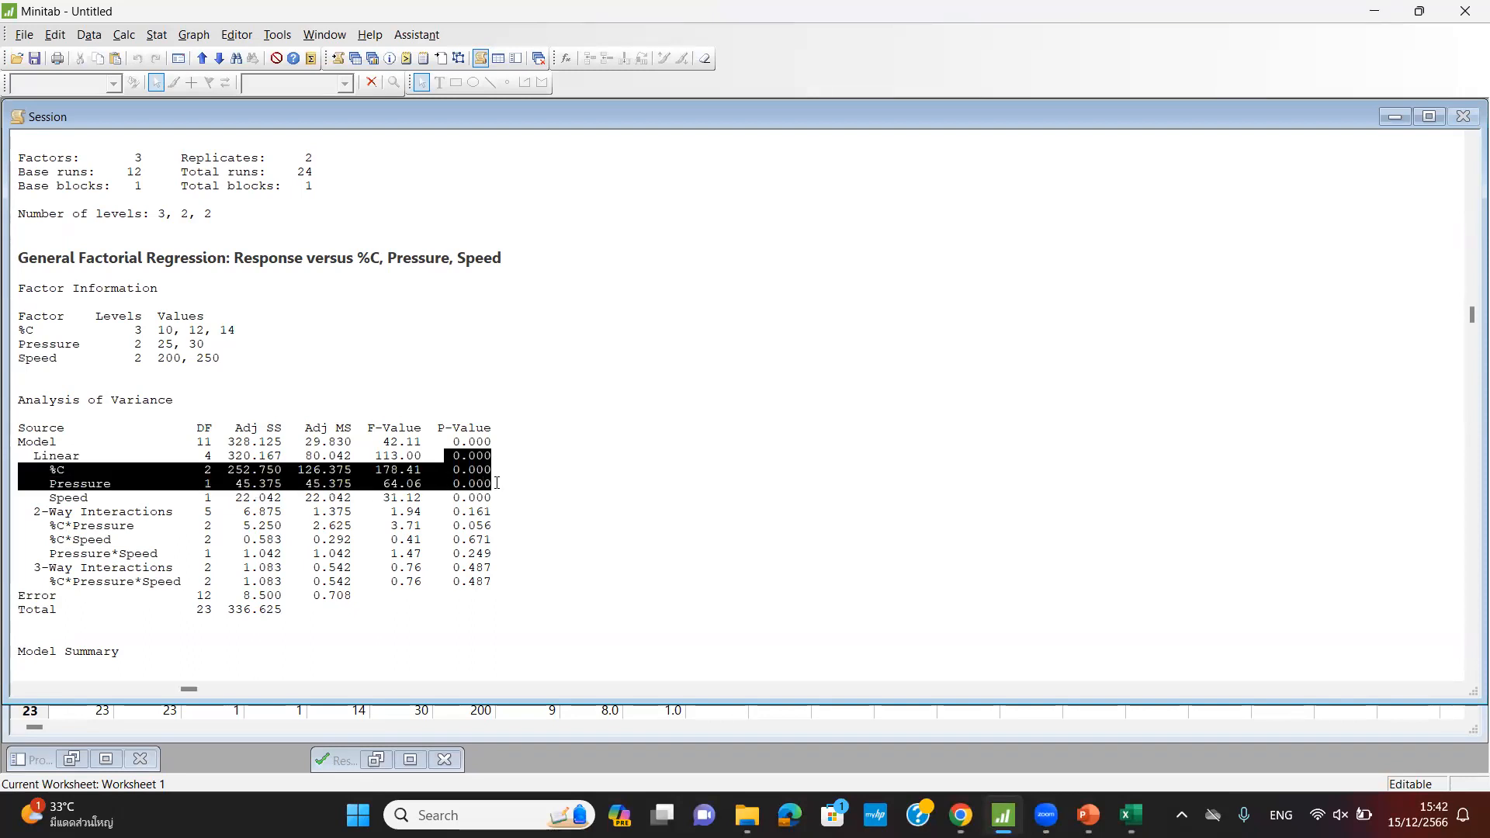
click(520, 489)
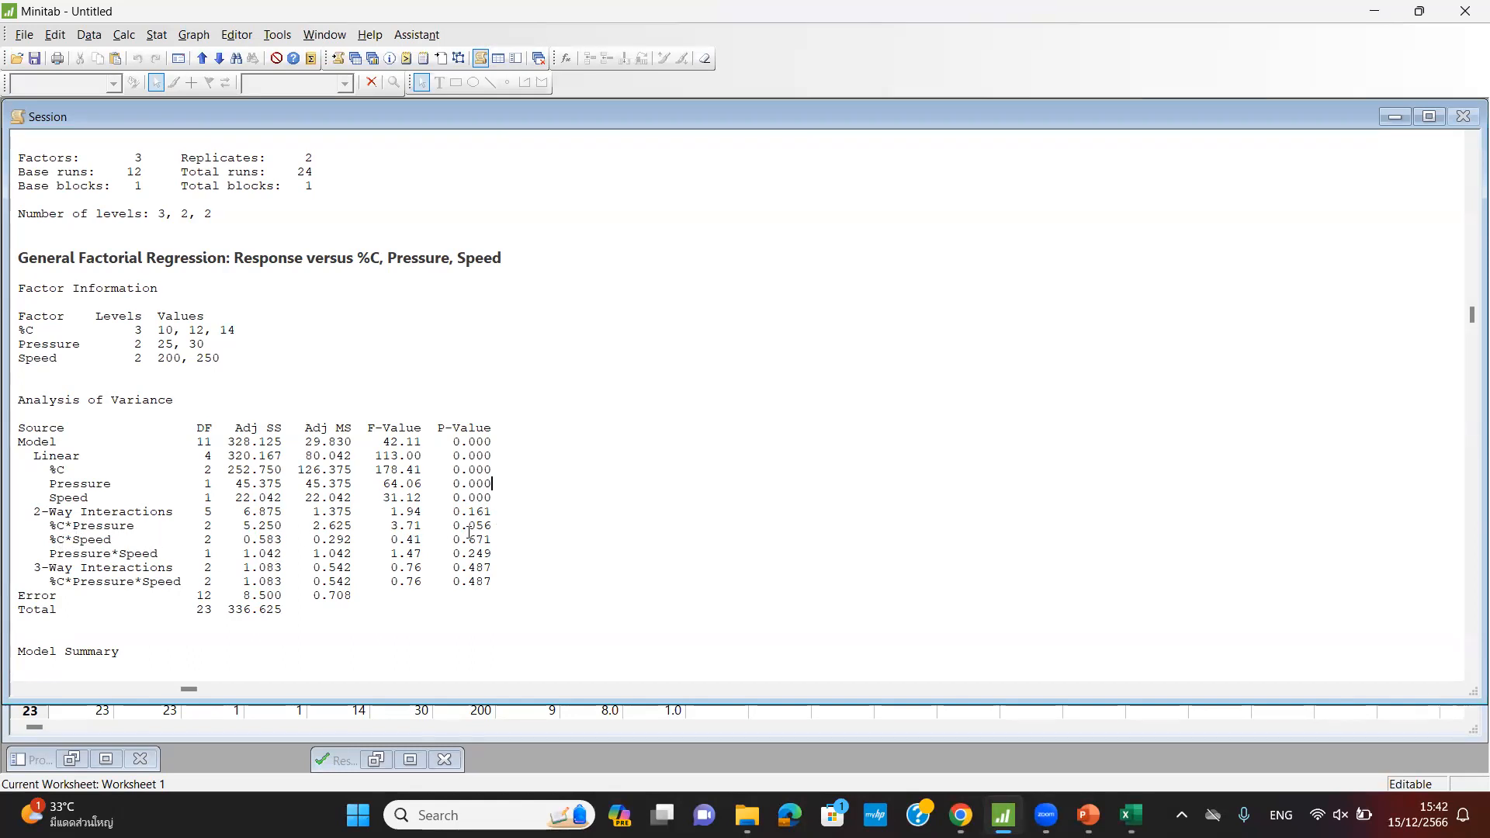
drag(454, 525, 503, 551)
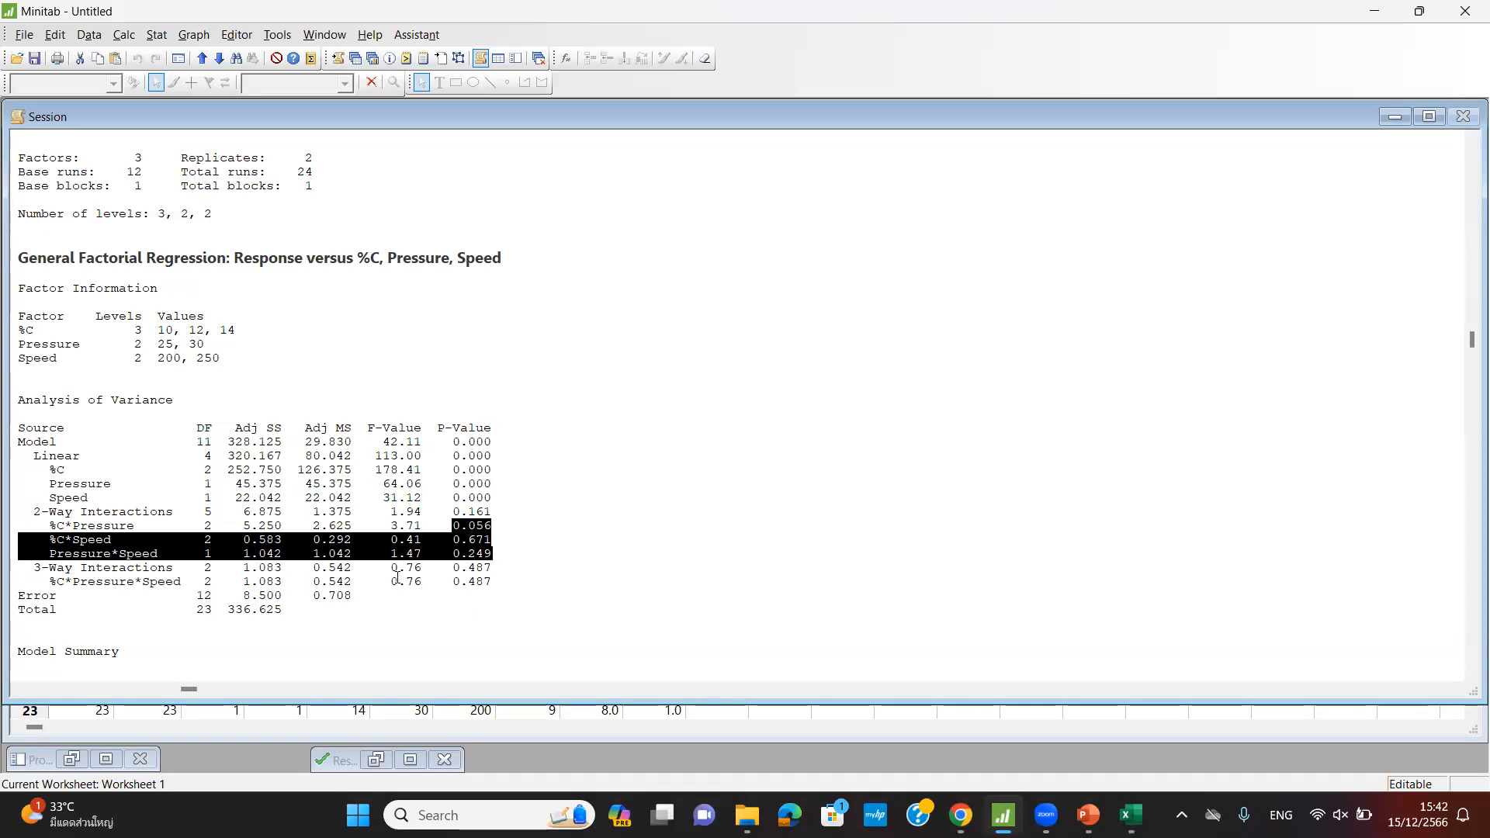
drag(448, 585, 499, 589)
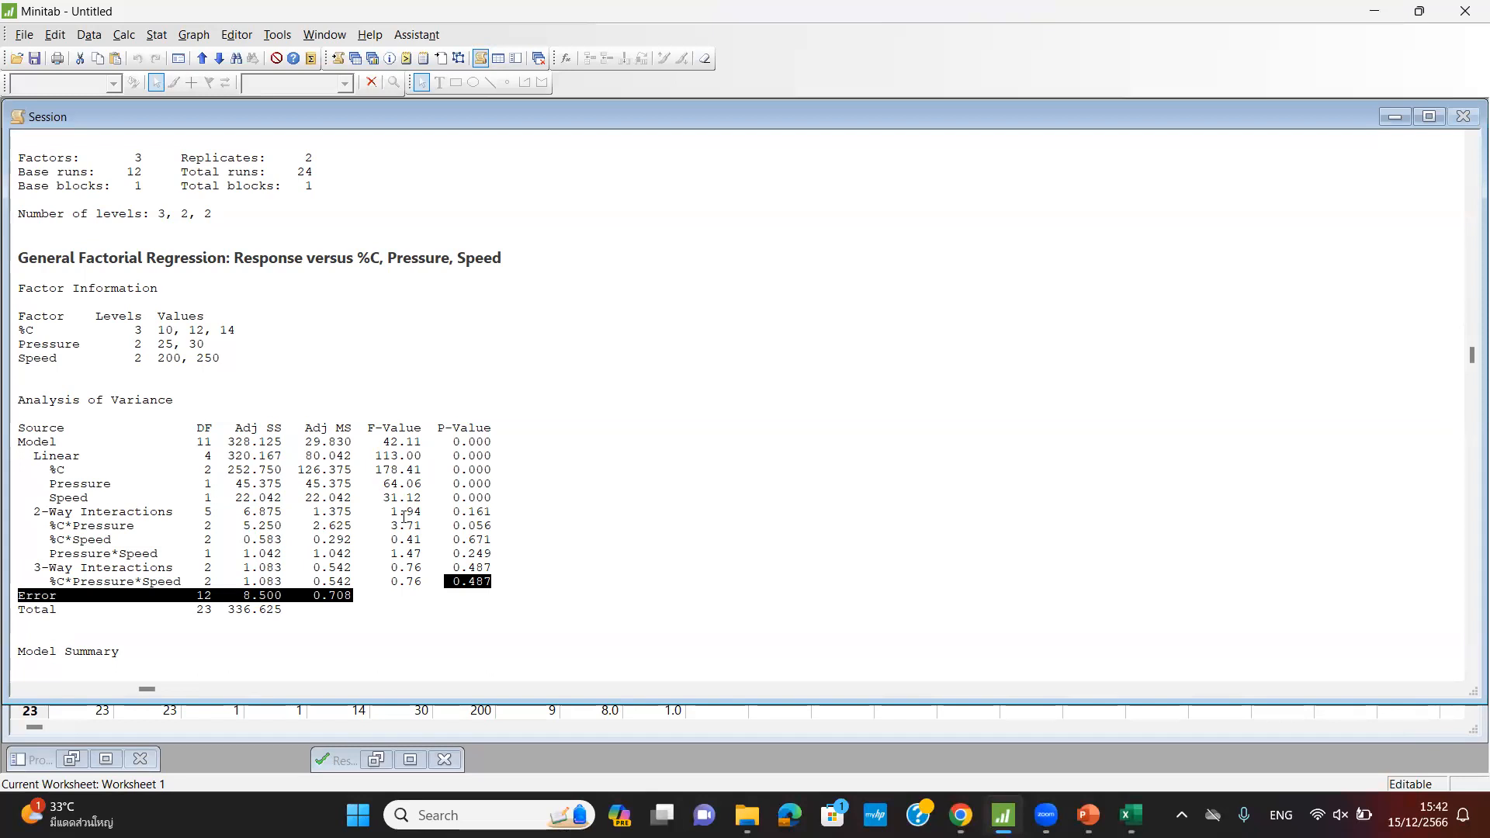
scroll(217, 500, down, 4)
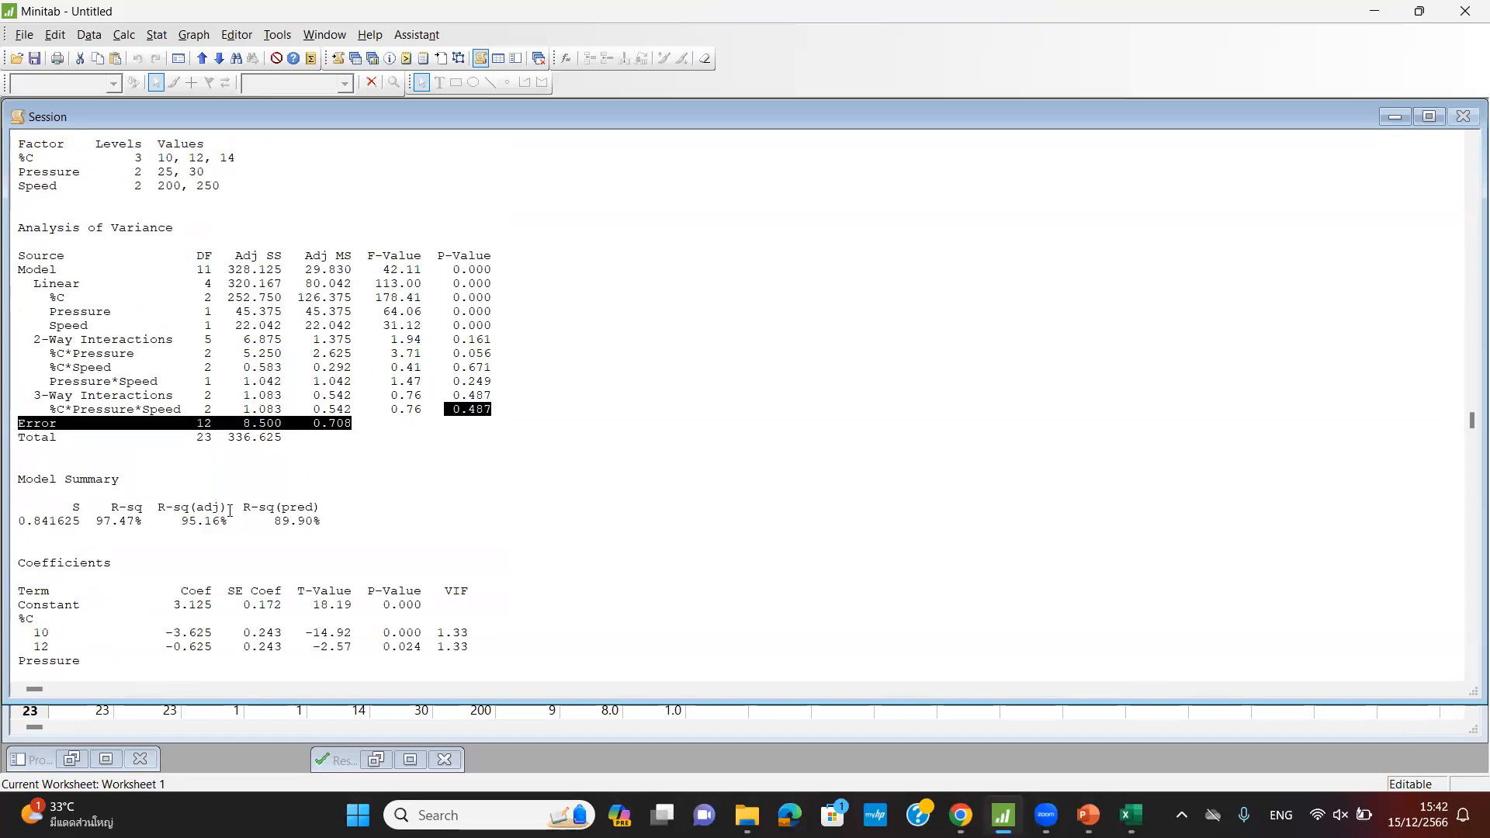
scroll(214, 504, down, 2)
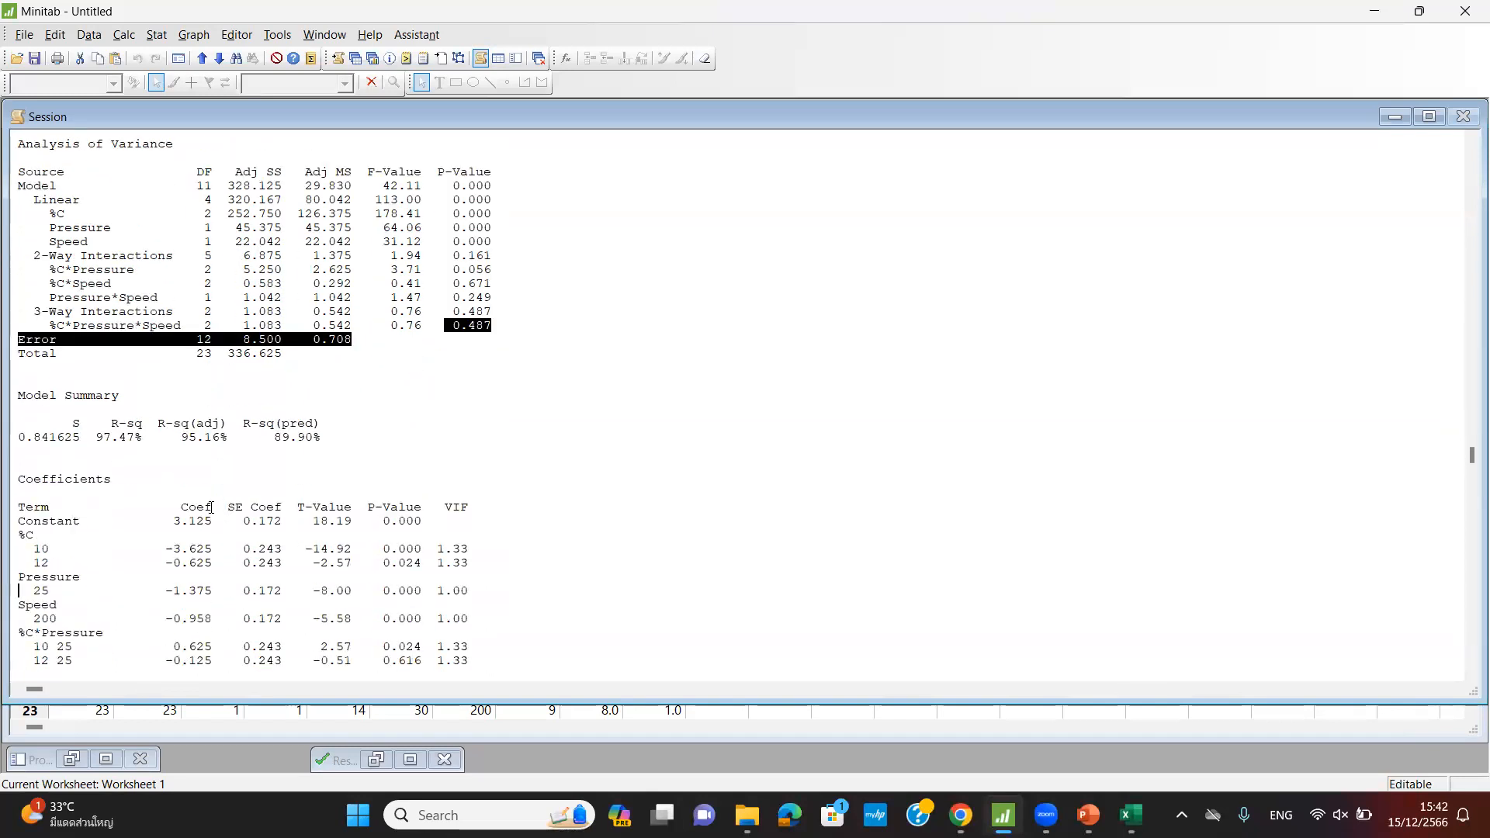
scroll(211, 507, down, 2)
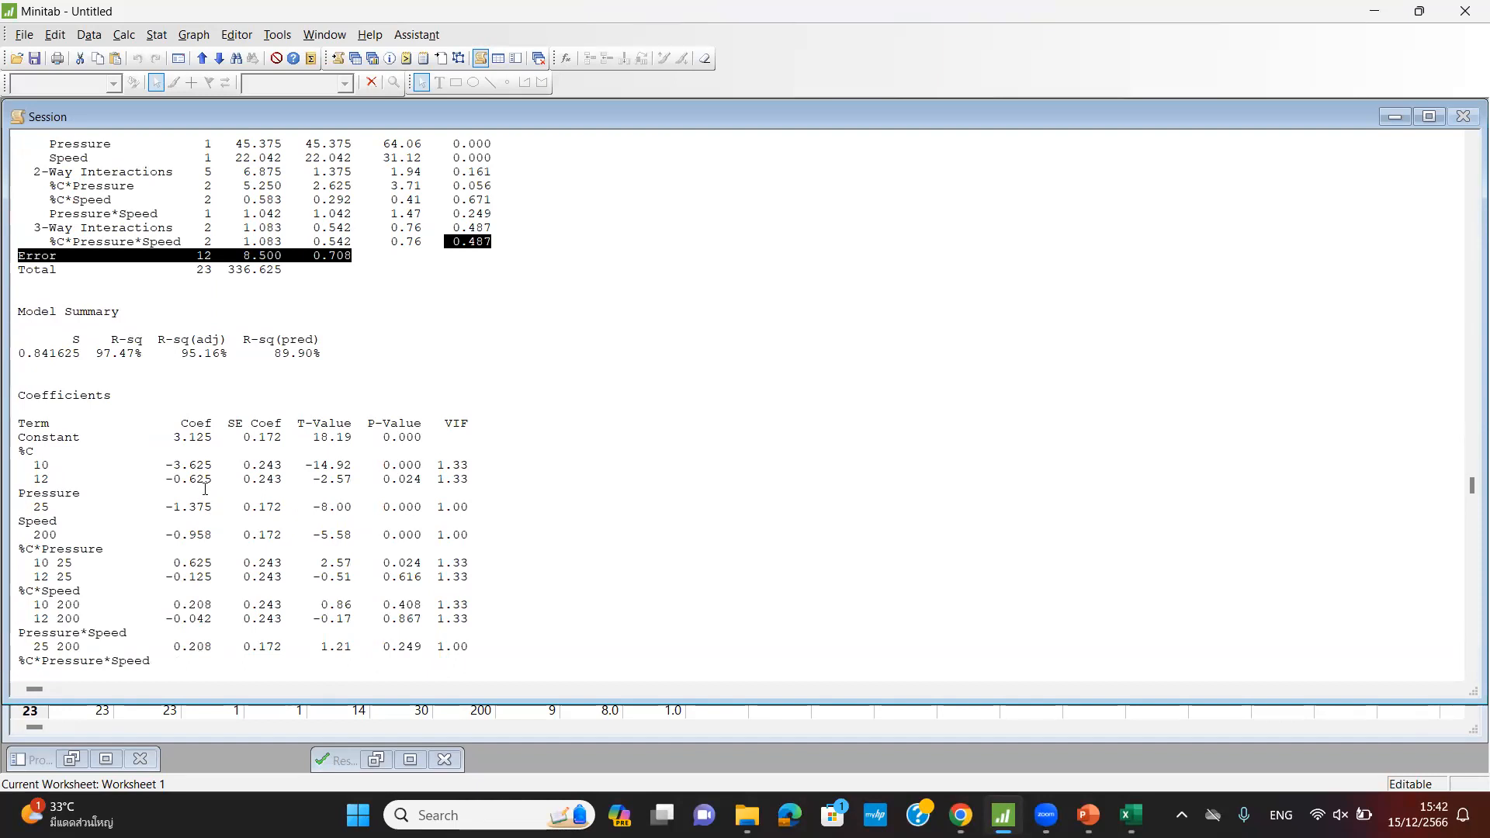
click(170, 439)
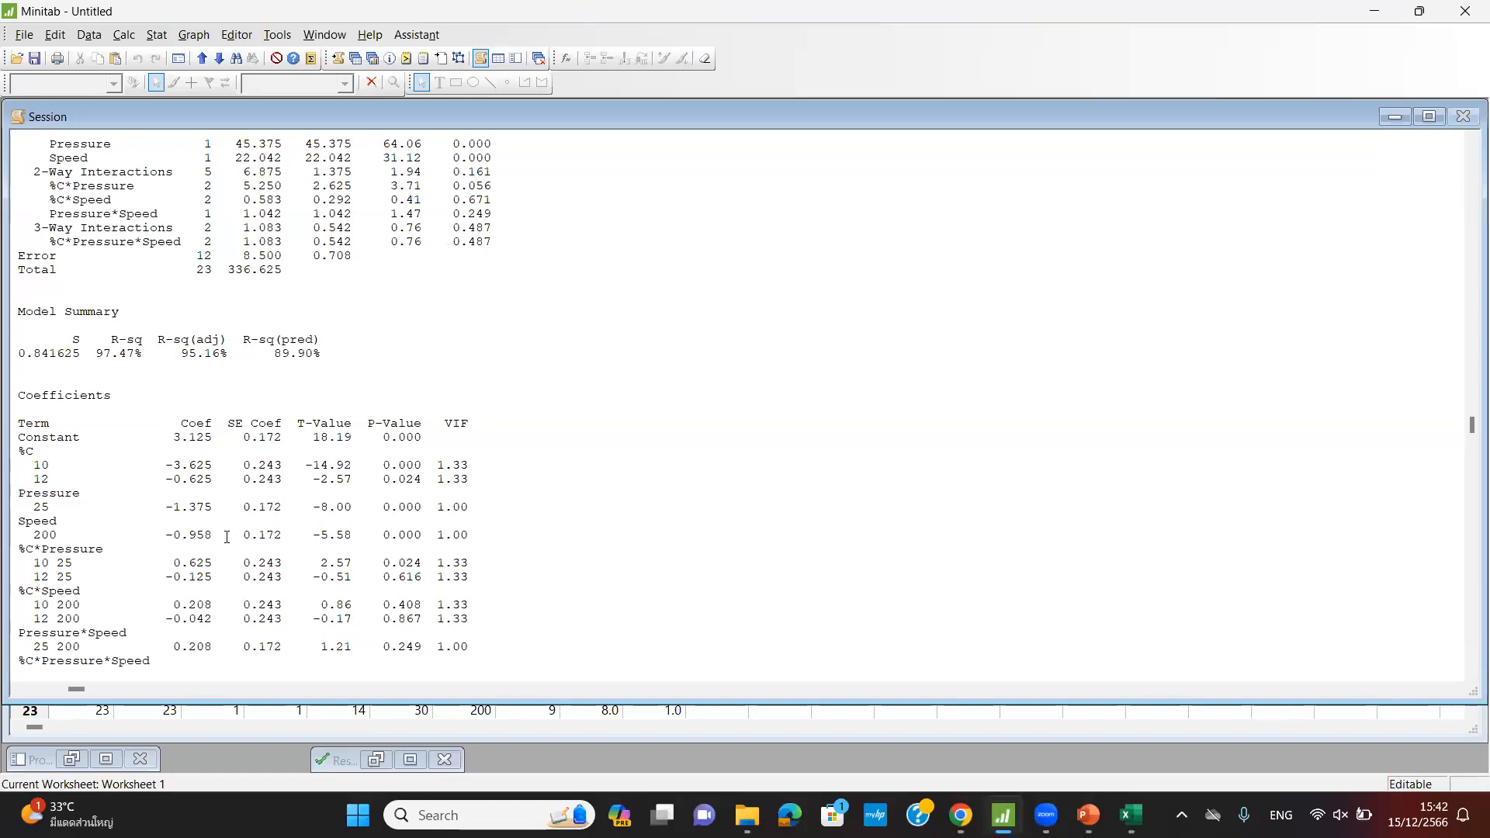
scroll(226, 537, down, 7)
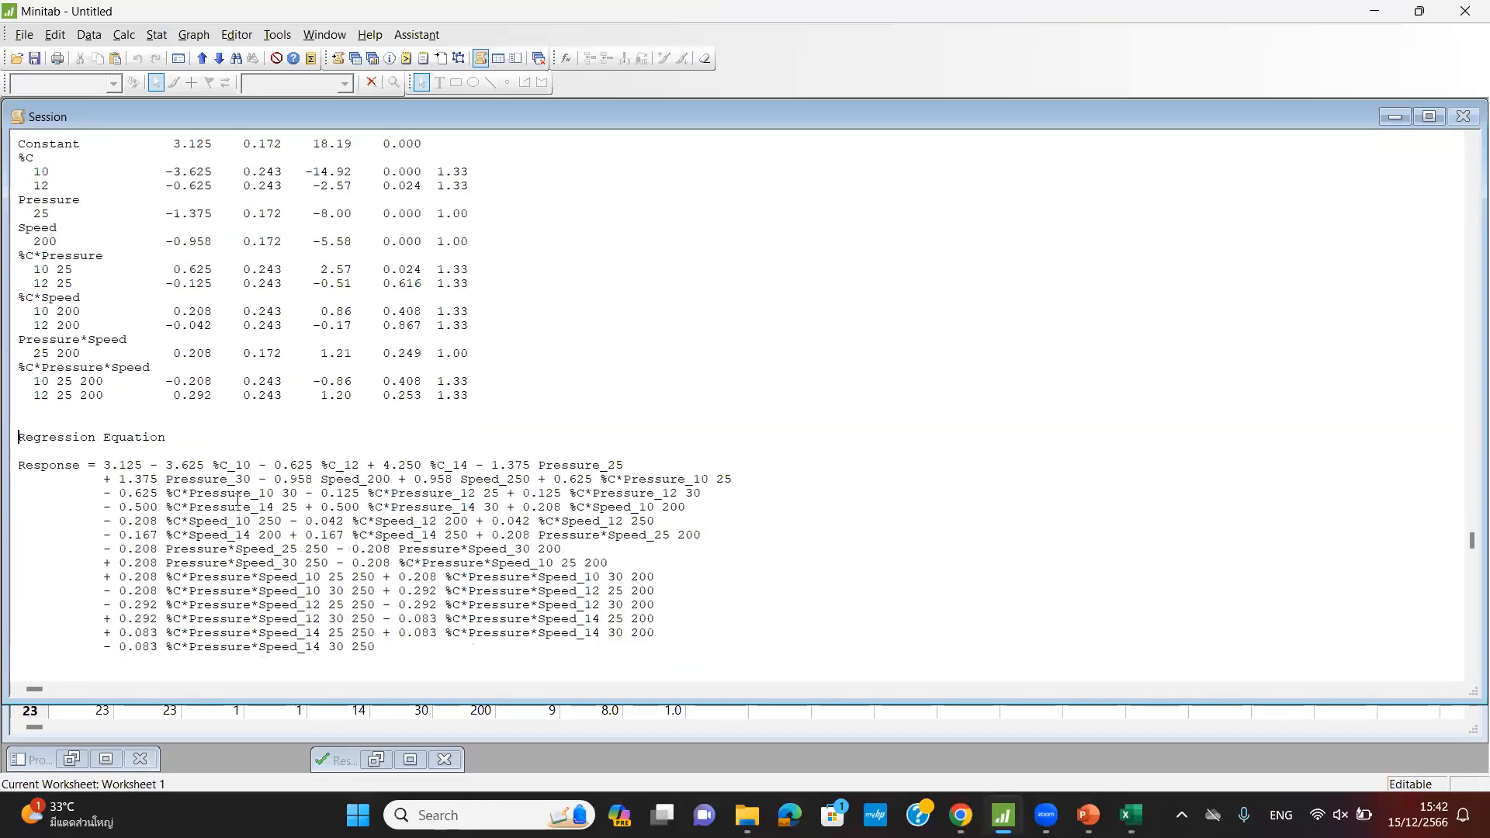
scroll(237, 499, down, 2)
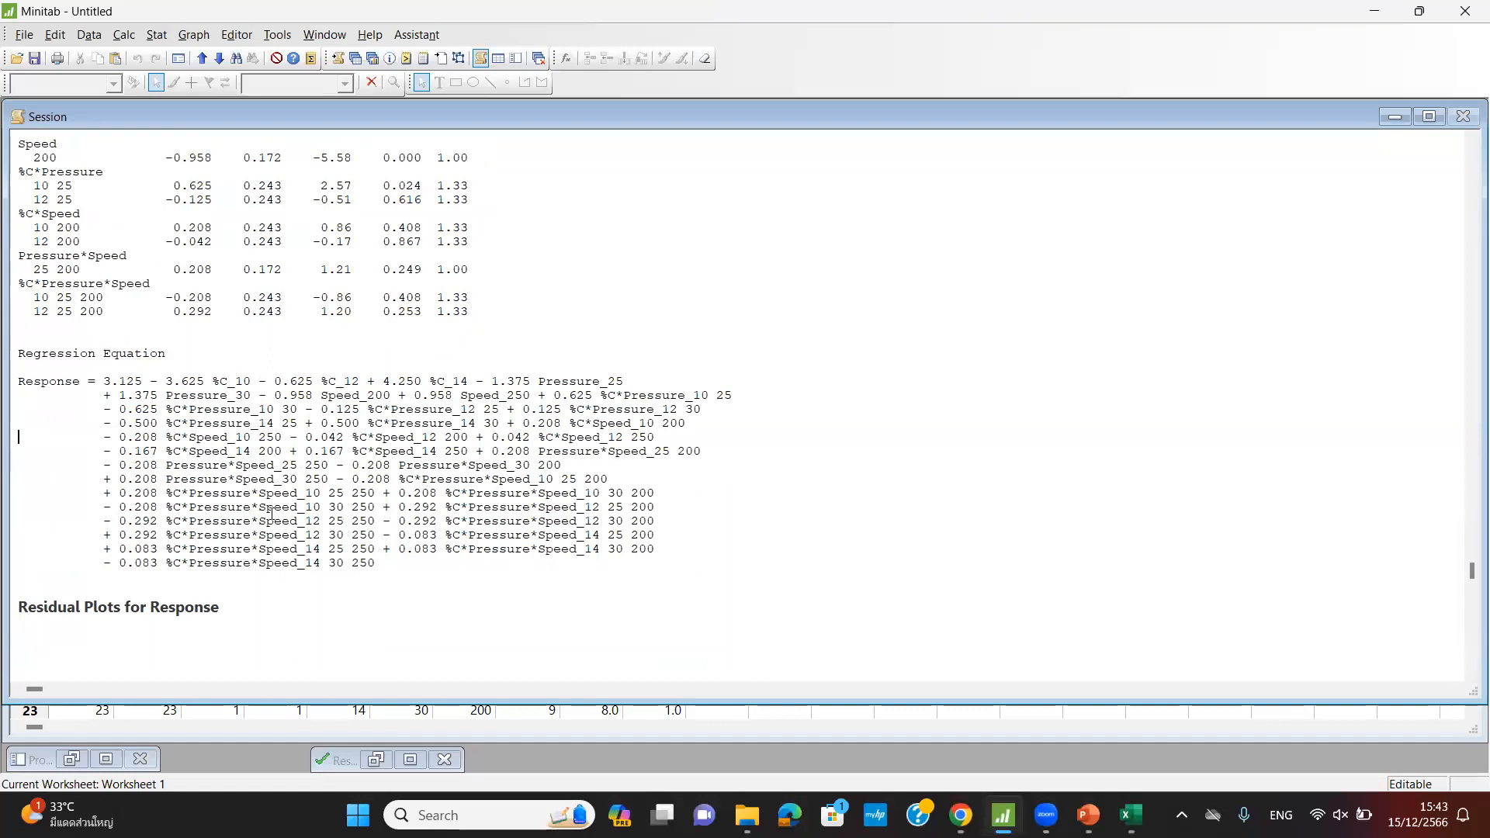
scroll(271, 512, up, 4)
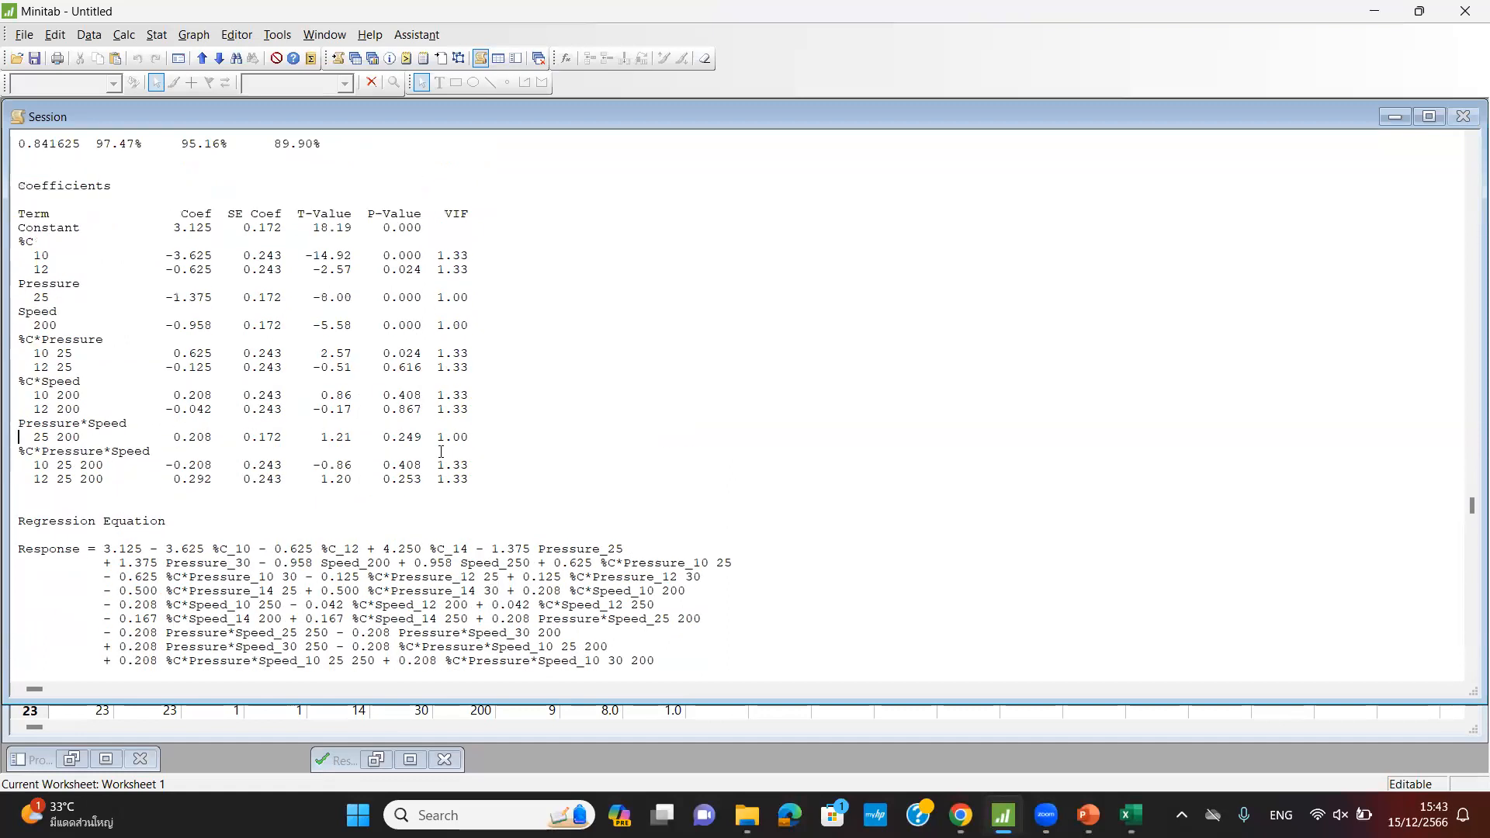
scroll(440, 452, down, 4)
drag(449, 565, 20, 382)
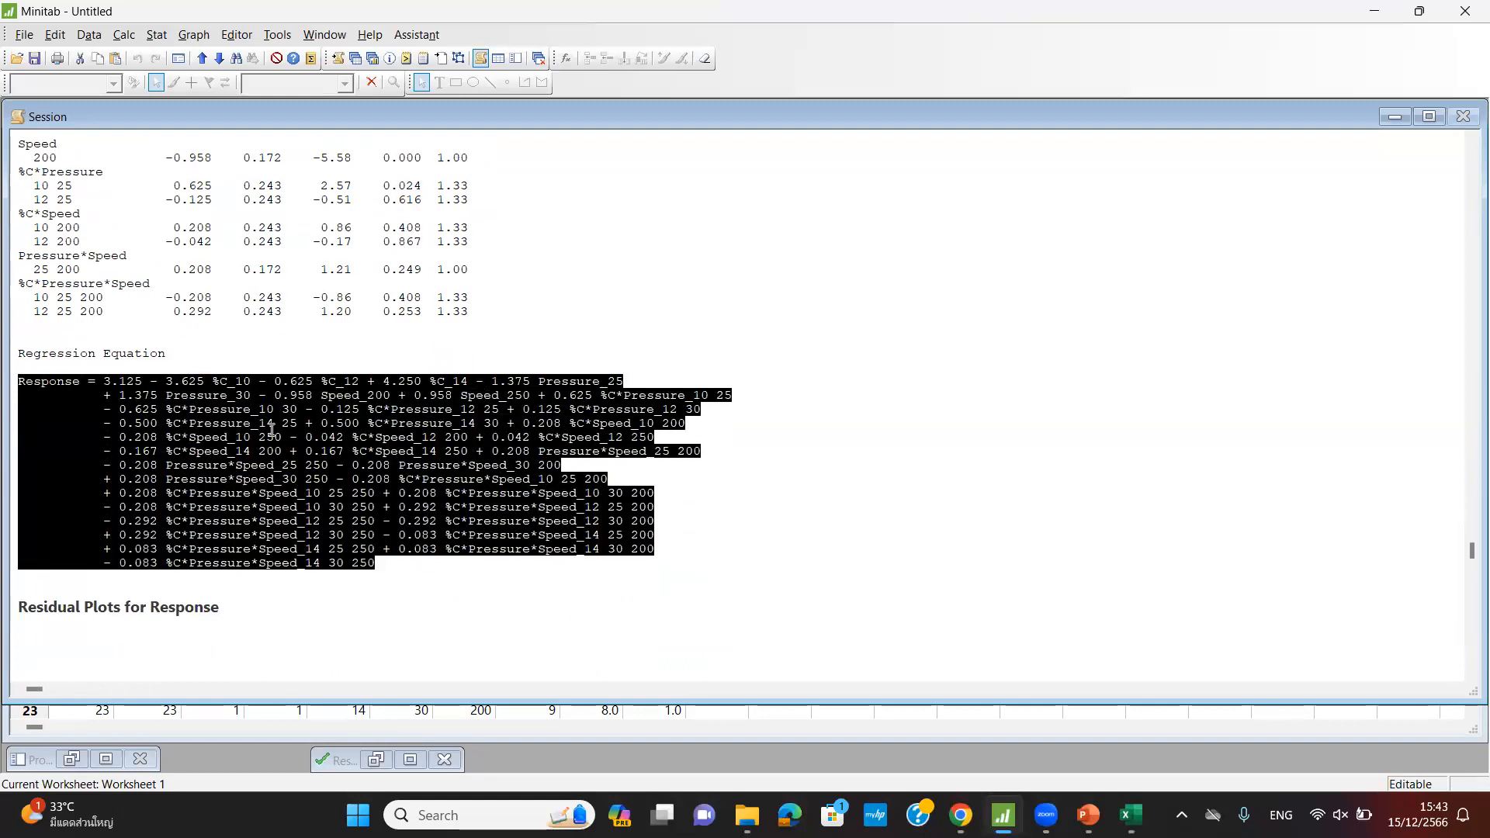
click(271, 429)
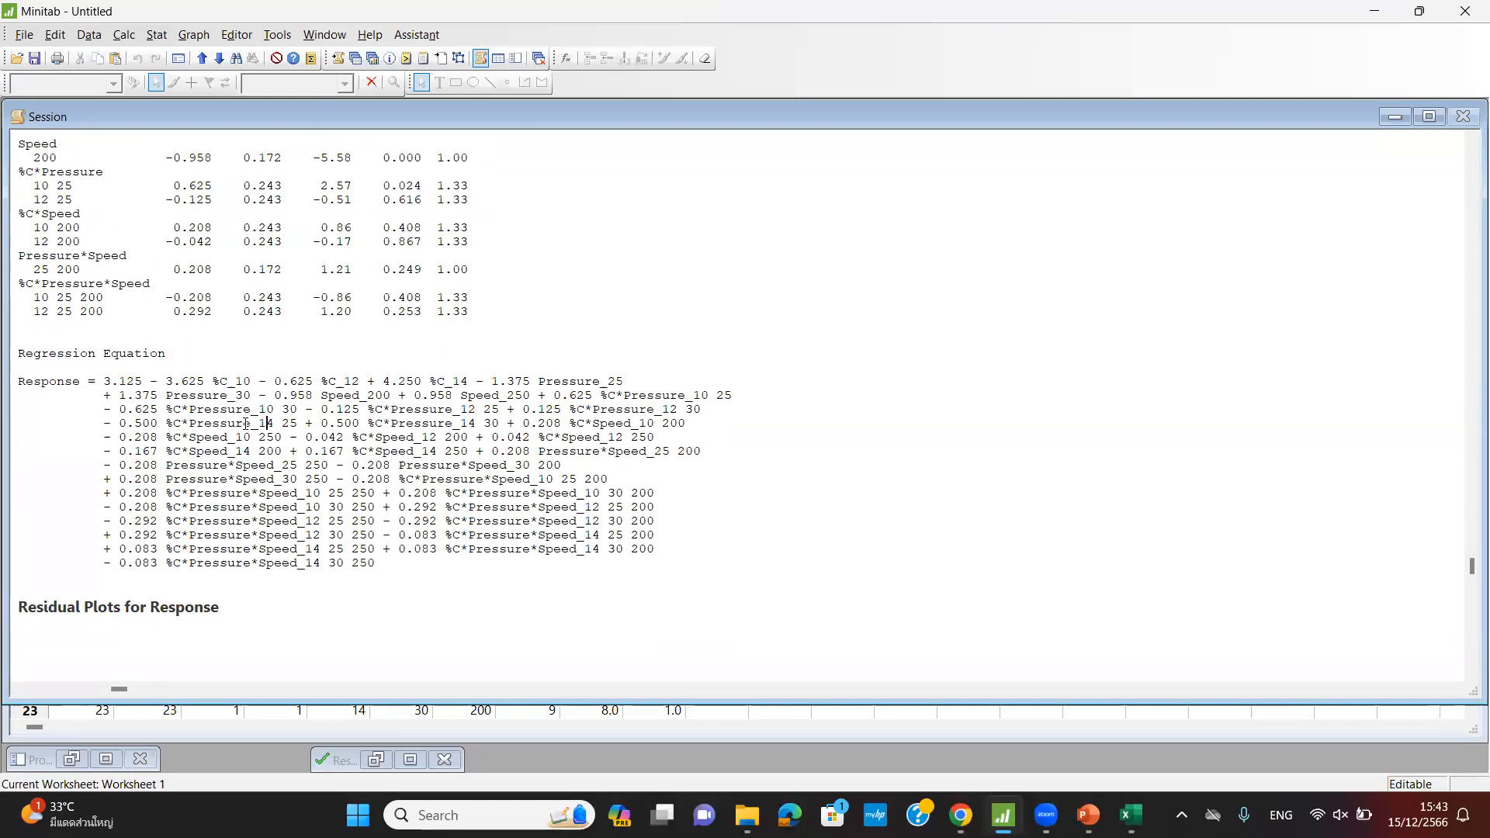
drag(375, 564, 95, 395)
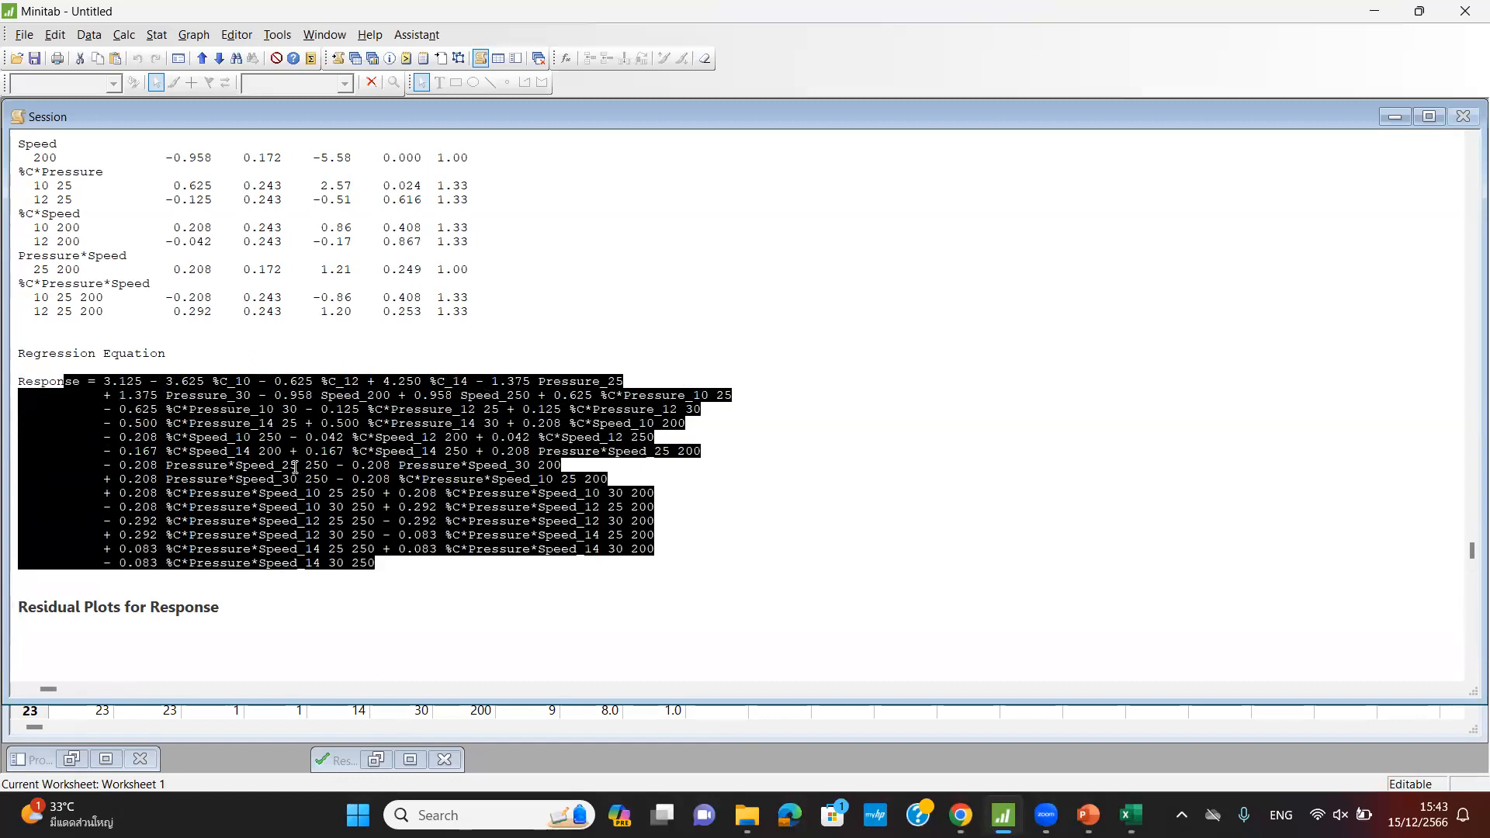
scroll(434, 455, up, 5)
scroll(435, 454, up, 7)
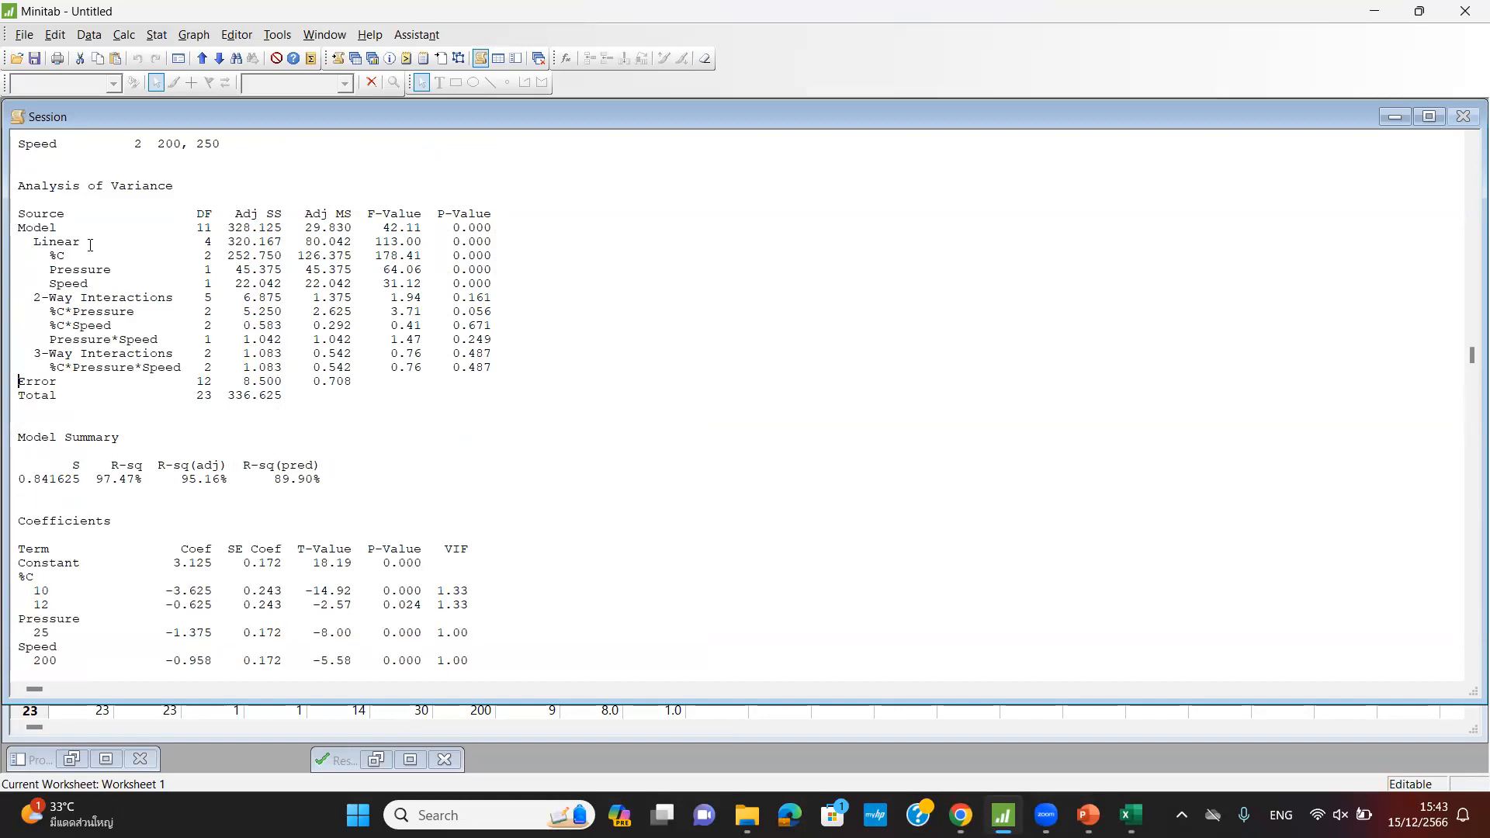
drag(24, 237, 506, 294)
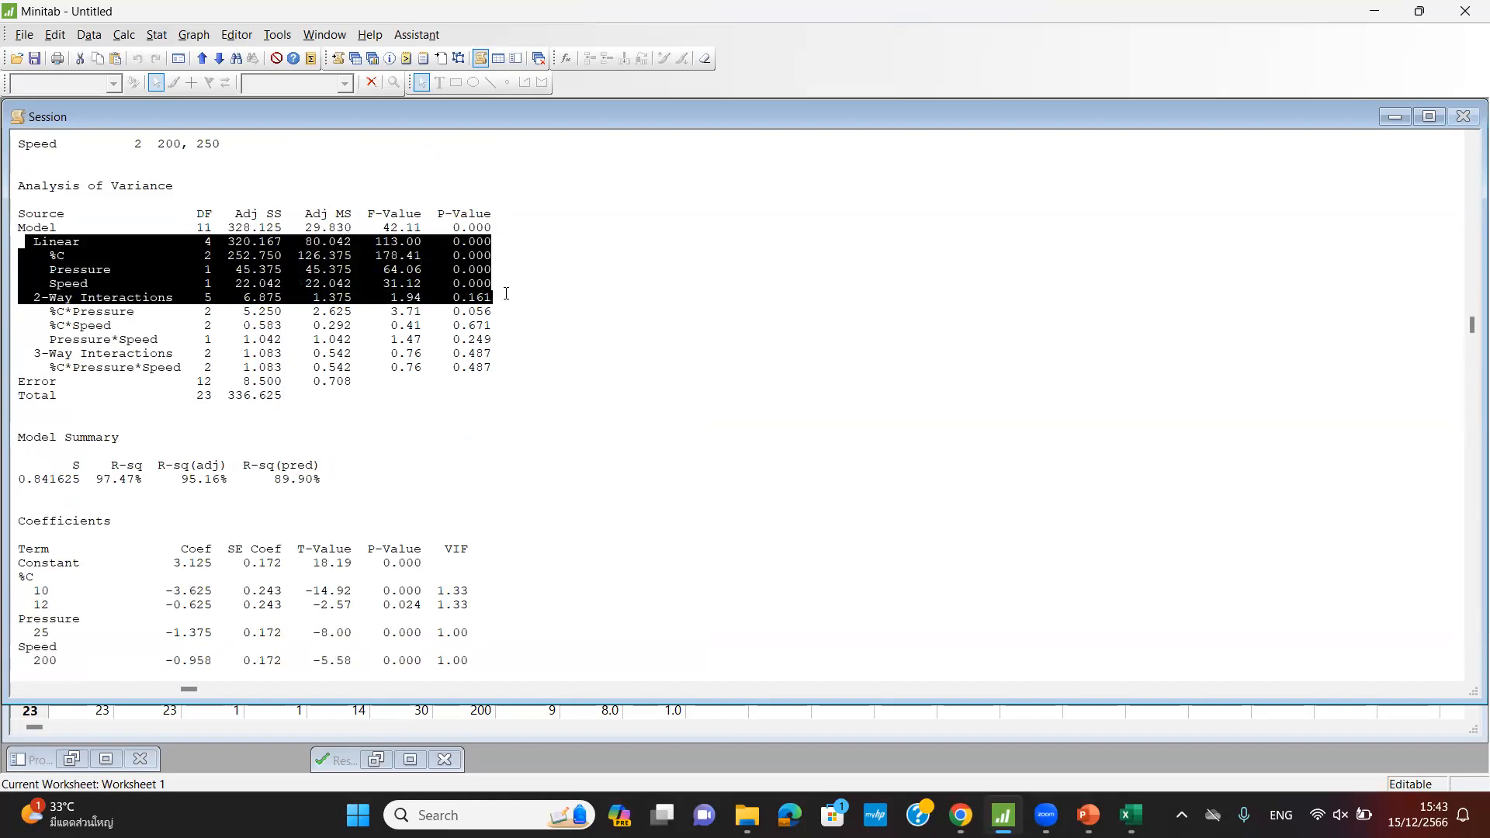
scroll(474, 270, down, 5)
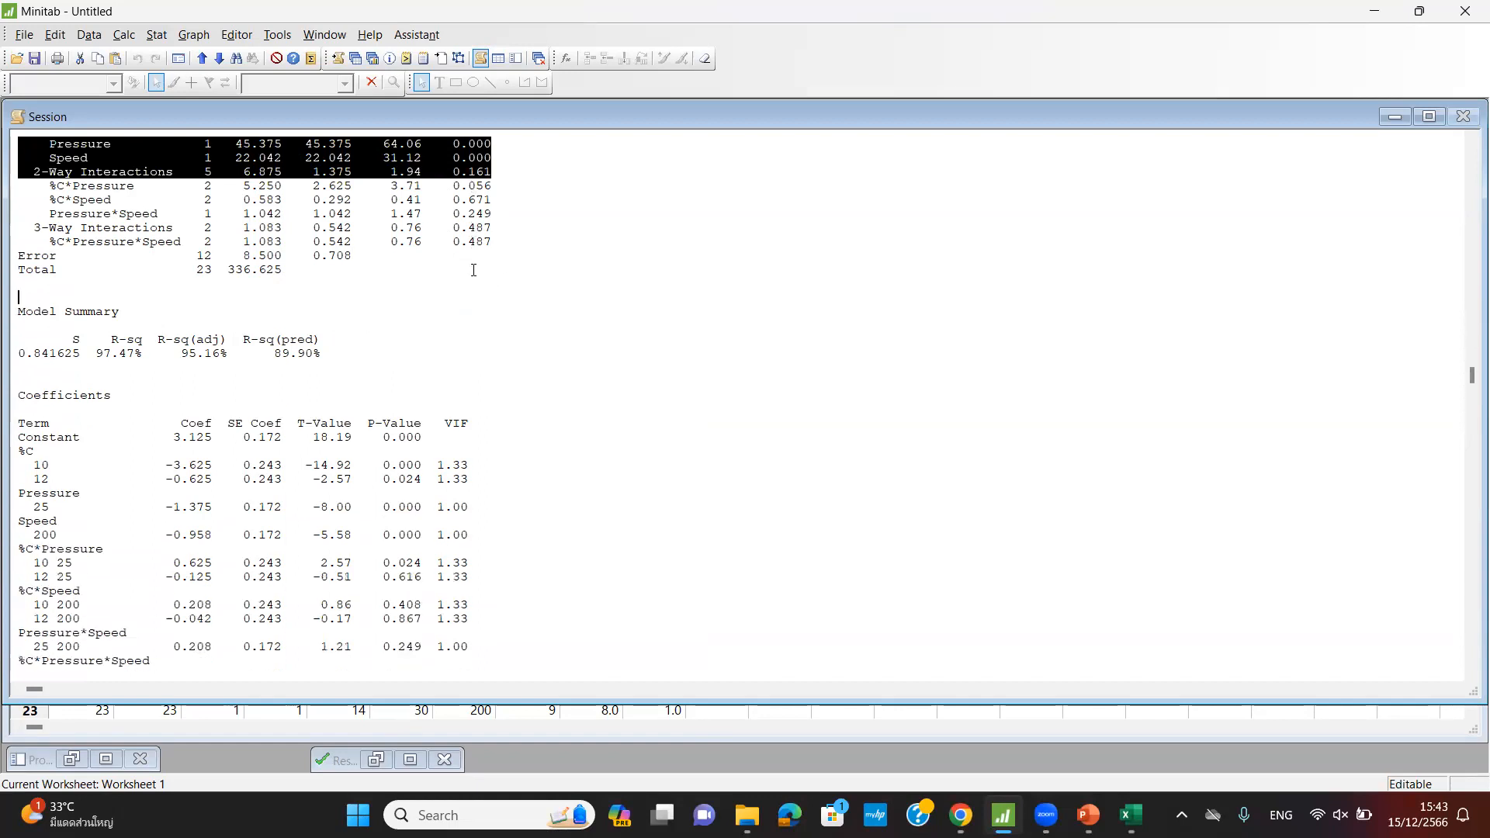
scroll(473, 268, down, 11)
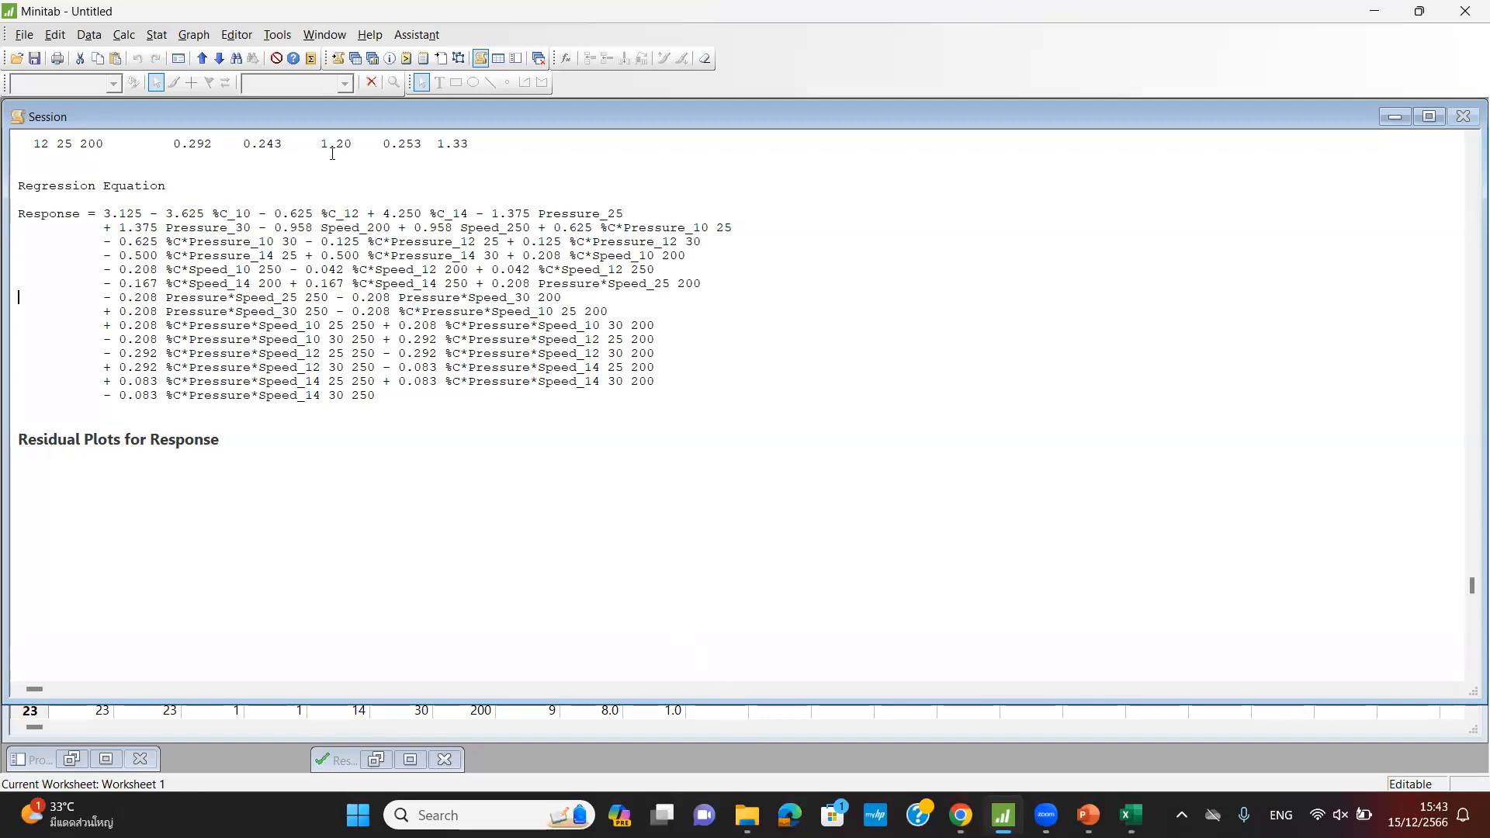
- Create Factorial Plots via Stat > DOE > Factorial, drawing main effects and interaction plots
click(156, 34)
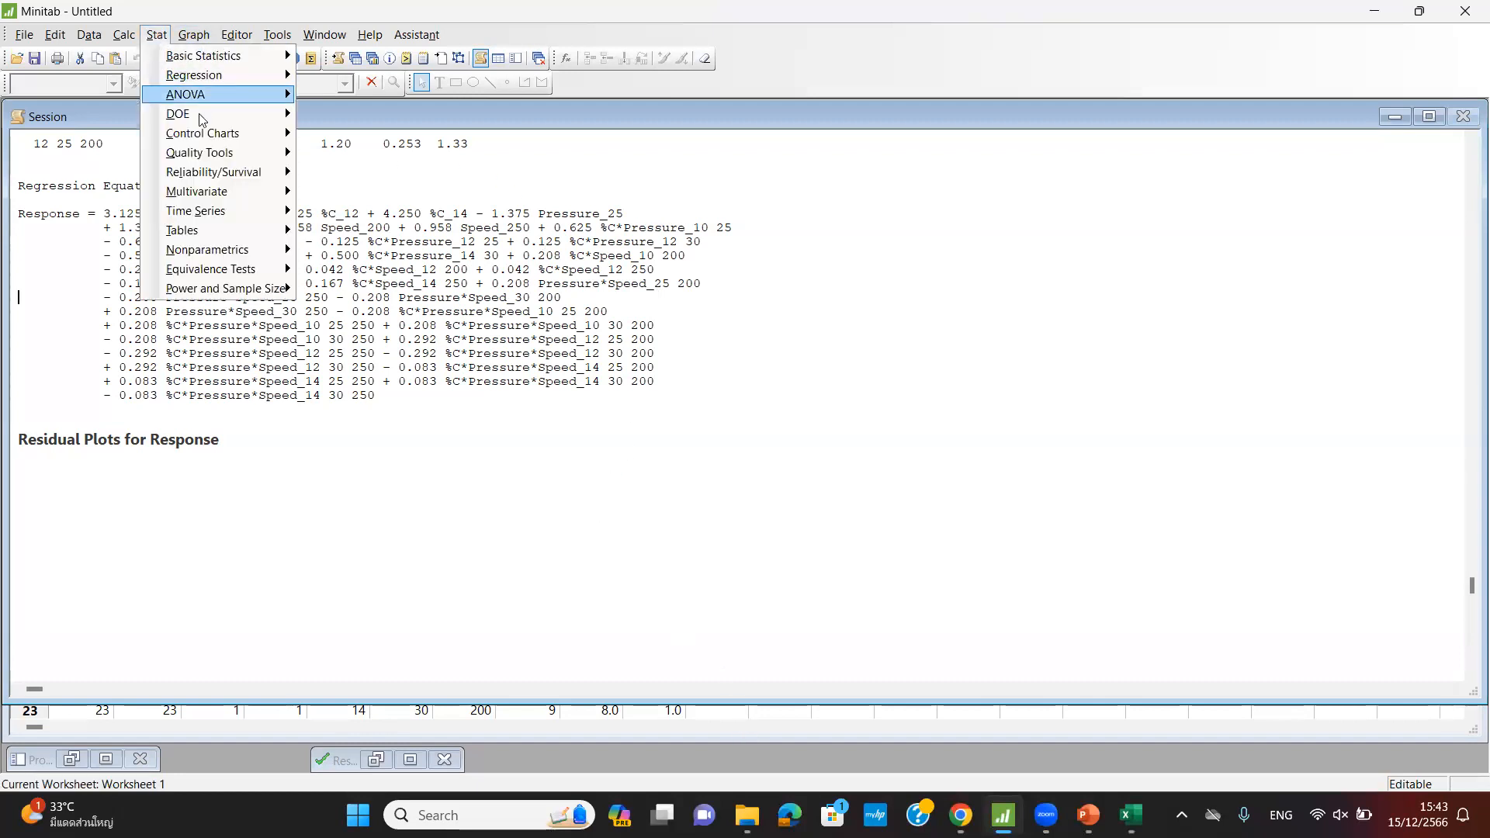
mouse_move(201, 119)
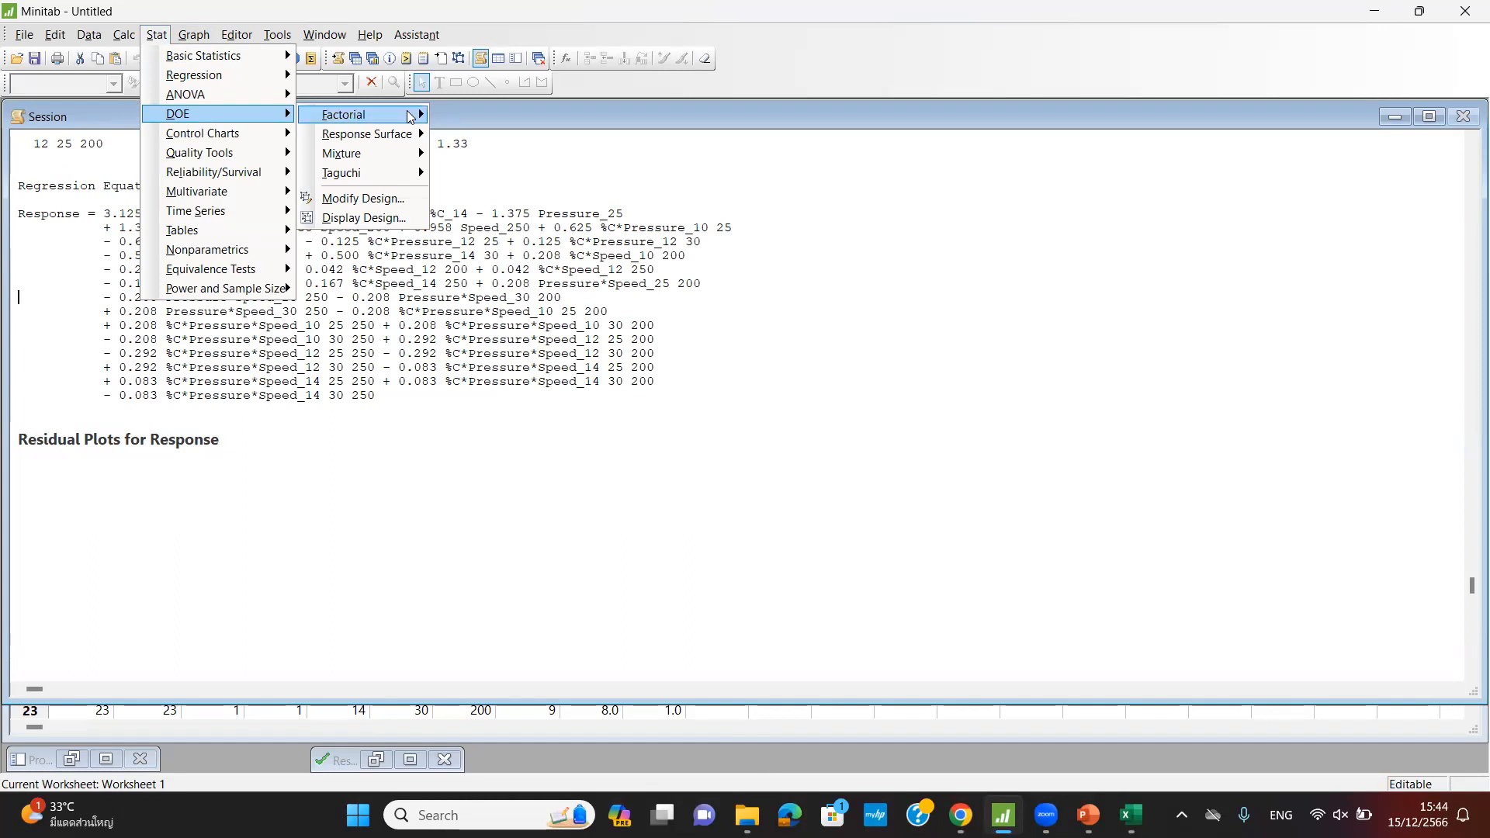
mouse_move(412, 115)
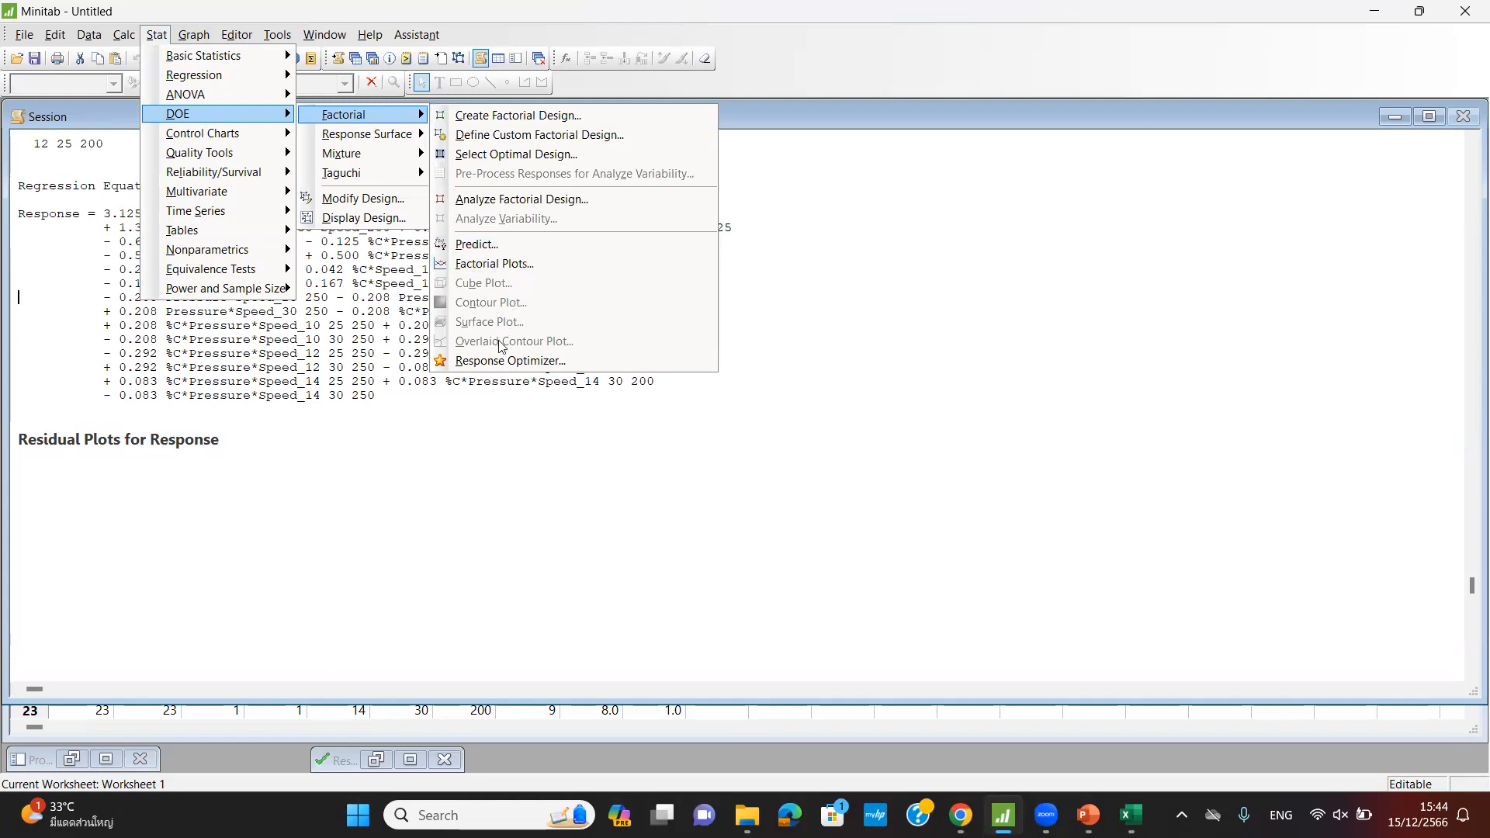
click(482, 264)
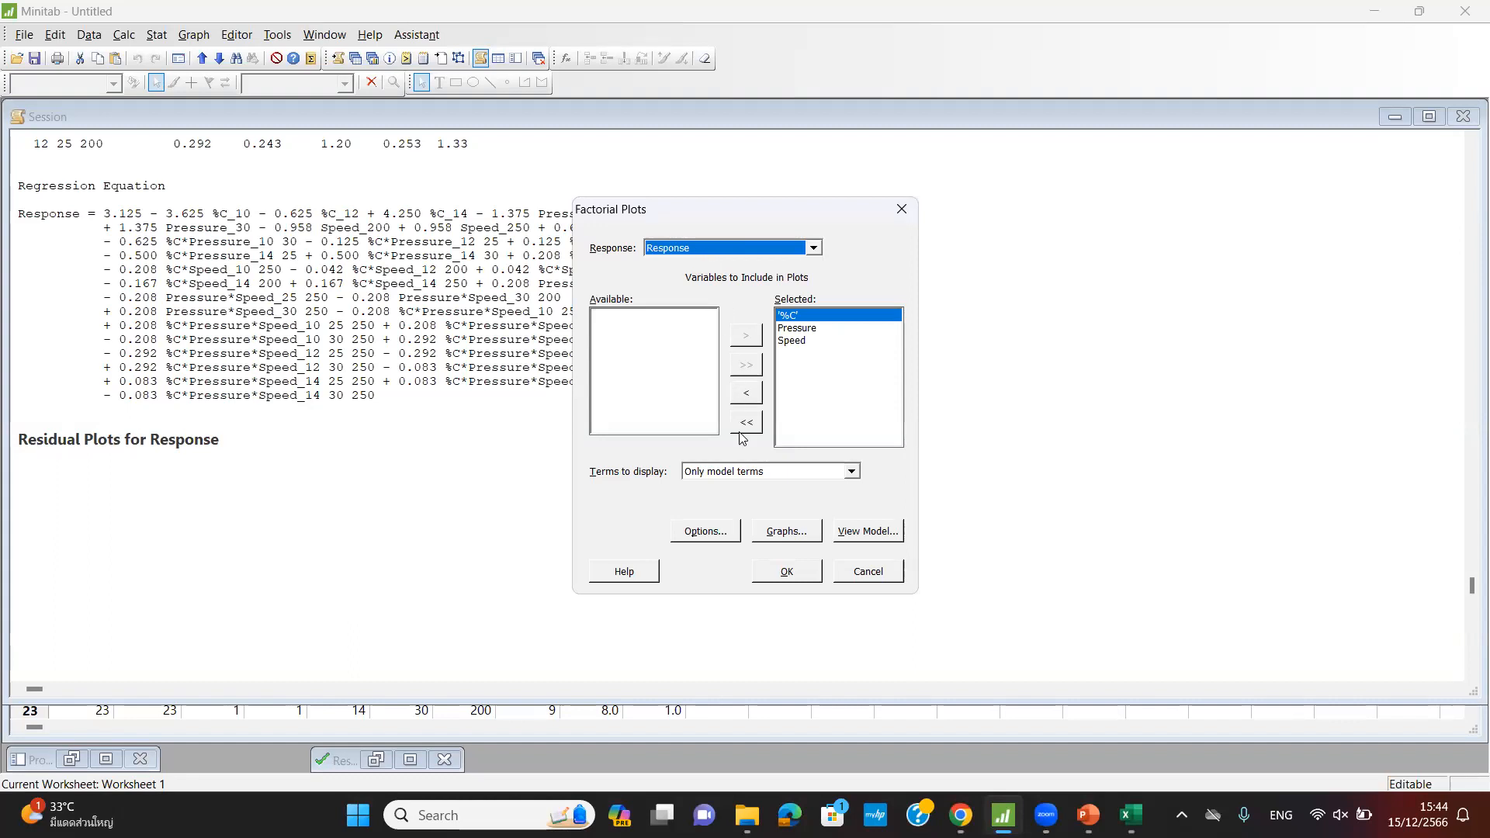
click(782, 534)
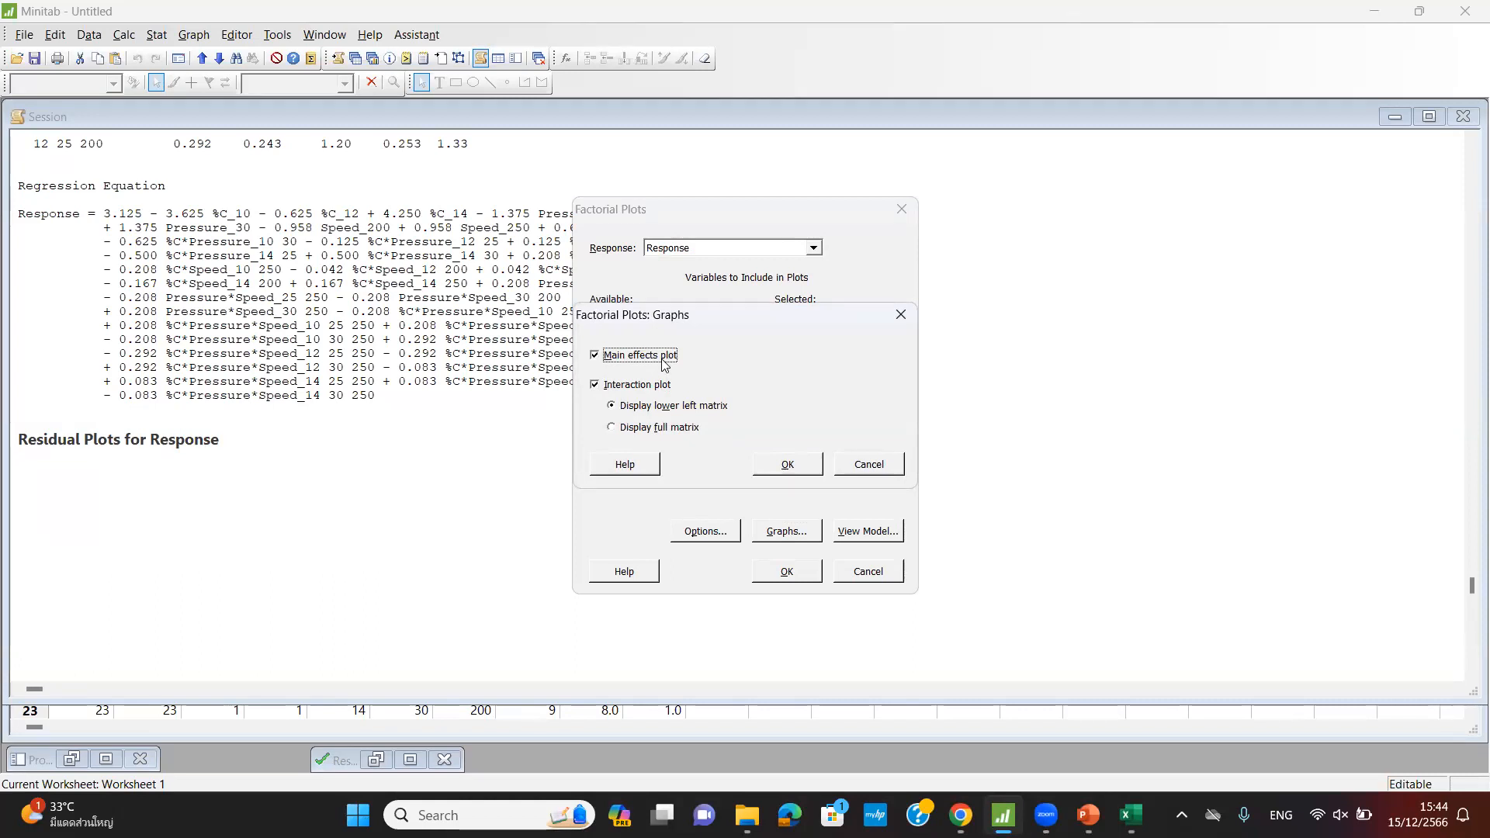
click(782, 469)
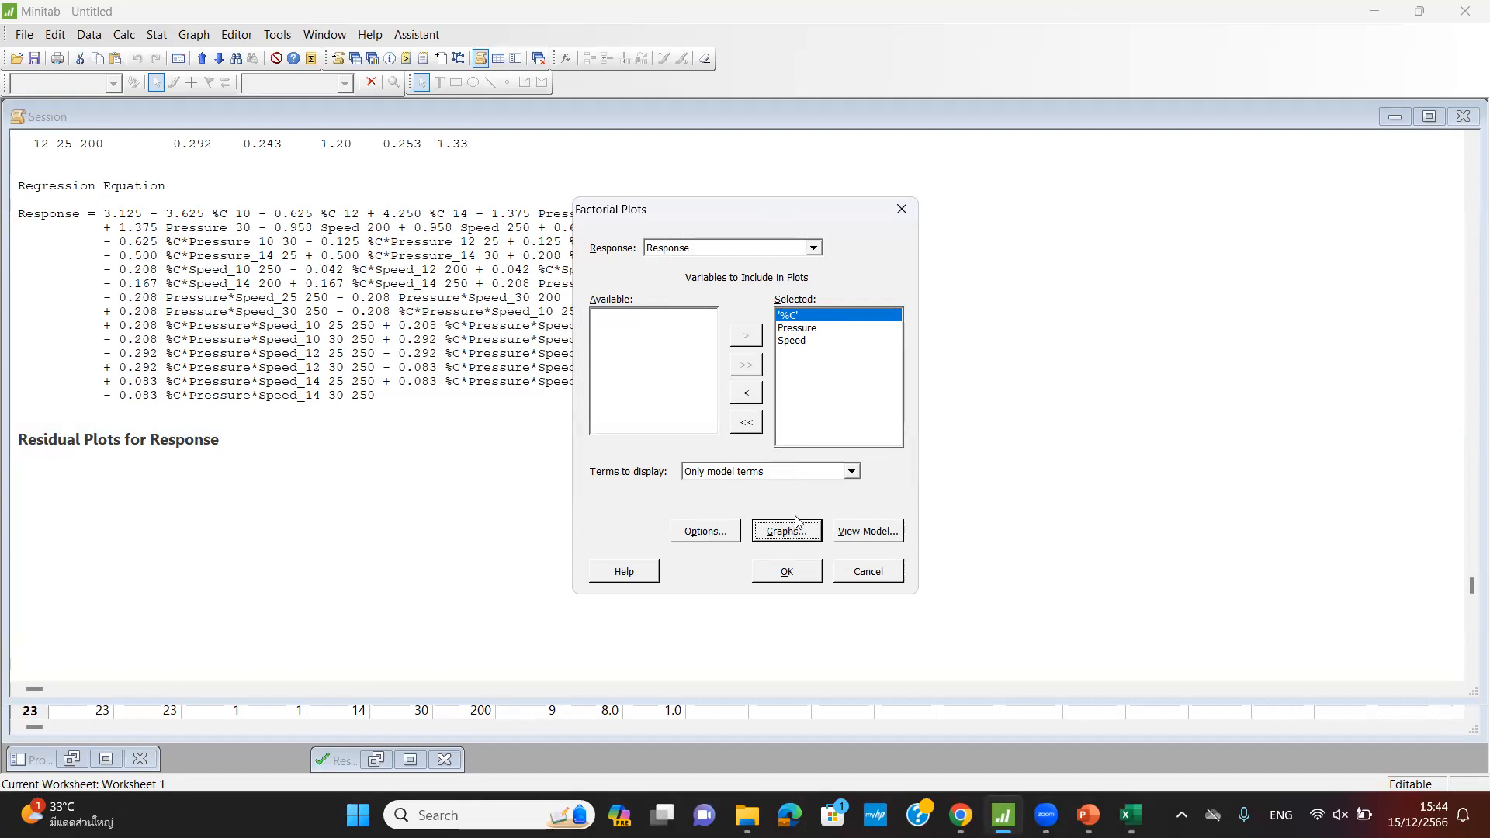
click(787, 573)
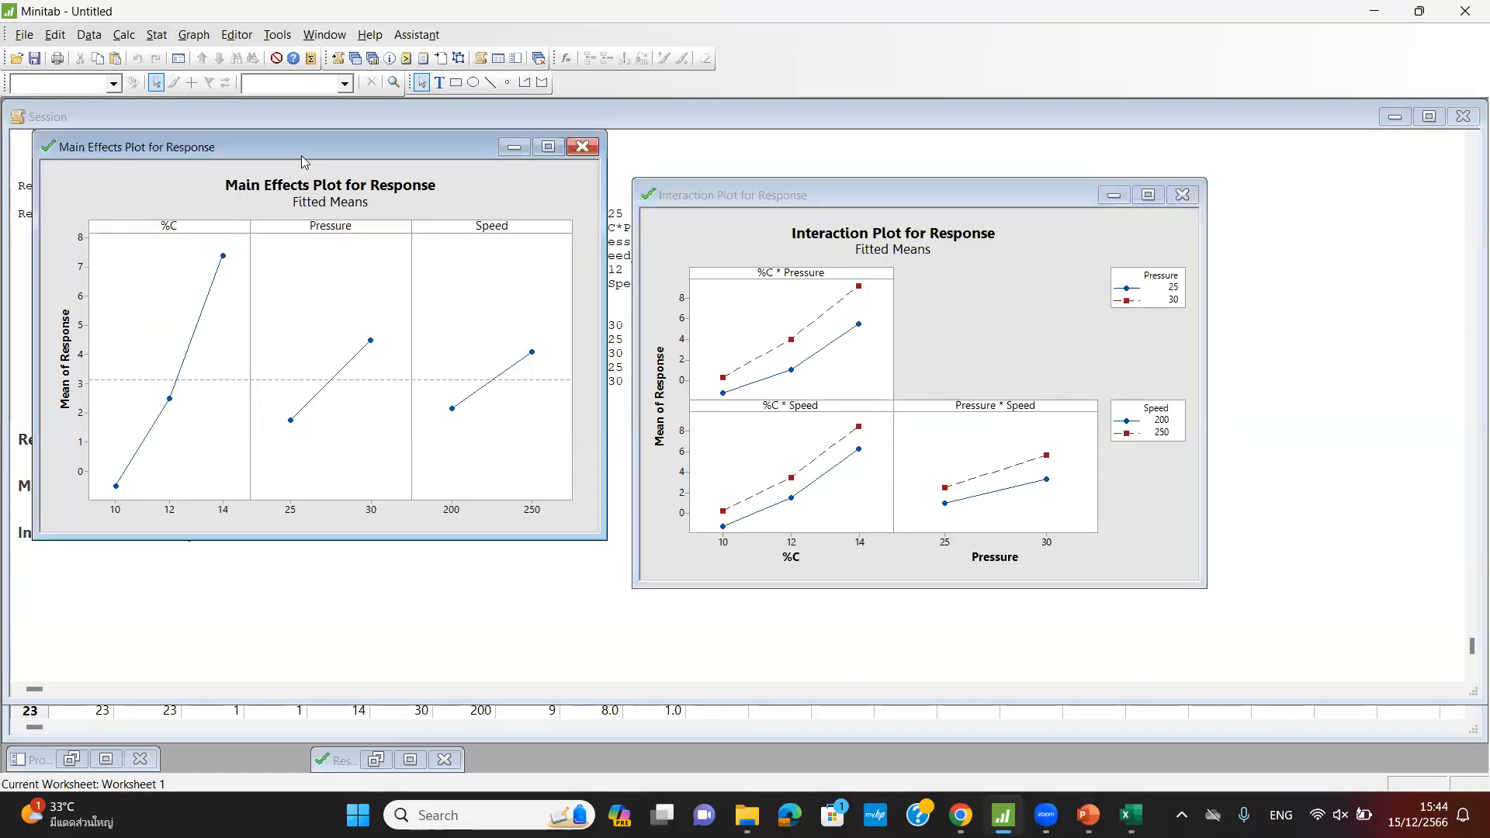
- Nudge the Main Effects Plot aside and bring the Session output to the ANOVA table
drag(301, 152, 326, 186)
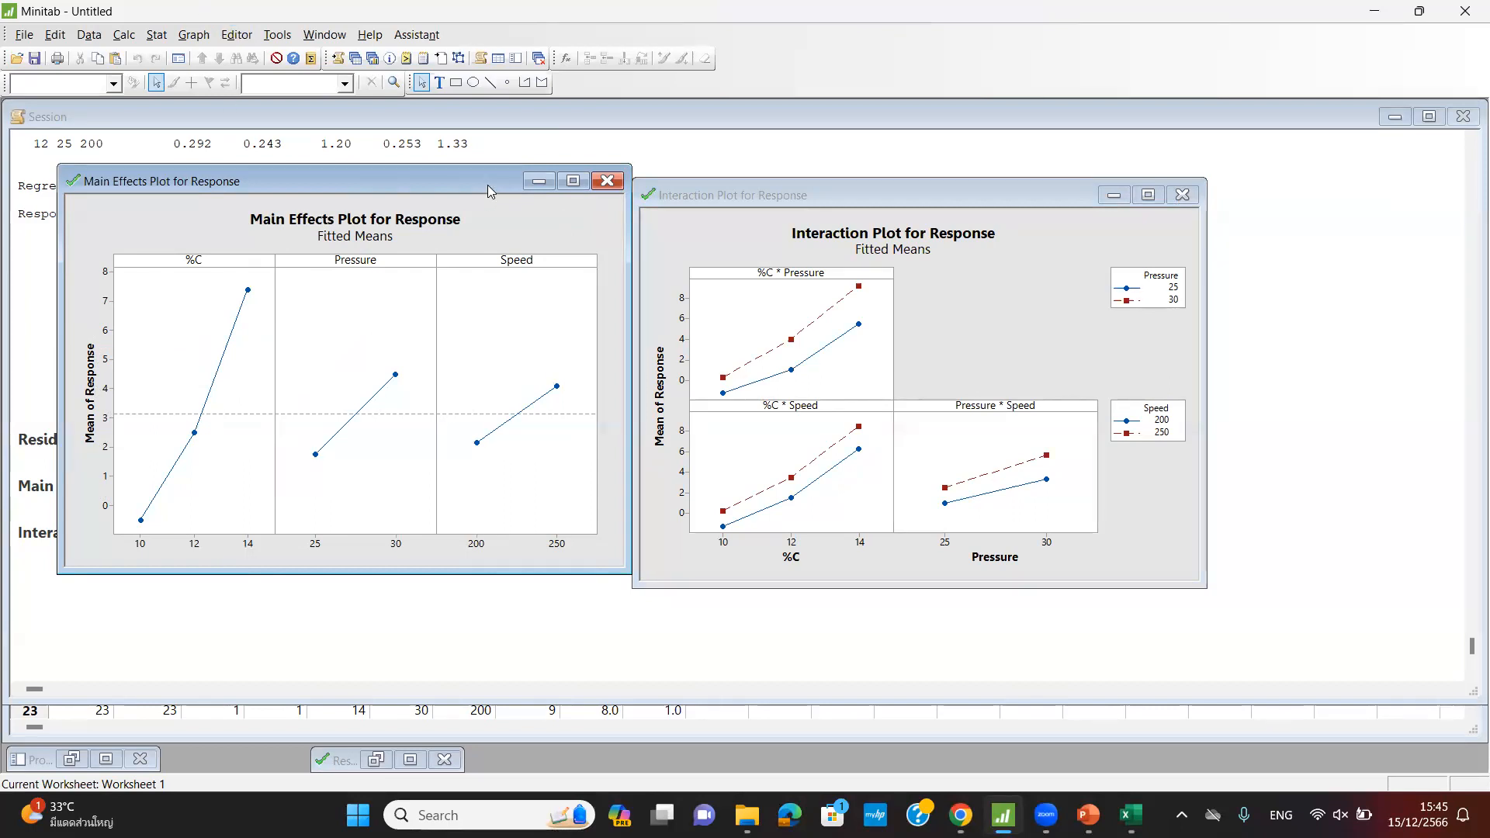
click(531, 153)
scroll(513, 278, up, 11)
scroll(512, 278, up, 7)
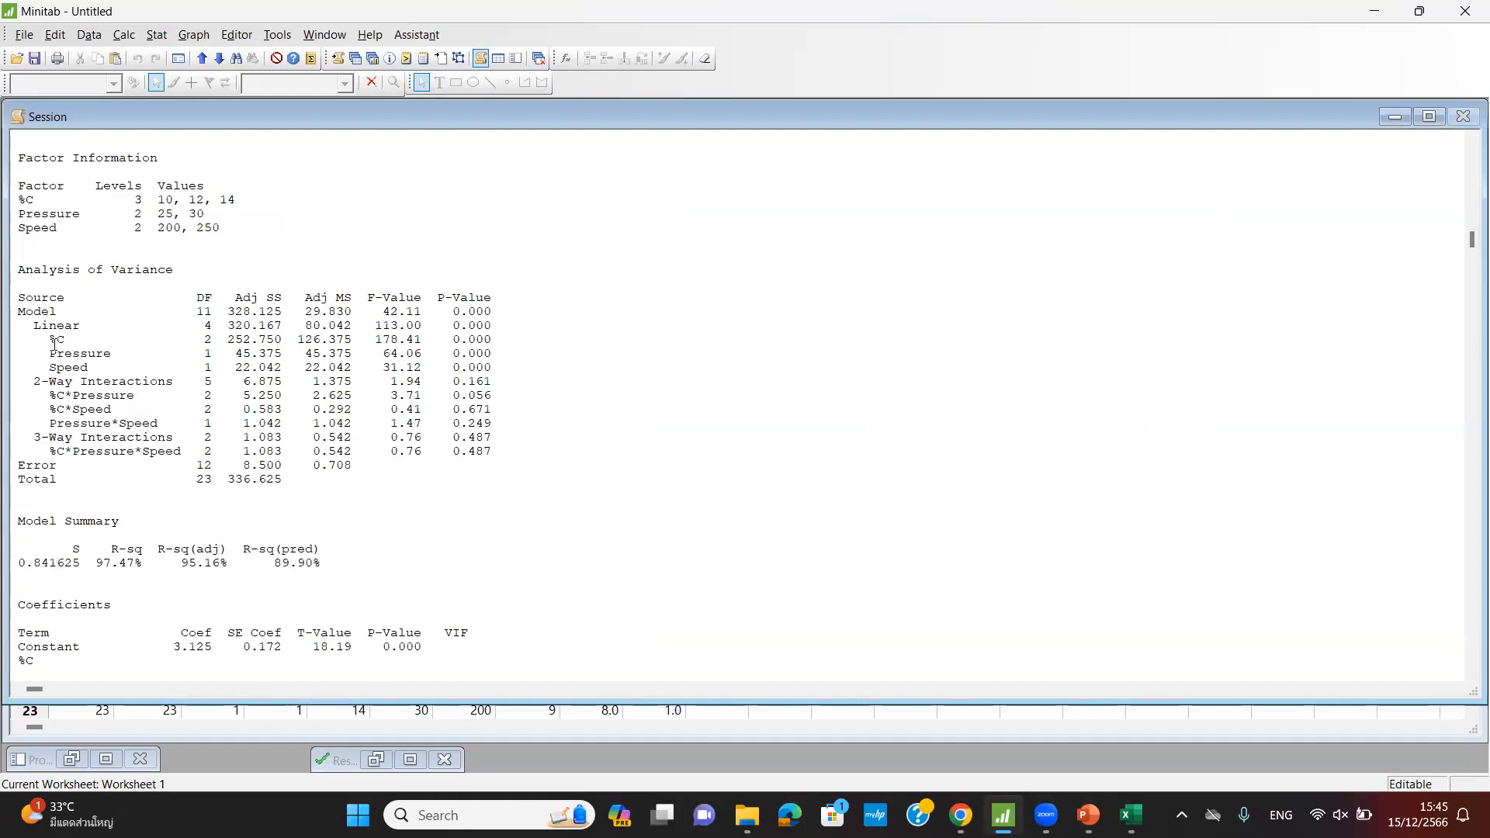
- Highlight an Adj SS value, then briefly view the Residual Plots full size
drag(227, 339, 285, 366)
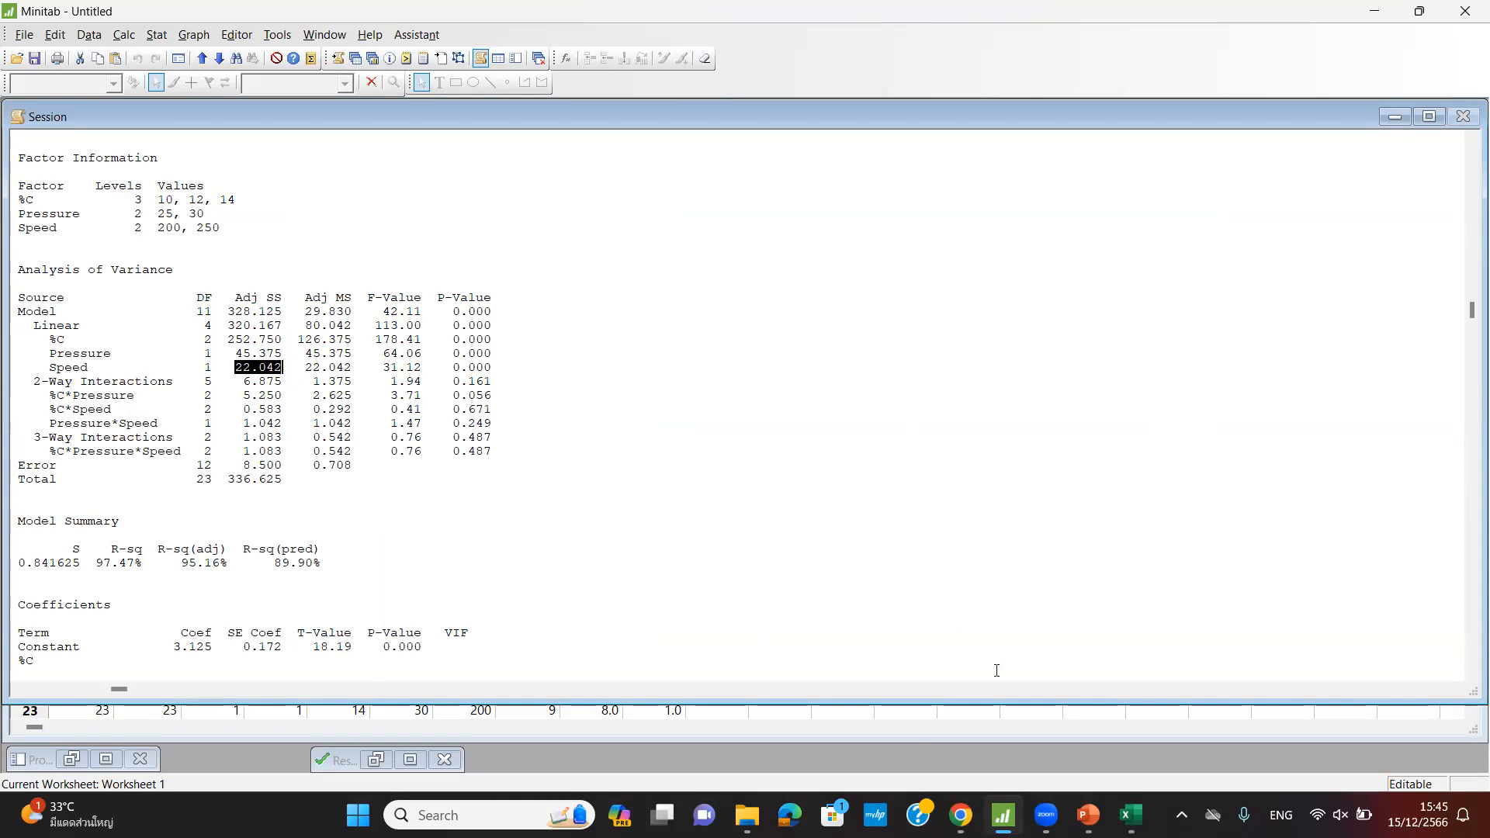
click(410, 760)
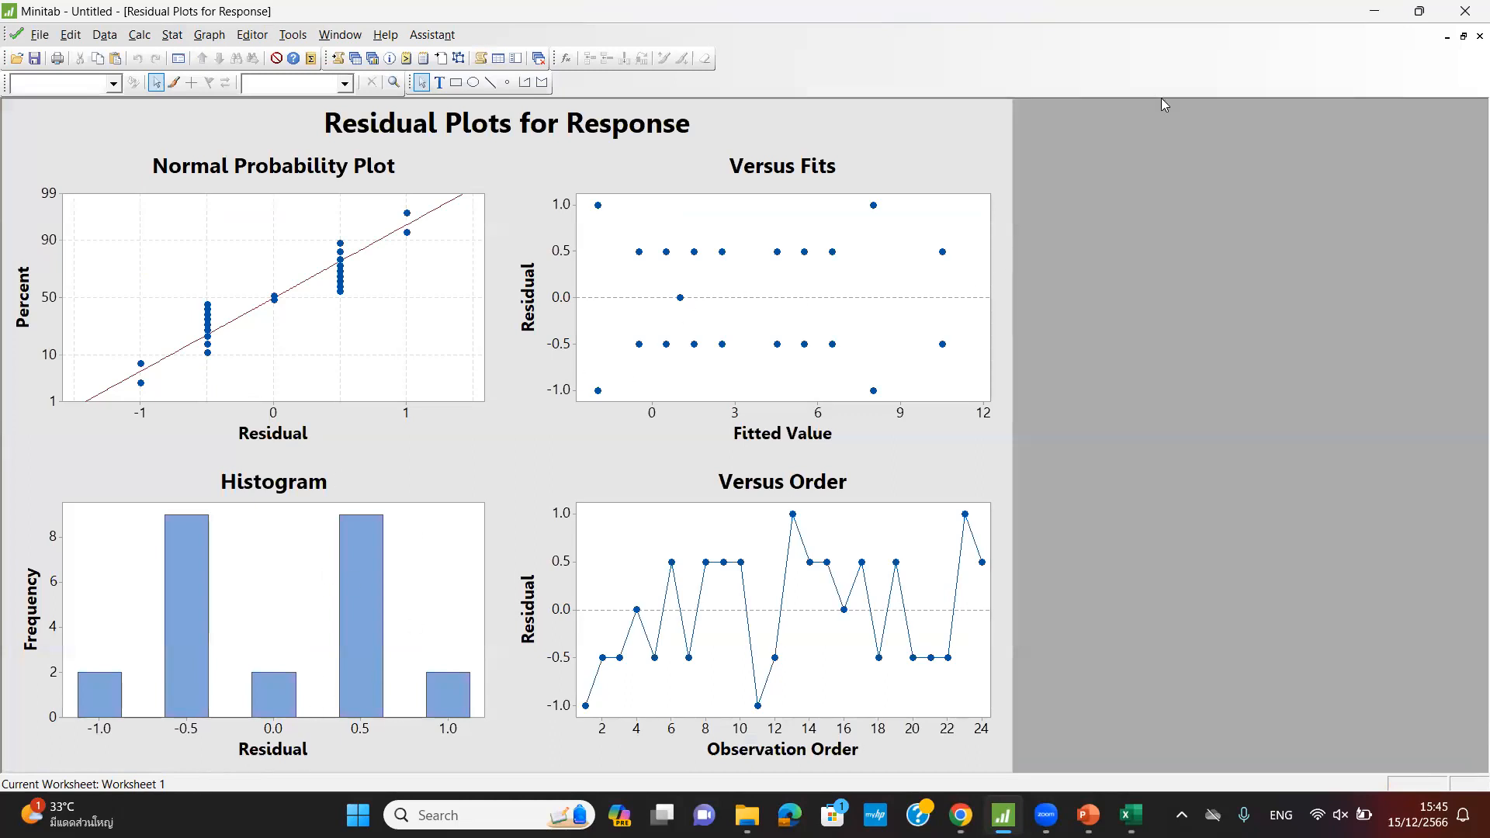
click(1447, 36)
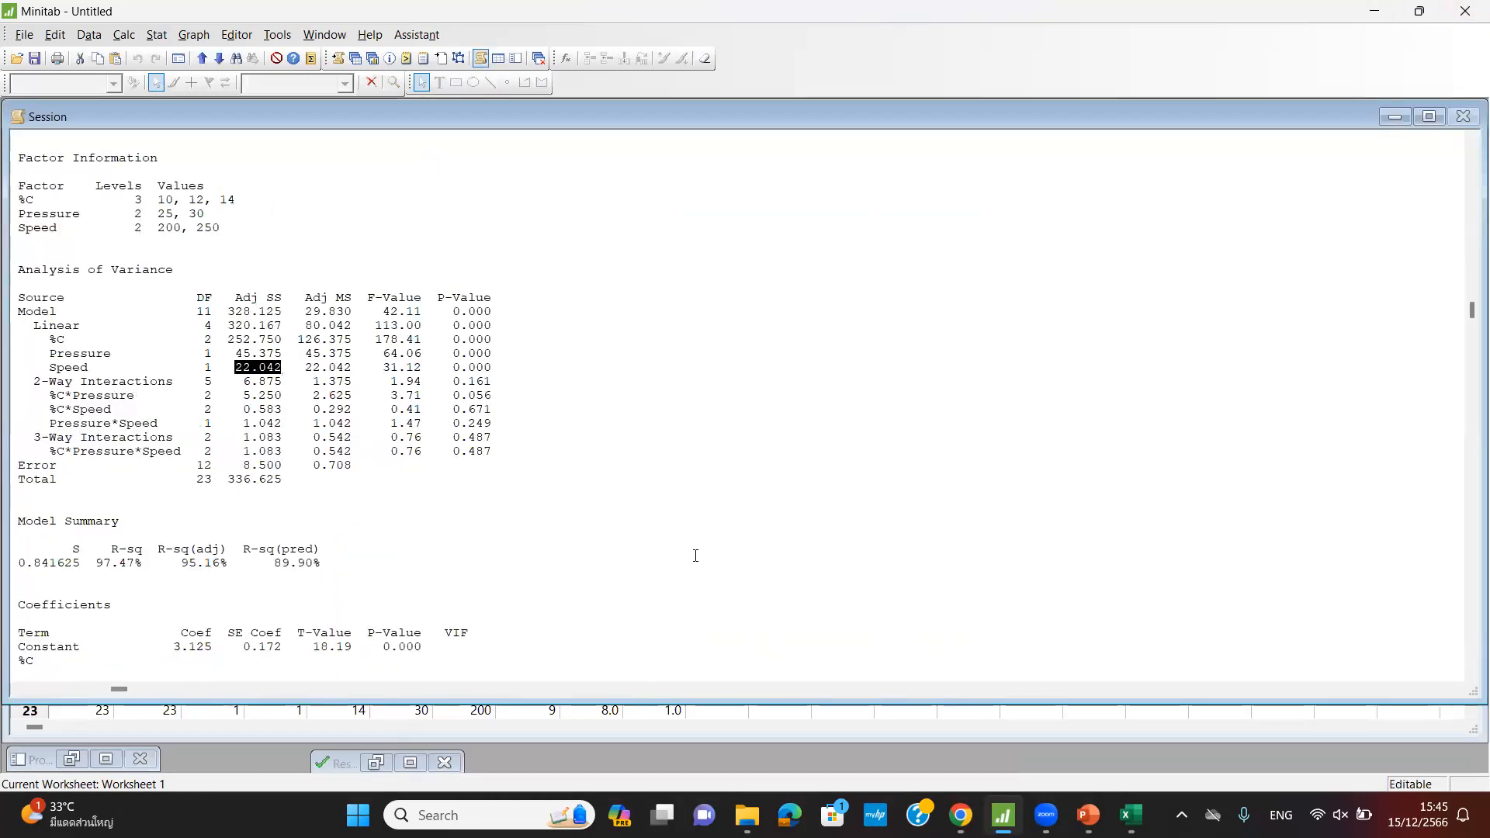
- Switch to the Lecture 11 PowerPoint deck at slide 24 on creating a factorial design
click(1089, 815)
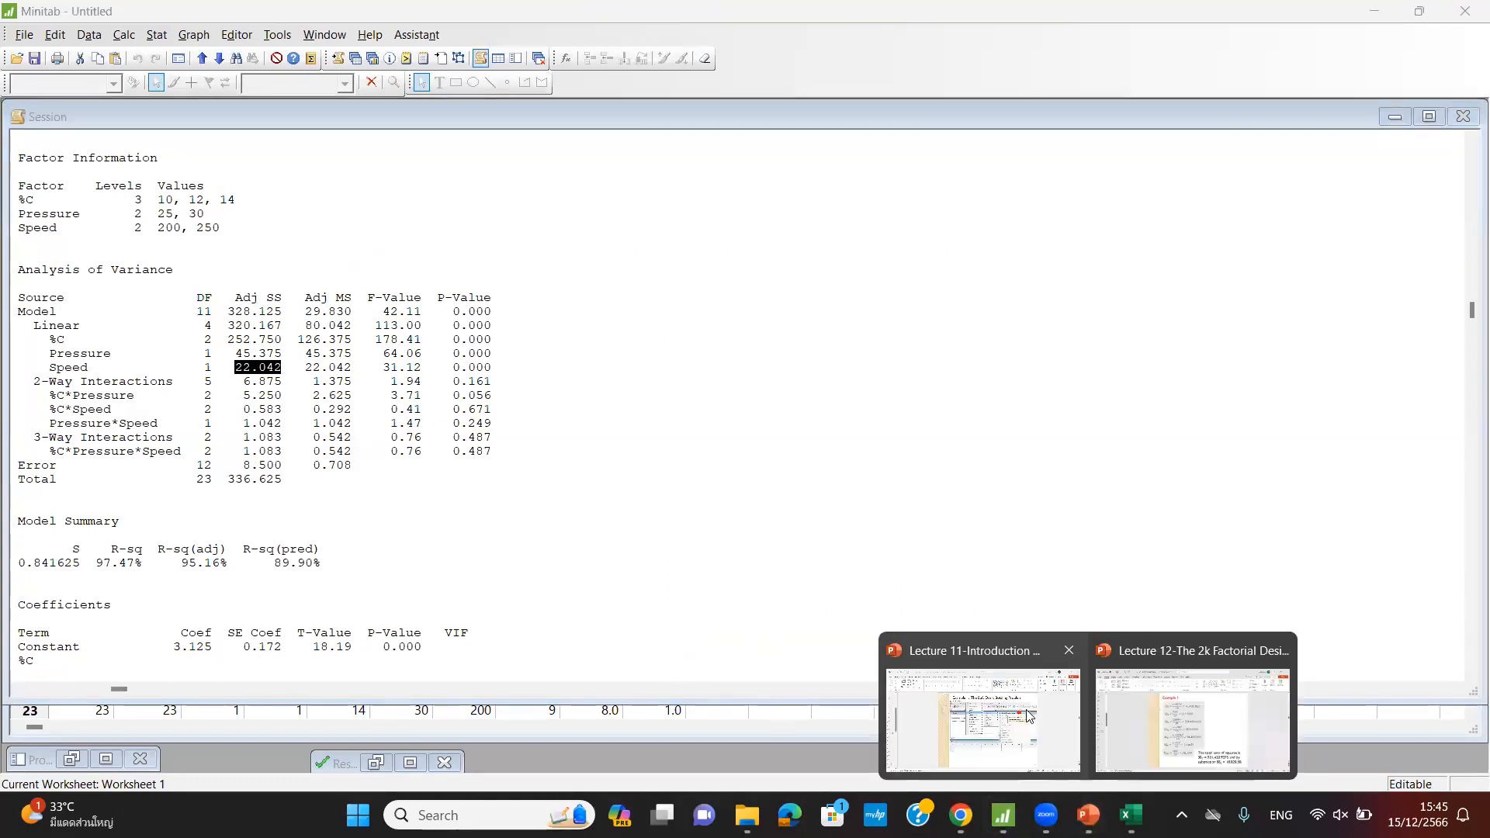
click(960, 721)
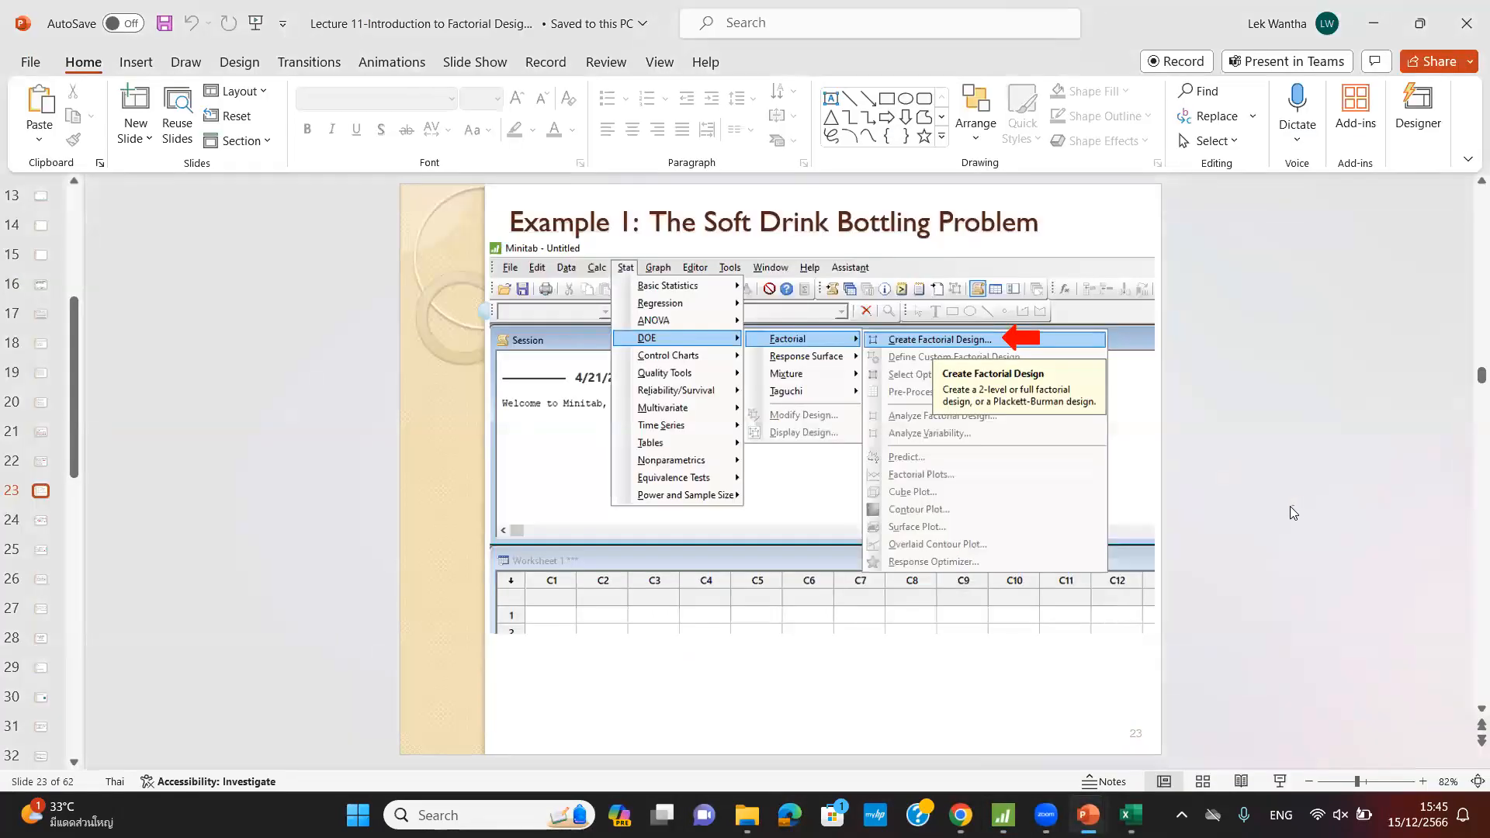
scroll(1289, 506, down, 3)
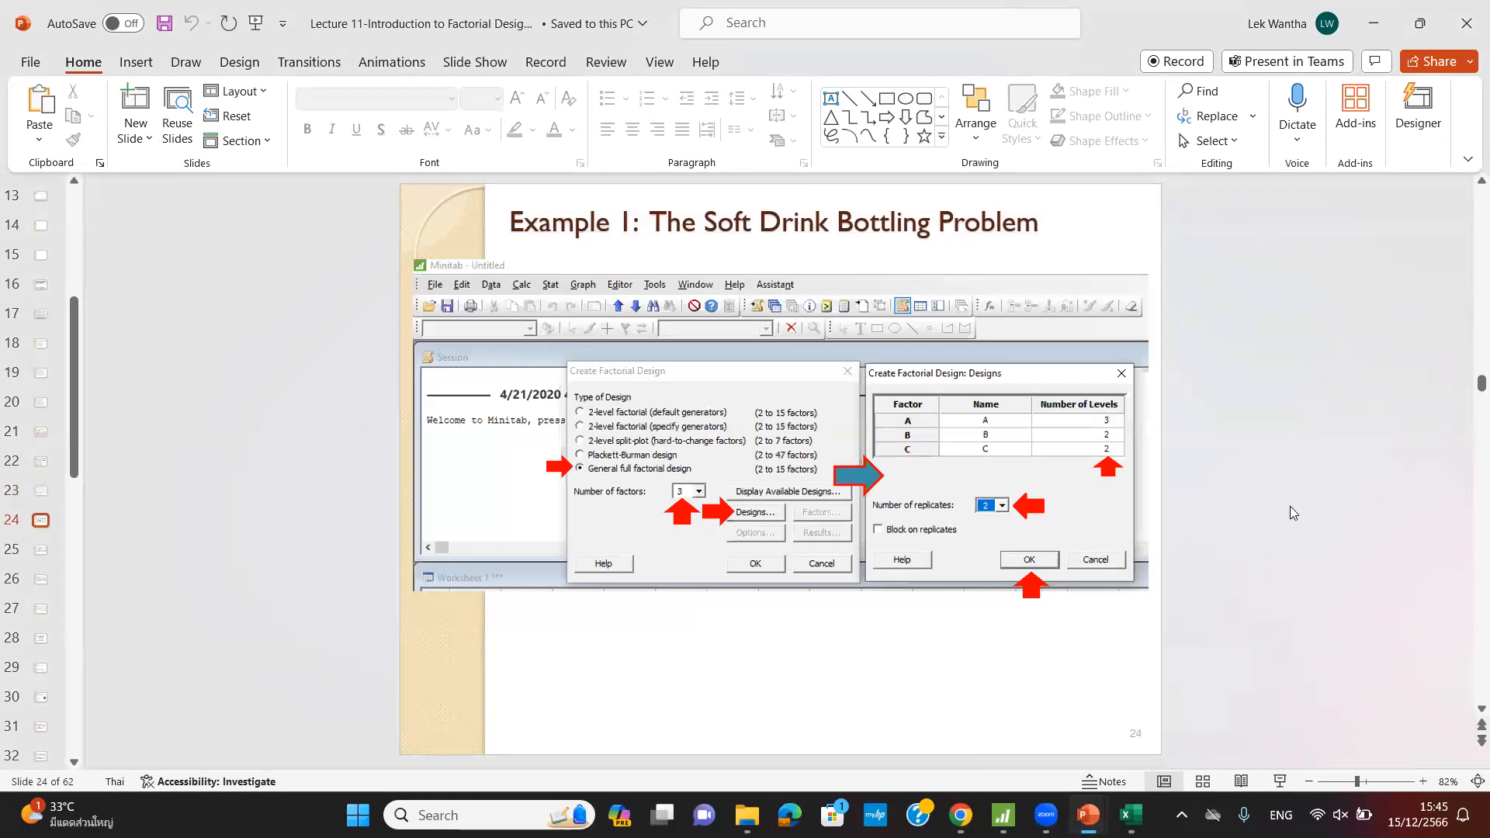
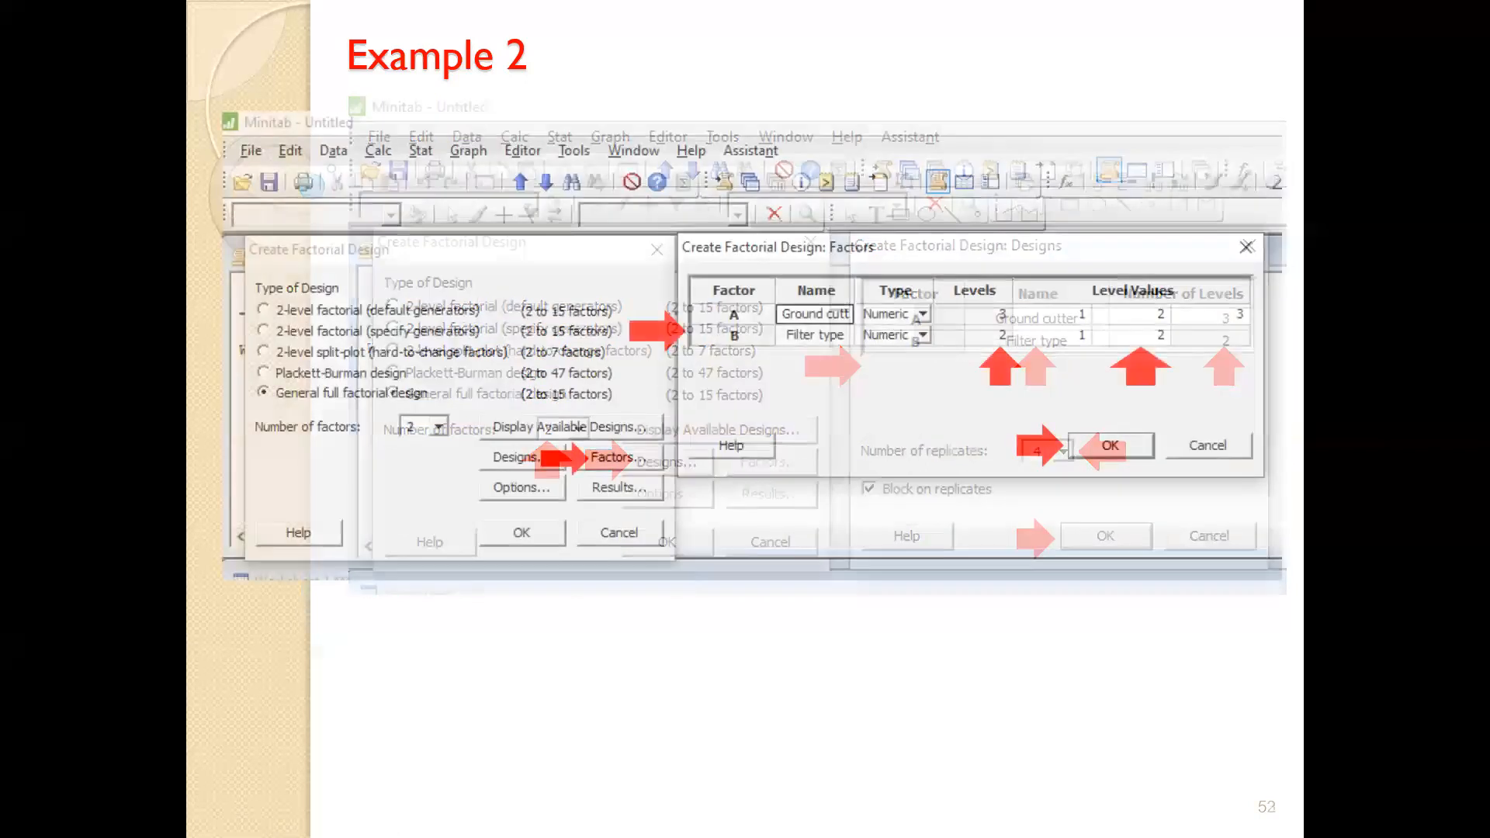
- Go back three slides to the slide 50 Example 2 conclusion and exit the slideshow
key(Left)
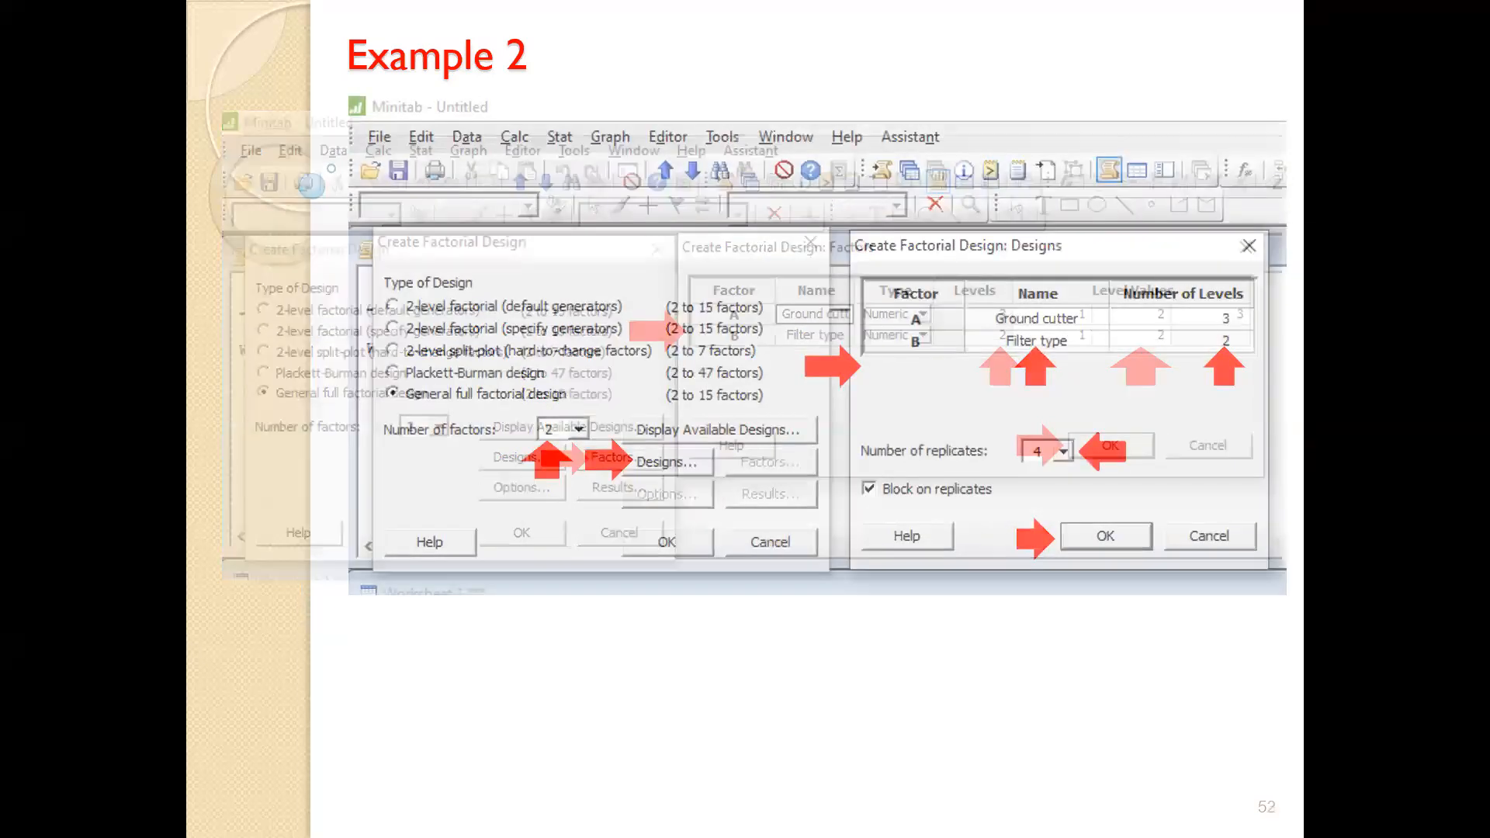
key(Left)
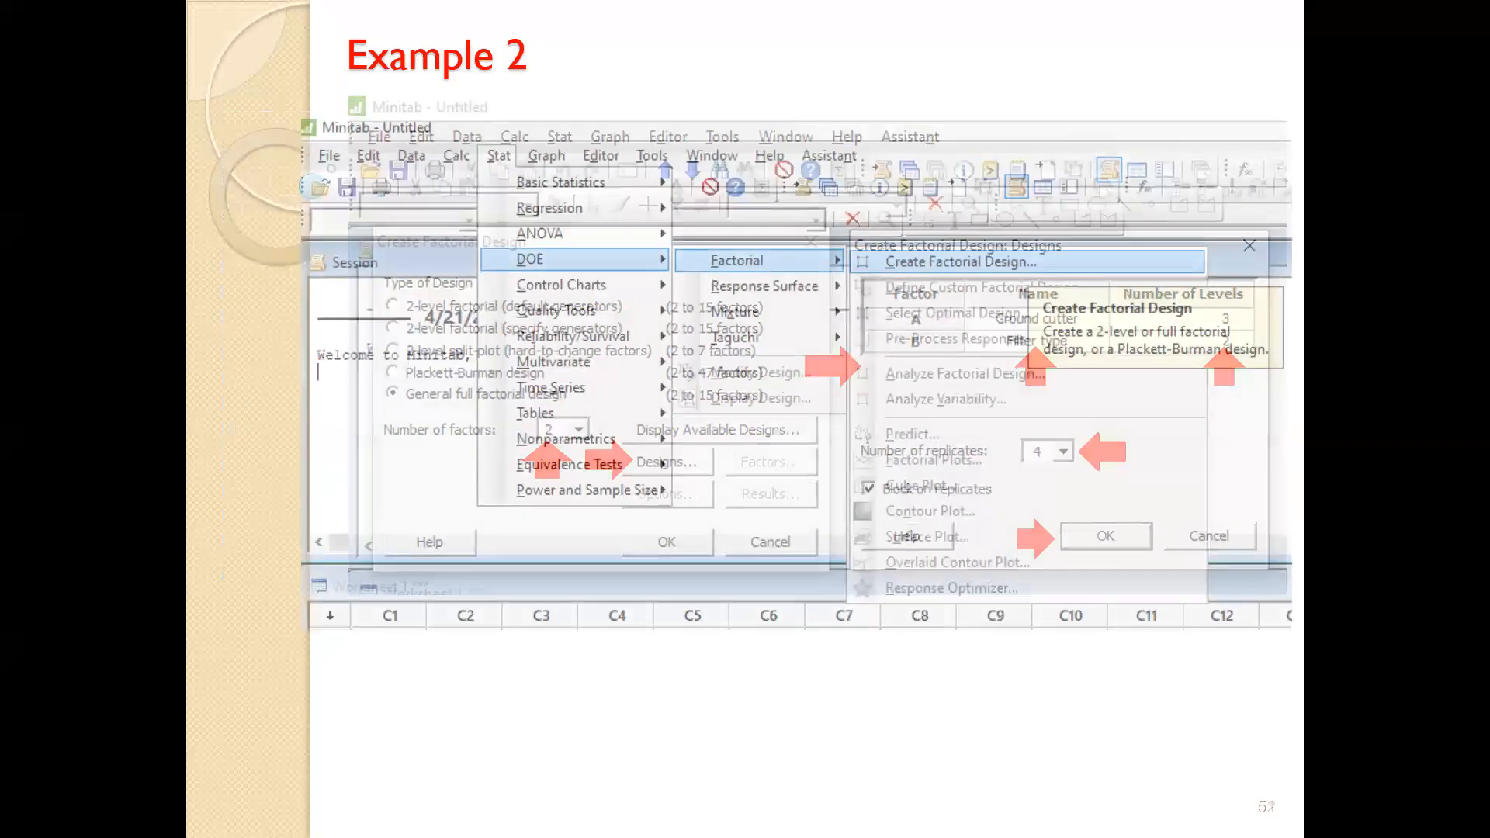
key(Left)
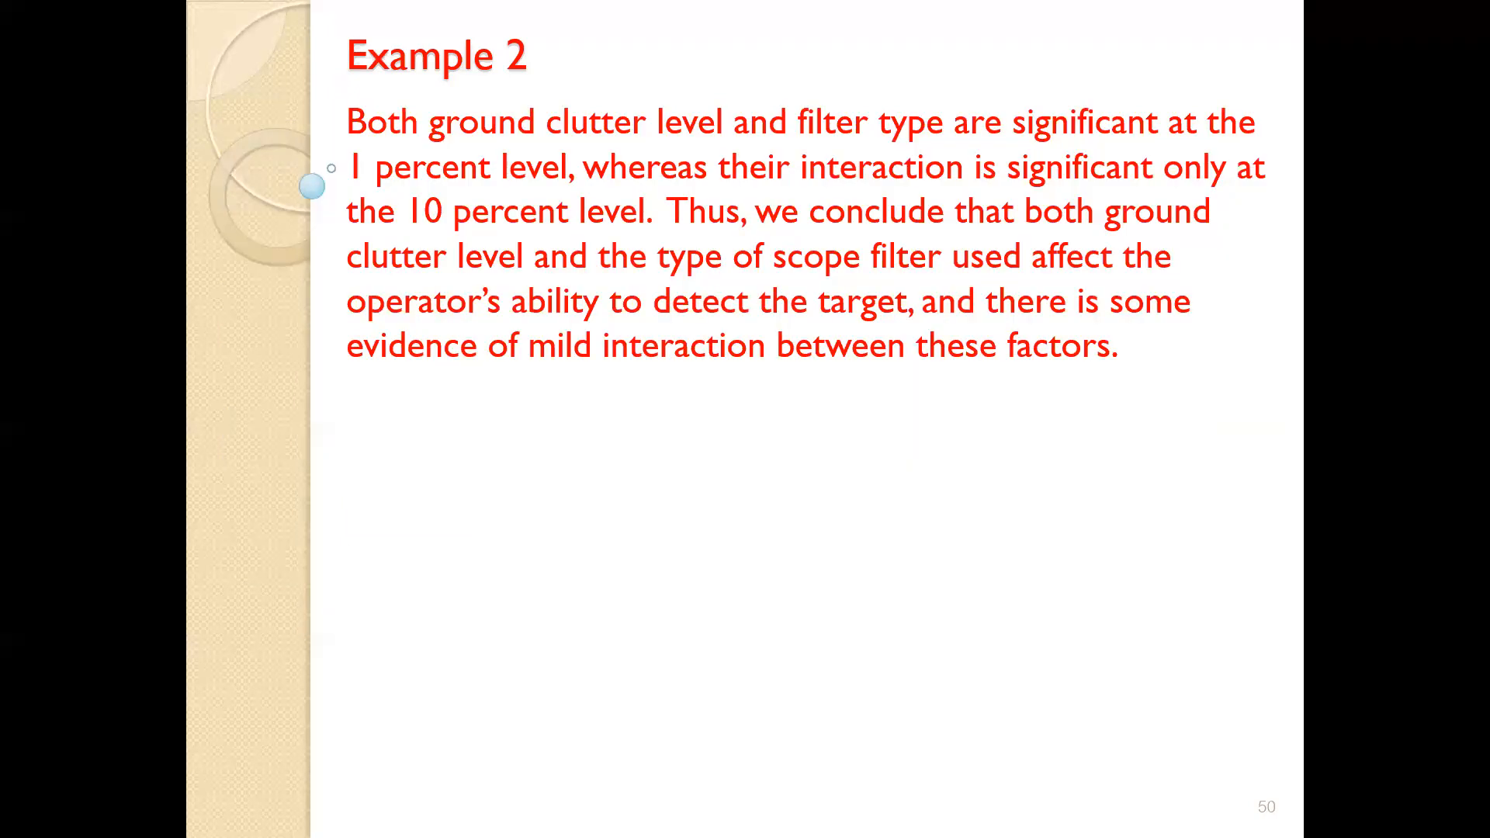
right_click(1087, 560)
key(Escape)
key(Escape)
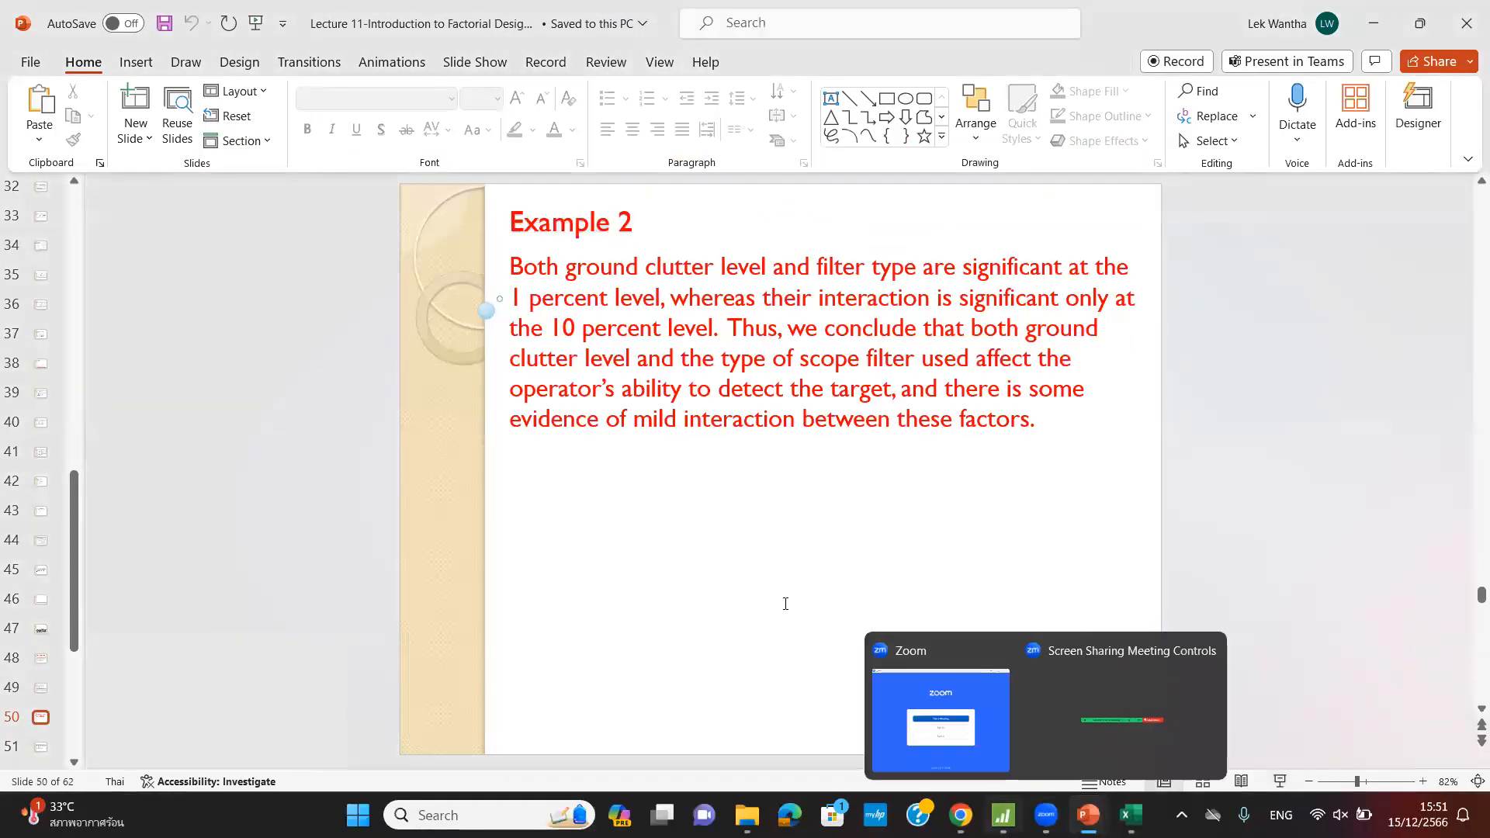
- In Minitab, shrink the Session window and add a new empty Worksheet 2, enlarged to show more rows
key(alt+Tab)
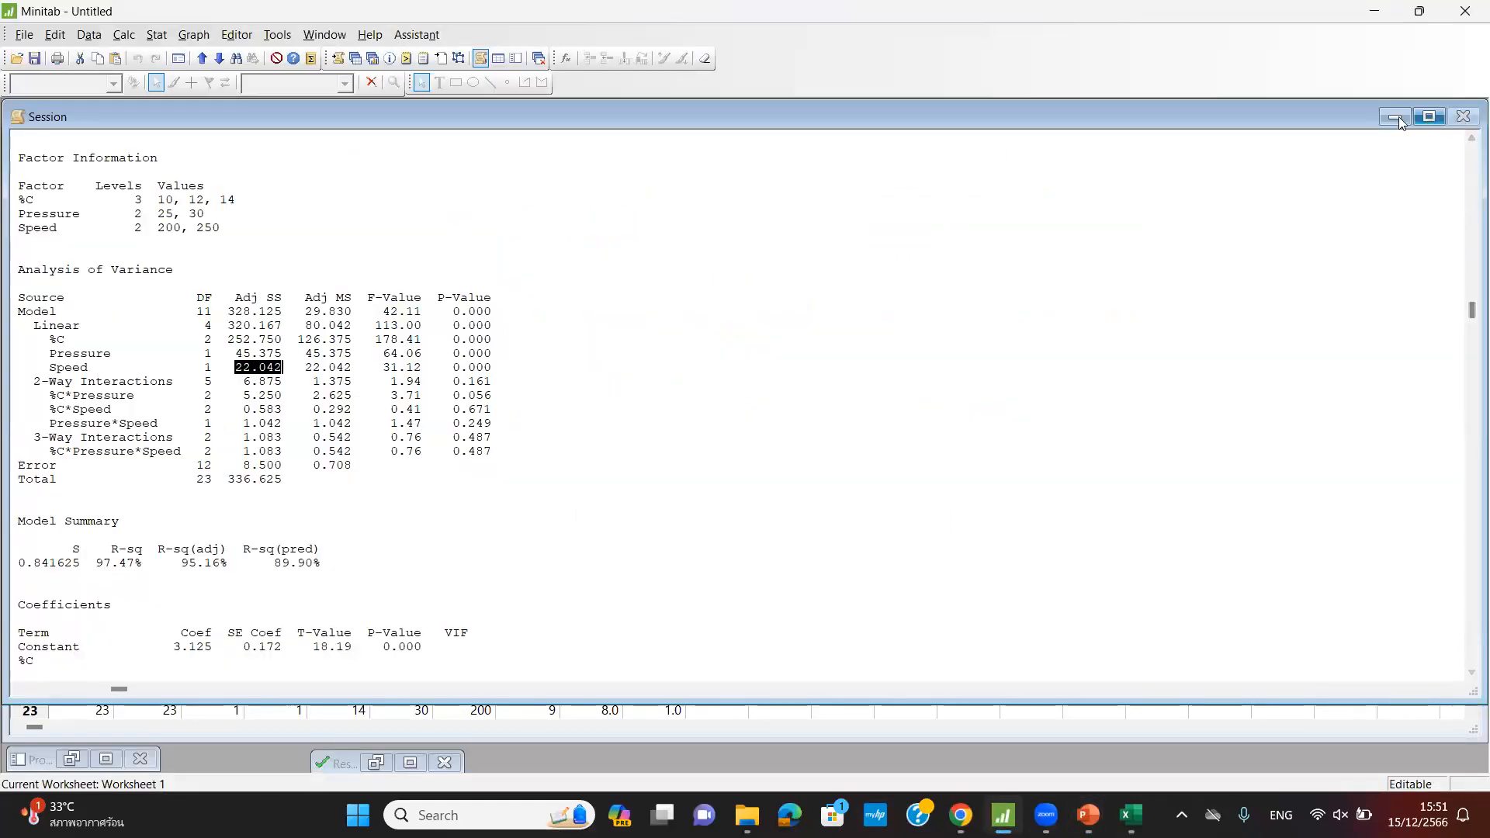
scroll(752, 405, down, 6)
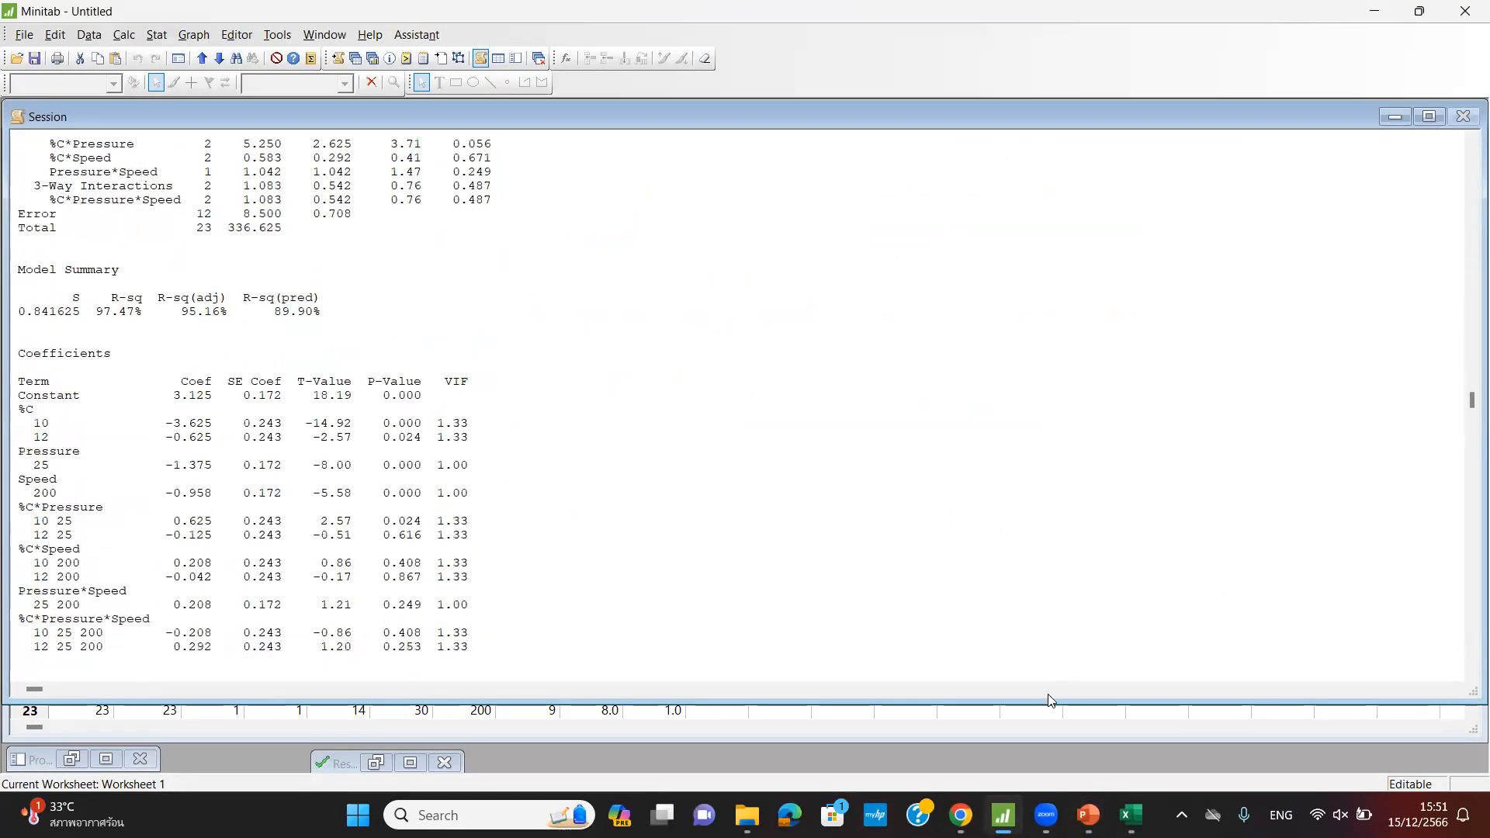
drag(1043, 703, 1148, 266)
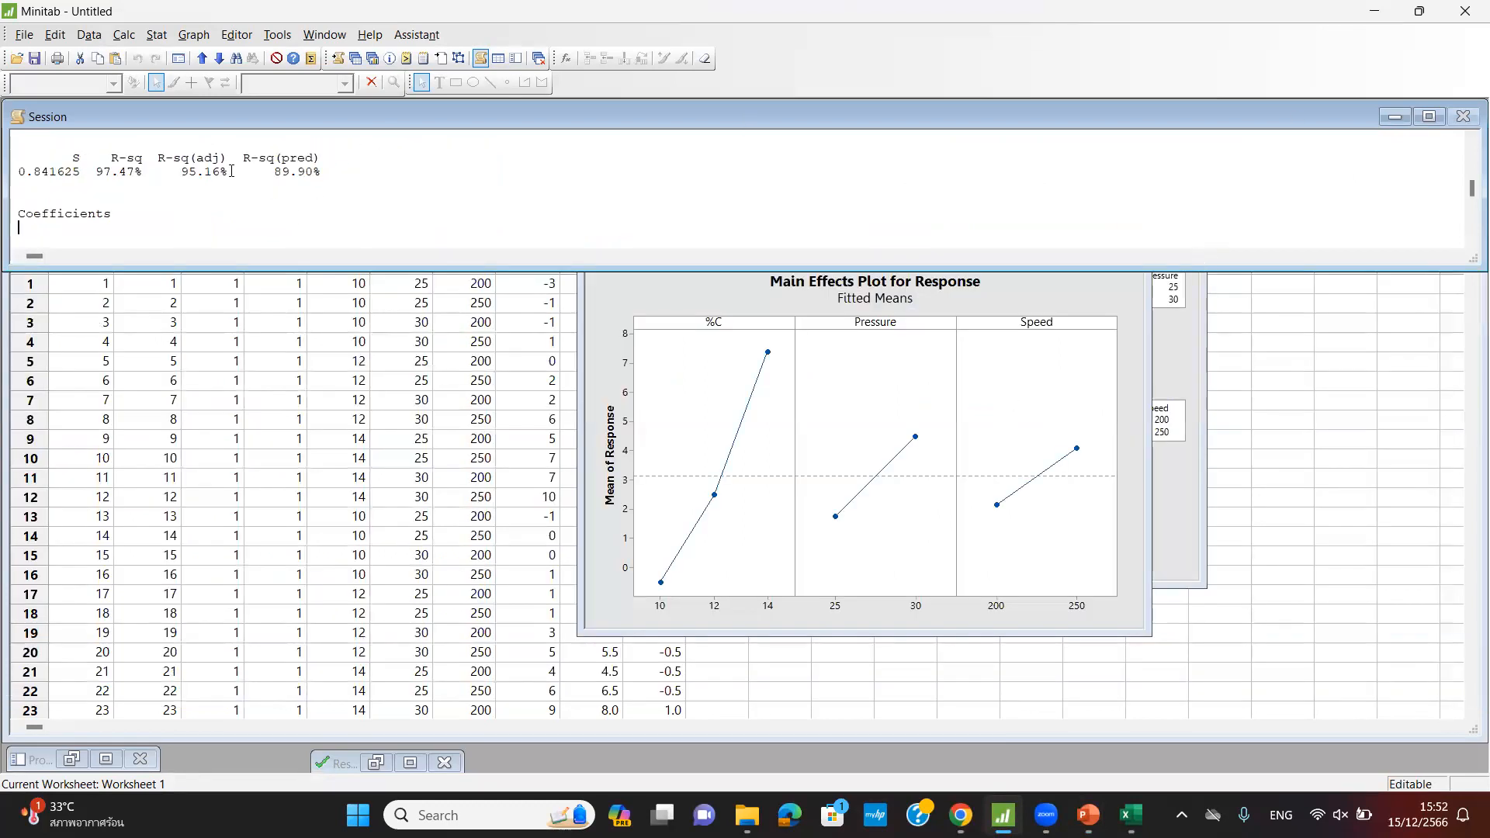
click(24, 35)
click(52, 57)
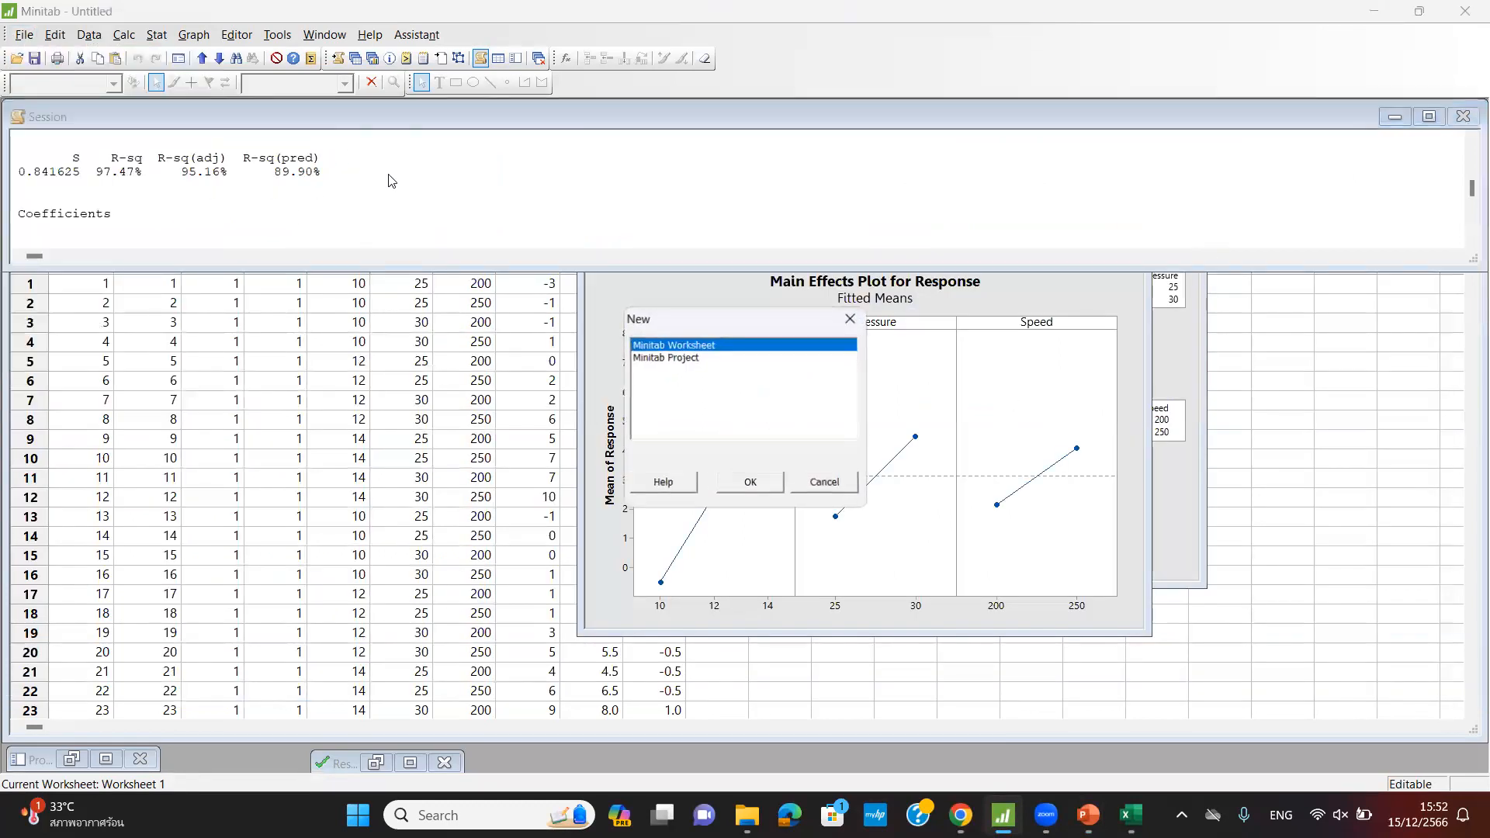
click(747, 482)
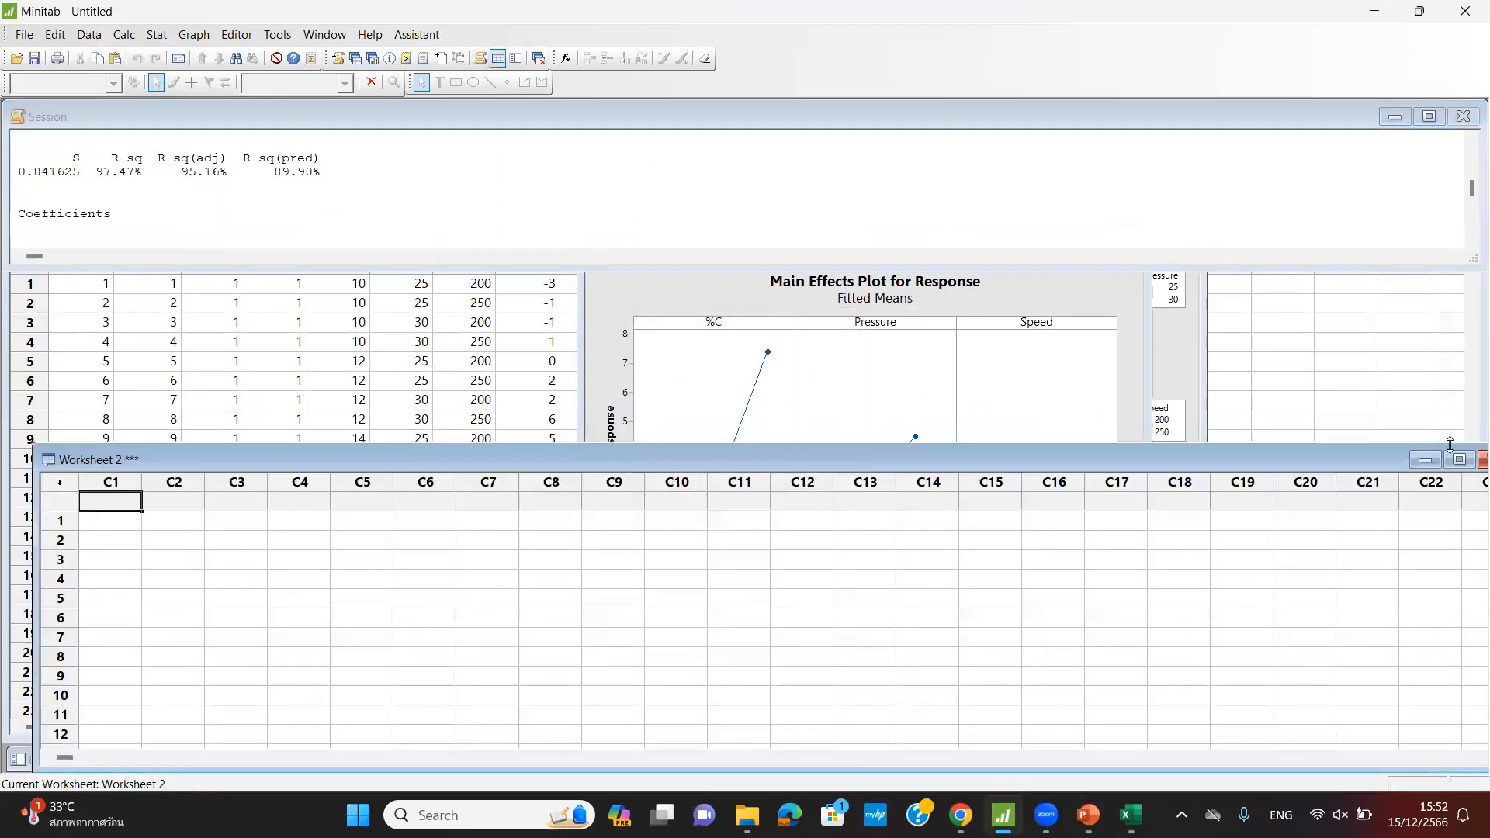
drag(1311, 465, 1290, 333)
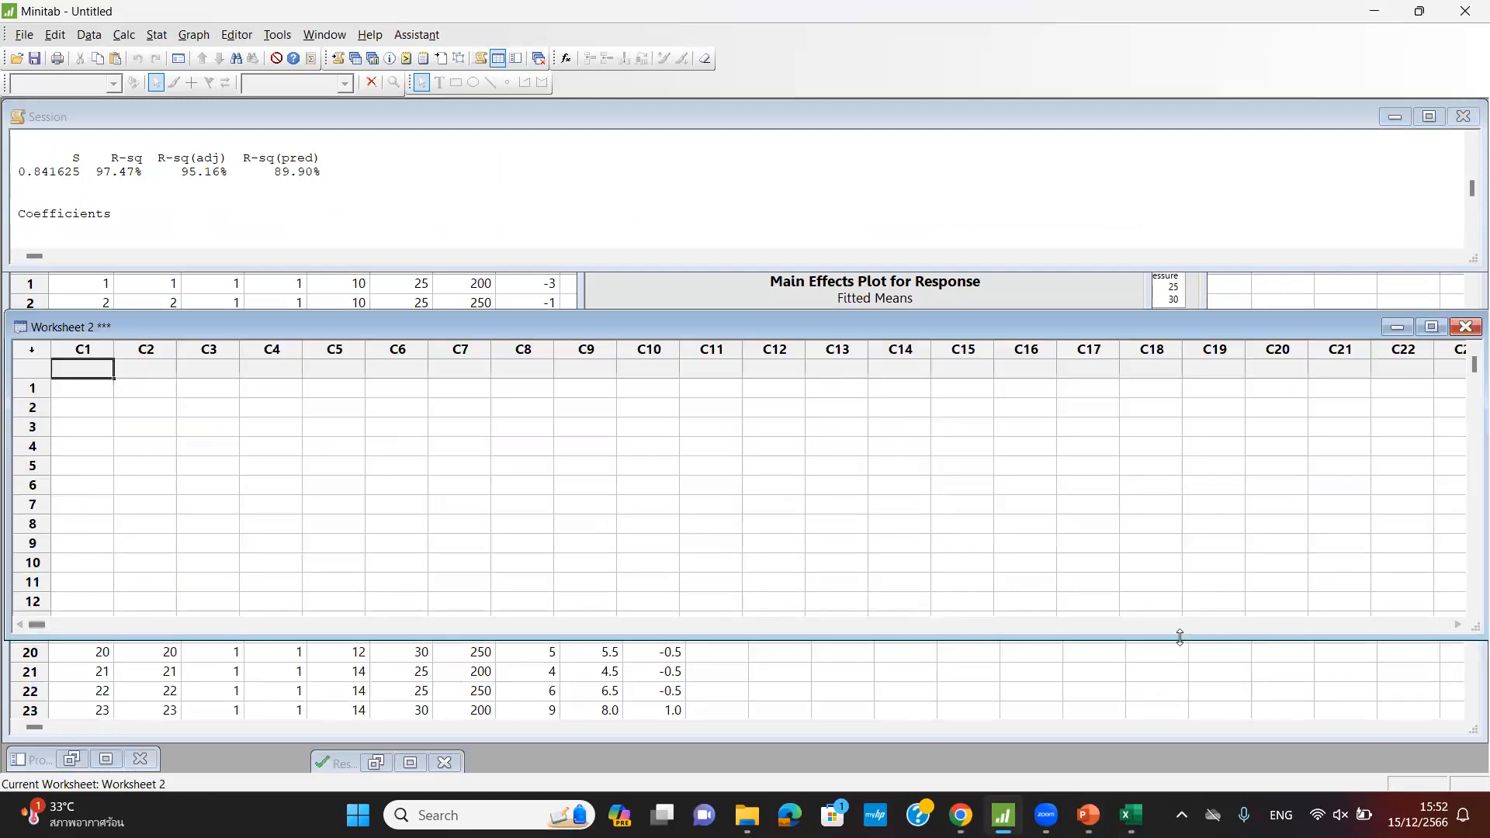
drag(1180, 636, 1179, 747)
- Start a new design with Stat > DOE > Factorial > Create Factorial Design
click(156, 35)
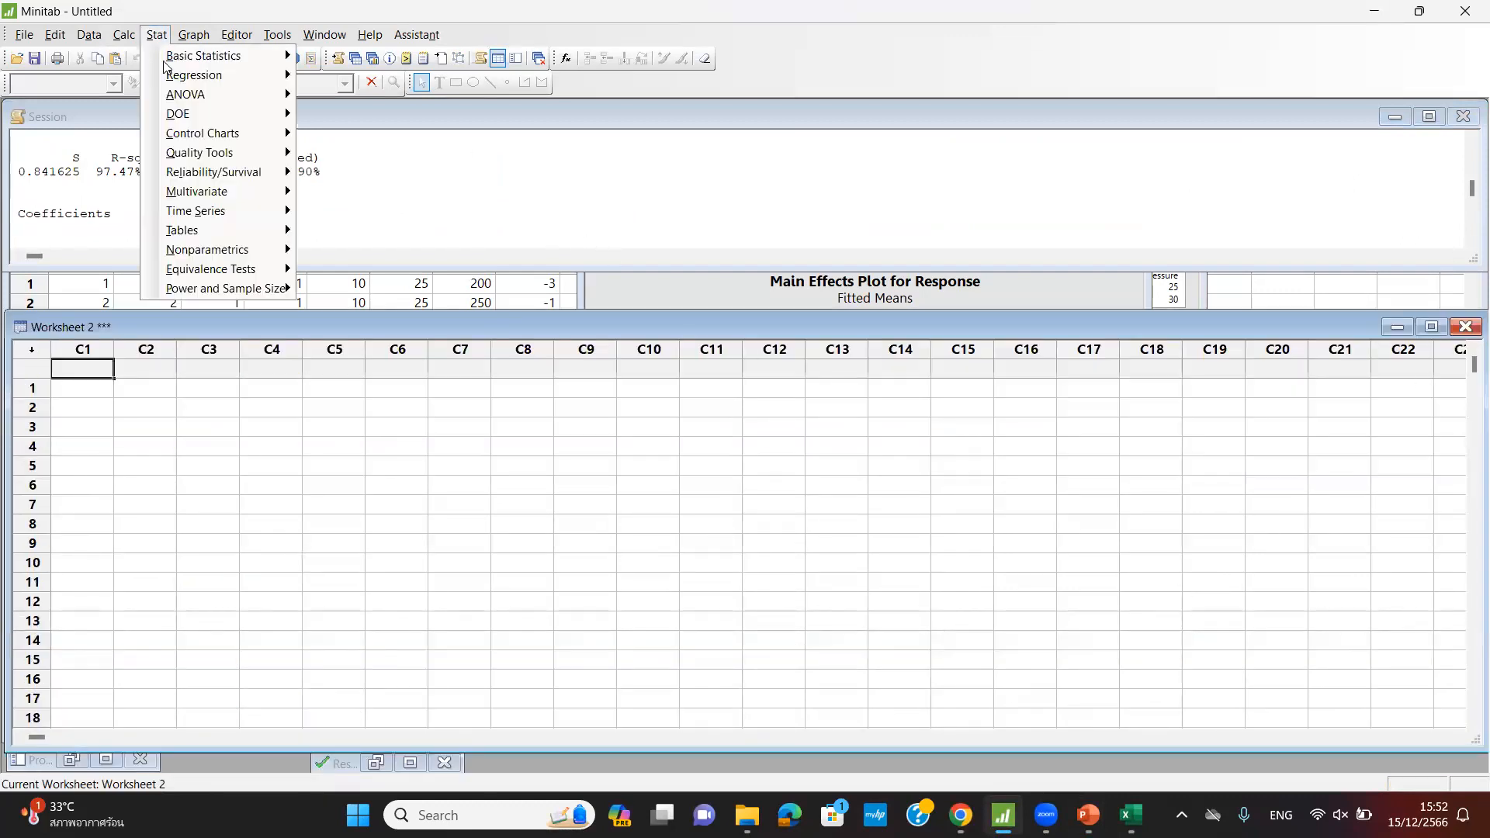
mouse_move(190, 115)
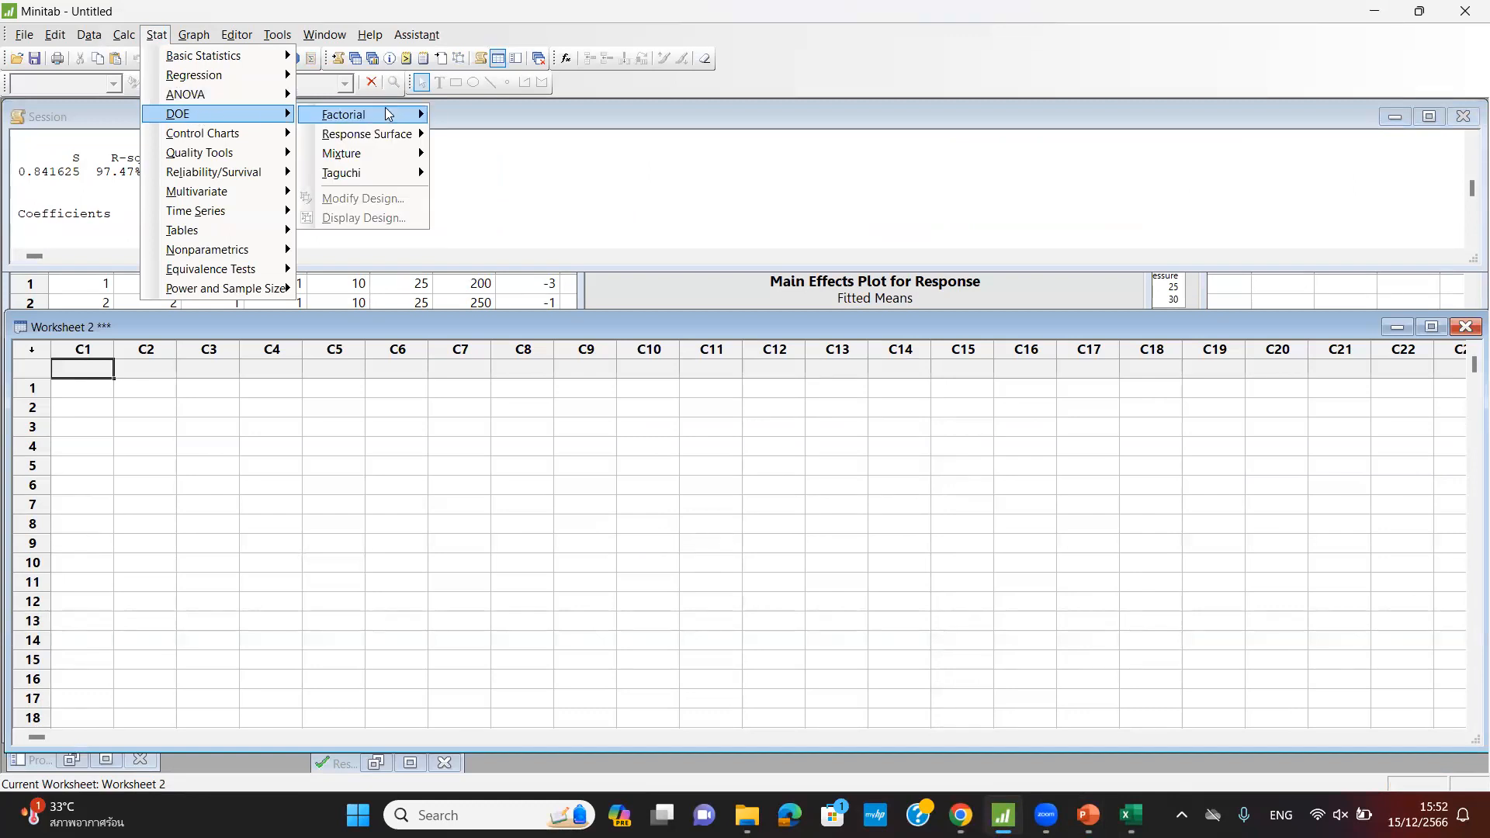
mouse_move(388, 114)
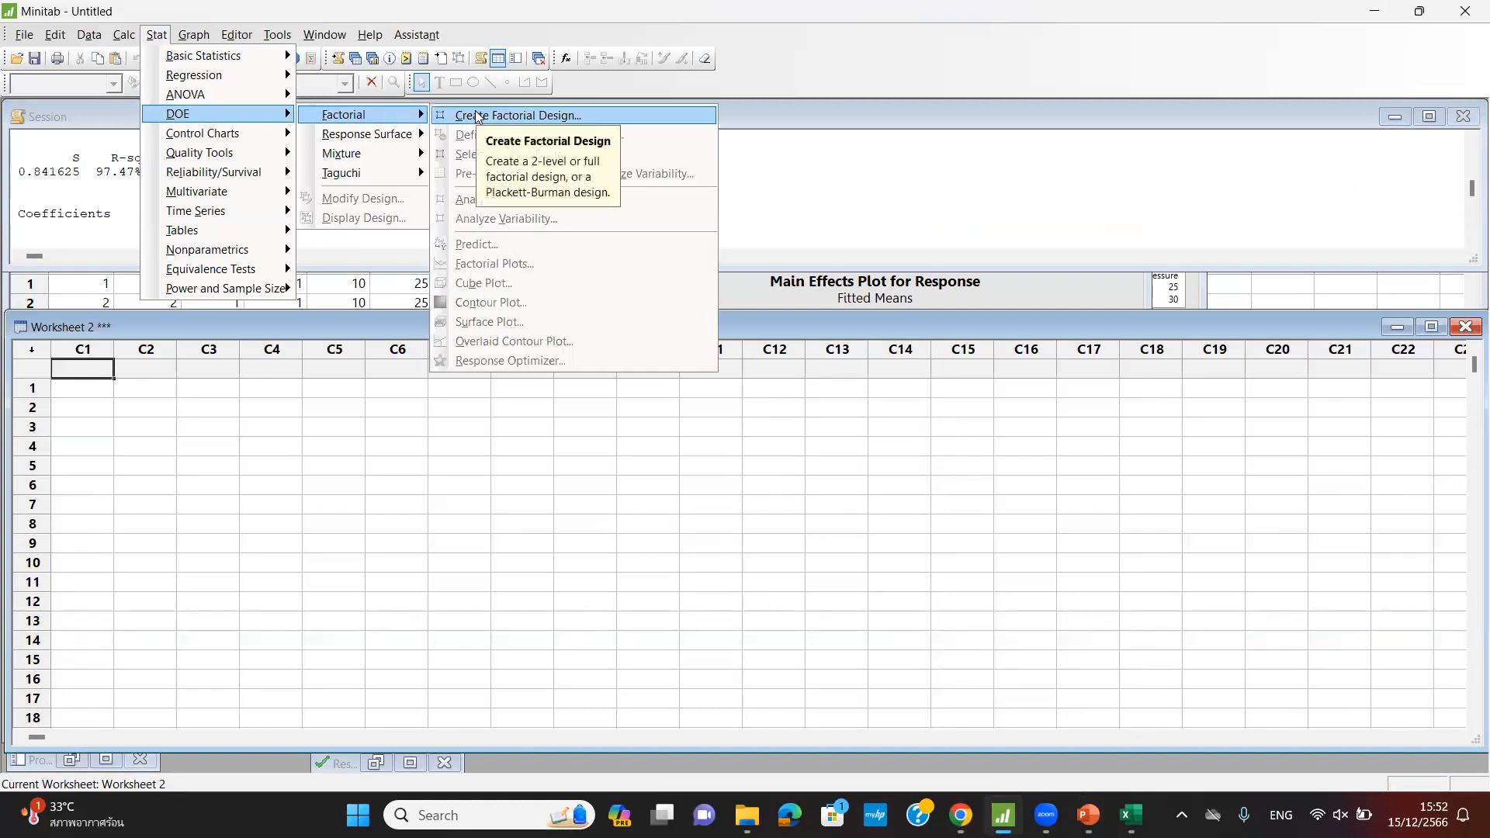
click(477, 116)
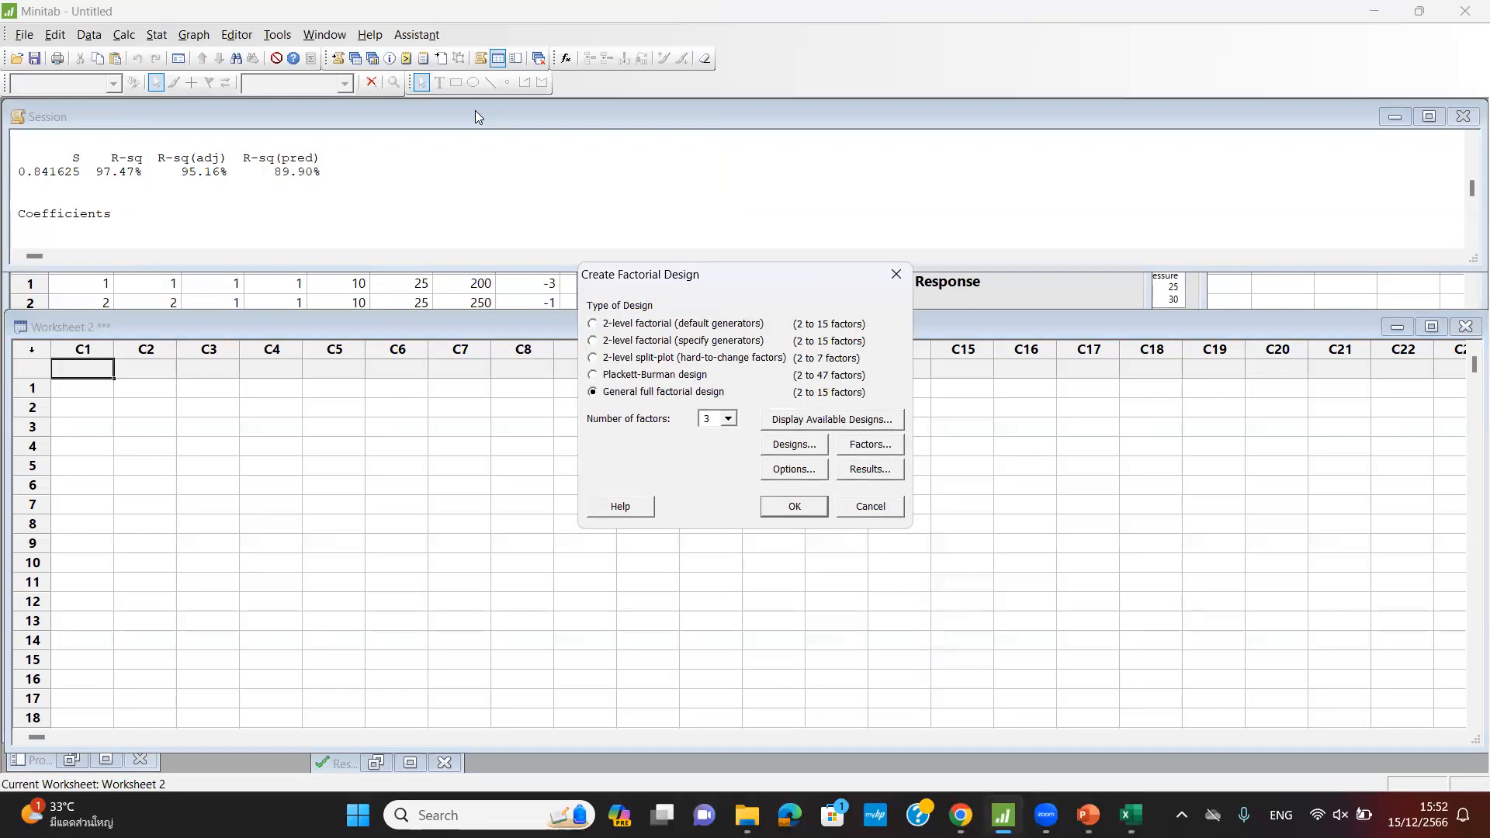
- Set the design to 2 factors and name them GC and FT
click(728, 419)
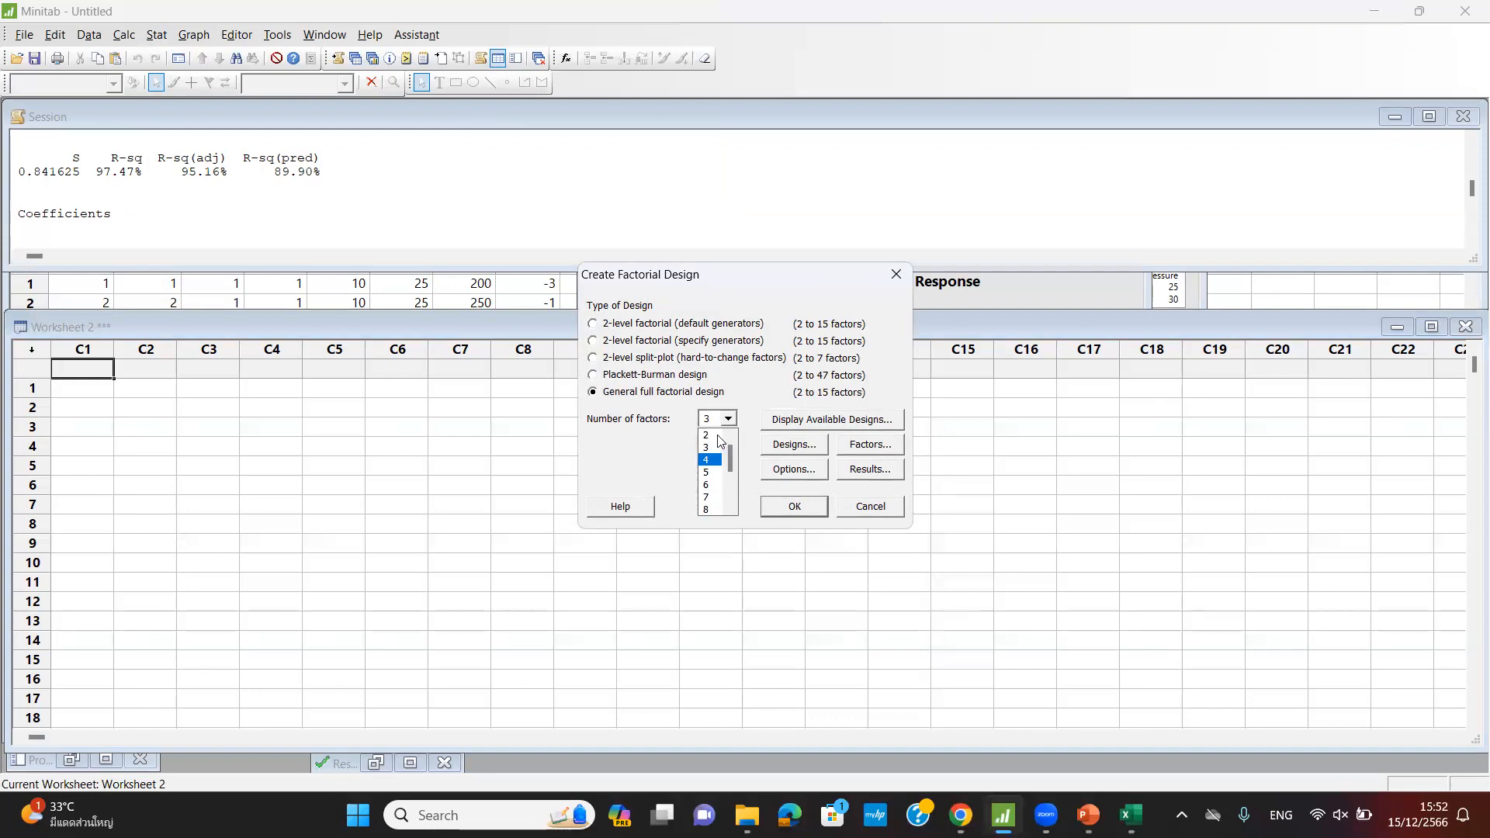
click(717, 435)
click(796, 445)
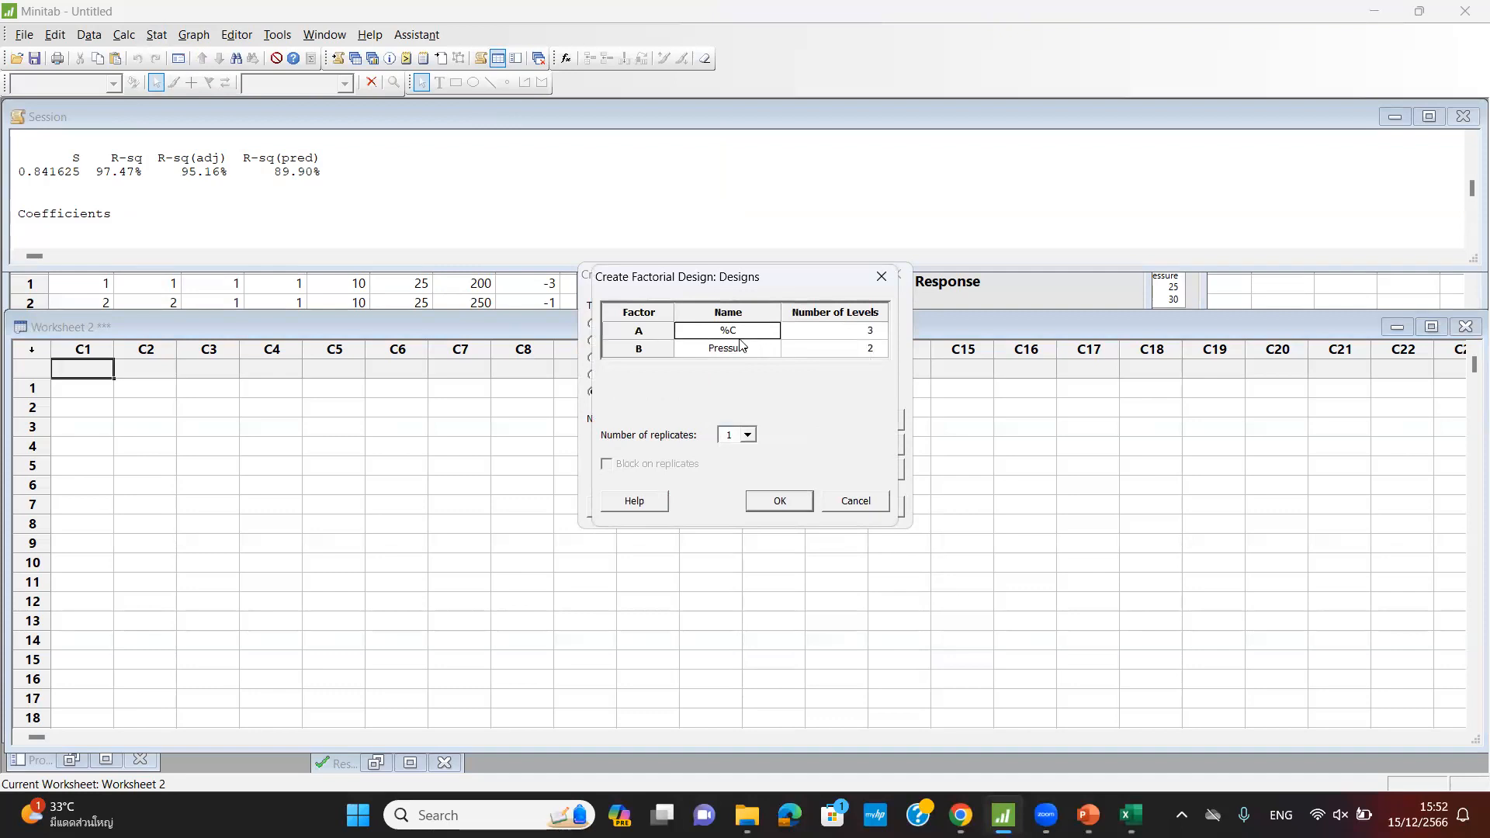
click(737, 329)
drag(737, 329, 698, 330)
text(CC)
click(737, 349)
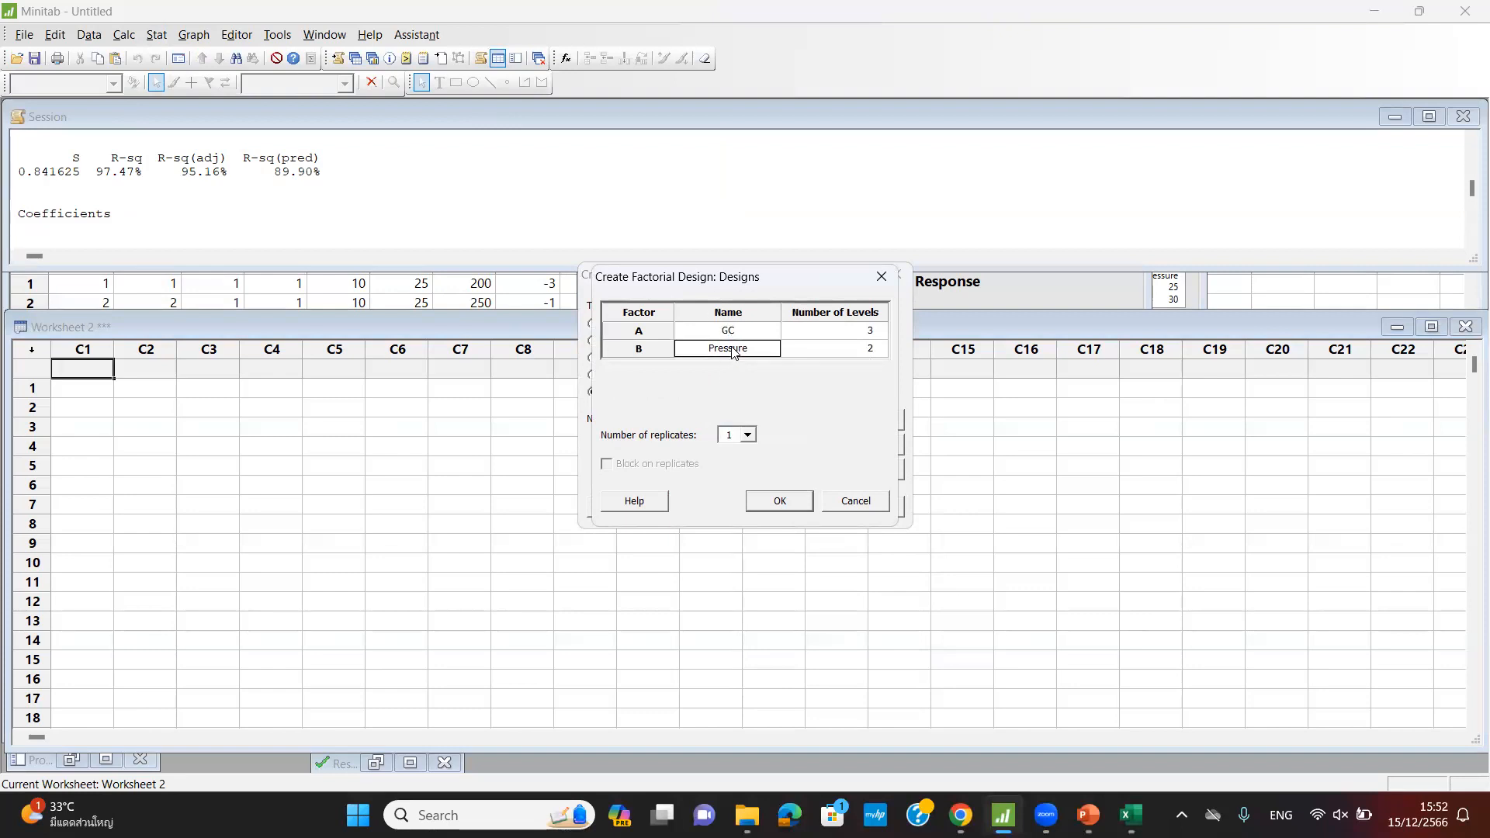
drag(750, 350, 692, 352)
text(FT)
- Use 4 replicates, blocked on replicates, and confirm the design
click(747, 435)
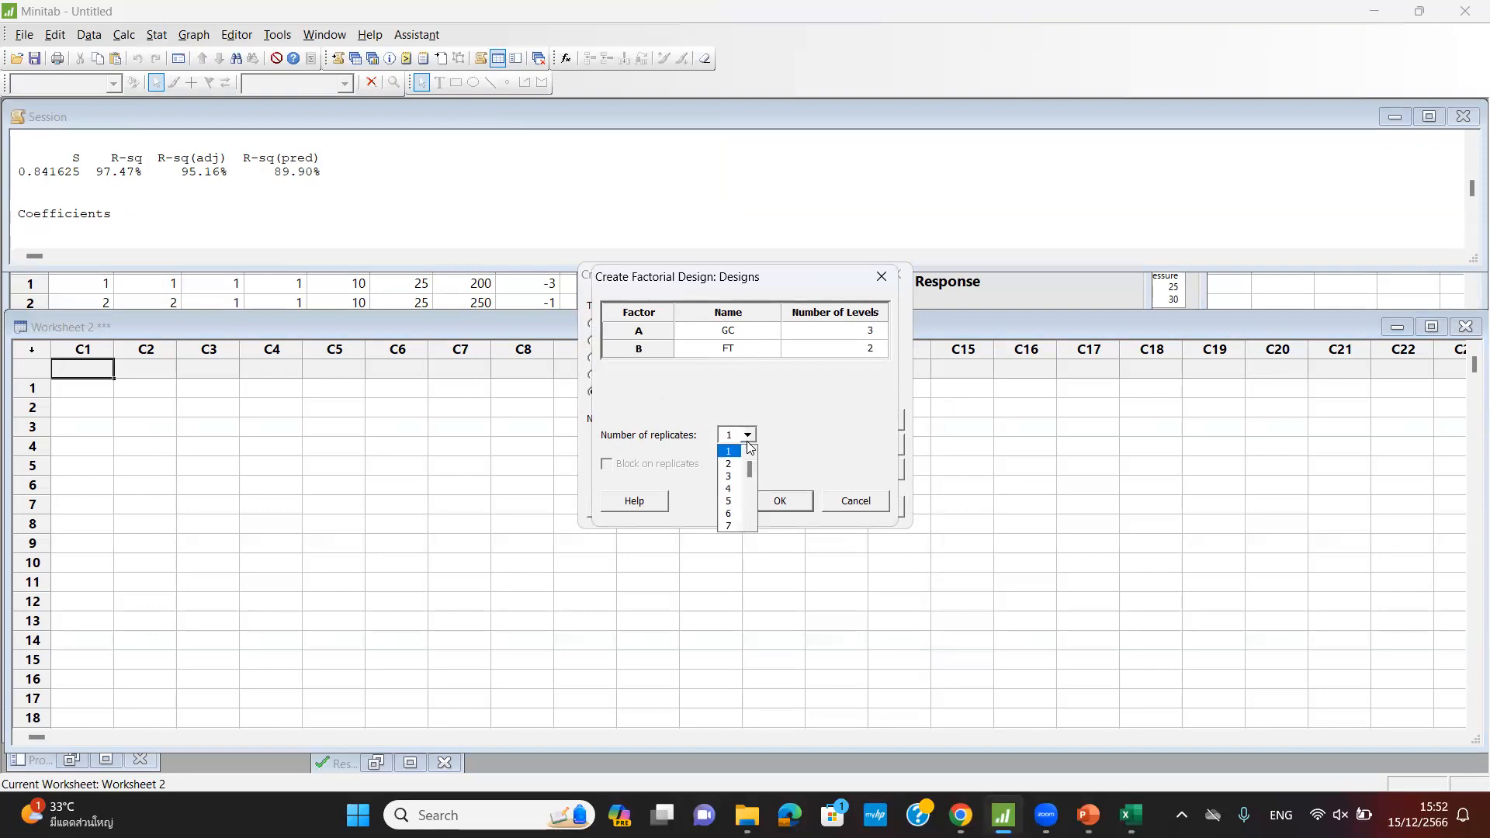
click(733, 488)
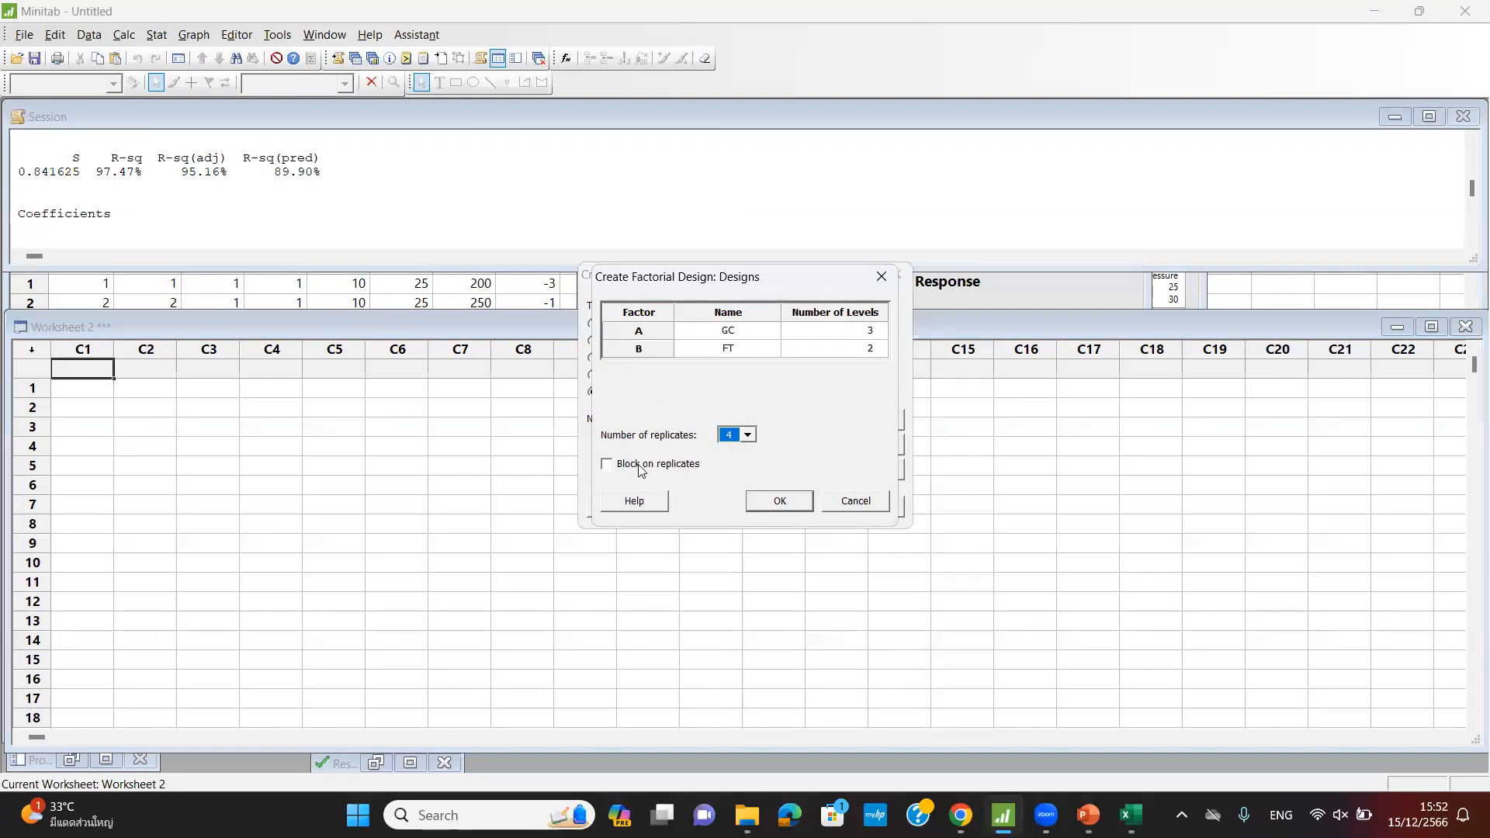
click(607, 466)
click(779, 501)
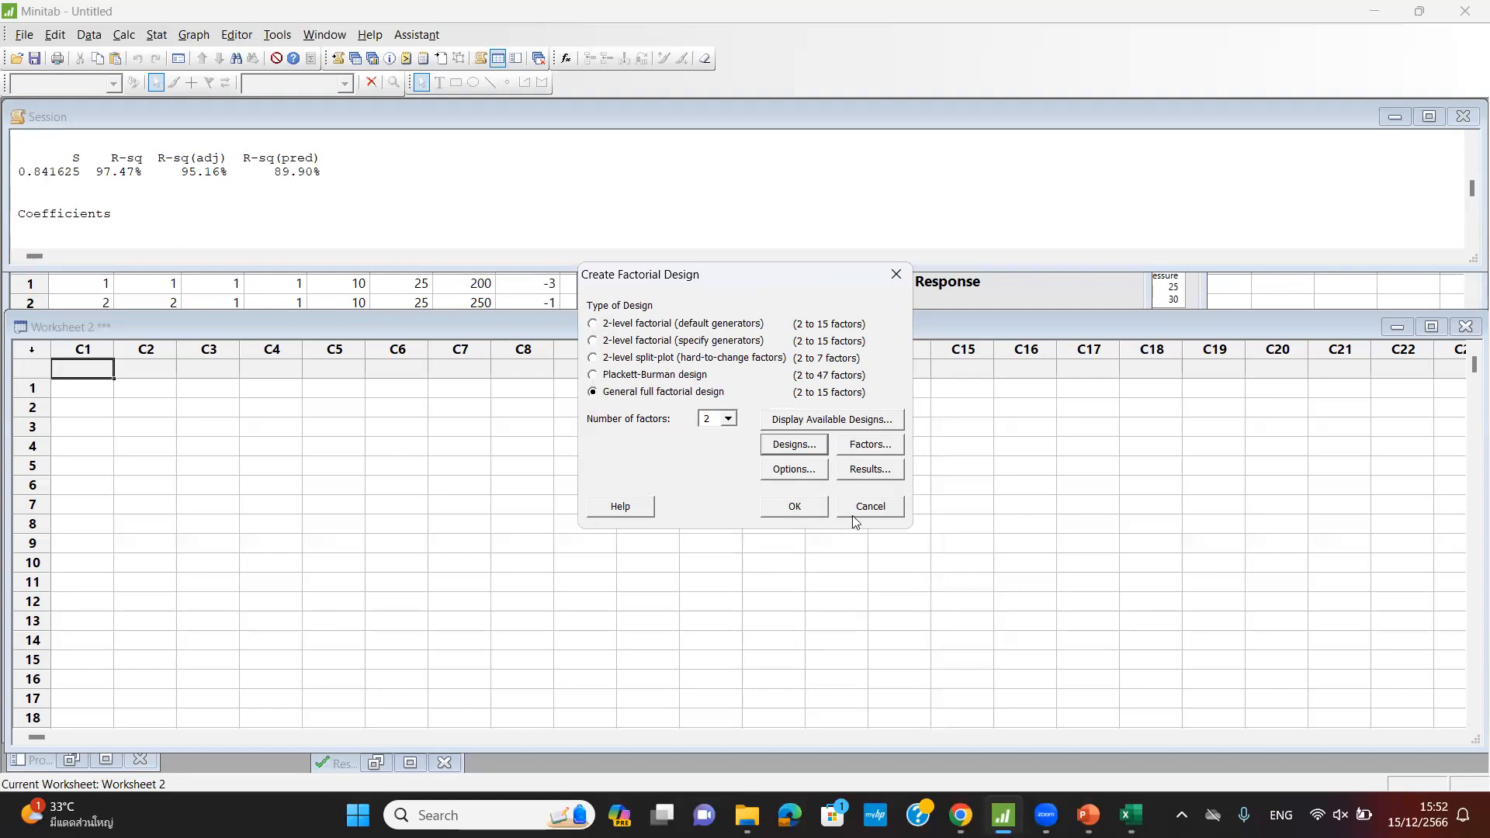
click(866, 448)
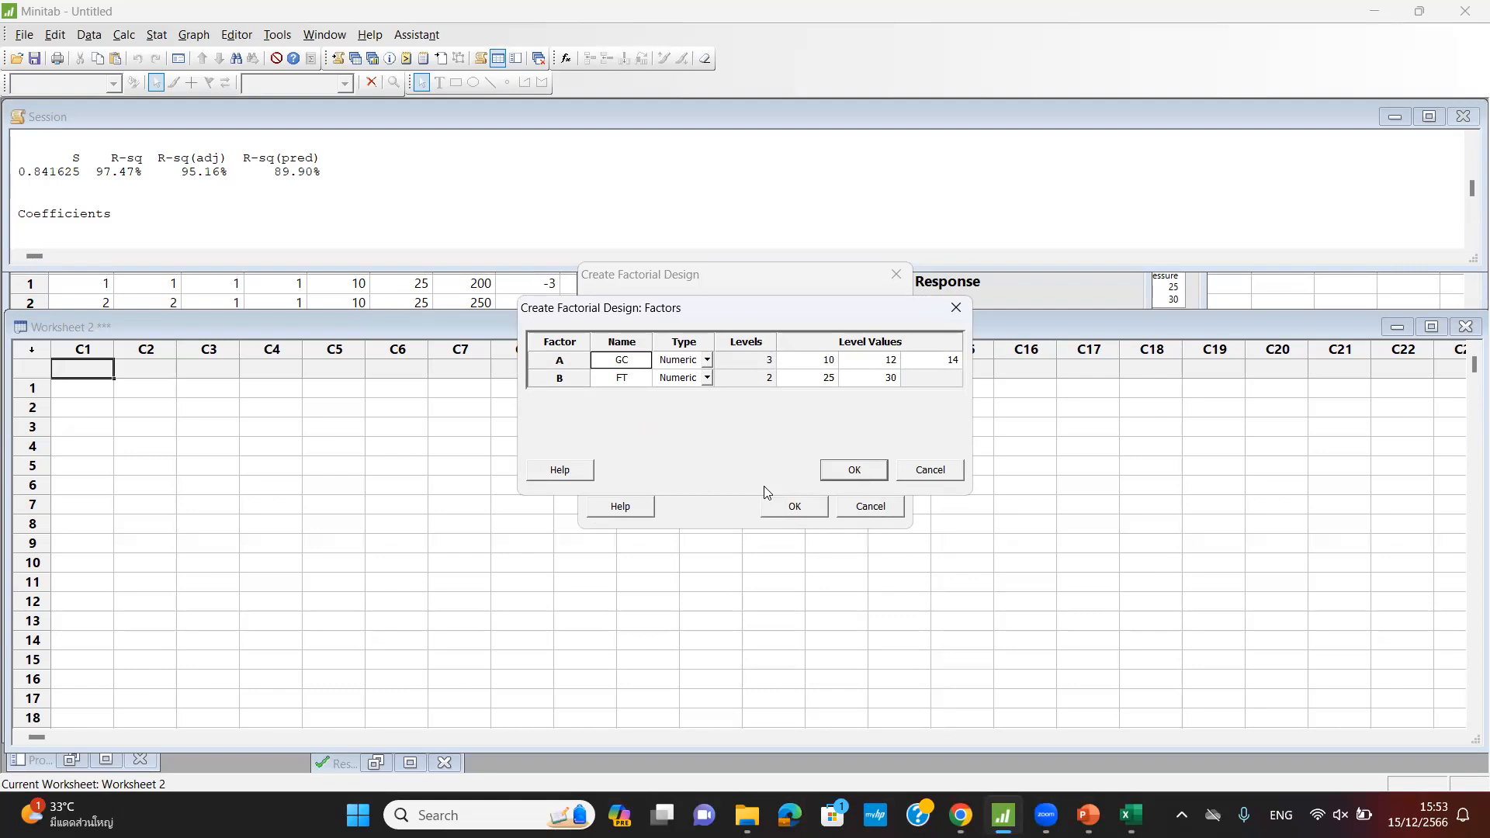
- Give factor GC numeric levels 1, 2 and 3
click(824, 368)
key(BackSpace)
key(Tab)
text(2)
click(944, 363)
key(BackSpace)
key(BackSpace)
text(3)
click(707, 363)
click(688, 391)
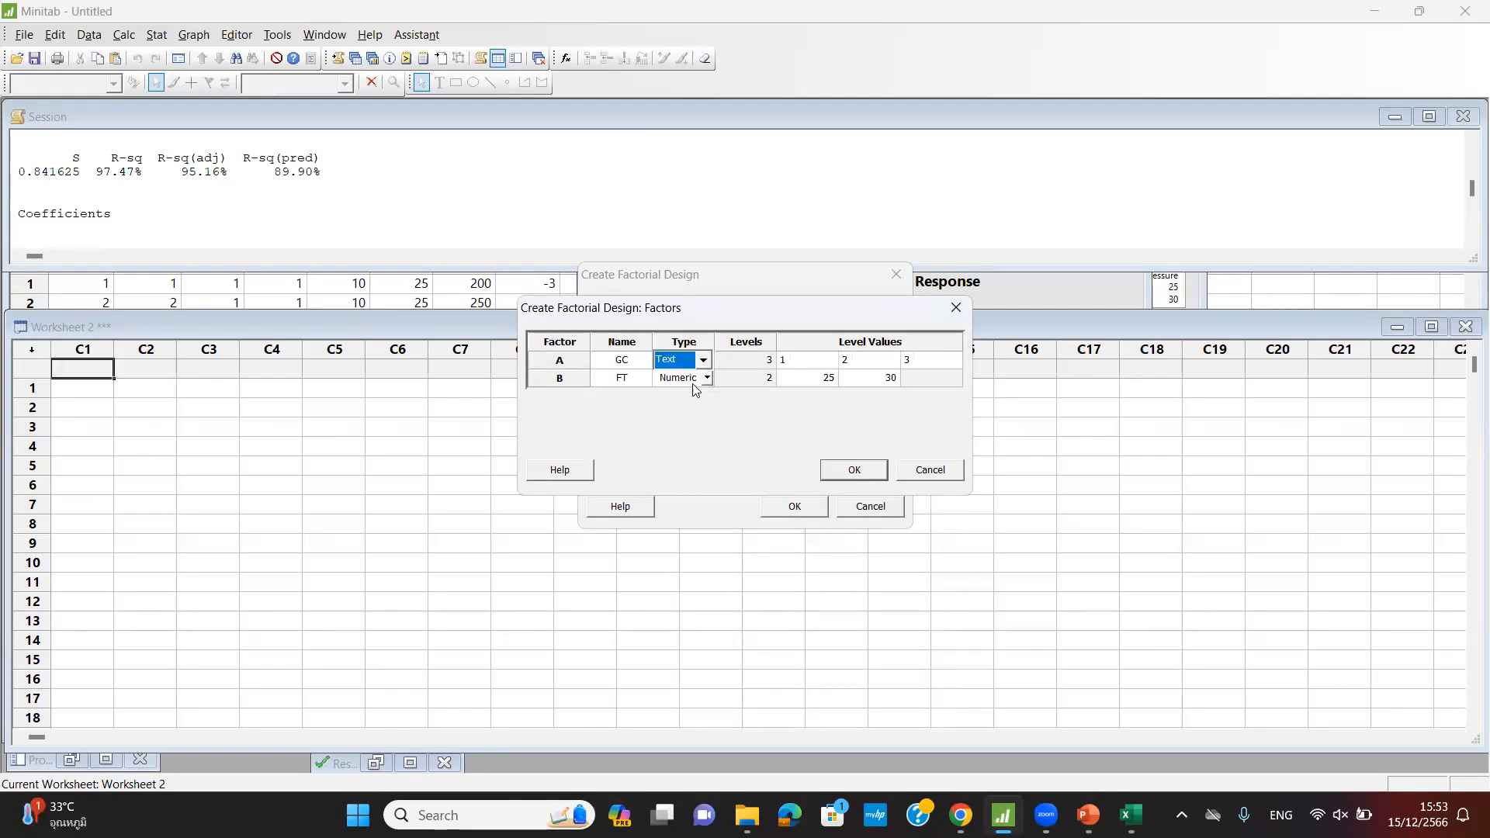
click(703, 360)
click(689, 379)
- Give factor FT numeric levels 1 and 2 and confirm the factor levels
click(825, 381)
text(1)
key(Tab)
text(2)
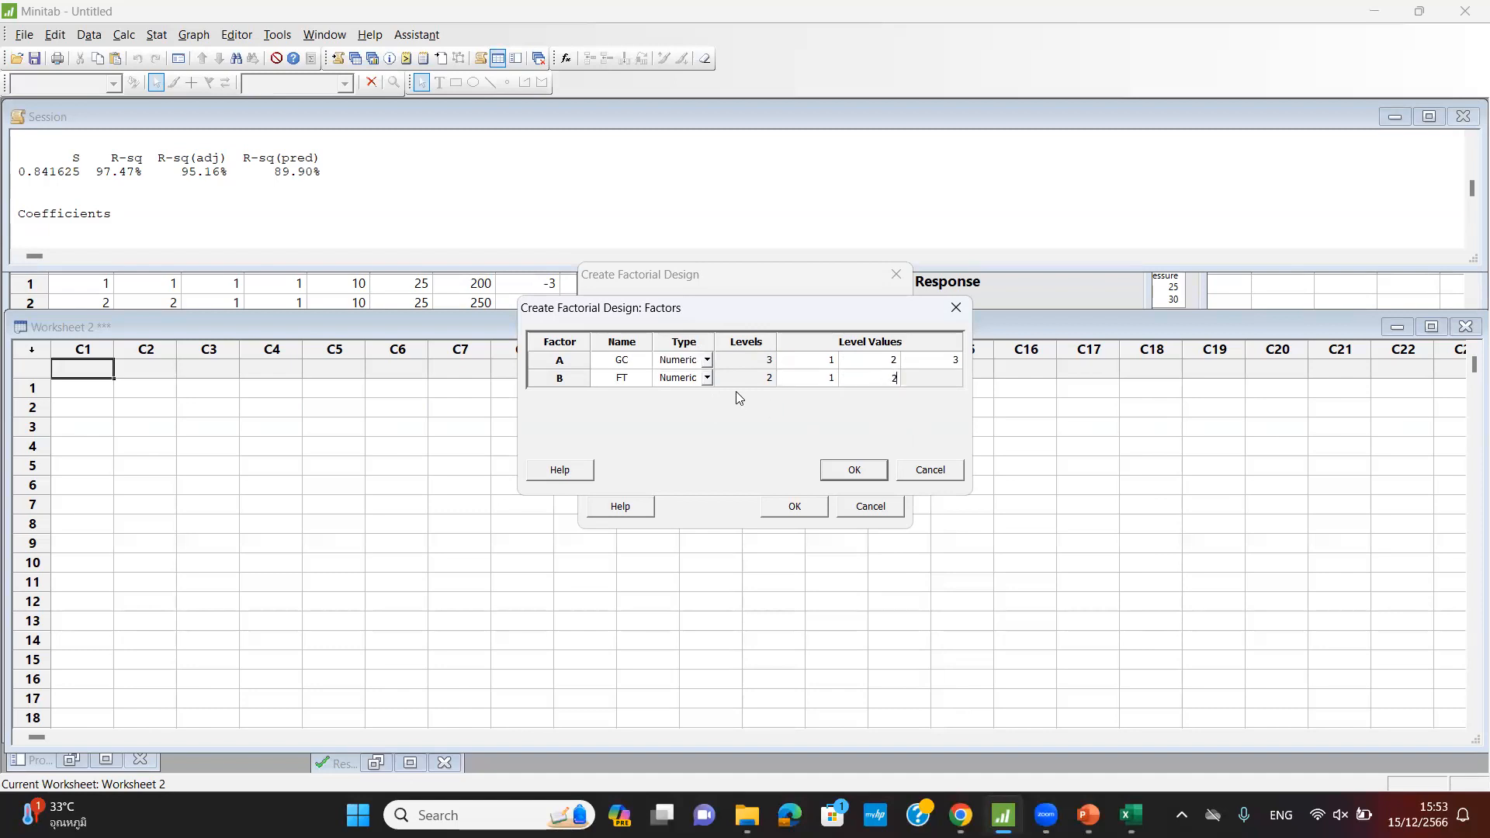
click(707, 380)
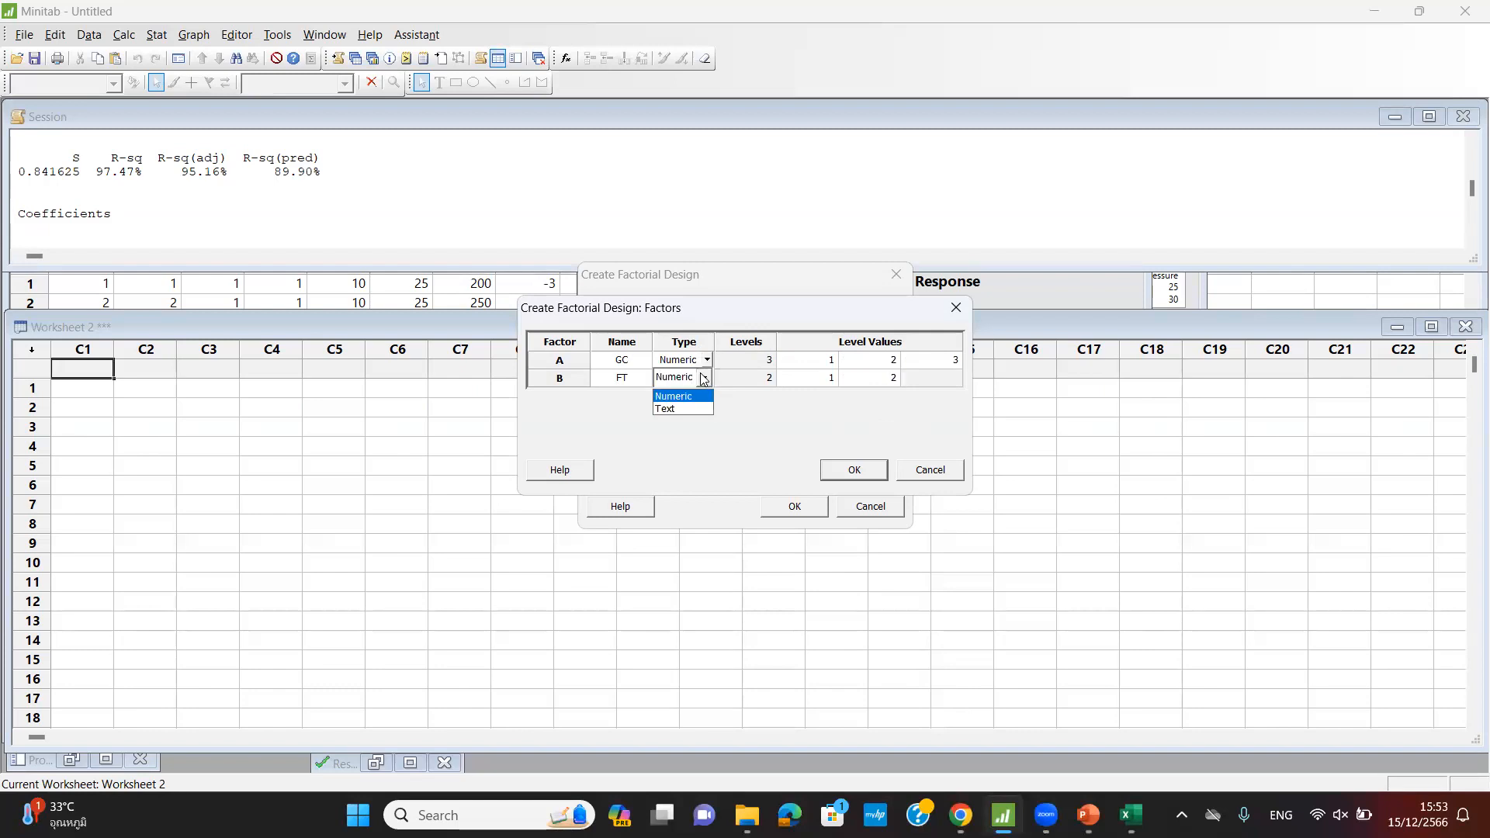
click(758, 422)
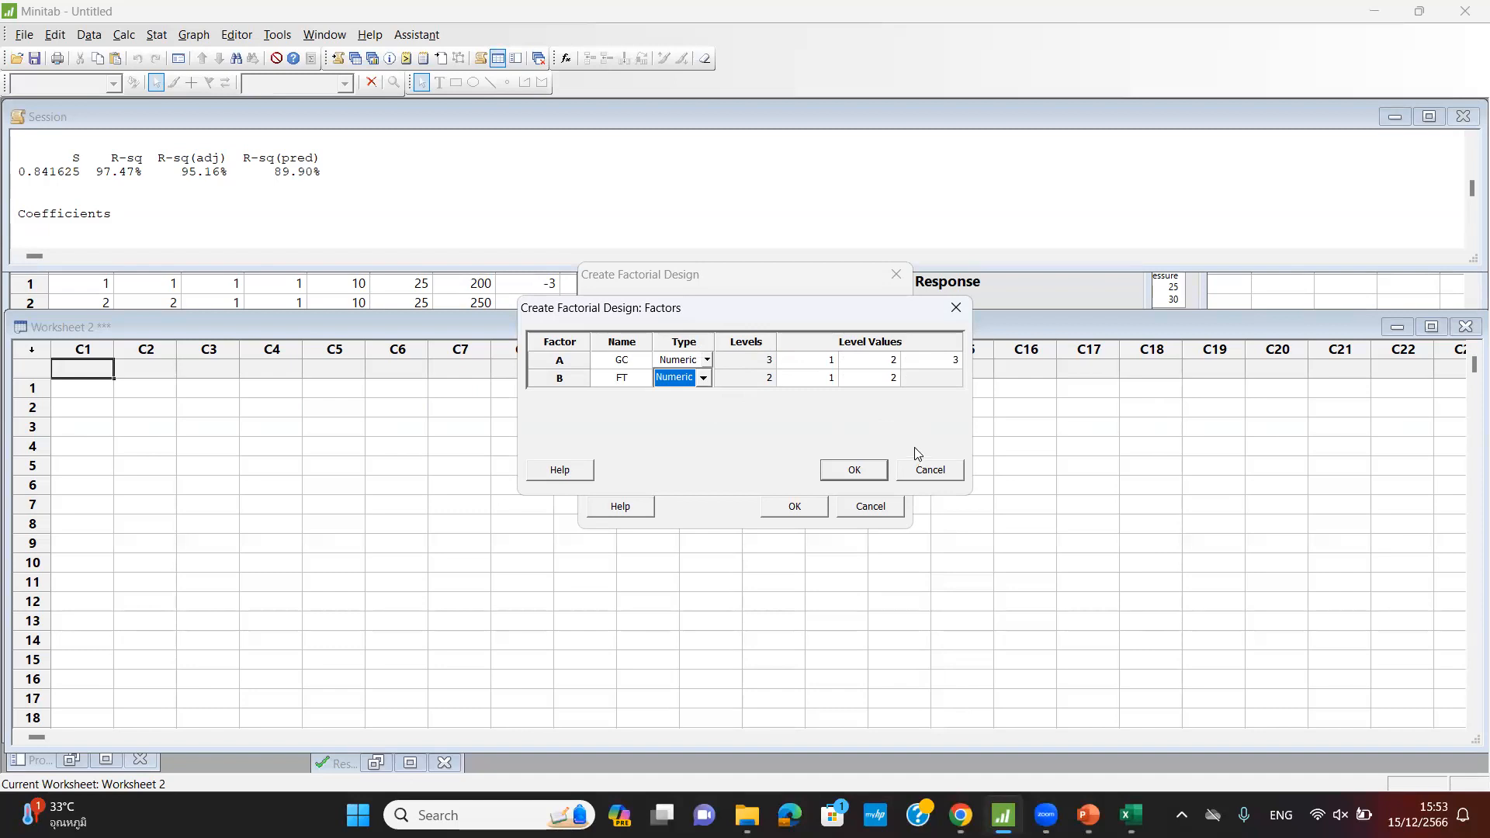
click(861, 471)
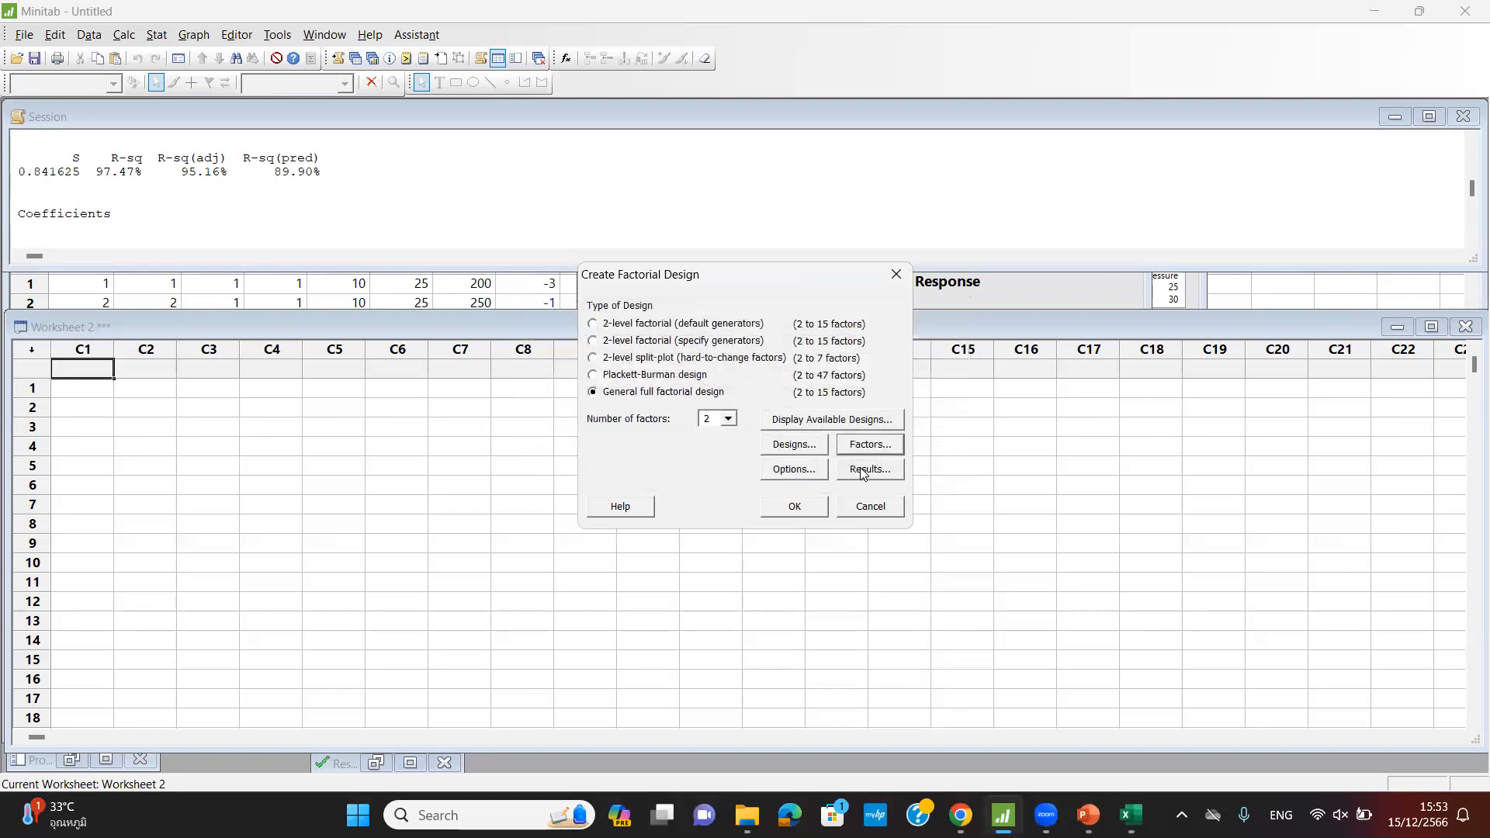
- Keep default options and Summary table results, then generate the design worksheet
click(795, 470)
click(805, 451)
click(869, 470)
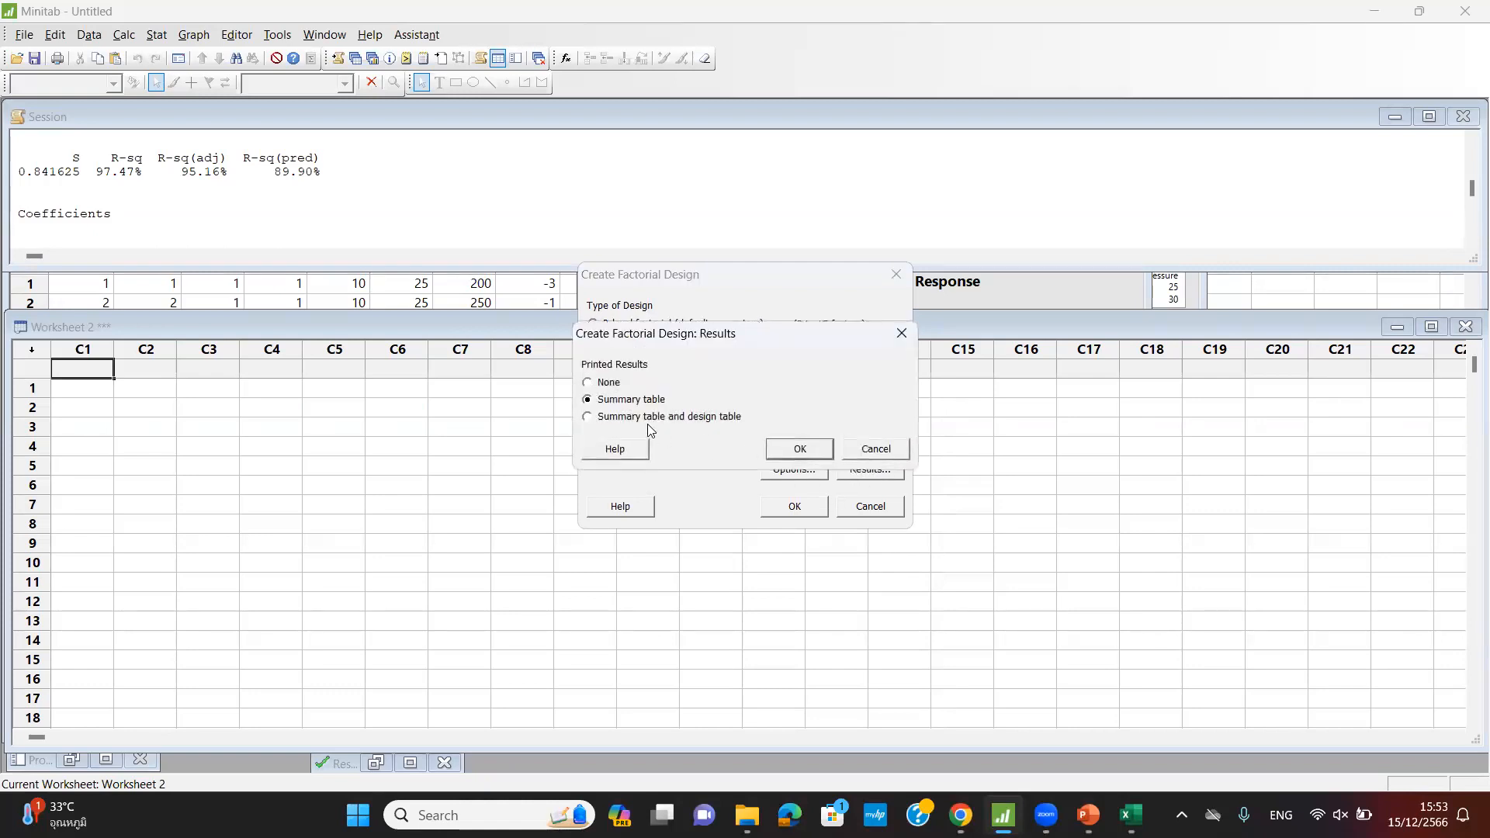
click(797, 448)
click(789, 502)
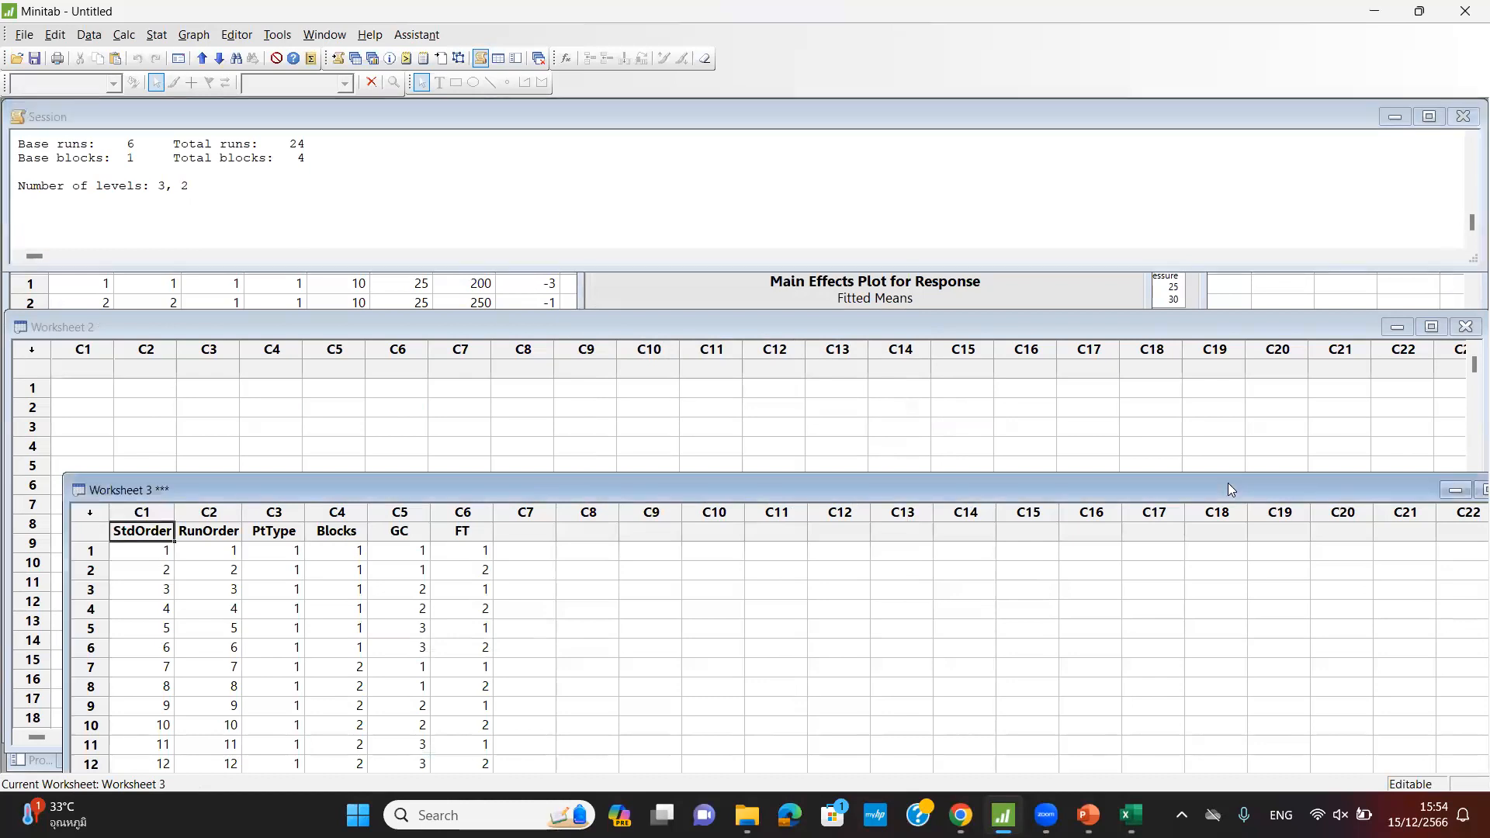
- Maximize Worksheet 3 and name column C7 RESPOSE
drag(1228, 483, 1210, 366)
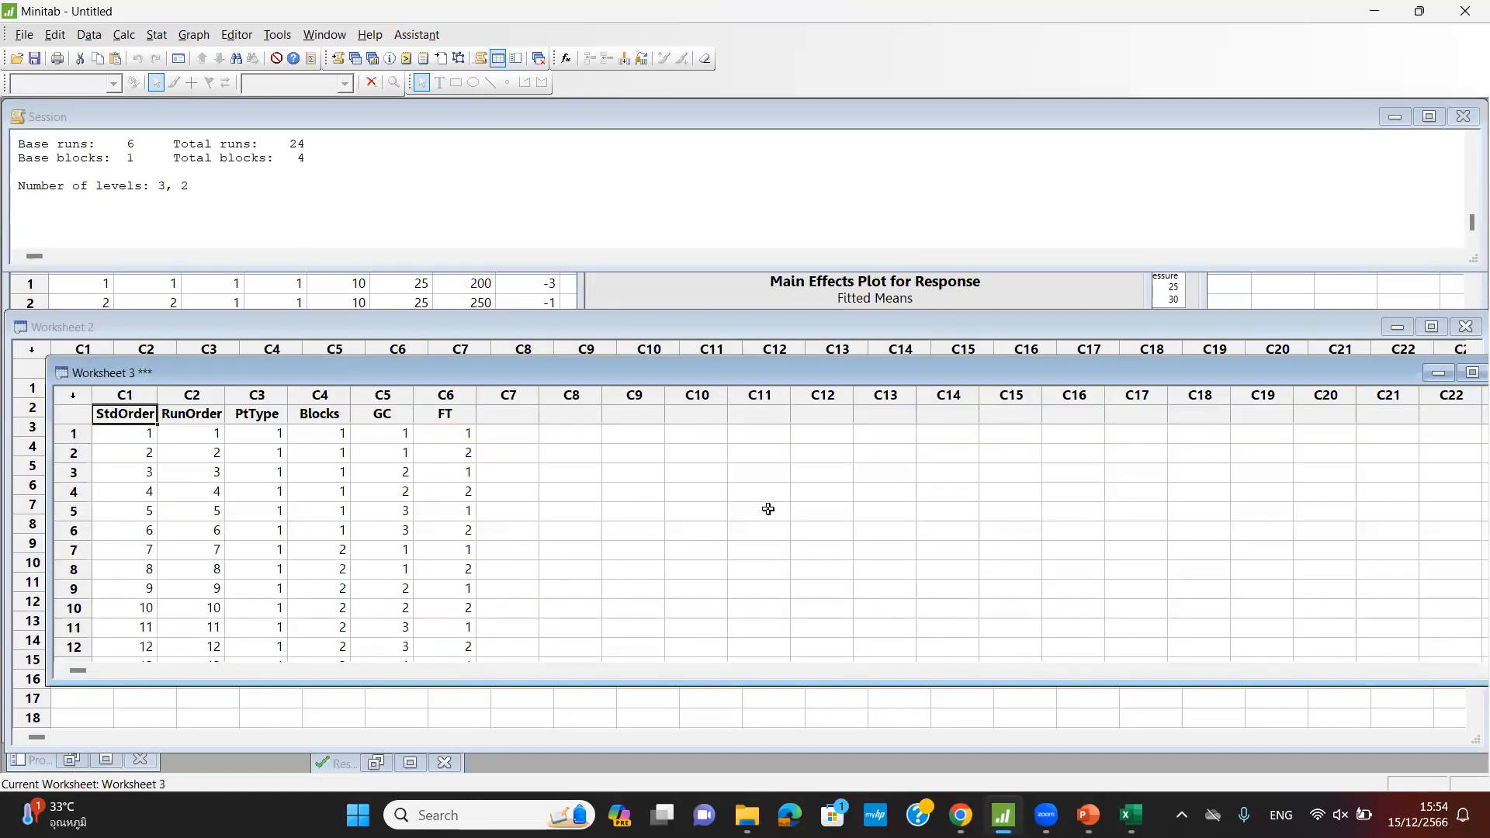
click(1471, 373)
scroll(606, 375, up, 2)
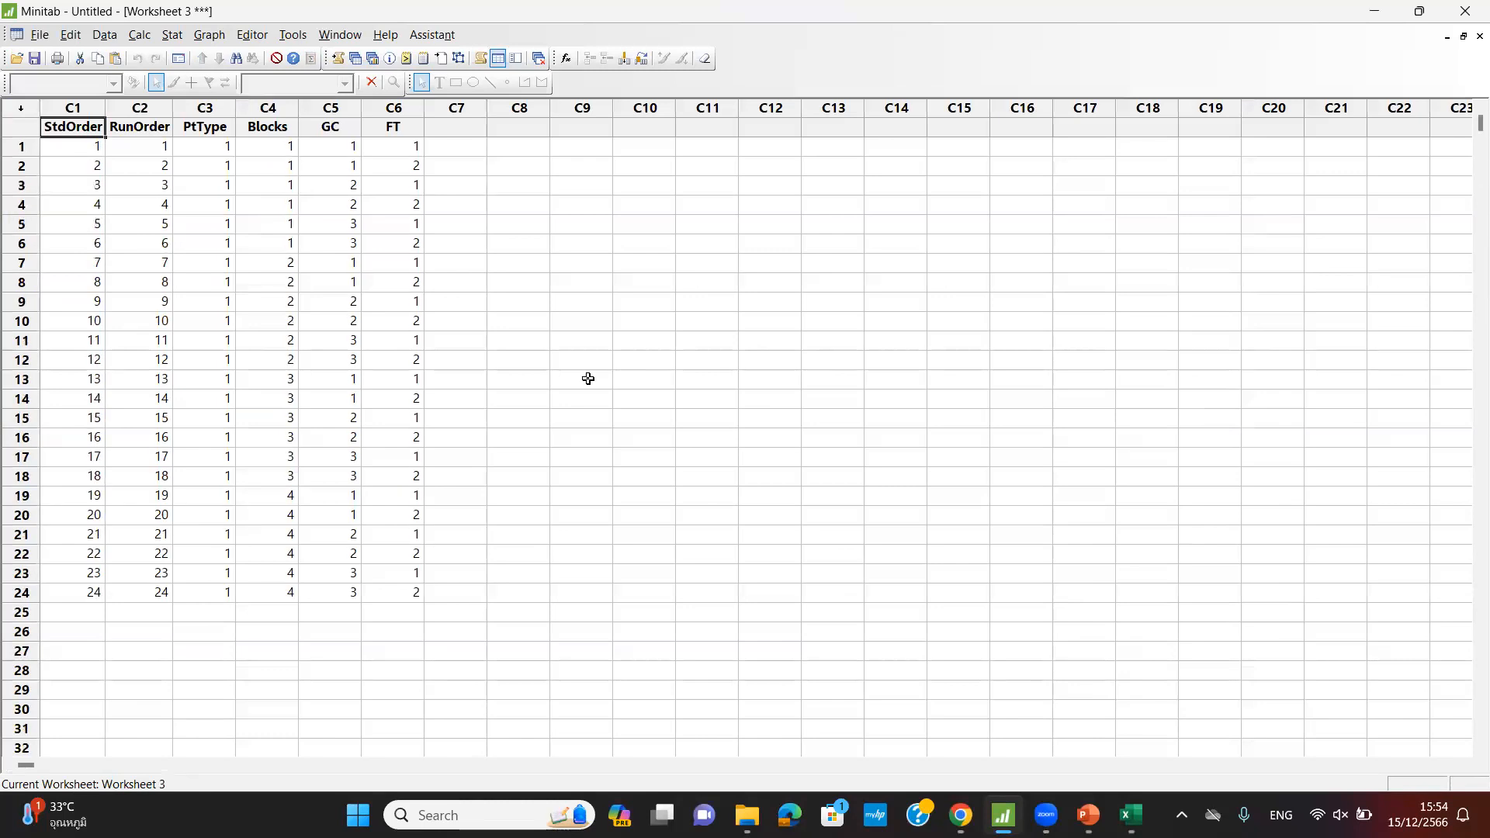
click(465, 127)
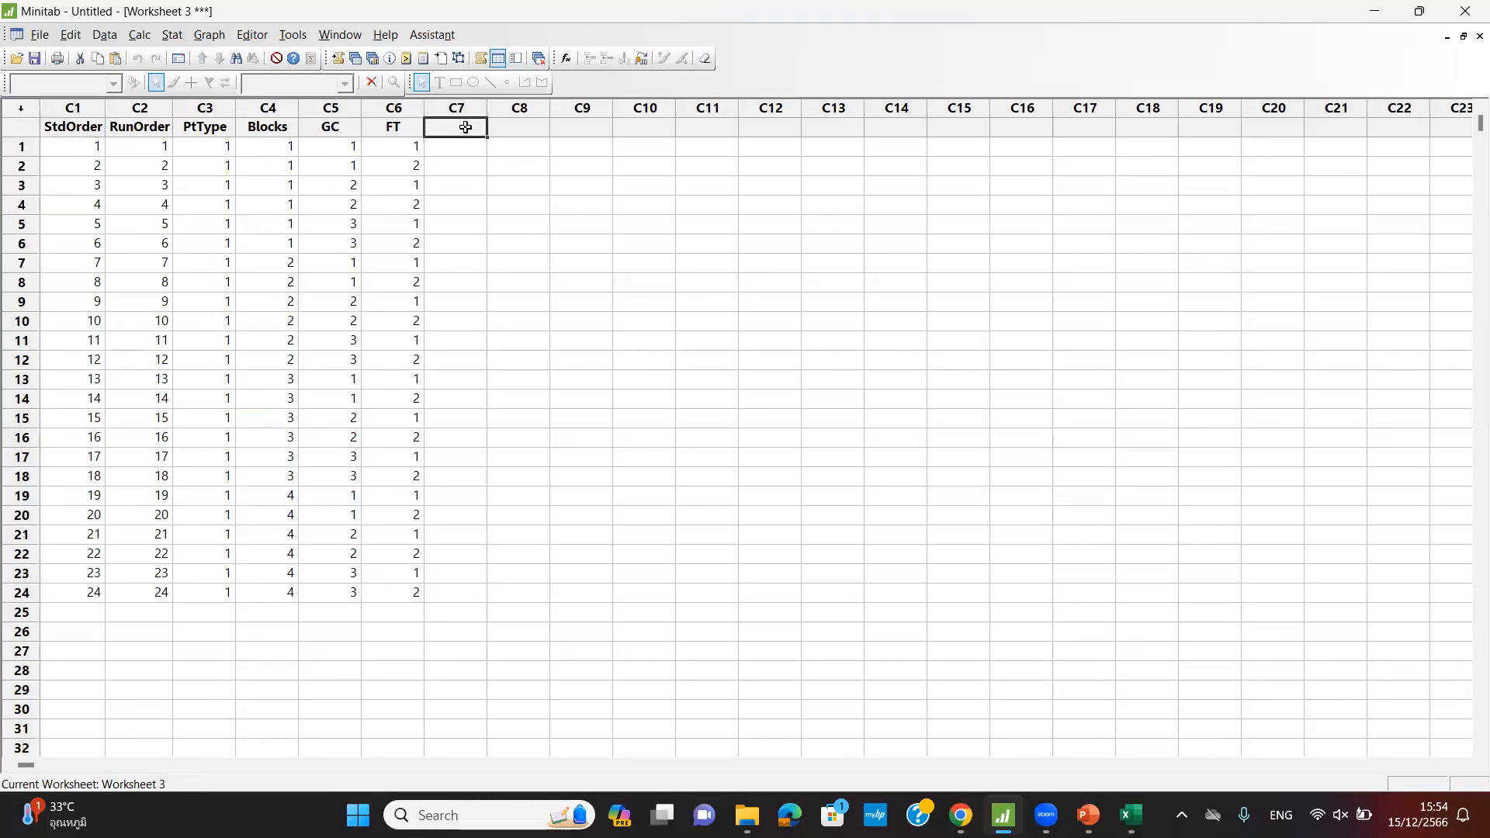
text(RE)
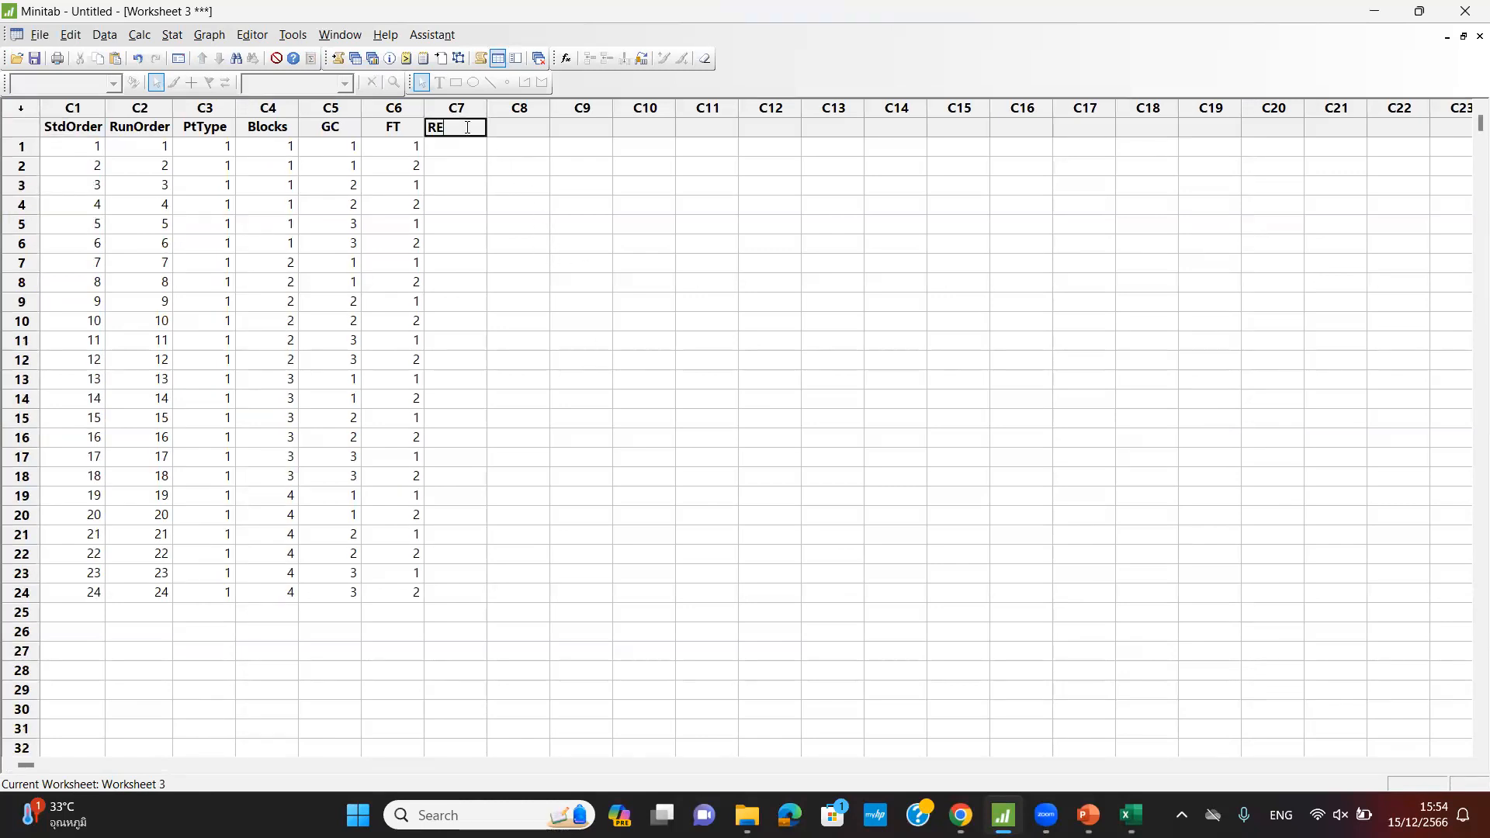
text(SPO)
text(NSE)
key(Return)
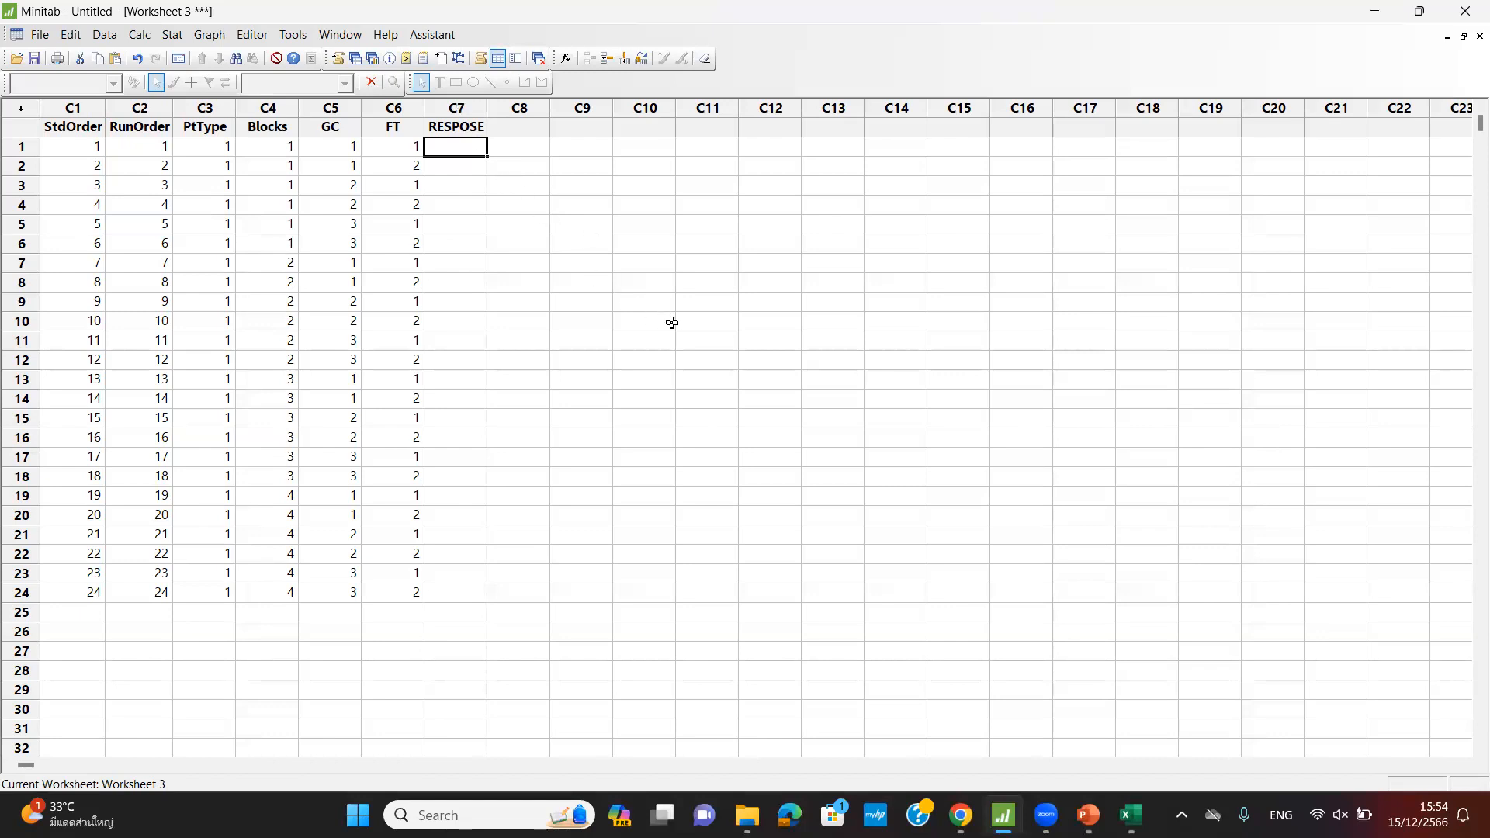
- In Excel's Ex2 sheet, copy the 24 Response values in D2:D25
click(1131, 815)
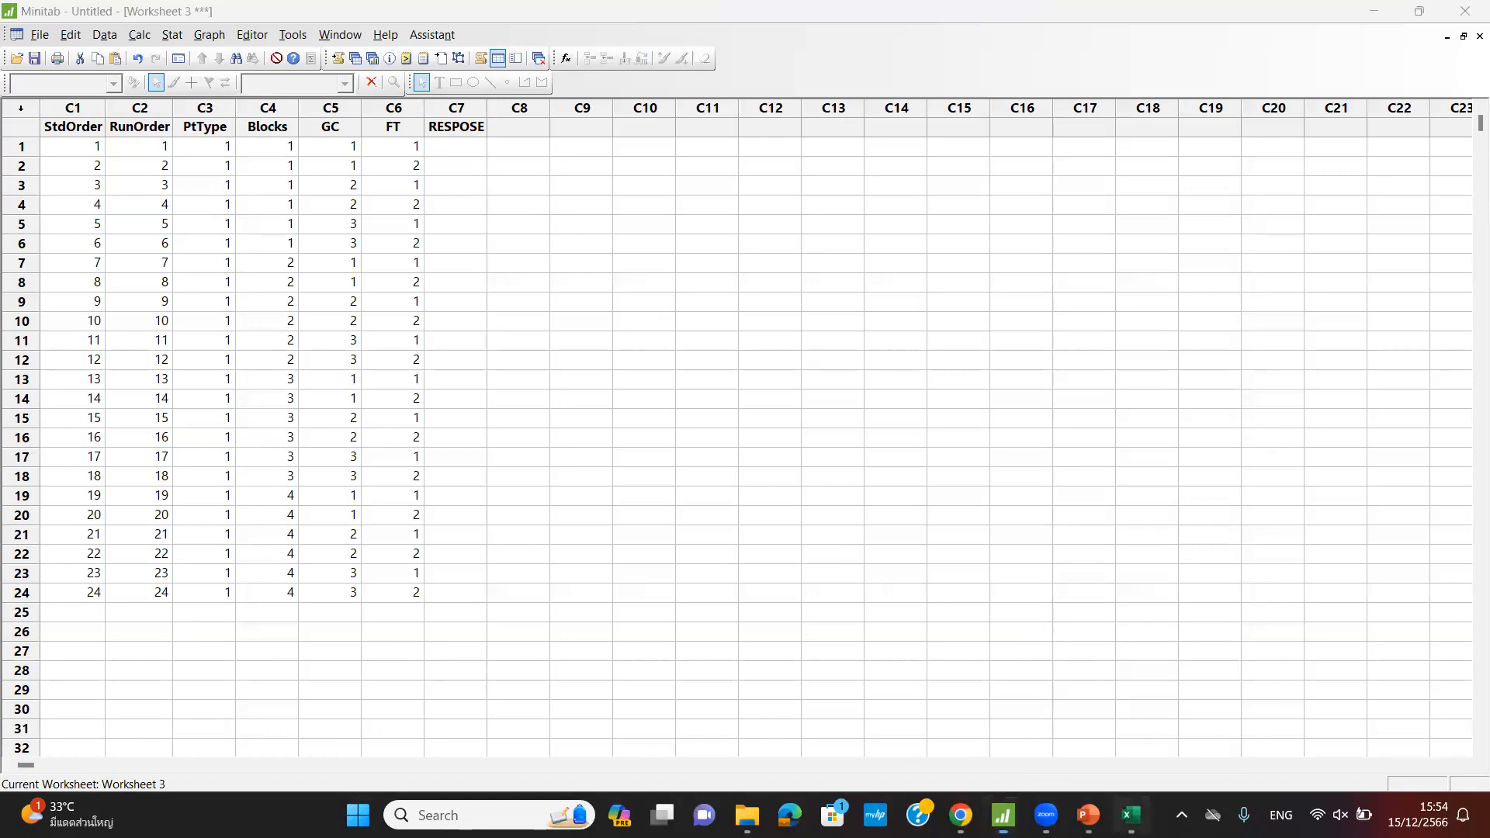
click(170, 753)
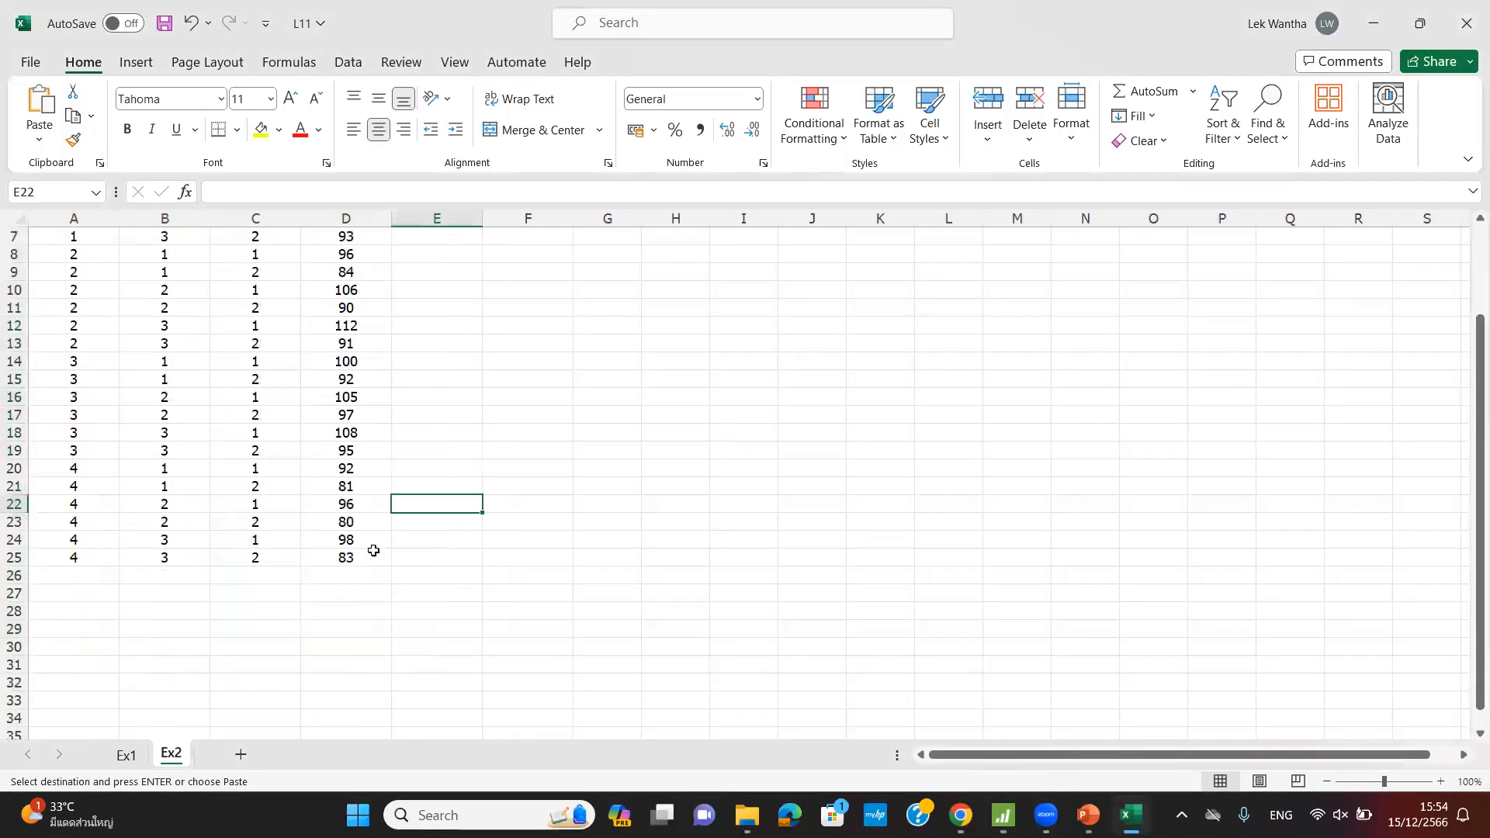
scroll(373, 550, up, 2)
drag(341, 252, 354, 666)
right_click(354, 665)
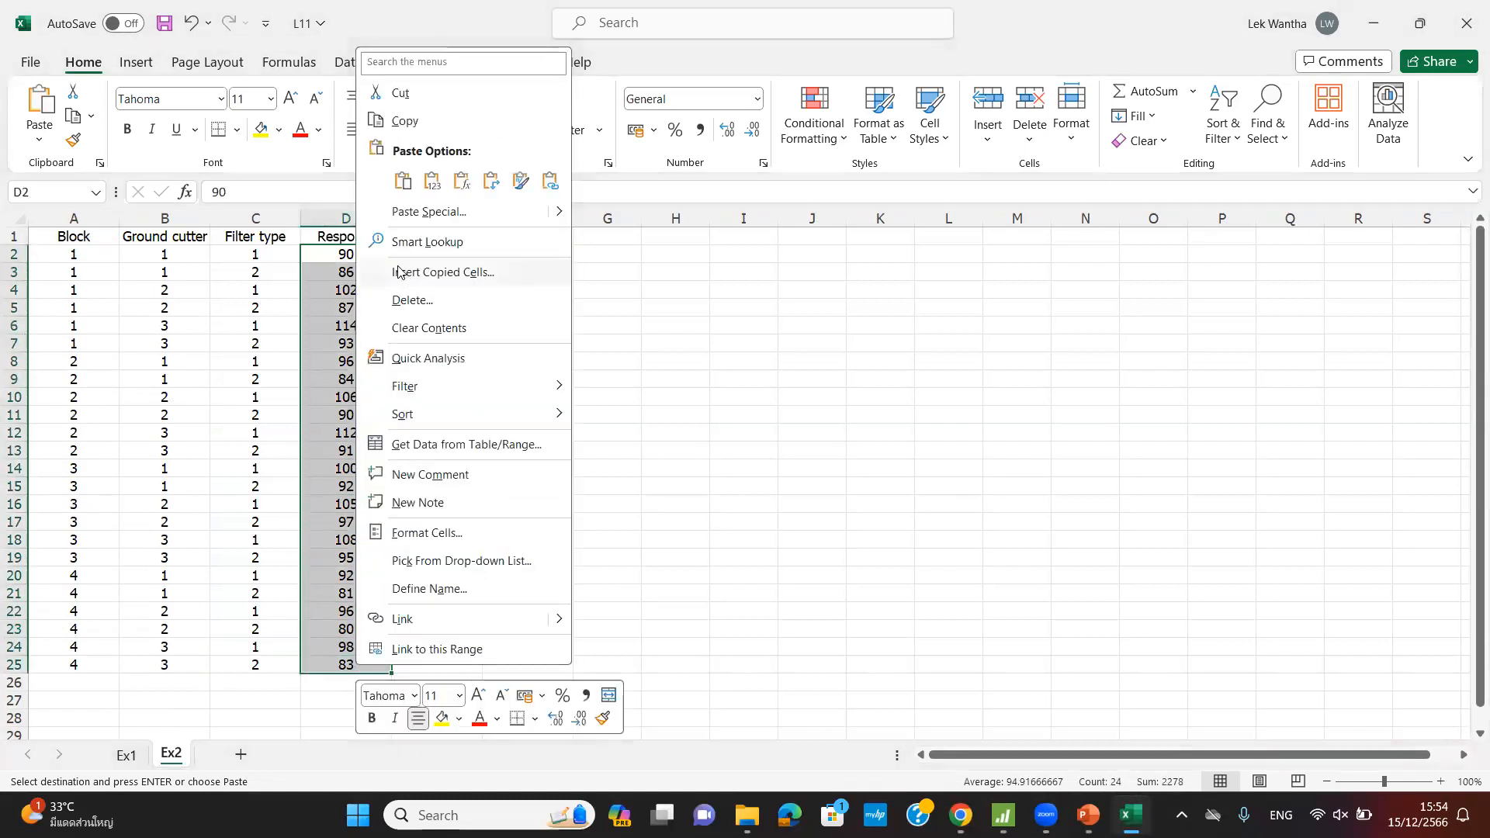
click(424, 128)
- Paste the copied values into column C7 RESPOSE starting at row 1
mouse_move(1088, 814)
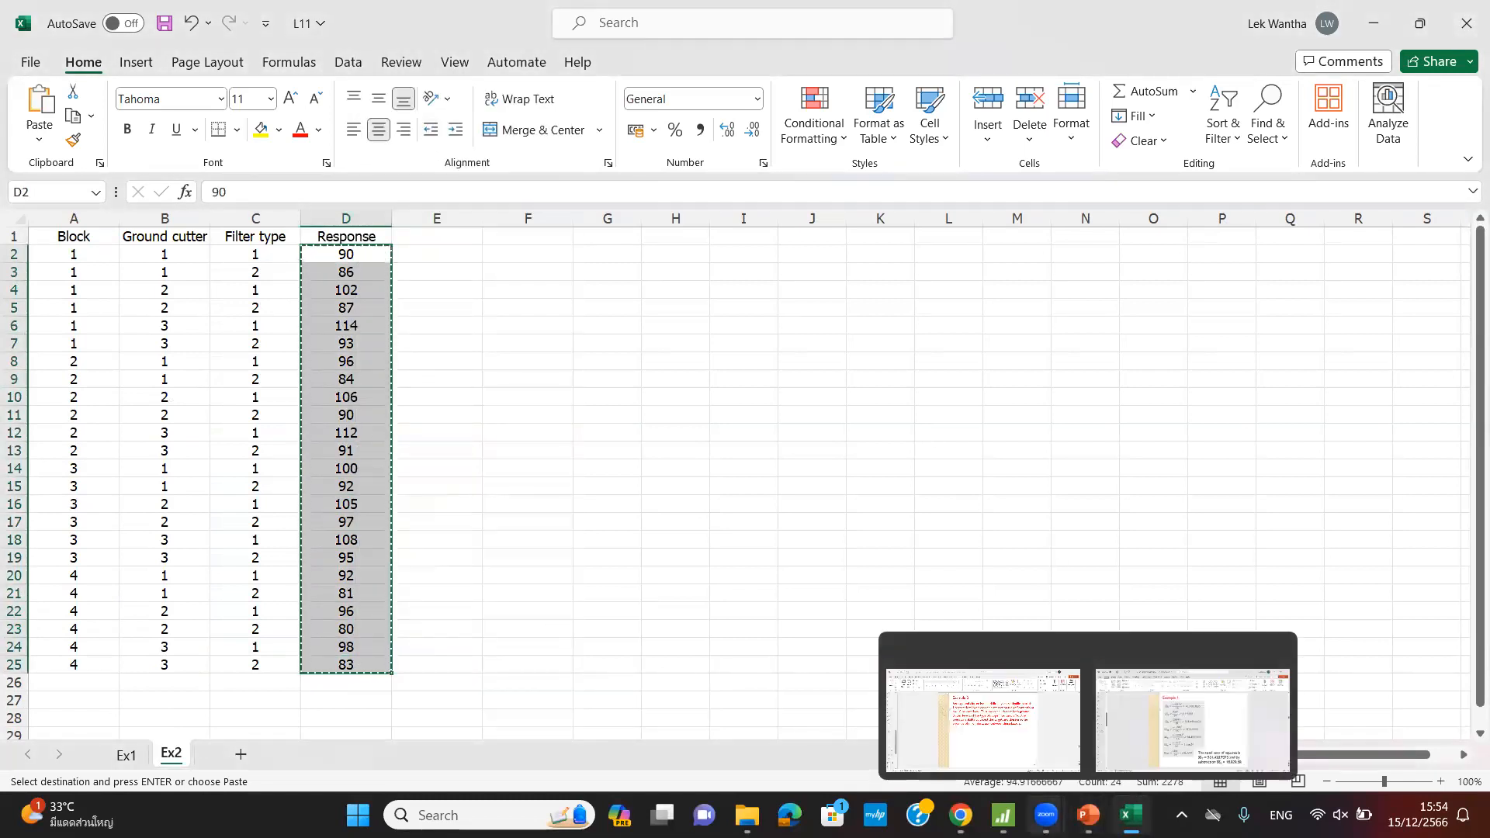
click(1003, 815)
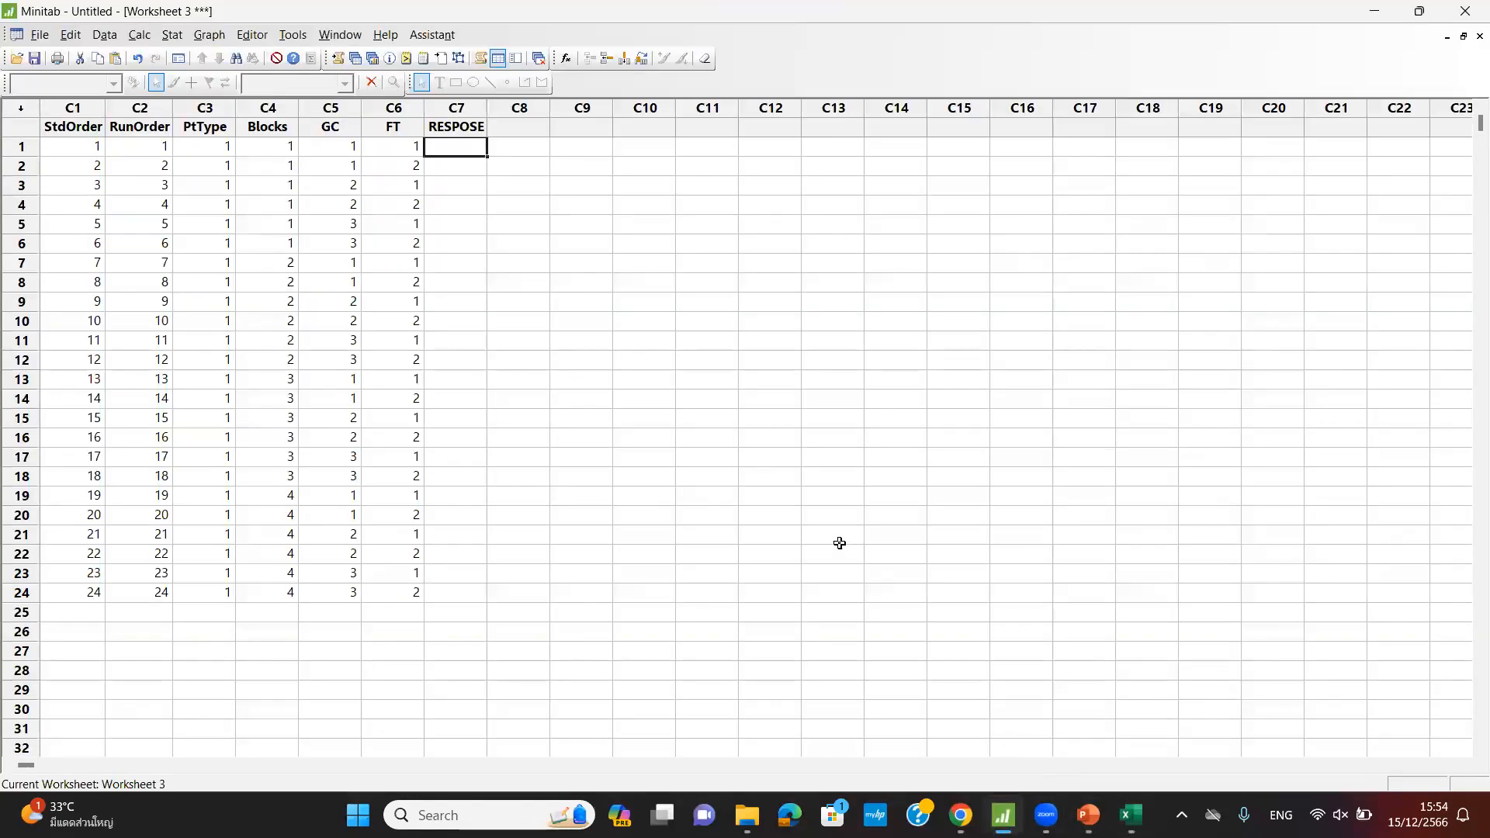
right_click(458, 146)
click(510, 280)
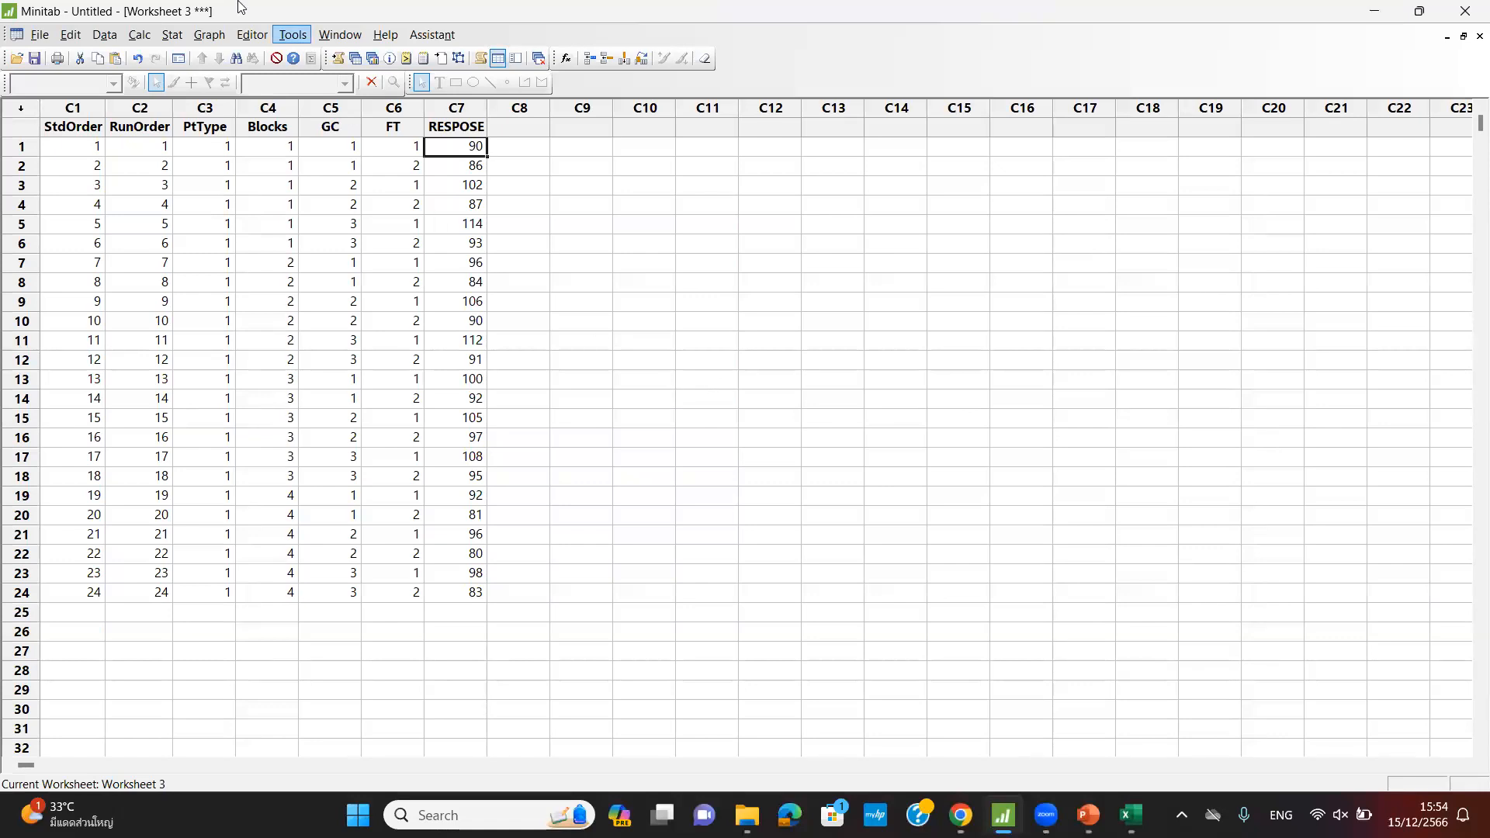
- Analyze the factorial design with RESPOSE as response, keeping default terms and options
click(175, 35)
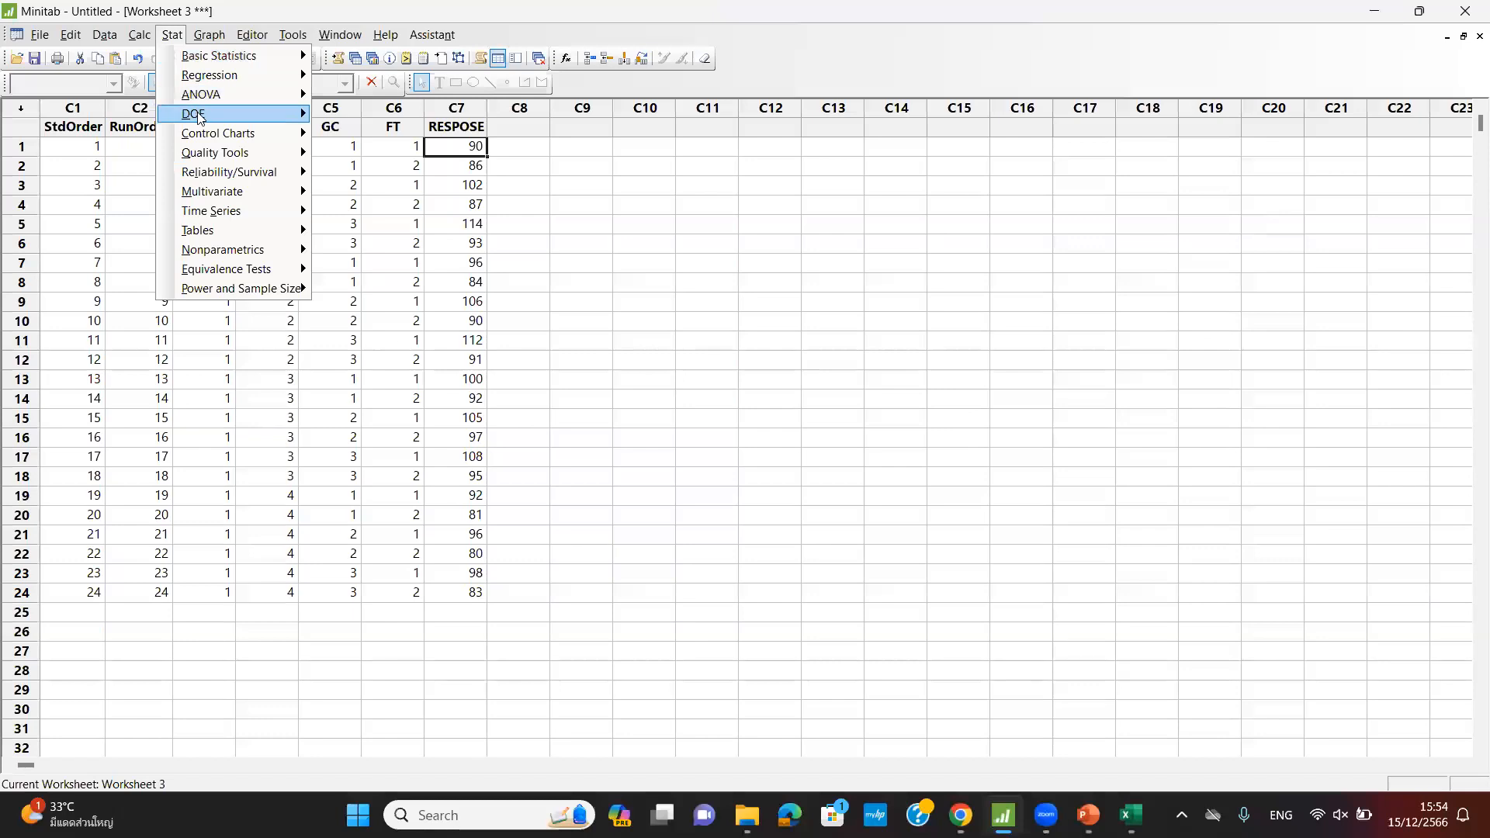
mouse_move(200, 116)
mouse_move(419, 116)
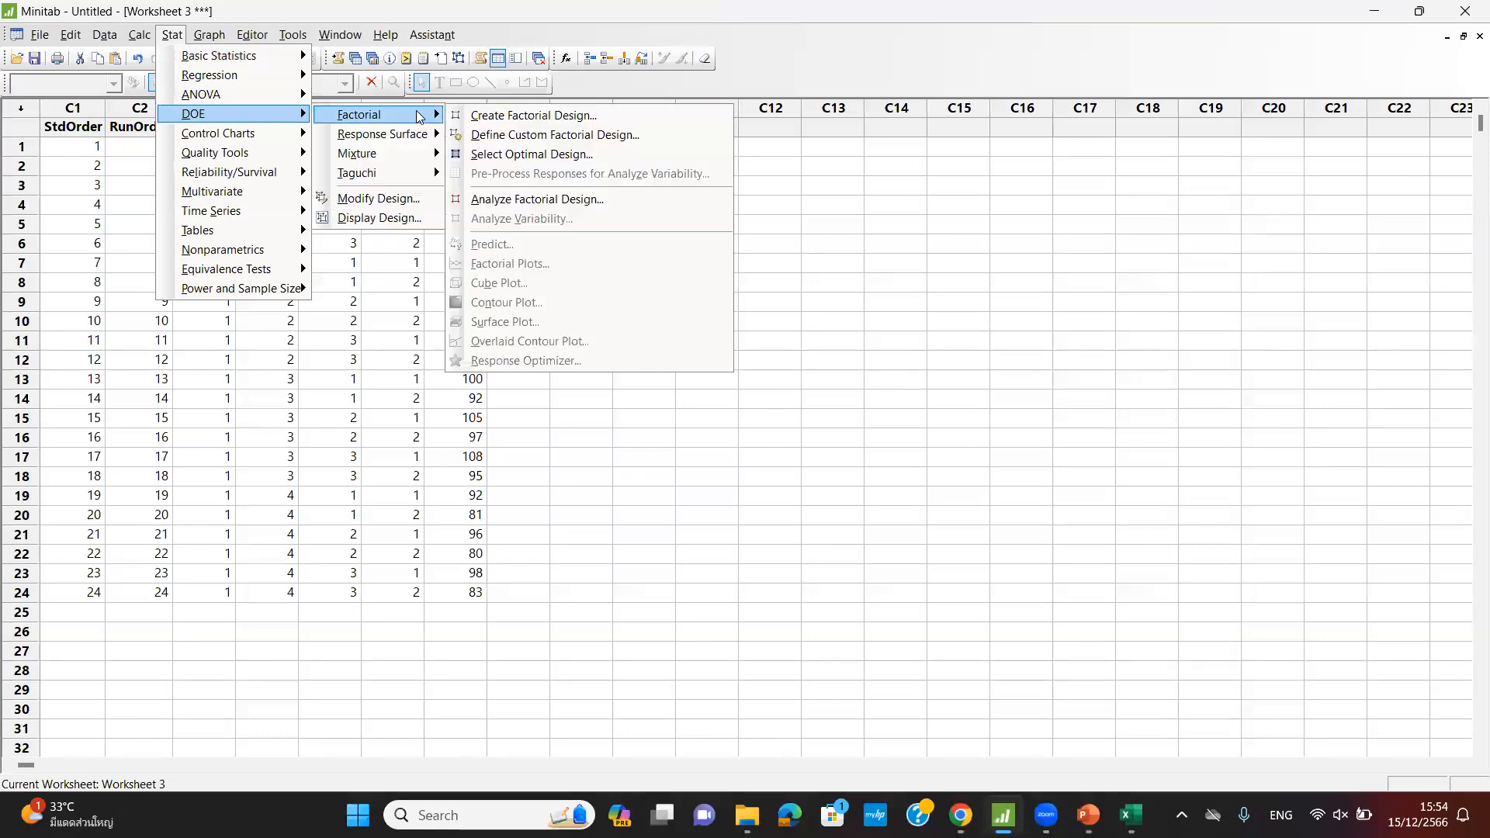
click(554, 204)
click(605, 291)
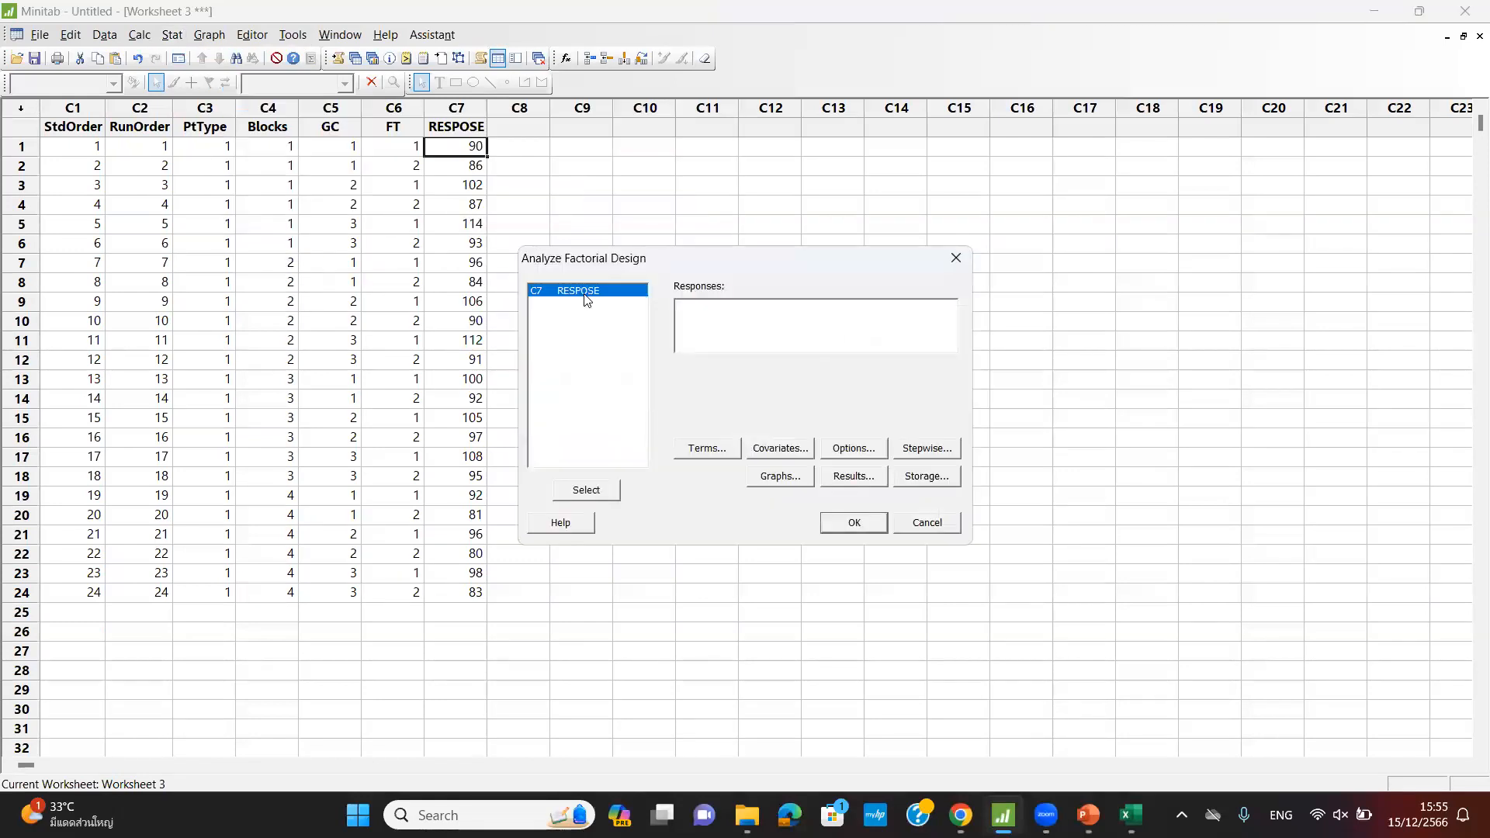
double_click(612, 293)
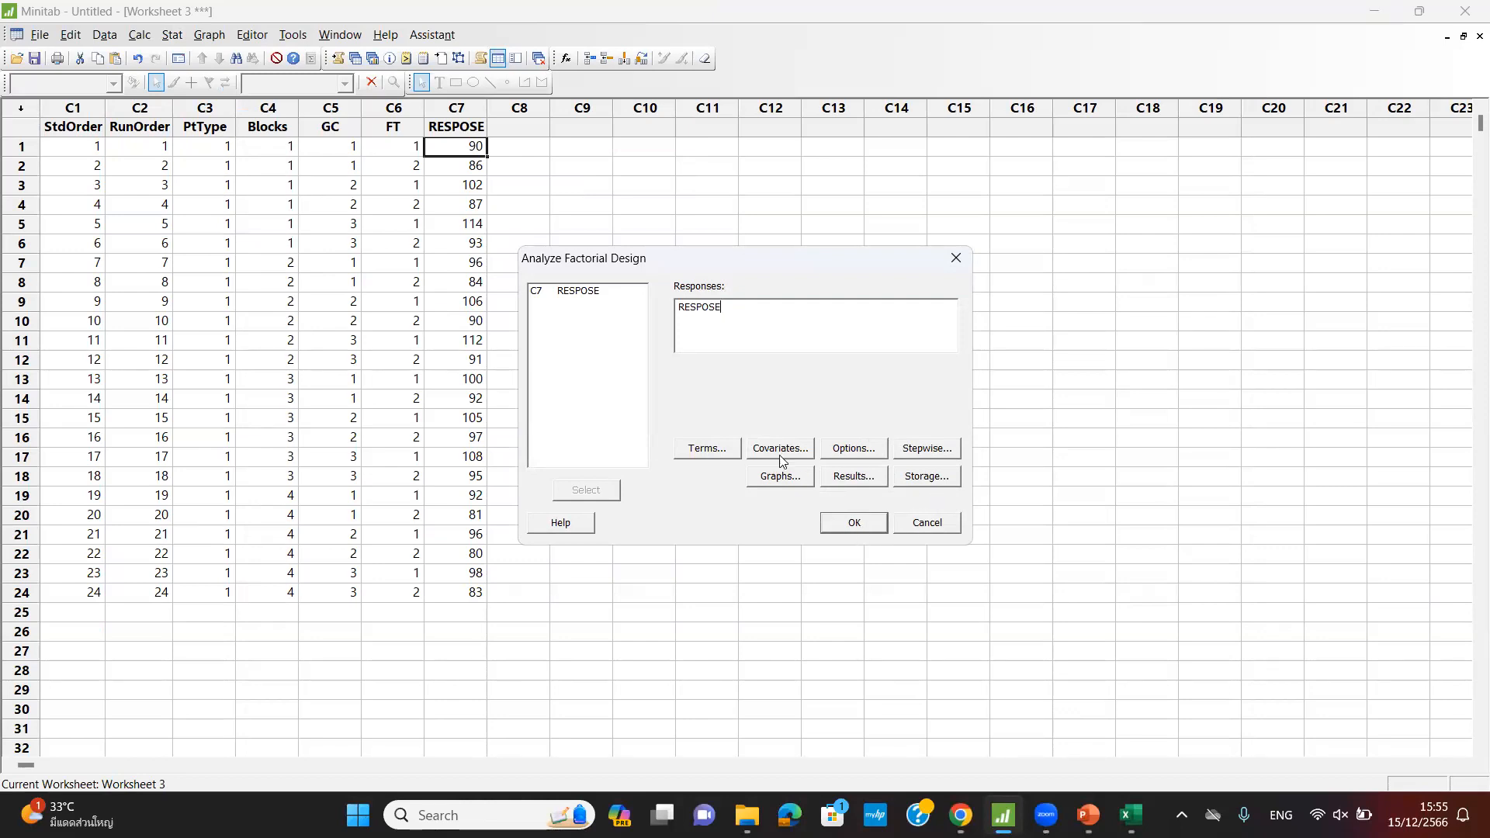
click(717, 455)
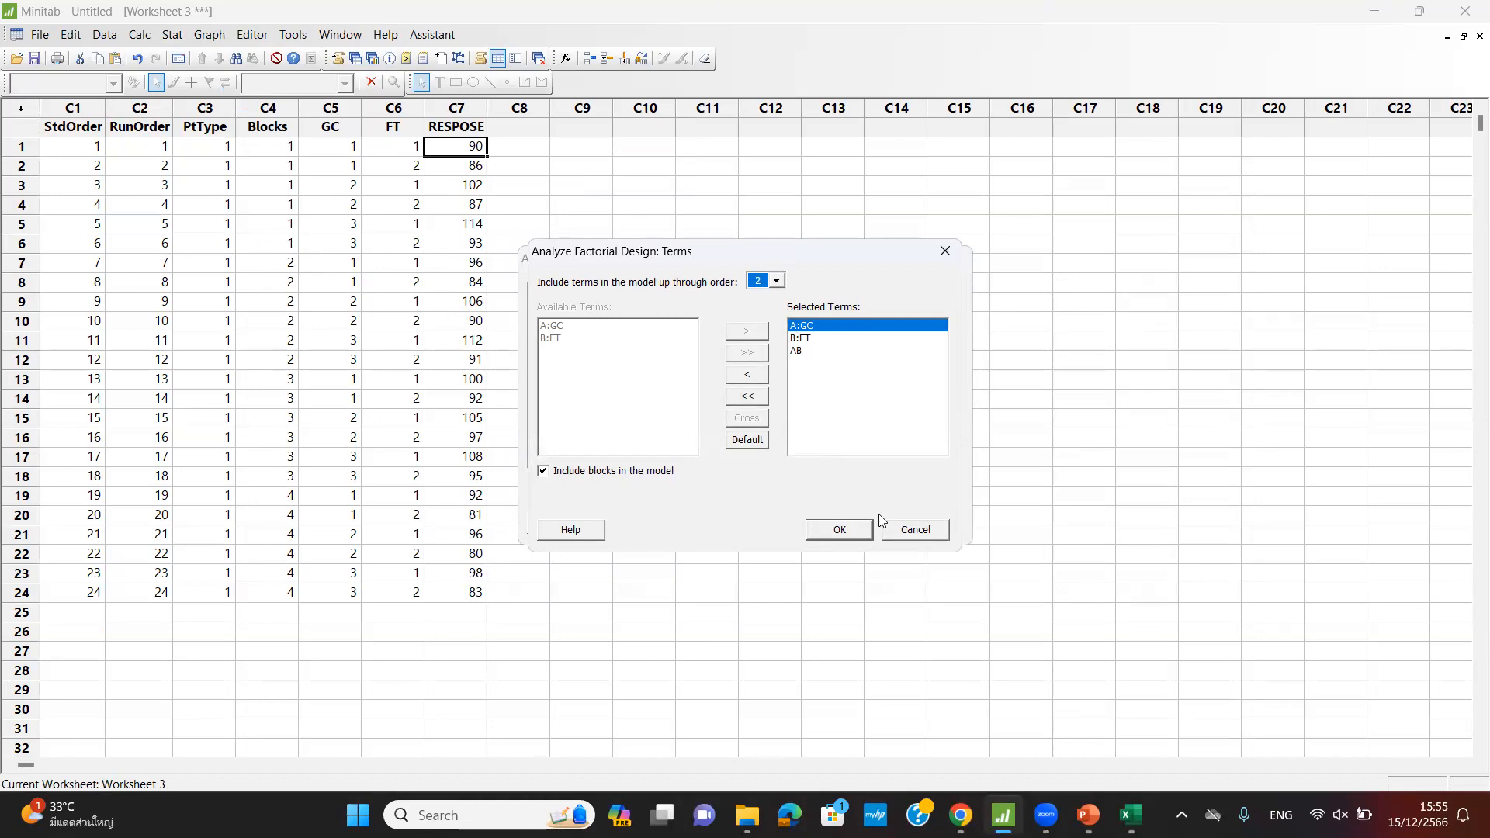
click(852, 530)
click(851, 450)
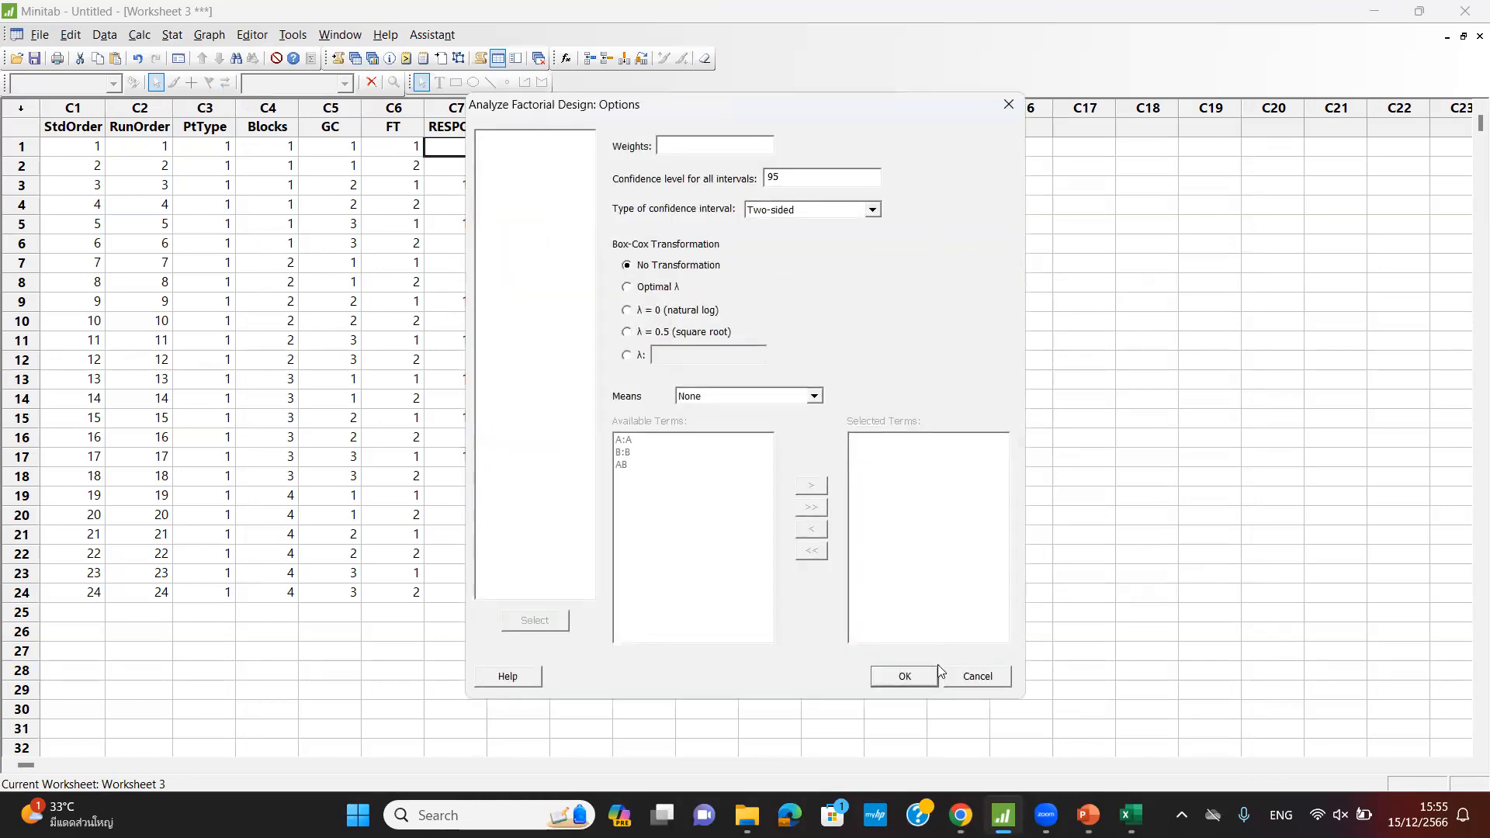
click(905, 675)
- Choose four-in-one residual plots, keep default output tables, and run the analysis
click(782, 477)
click(708, 418)
click(819, 539)
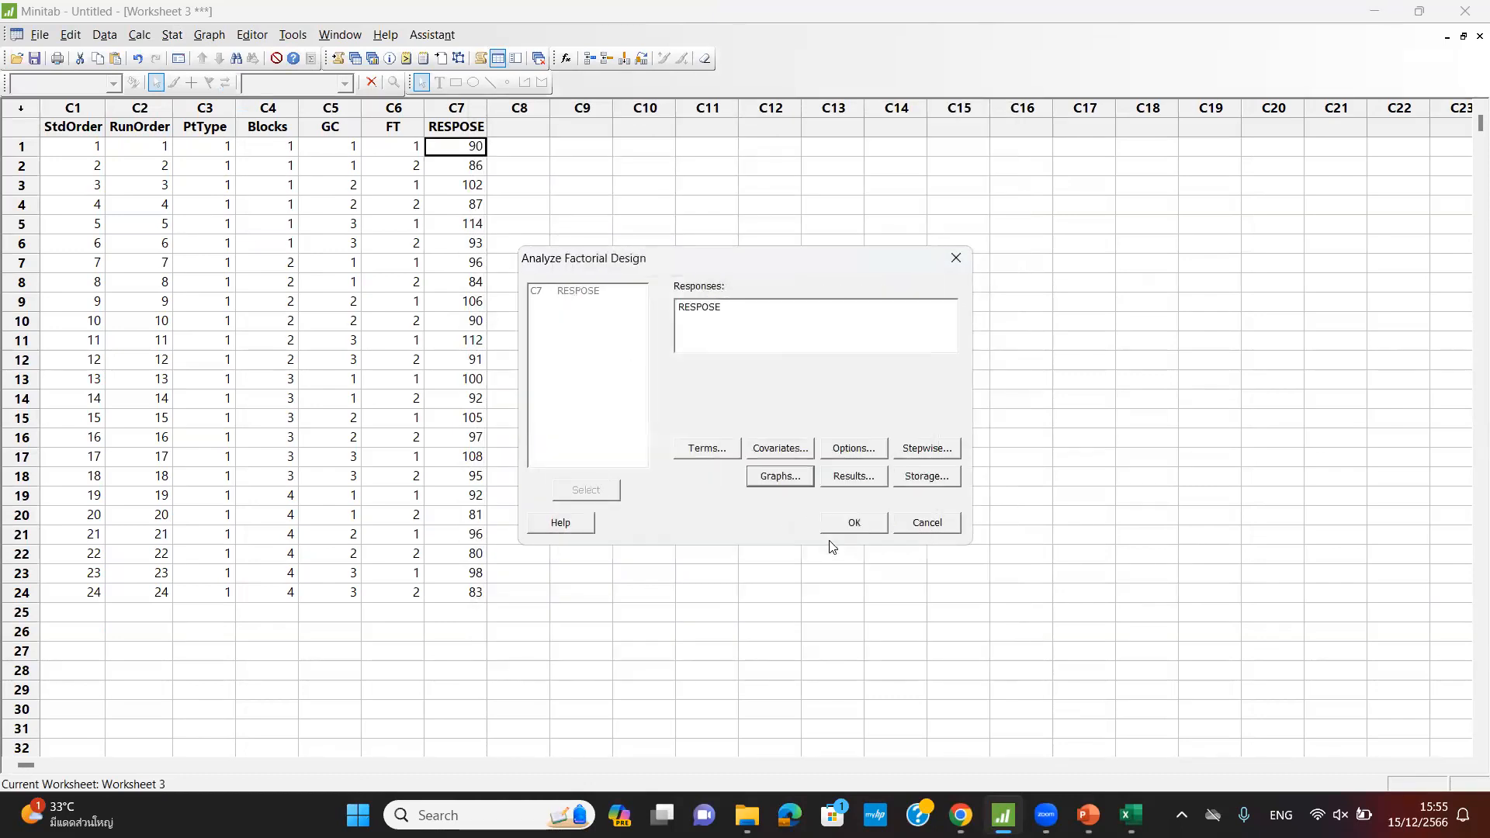
click(853, 477)
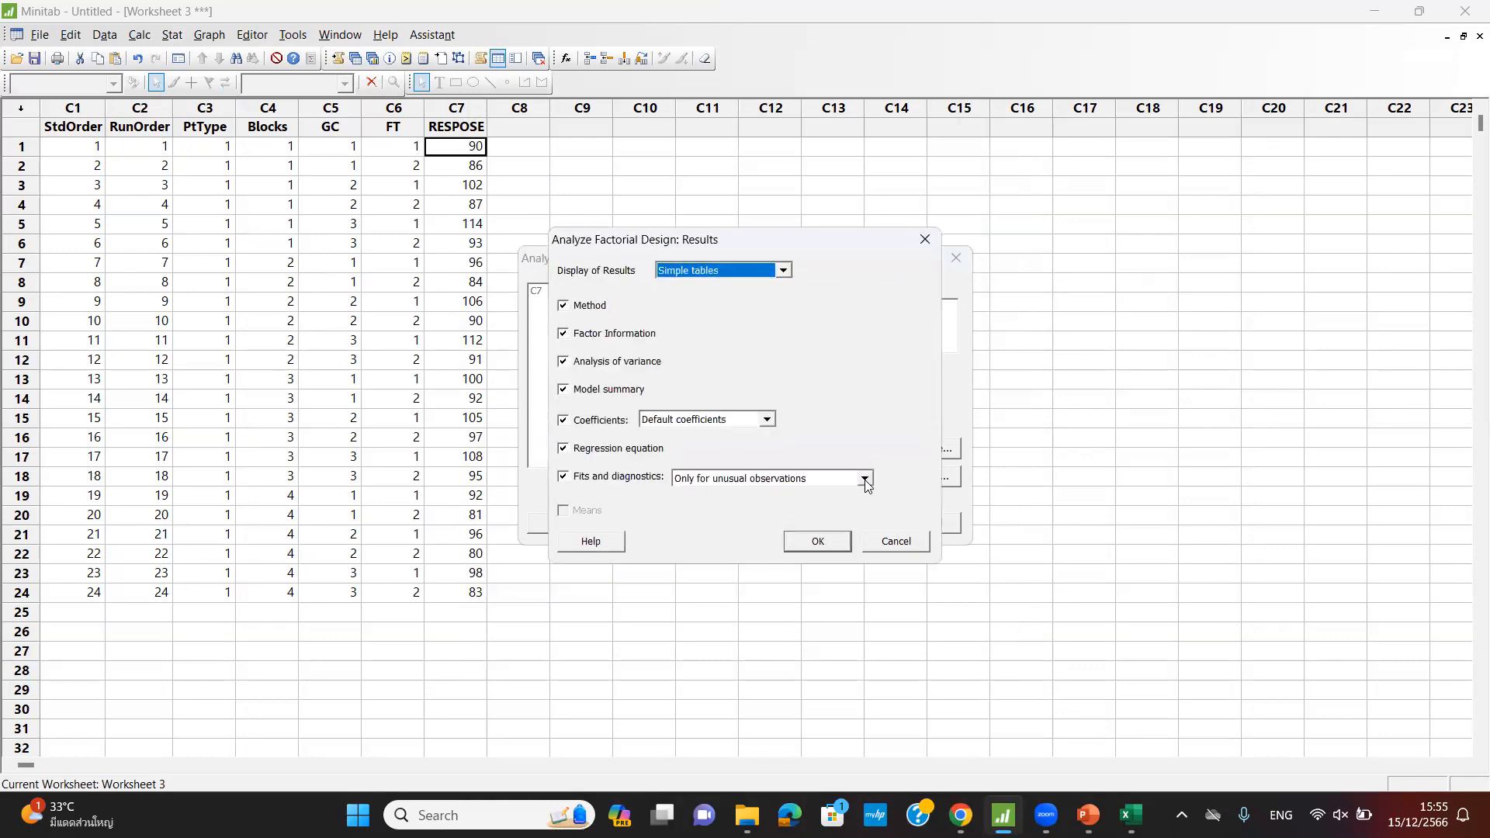
click(814, 535)
click(844, 527)
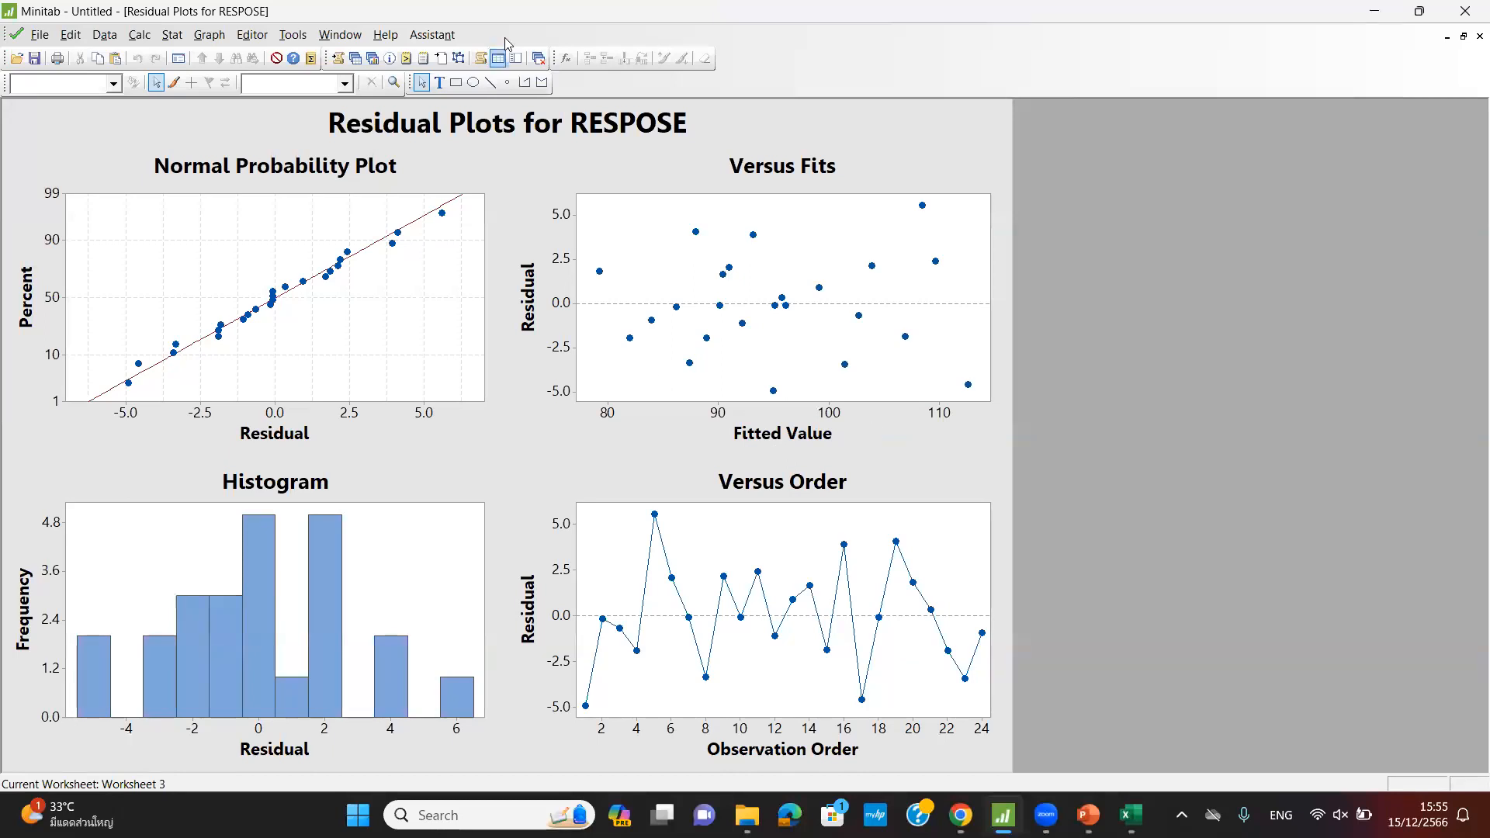
- Minimize the plot and worksheets, then highlight the GC*FT row (p = 0.058) in the ANOVA table
click(1447, 37)
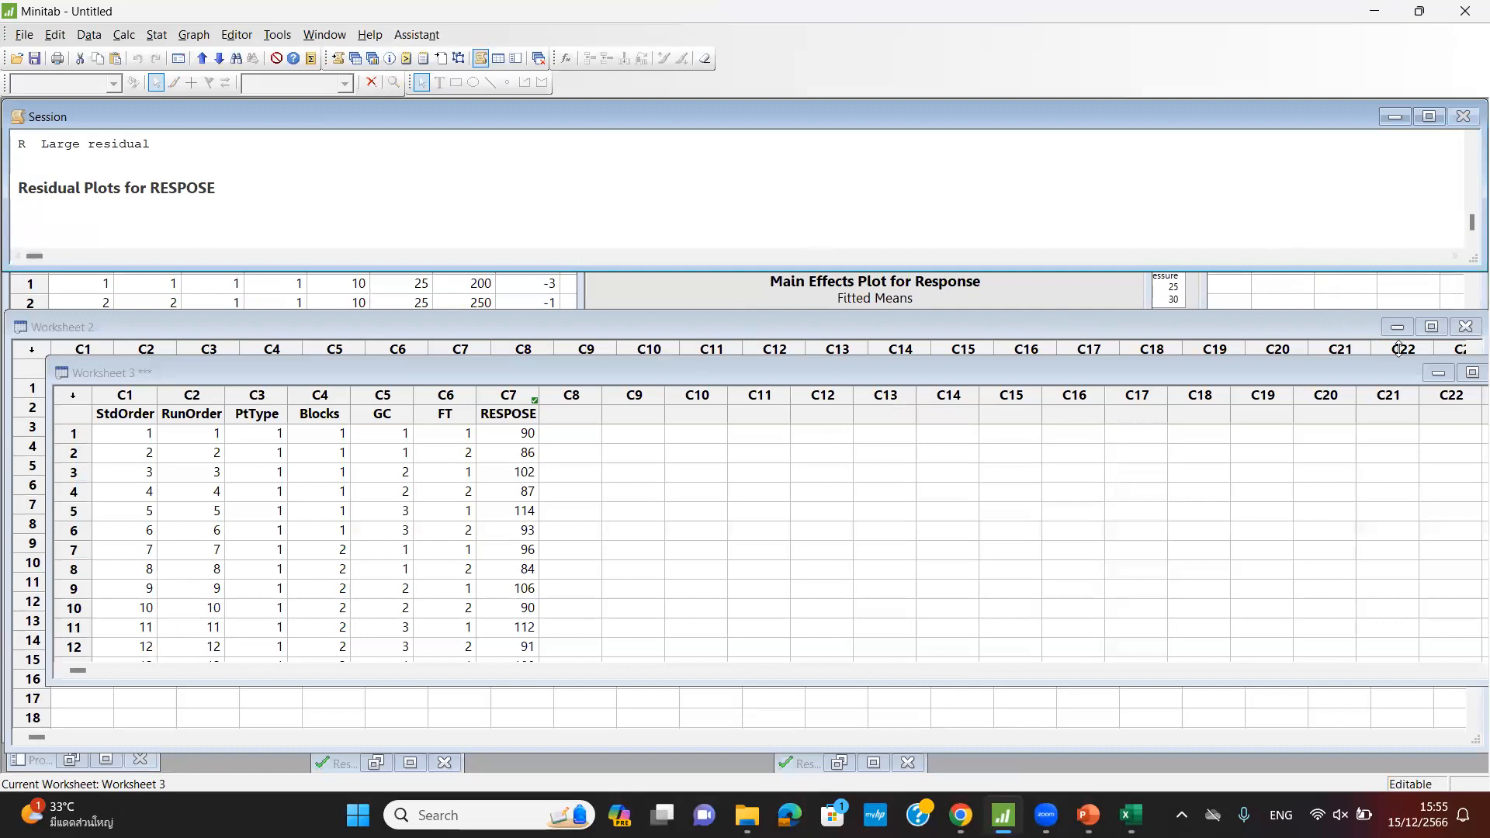
click(1437, 373)
click(1397, 326)
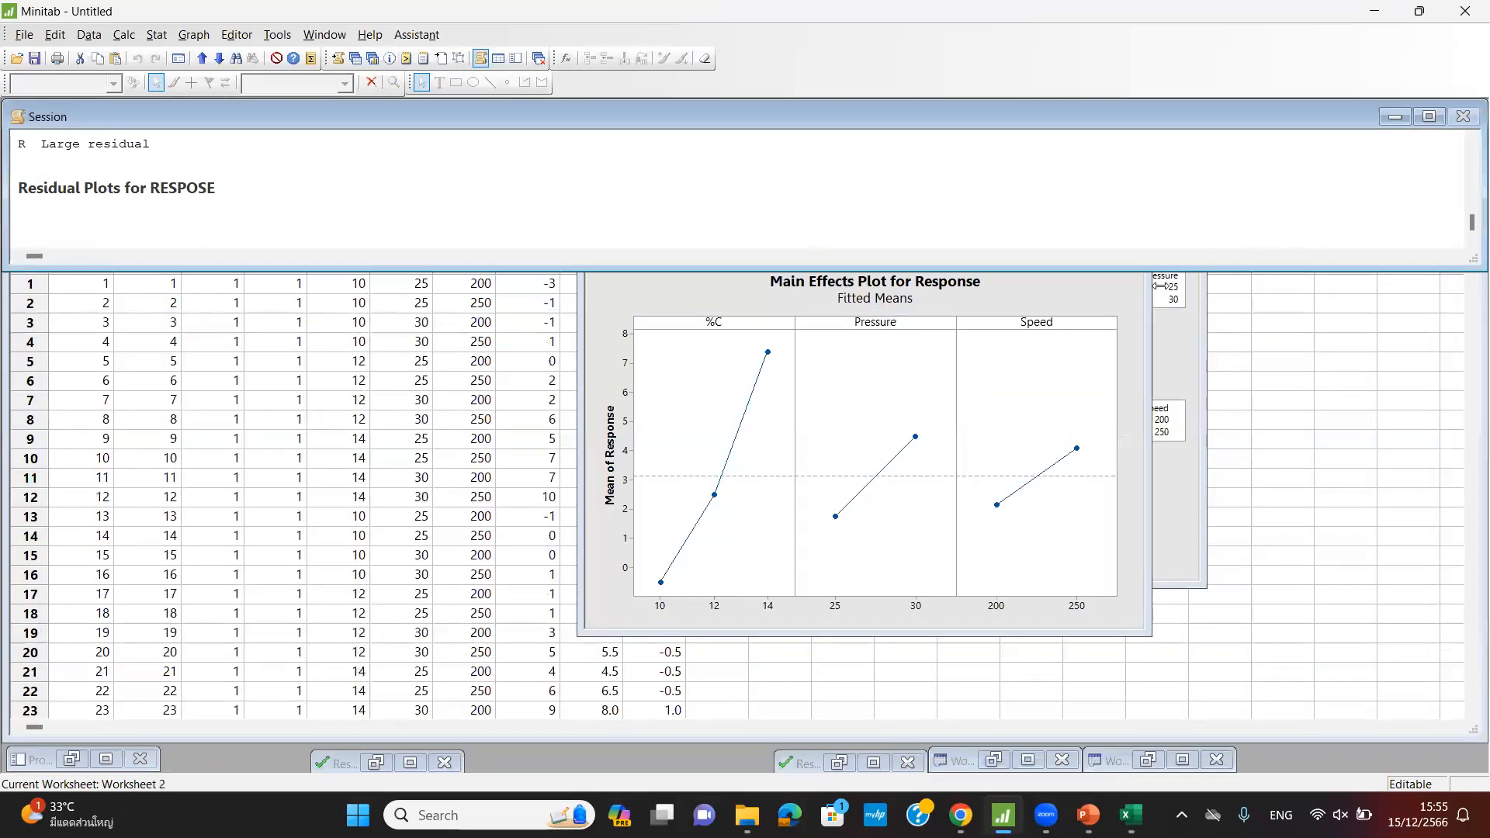
drag(1114, 270, 1114, 594)
scroll(523, 322, up, 15)
scroll(518, 315, up, 6)
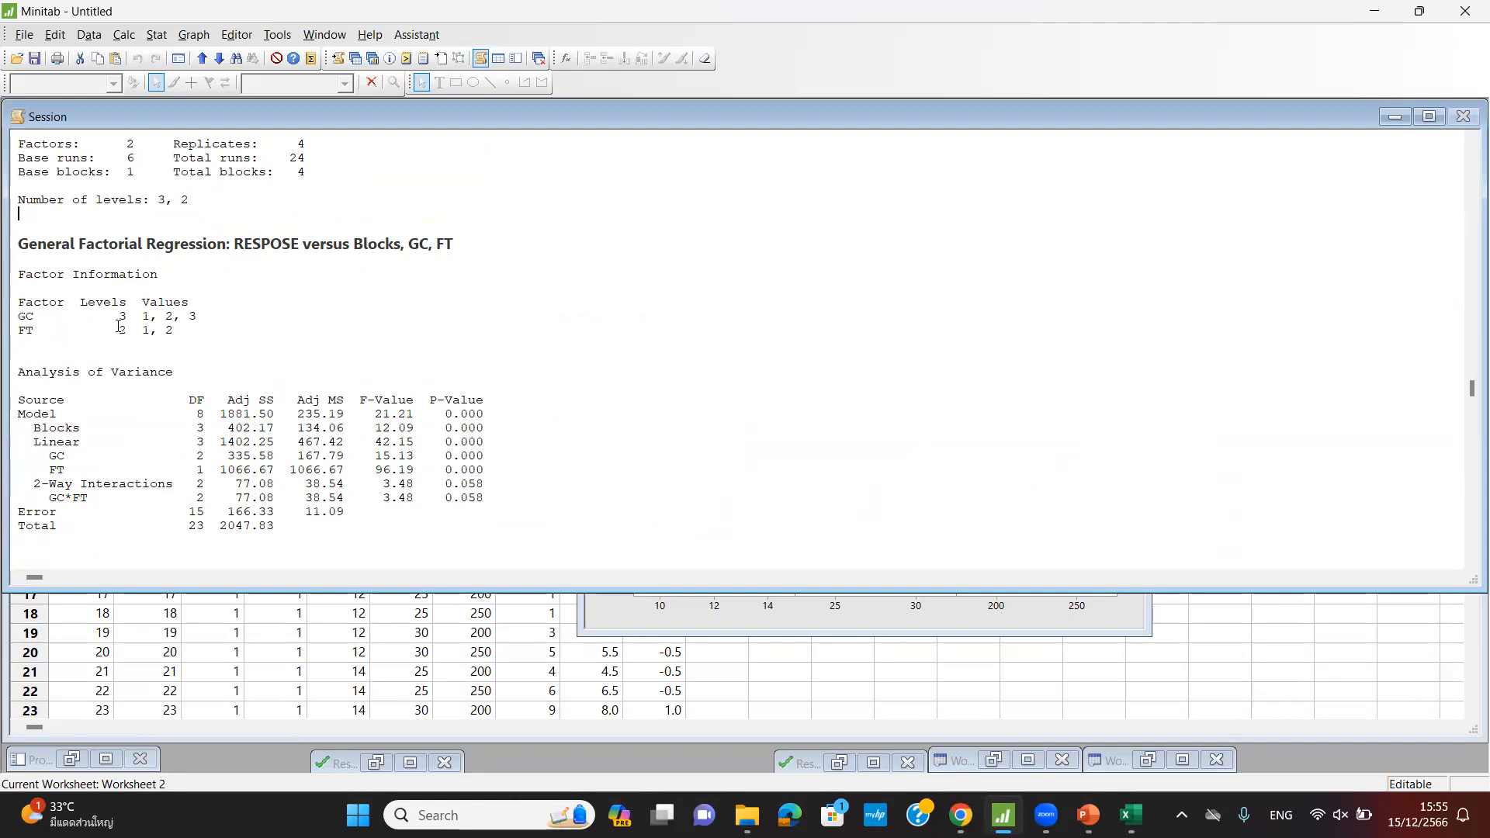
scroll(106, 346, down, 3)
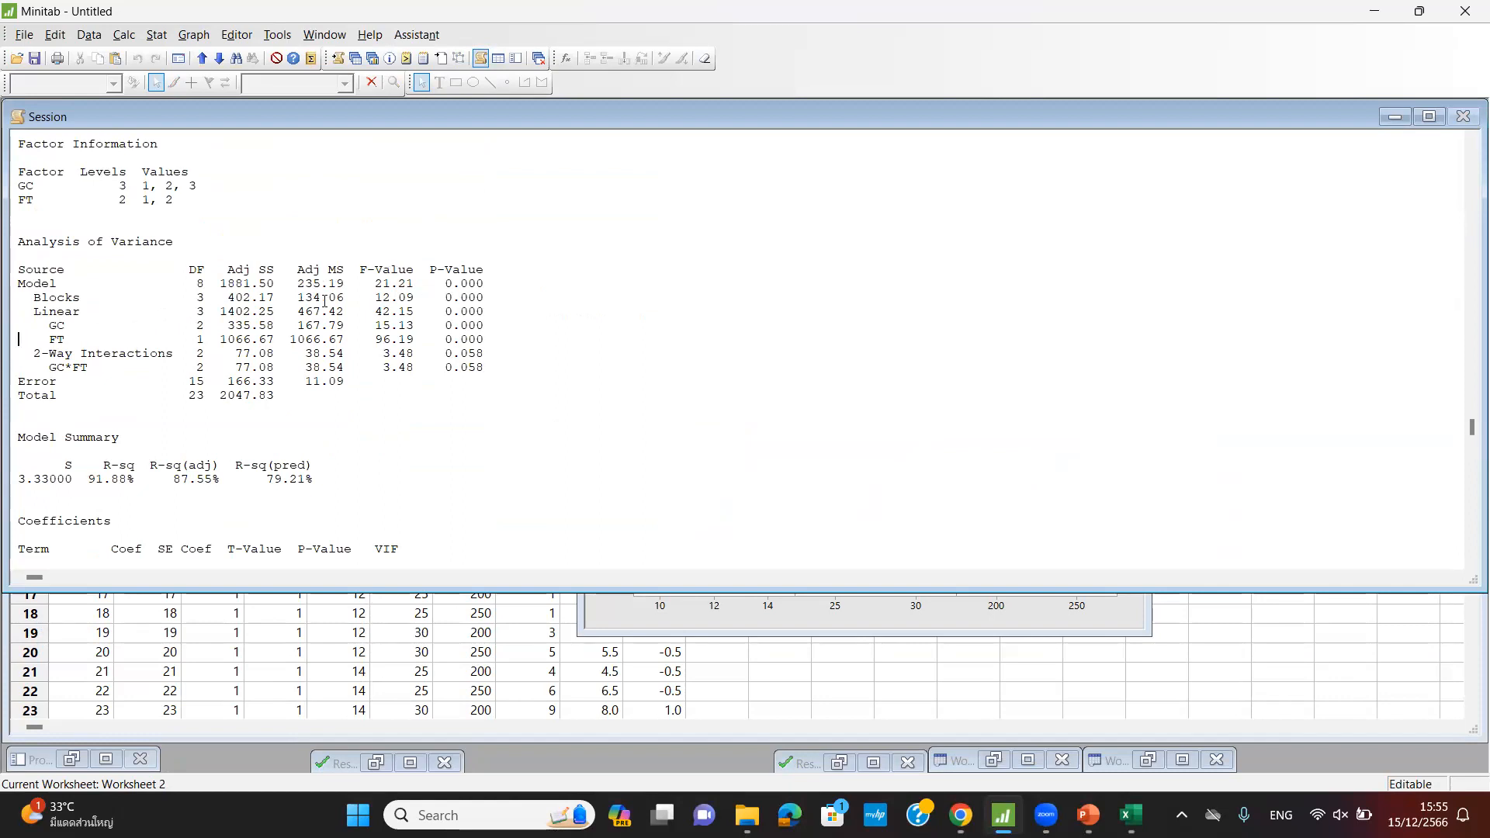
drag(29, 312, 506, 327)
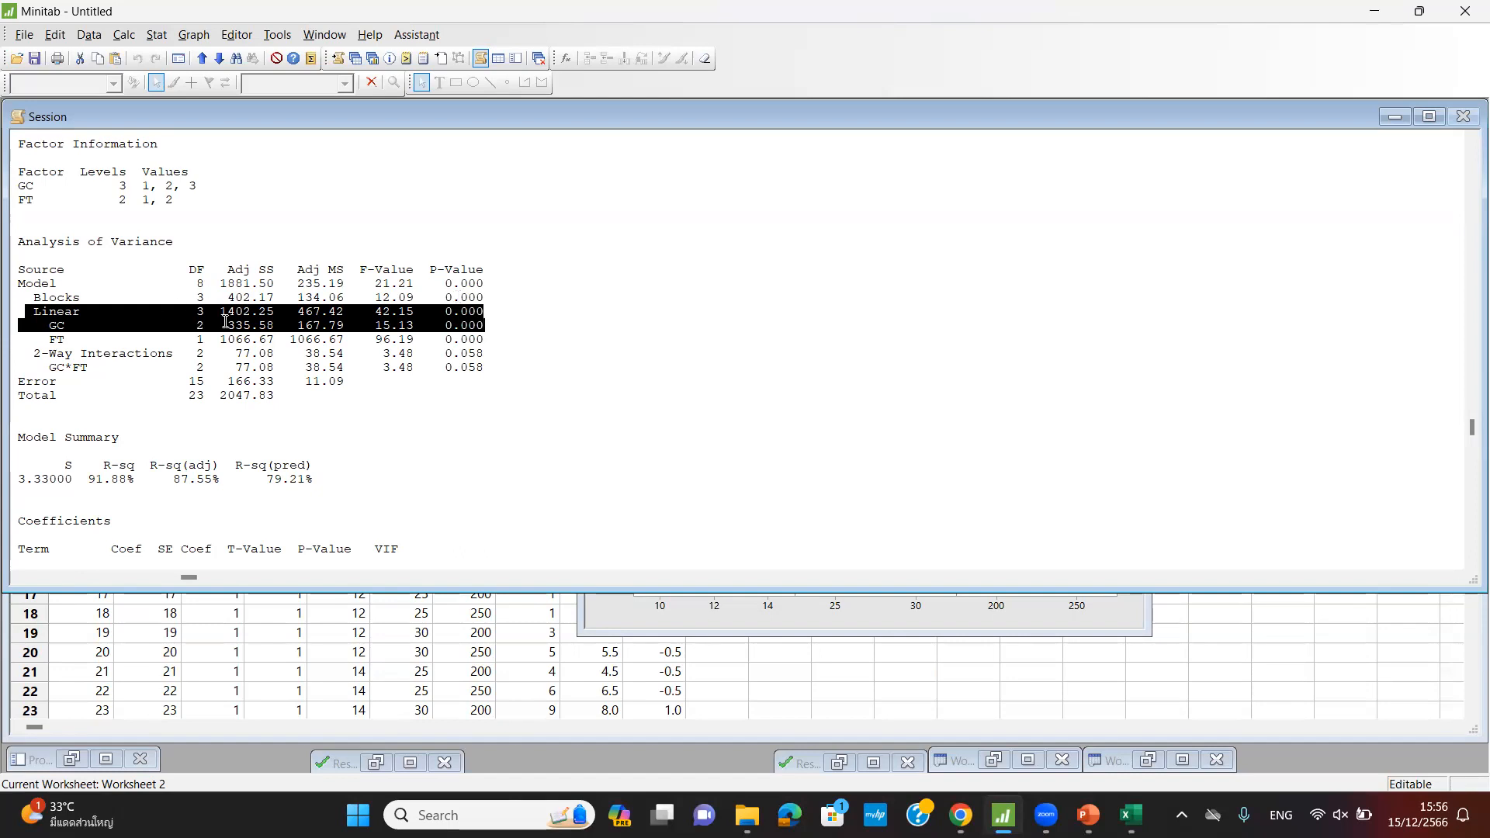
click(58, 347)
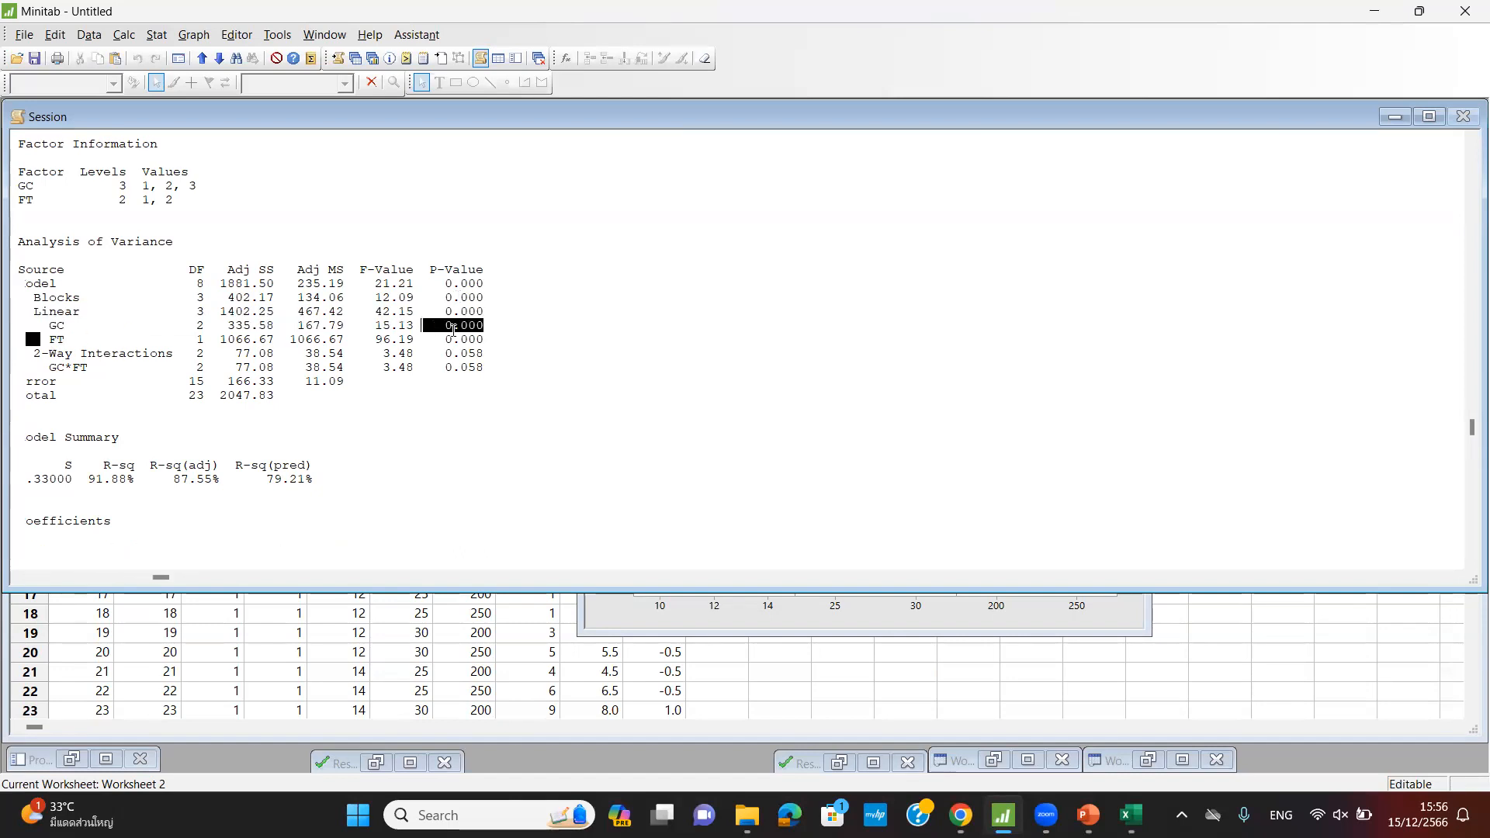
drag(42, 368, 505, 368)
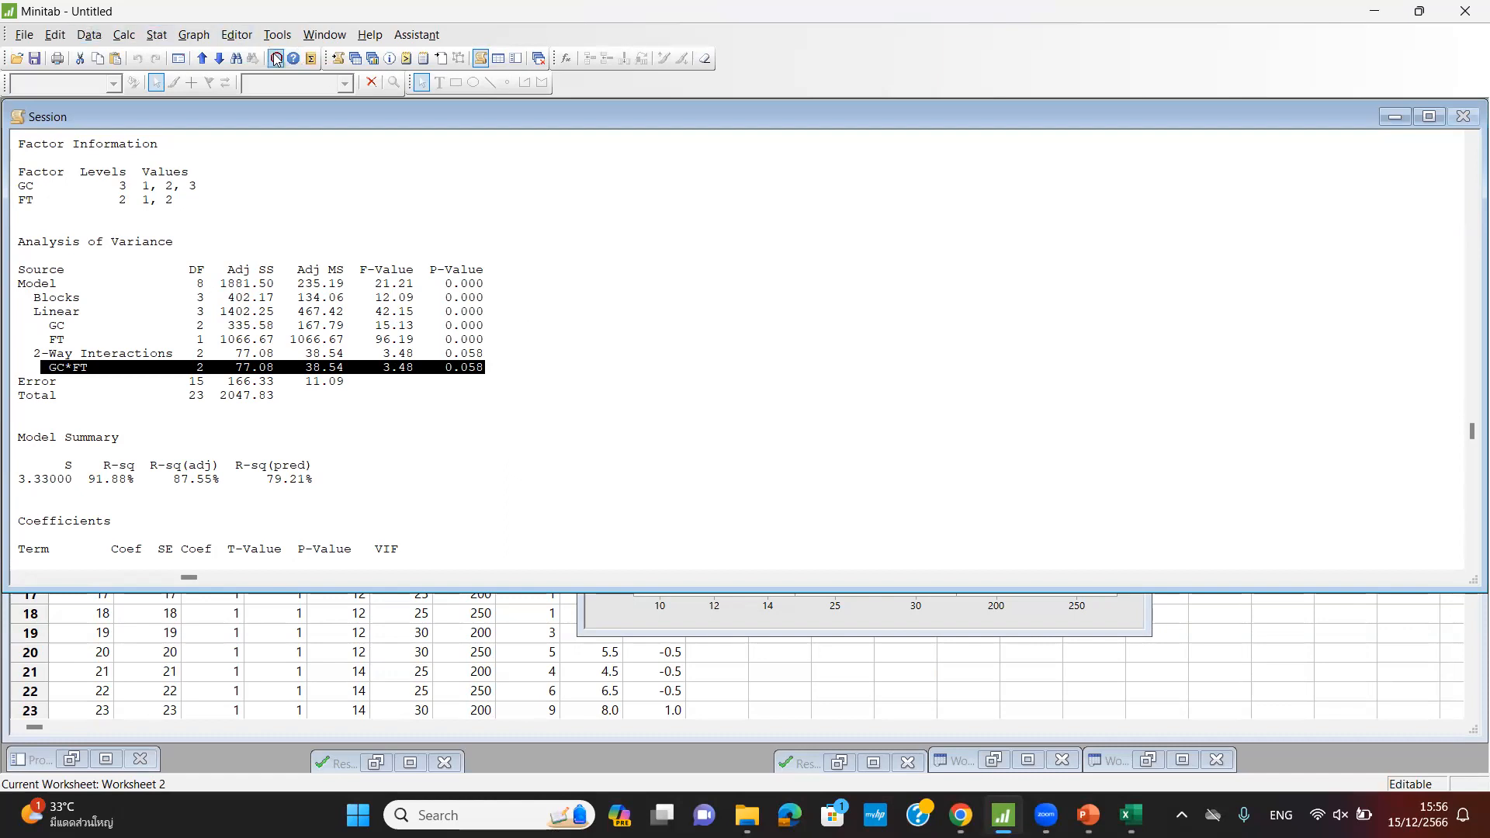
- Browse the DOE Factorial menu, then bring Worksheet 1 forward as the current worksheet
click(157, 35)
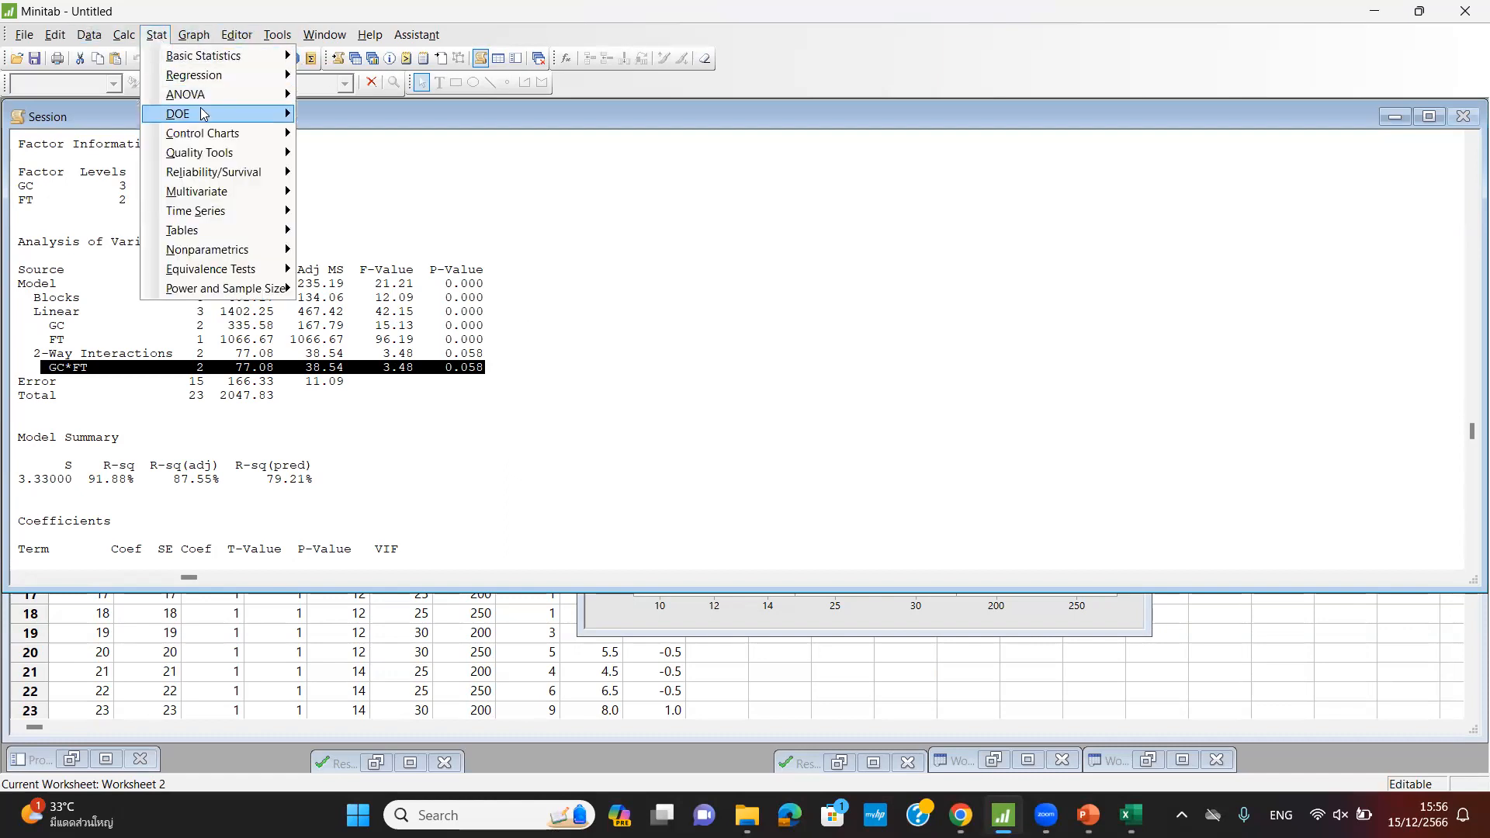
mouse_move(205, 115)
mouse_move(373, 117)
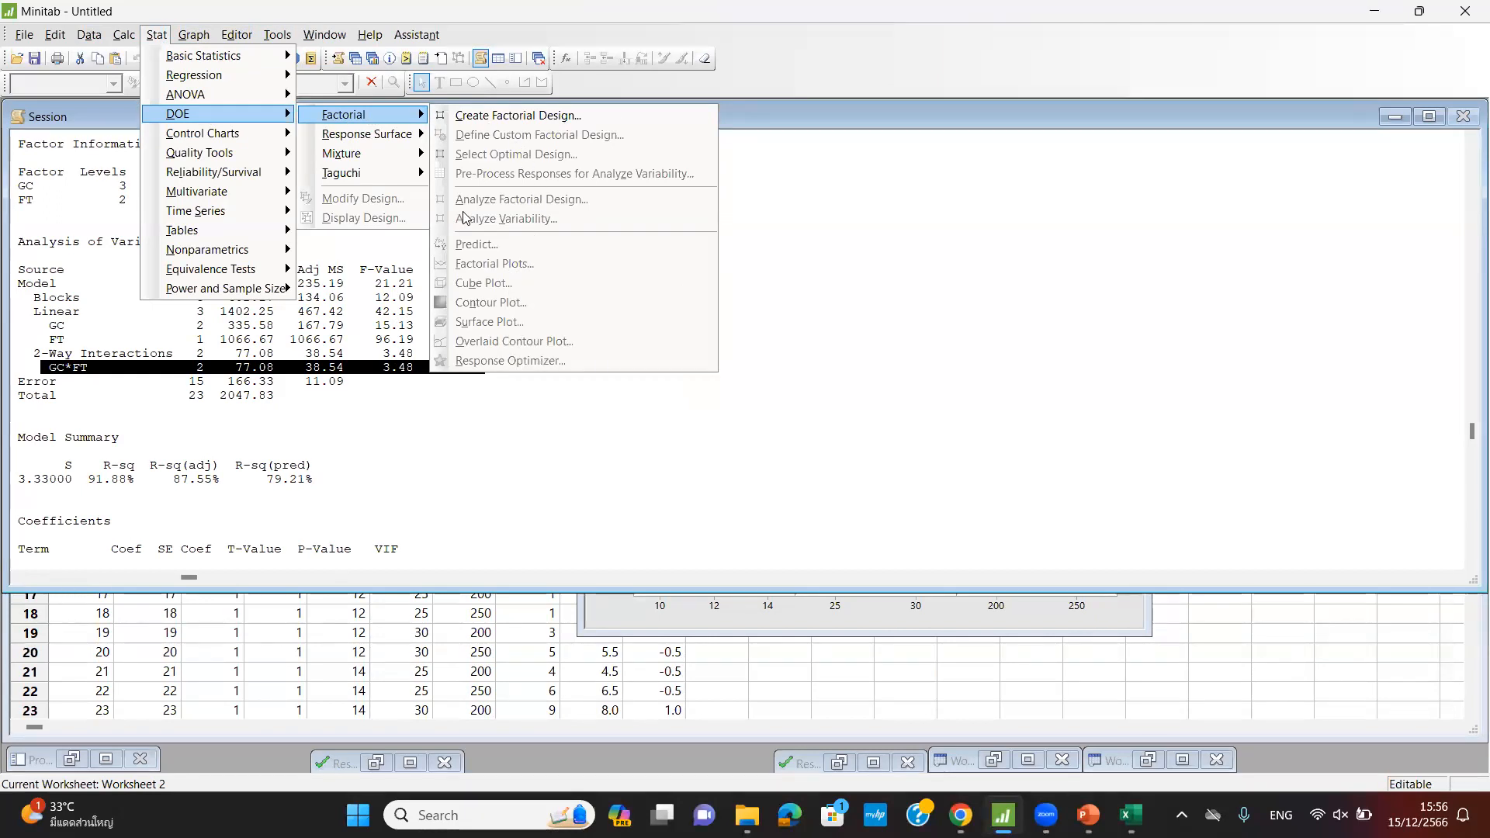
mouse_move(351, 141)
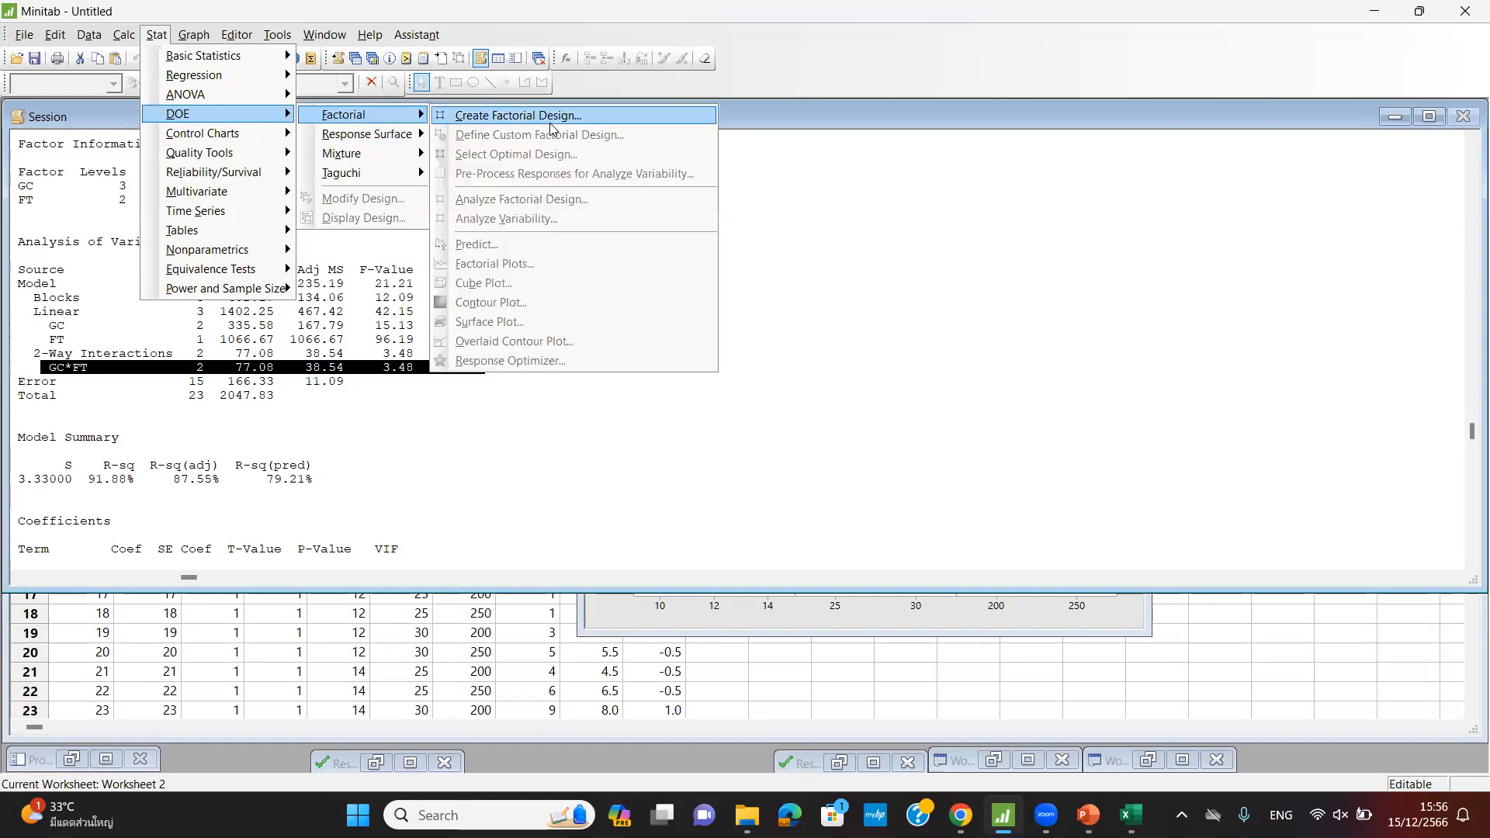
click(886, 425)
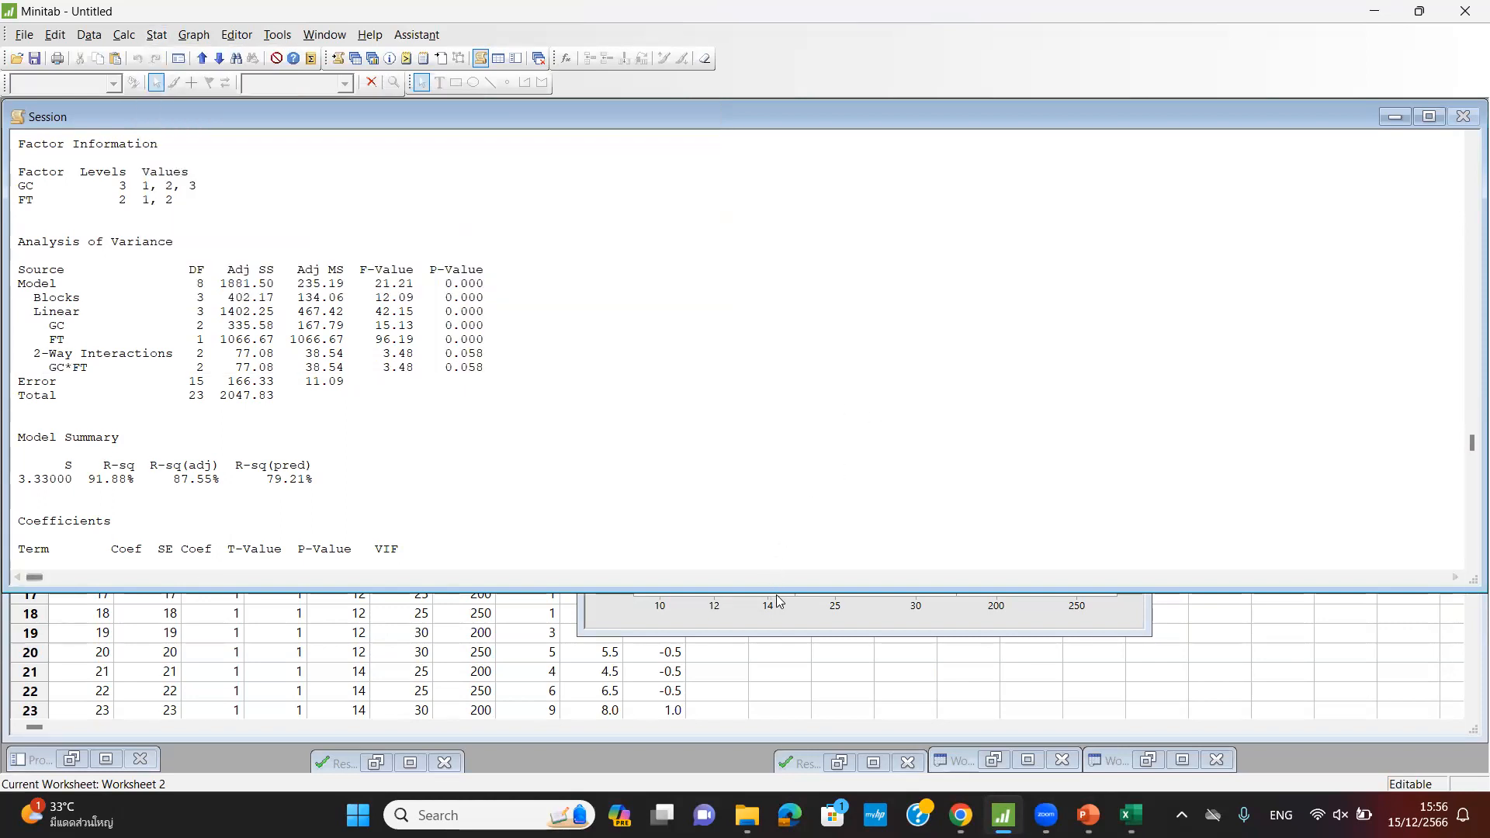
click(1183, 760)
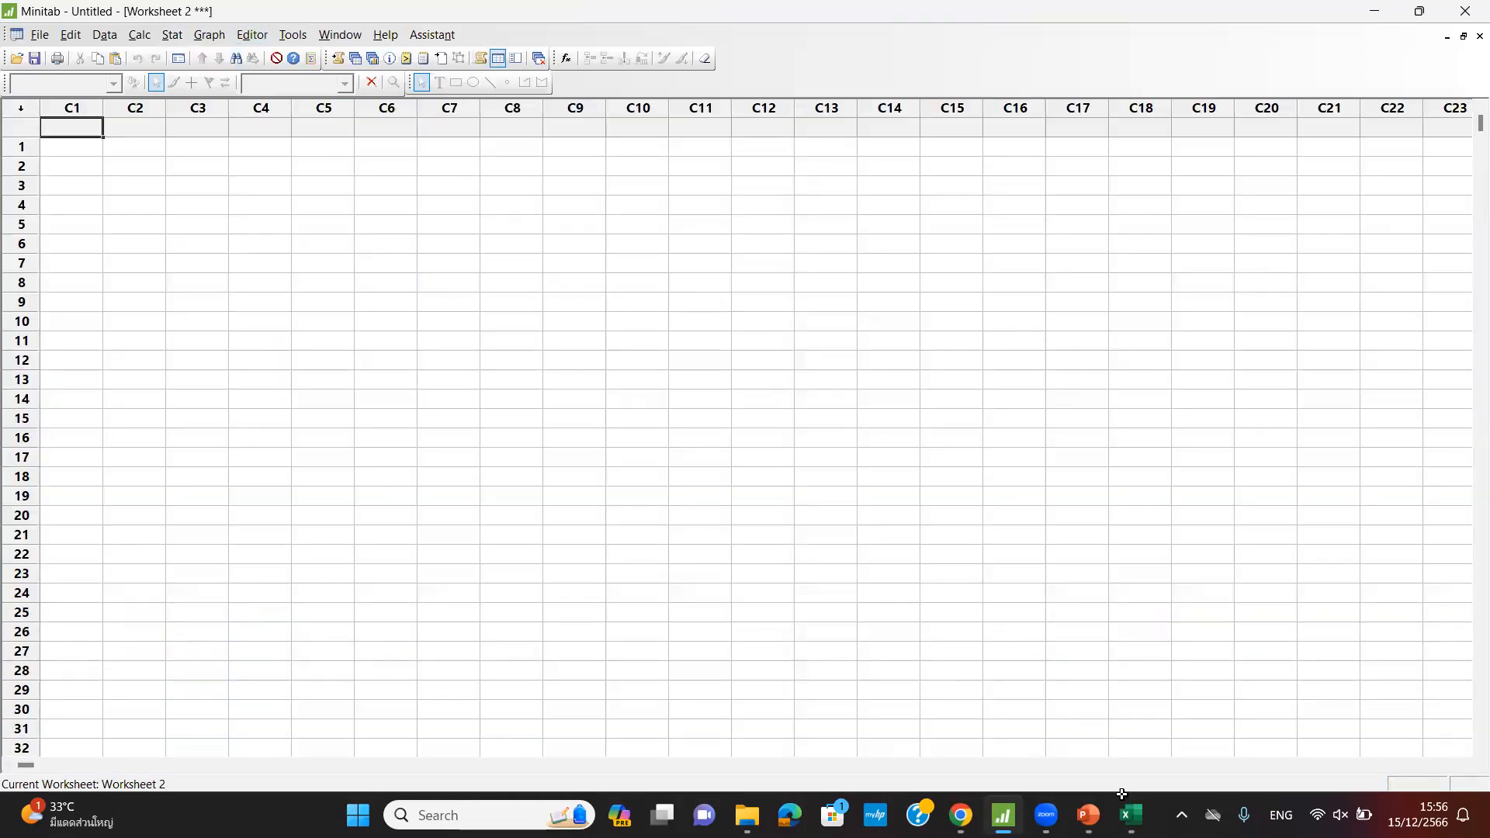
click(1447, 37)
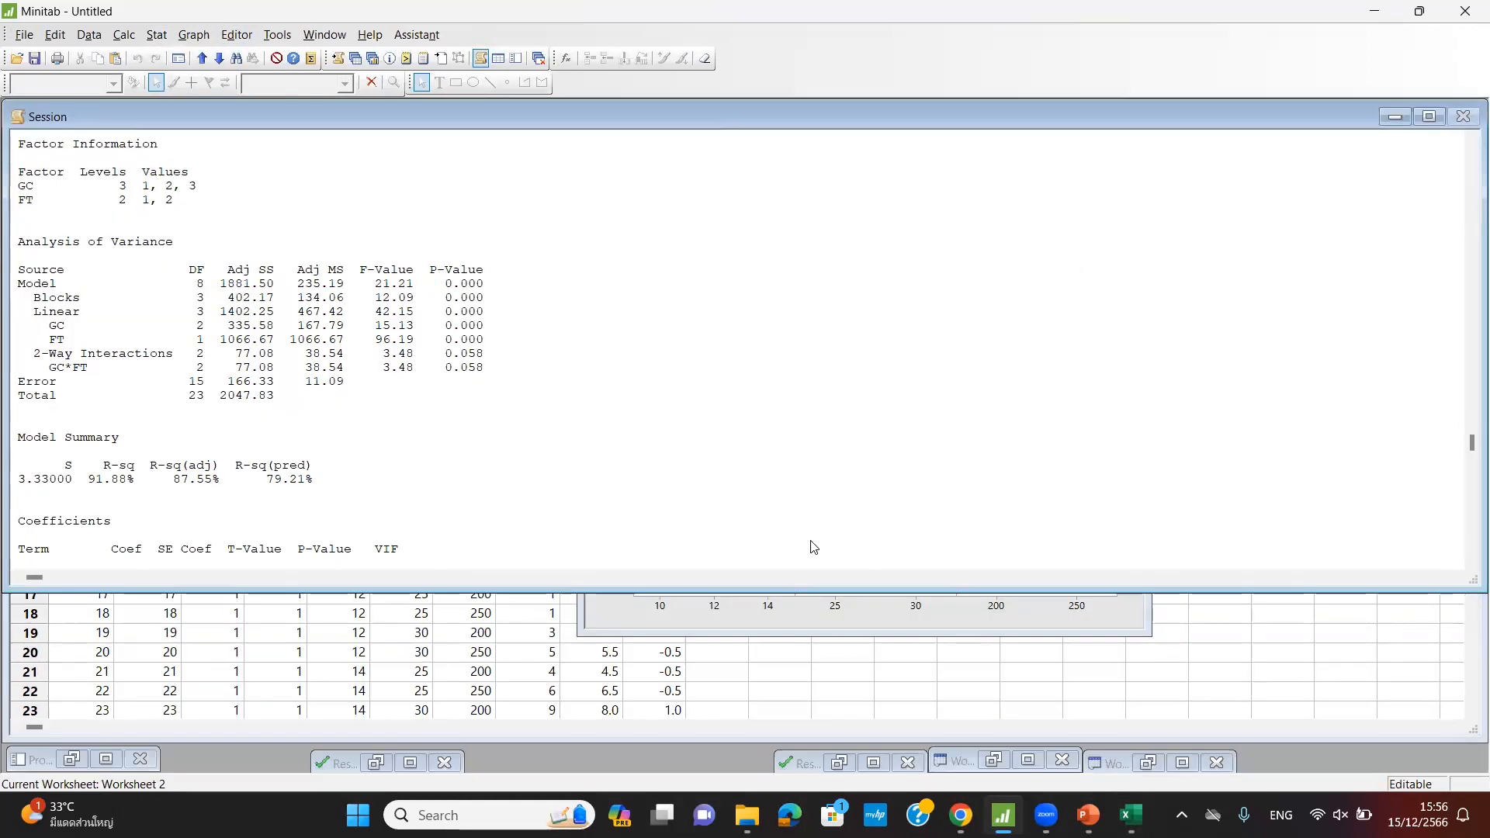
click(712, 668)
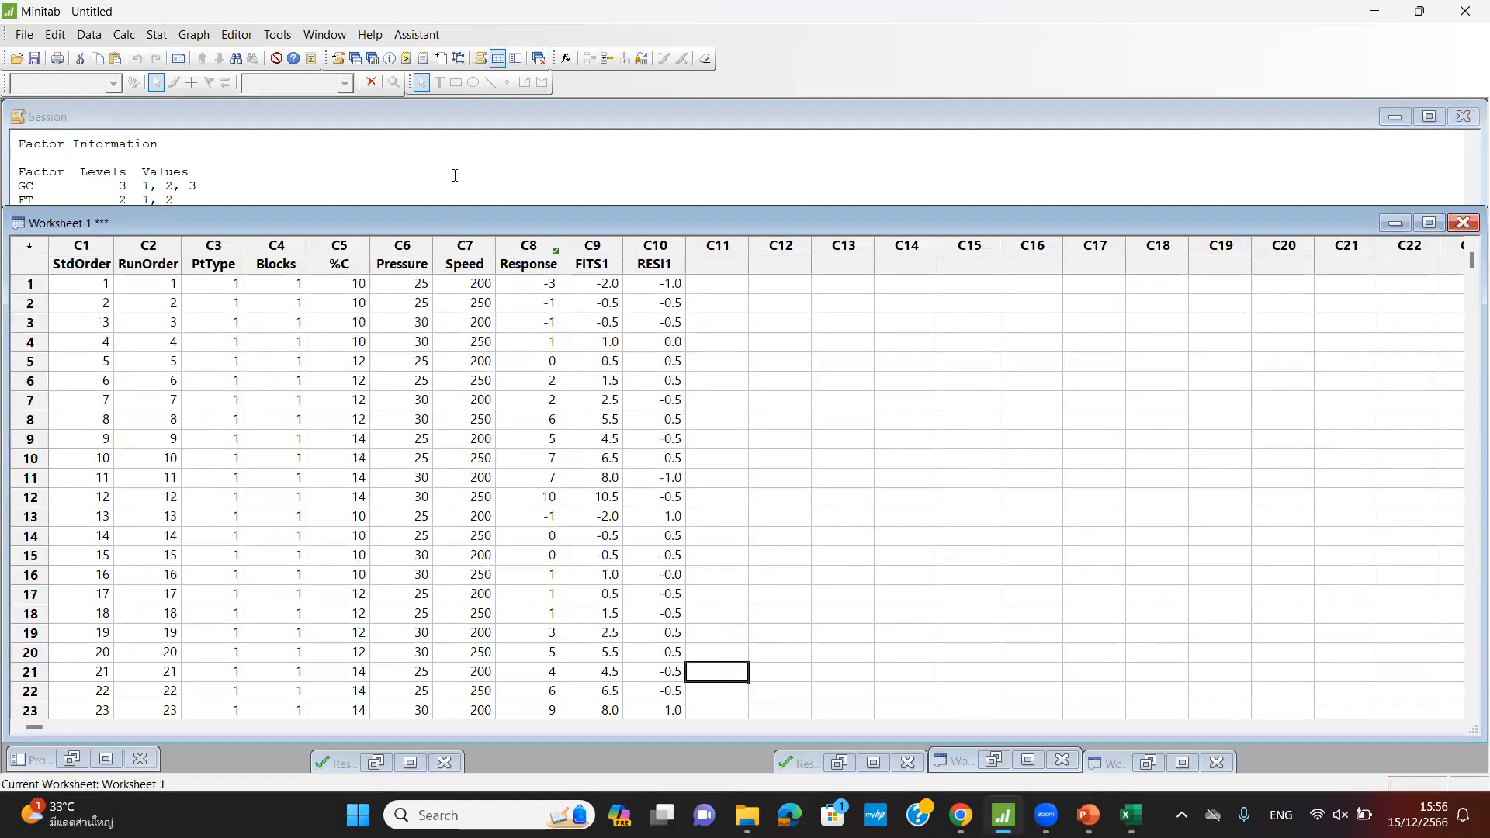
- Create Factorial Plots of Response for %C, Pressure and Speed, then return to Worksheet 1
click(410, 762)
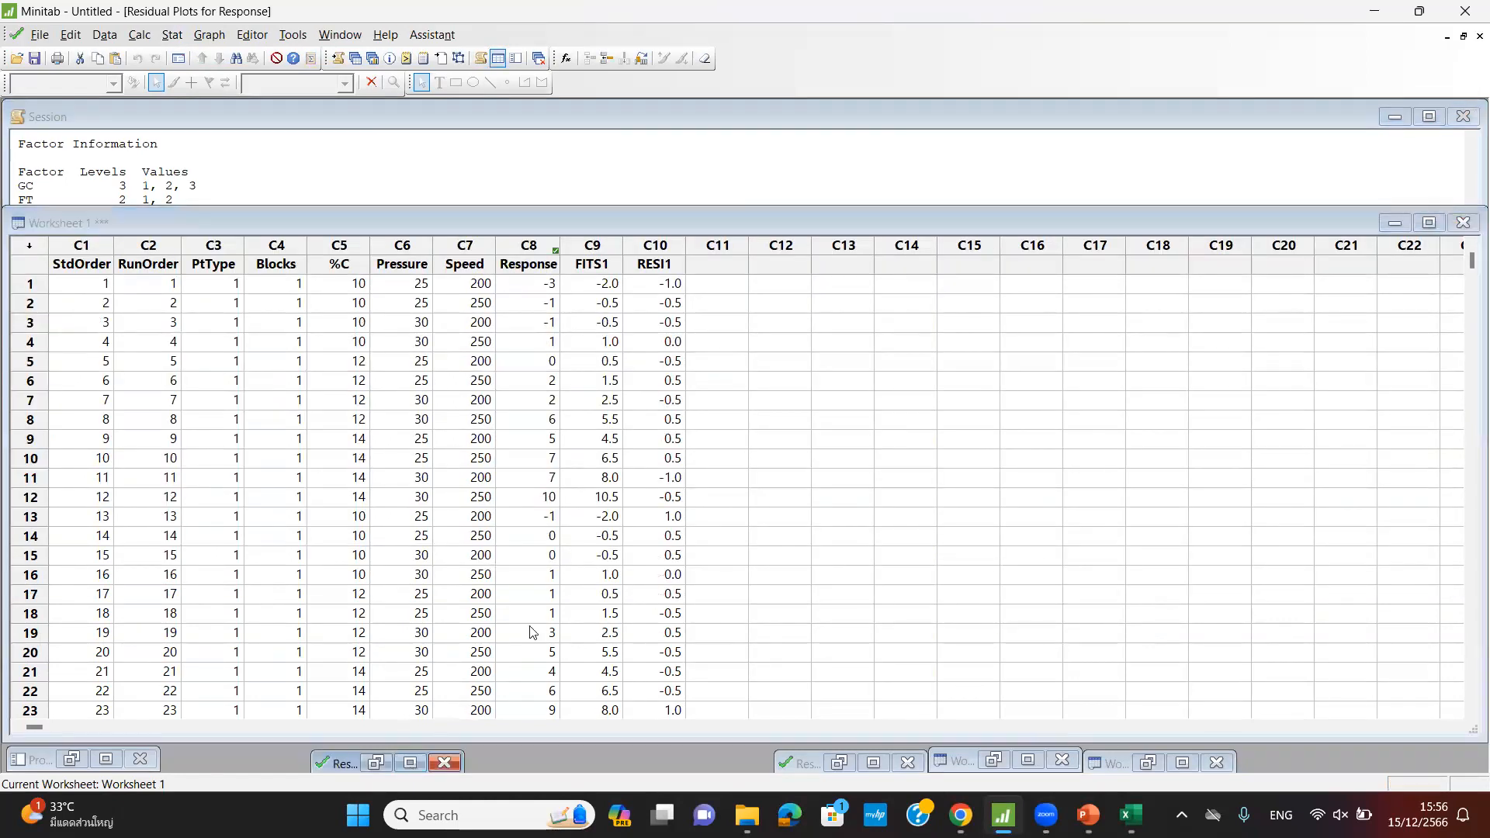
click(172, 35)
mouse_move(194, 114)
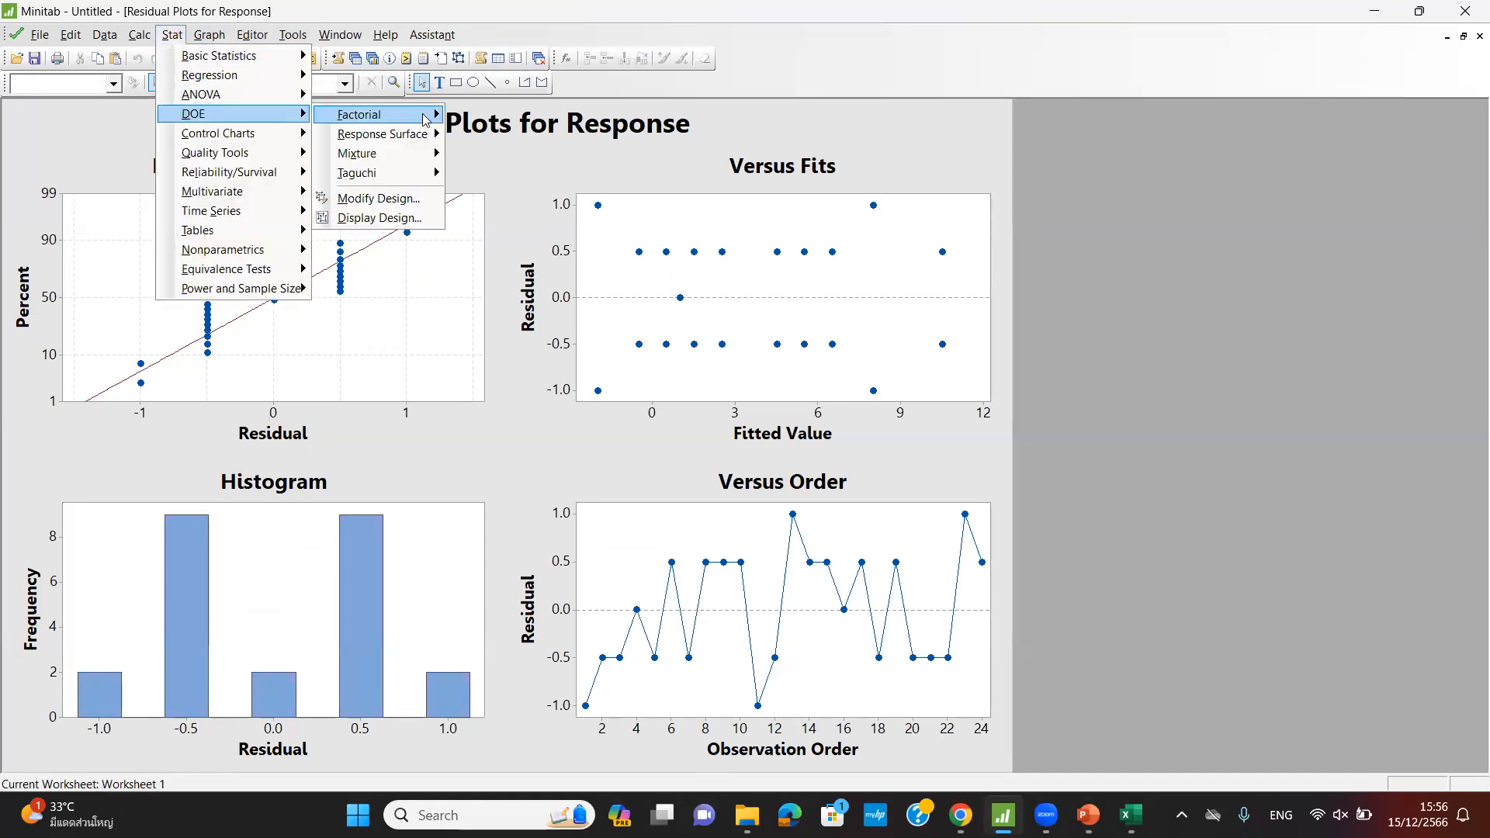
mouse_move(372, 115)
click(535, 263)
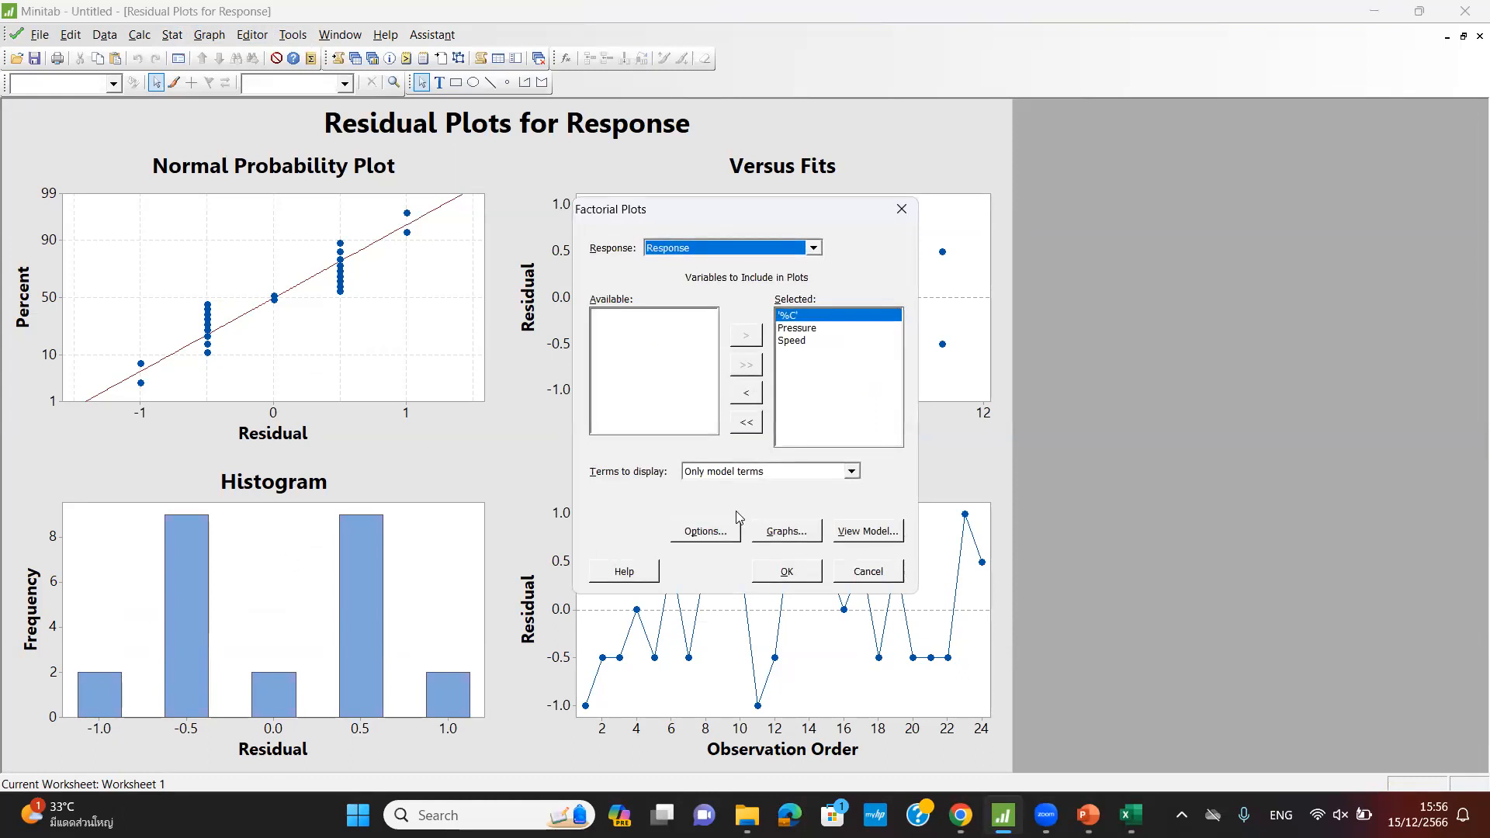
click(799, 578)
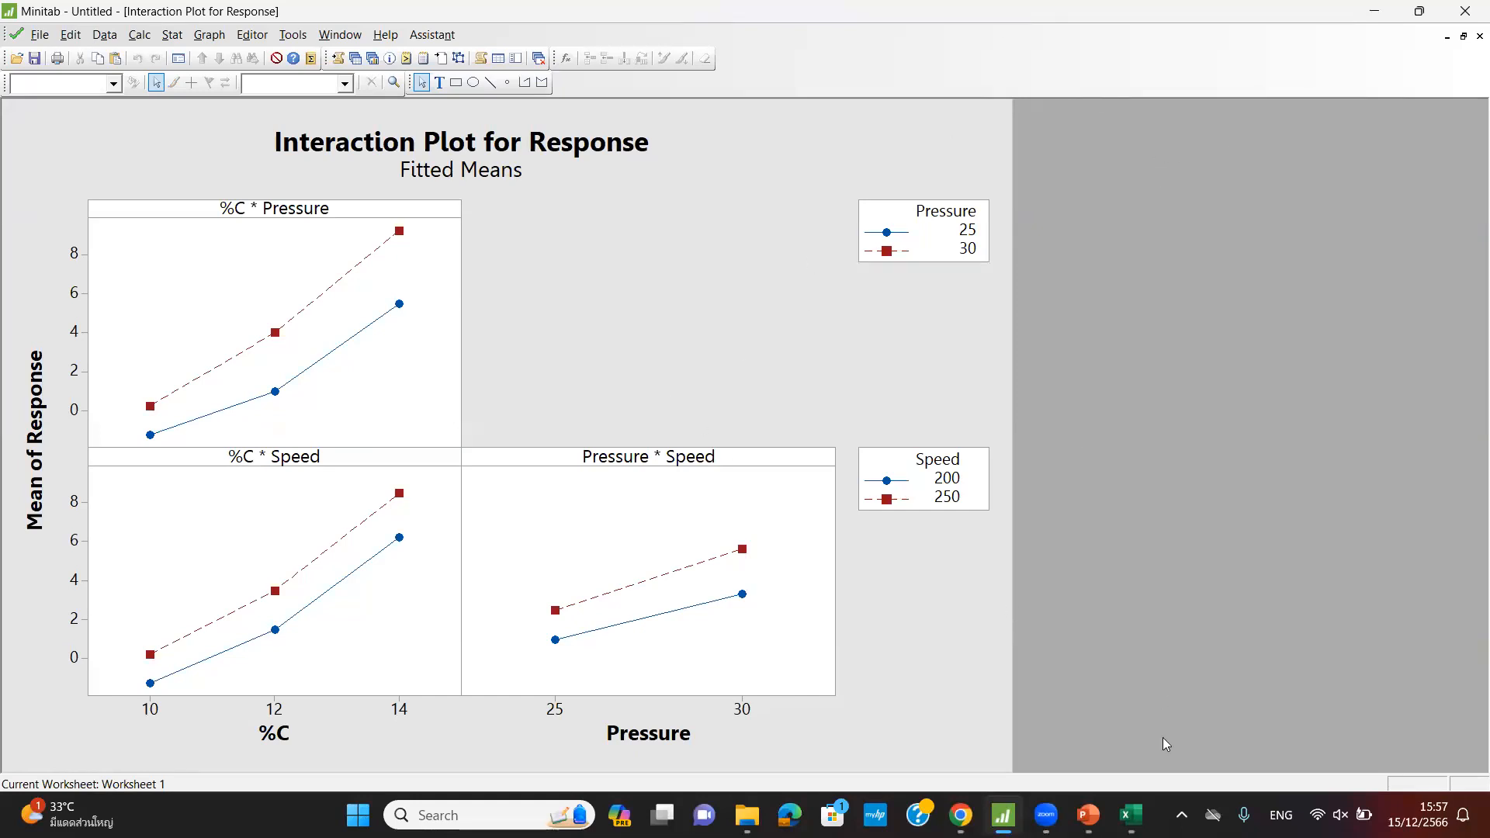
click(1448, 36)
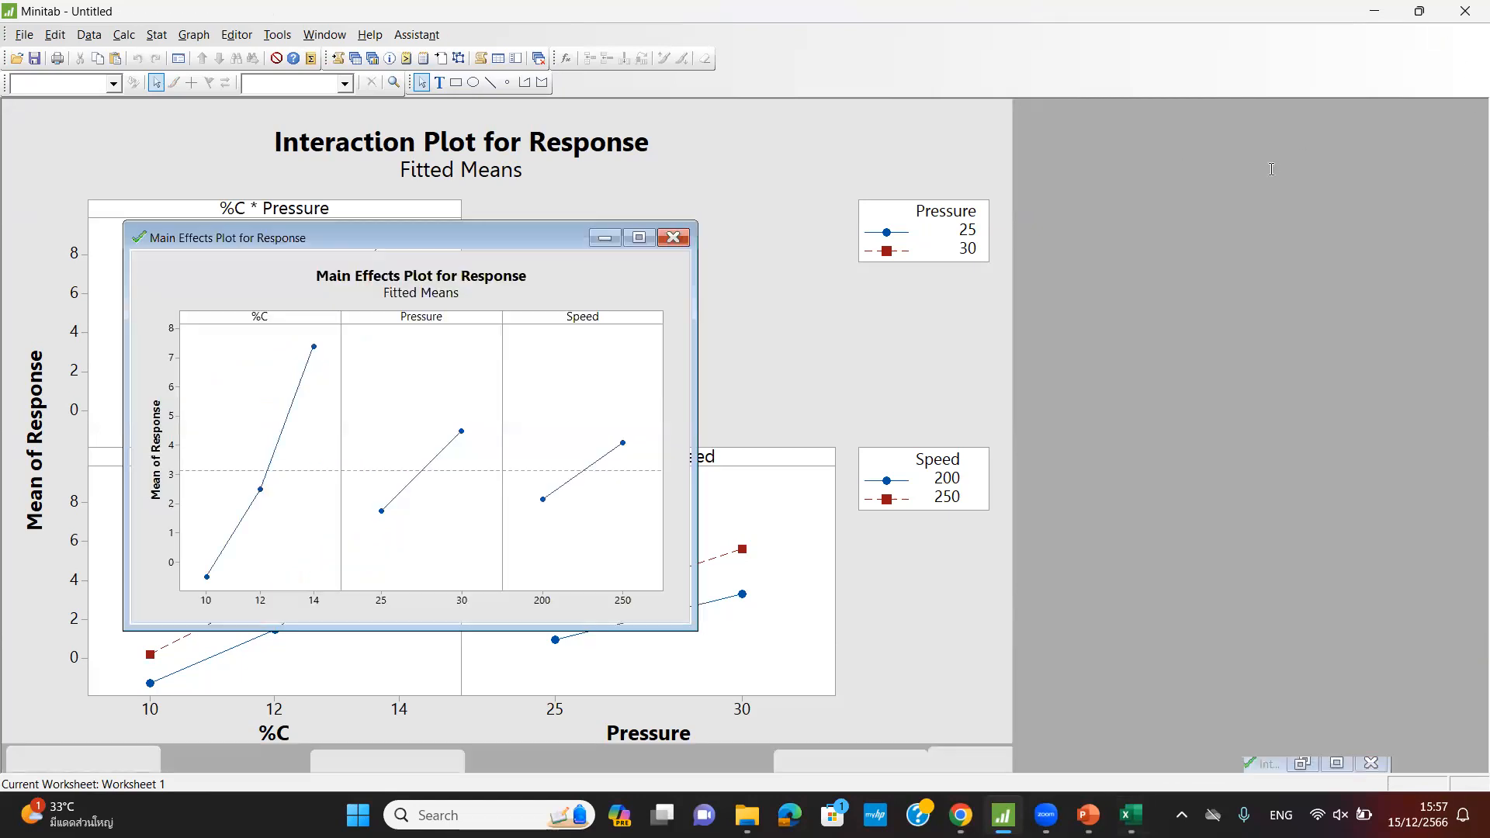
click(836, 614)
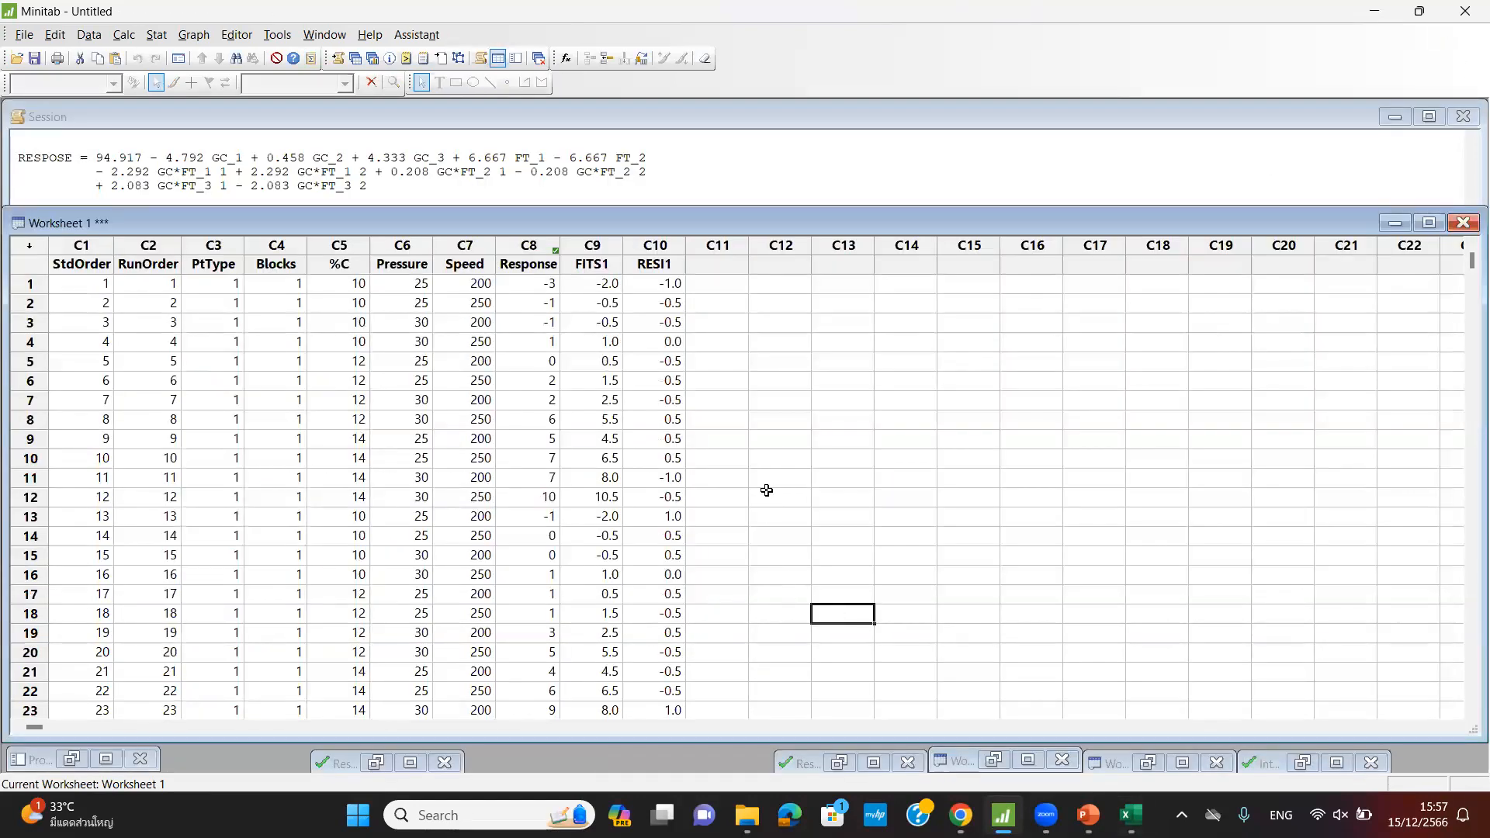
- Minimize Worksheet 1 and the Main Effects Plot, then show the Residual Plots for RESPOSE full-size
click(1394, 223)
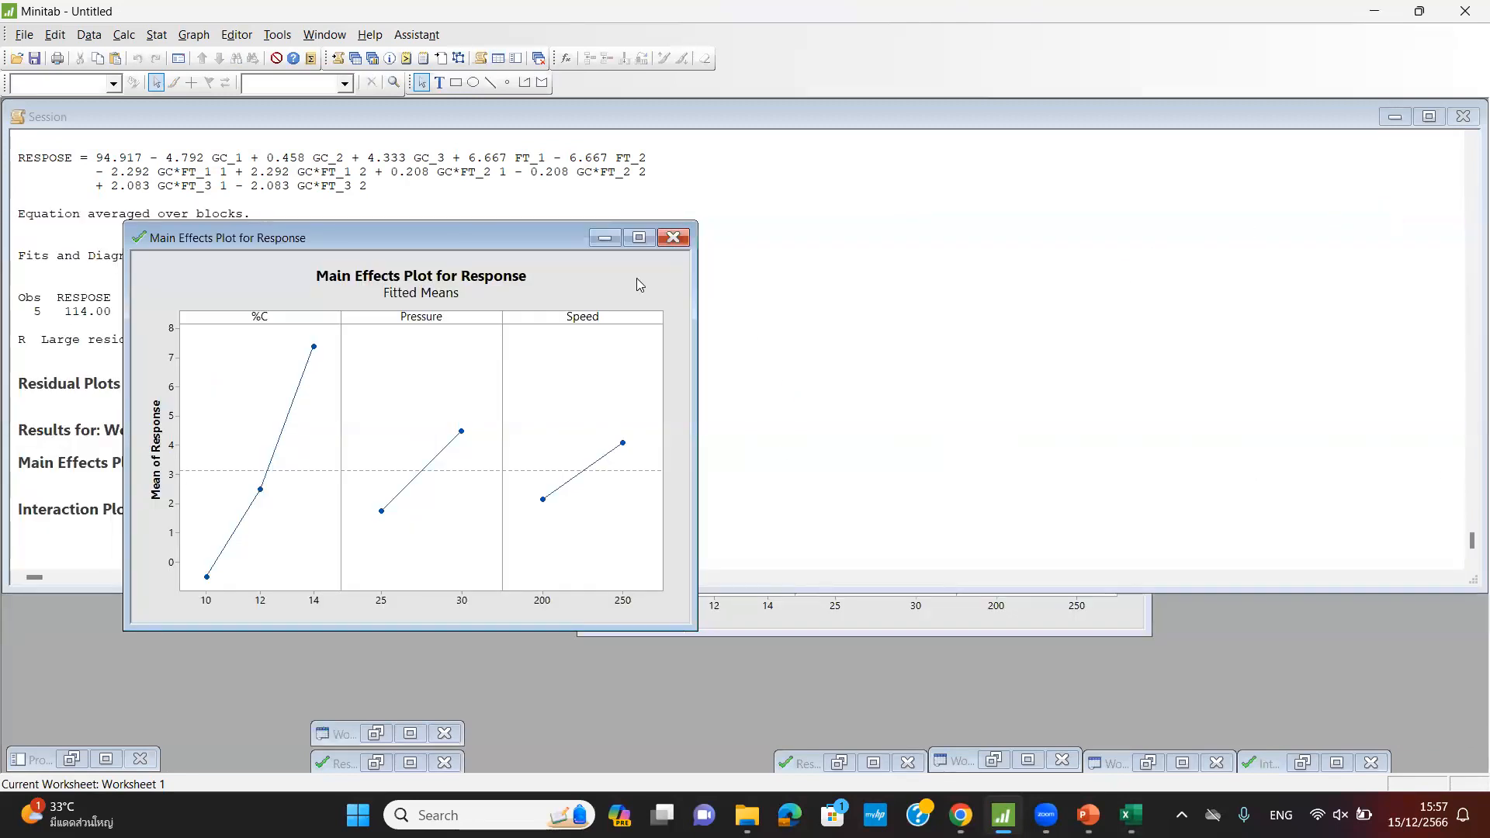
click(603, 239)
scroll(771, 403, up, 5)
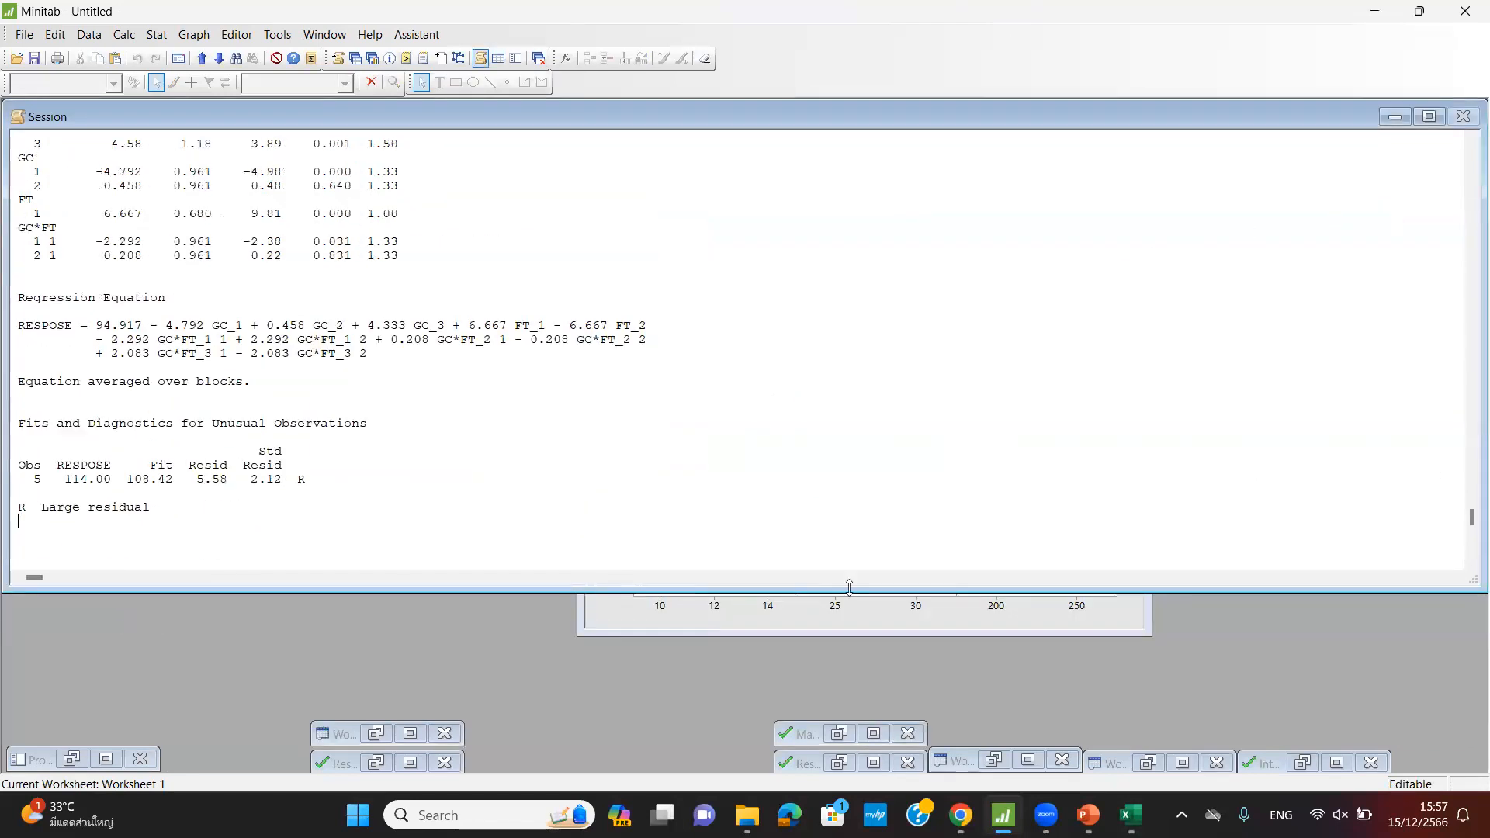
click(873, 763)
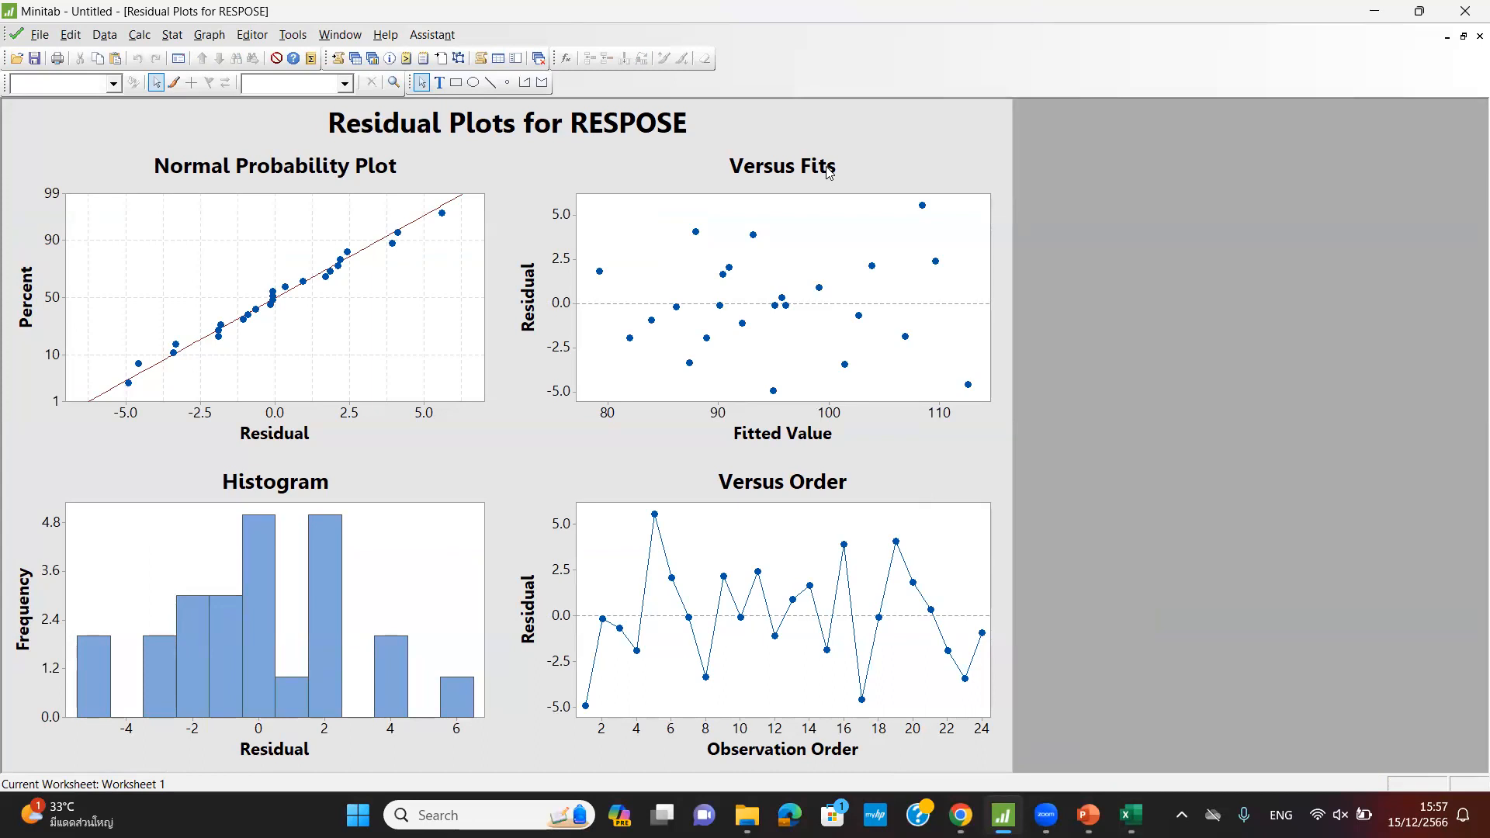
click(172, 34)
- Open the Factorial Plots dialog from Stat > DOE > Factorial and cancel it
mouse_move(217, 113)
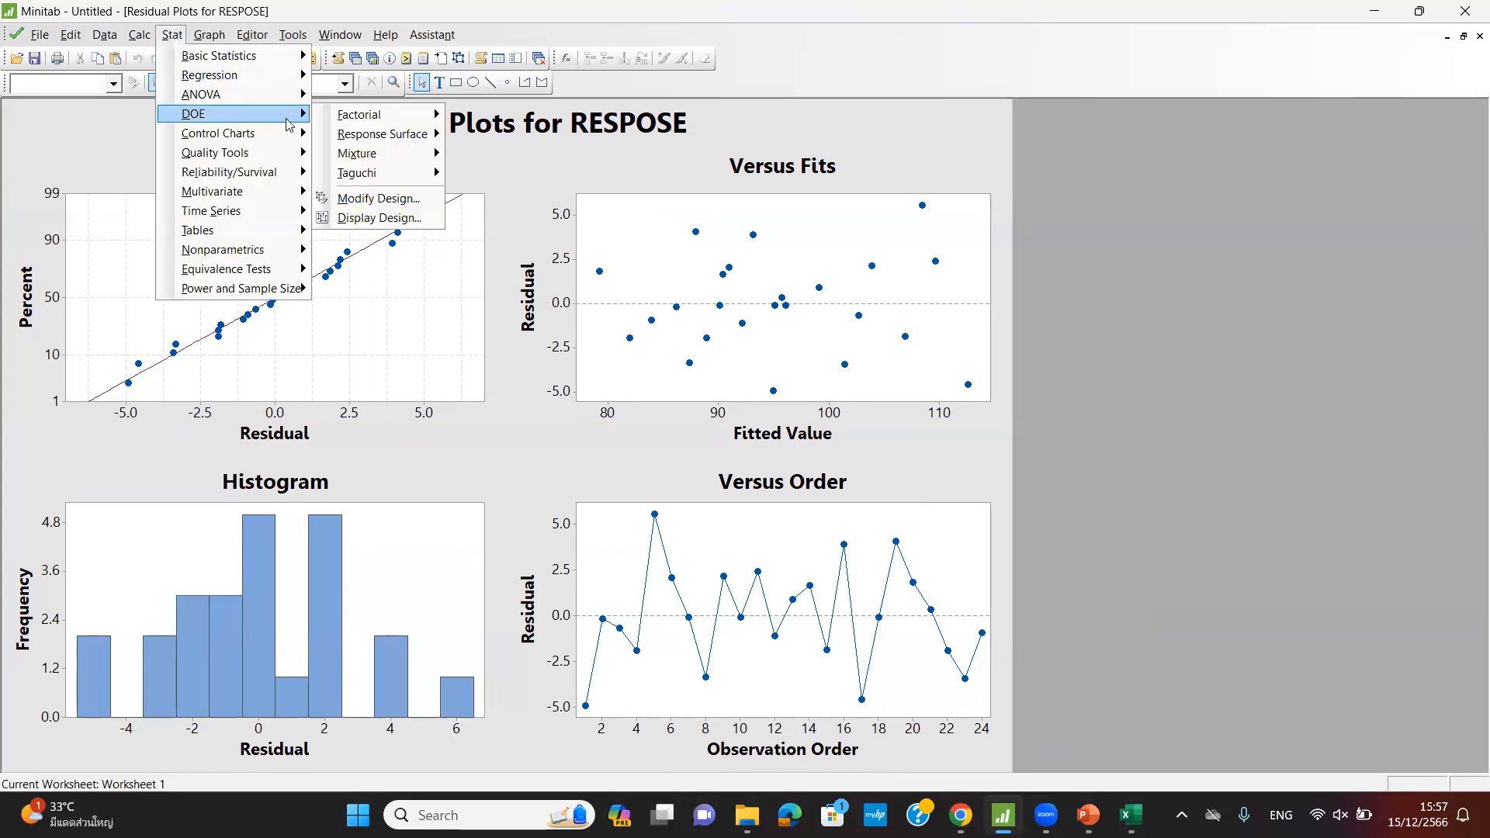
mouse_move(432, 122)
click(572, 266)
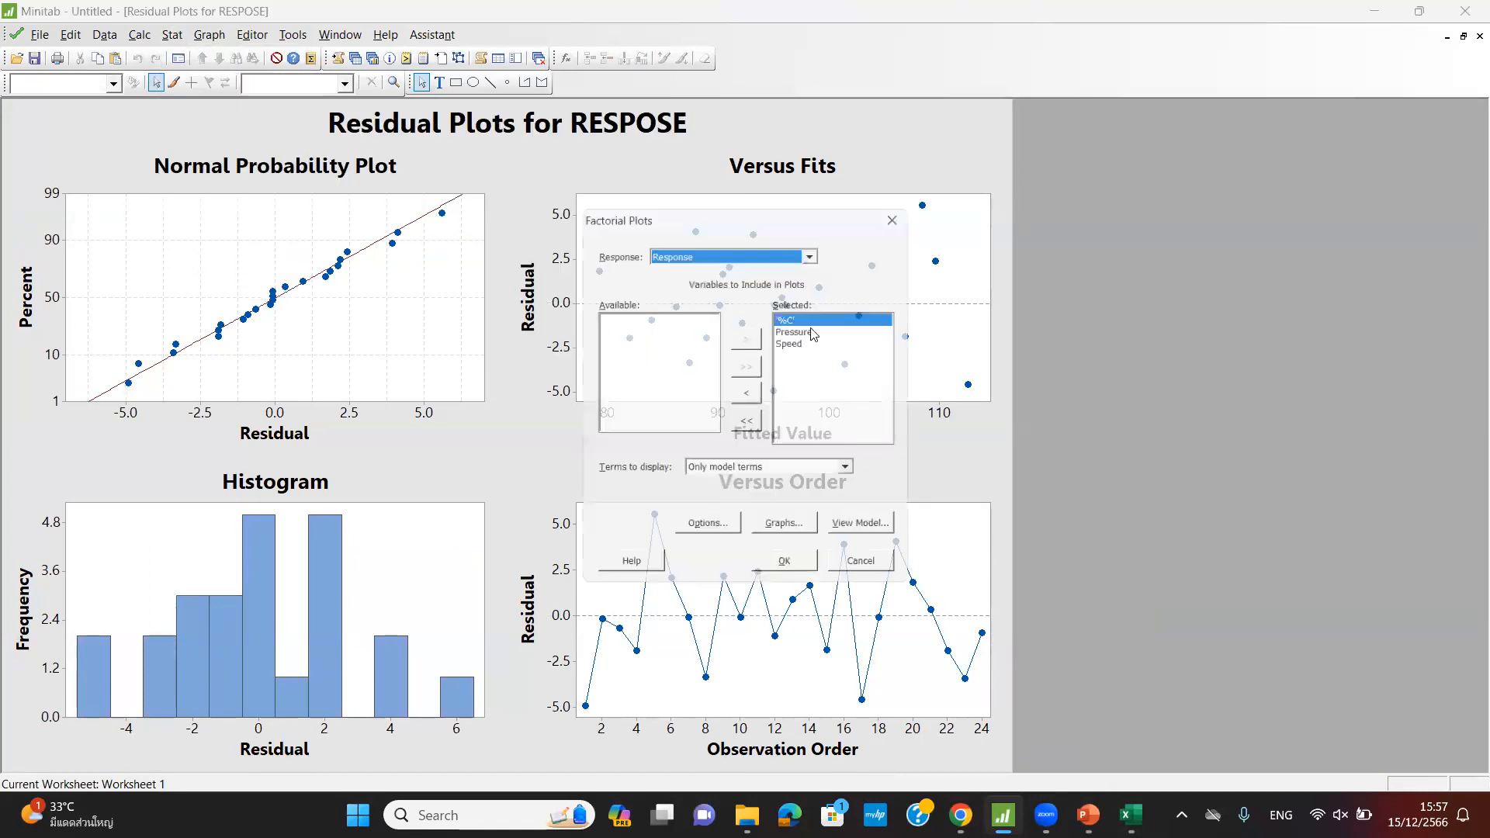
click(869, 572)
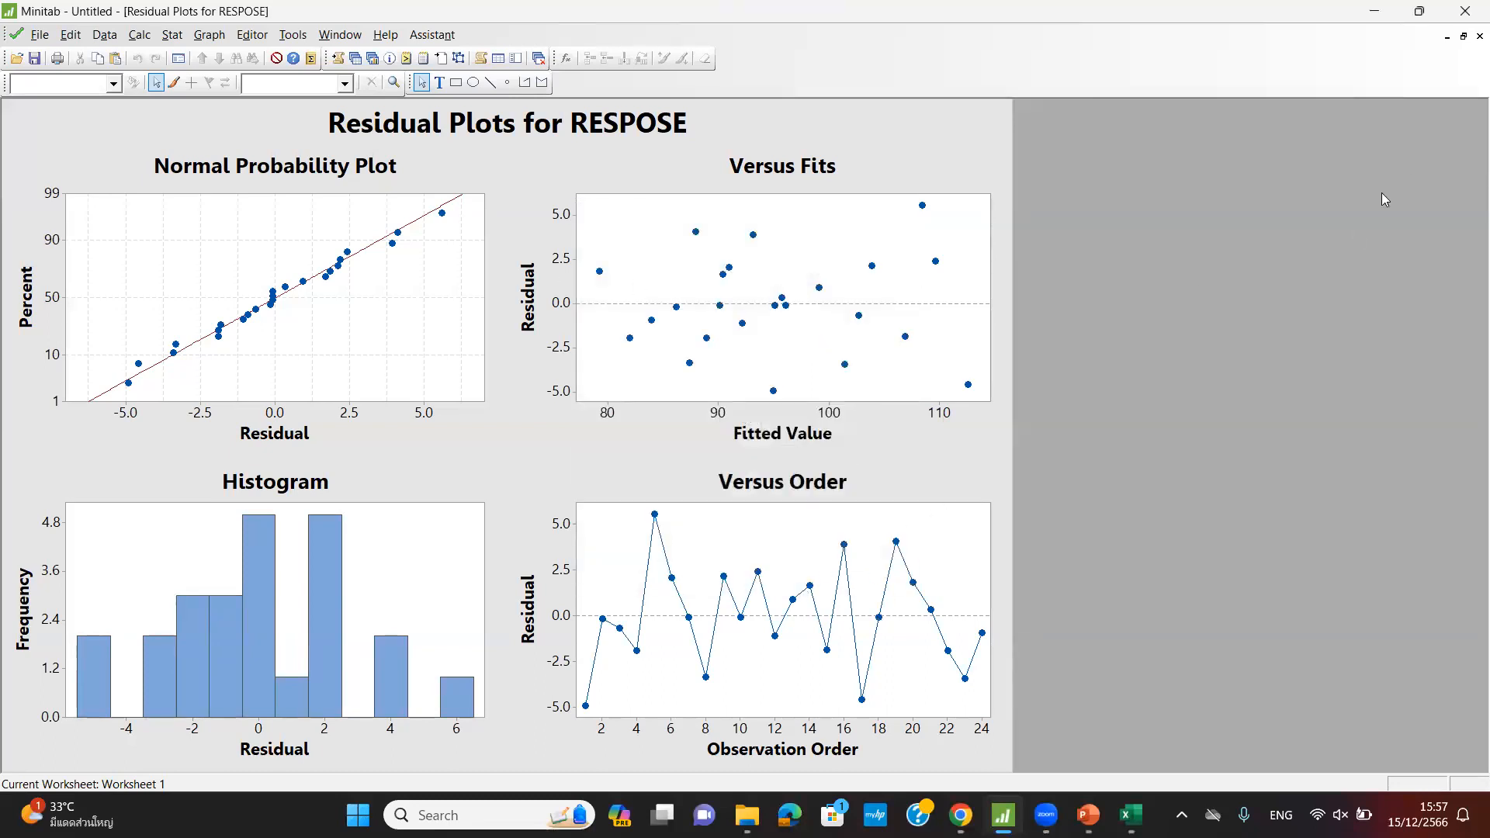
- Close the Residual Plots for RESPOSE graph without saving it
click(1480, 35)
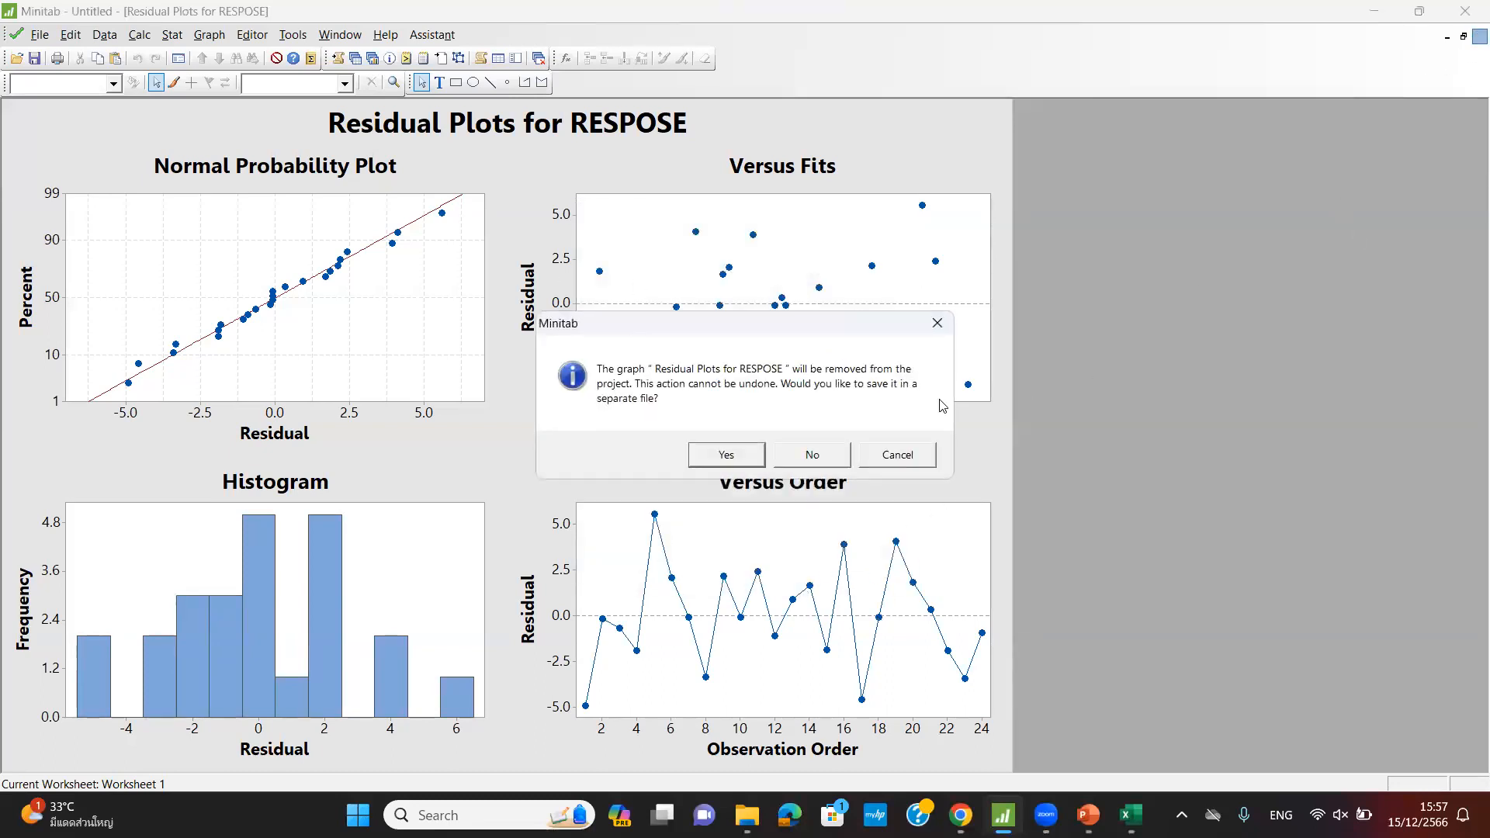
click(815, 457)
scroll(494, 287, up, 20)
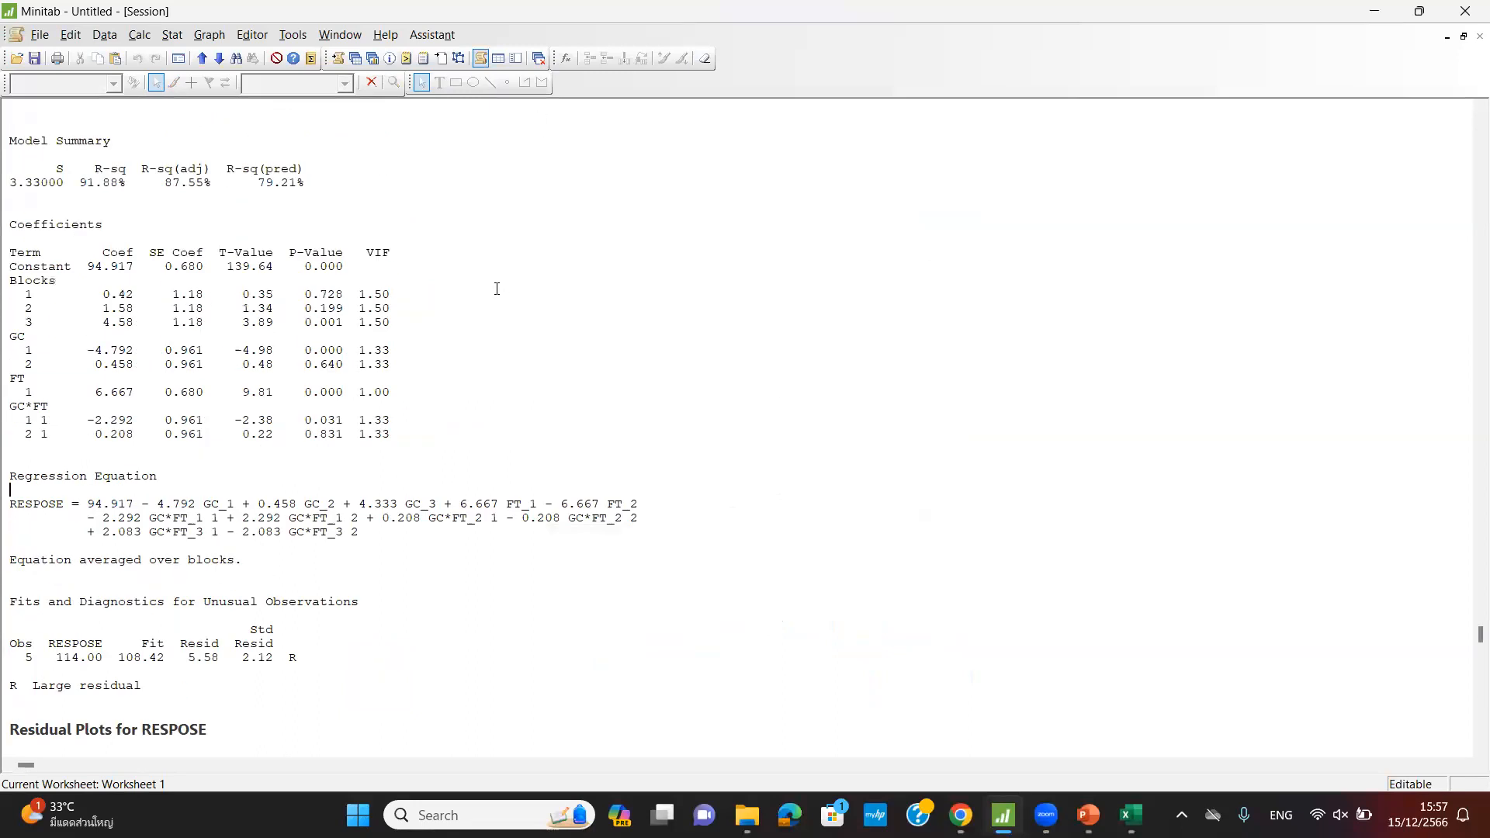
scroll(532, 316, down, 7)
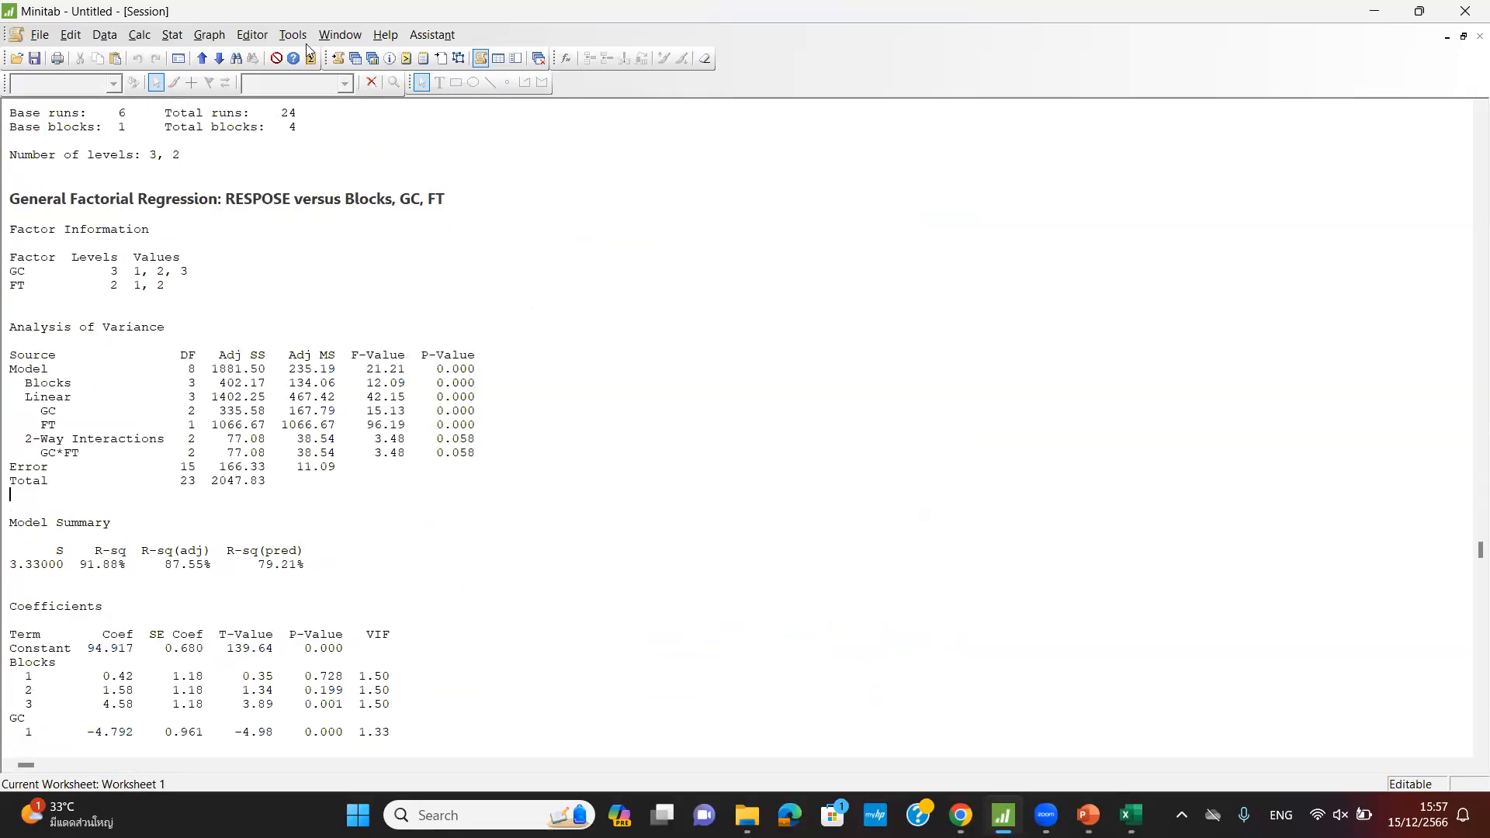
- Reopen the Factorial Plots dialog and back out of it again
click(172, 35)
mouse_move(223, 120)
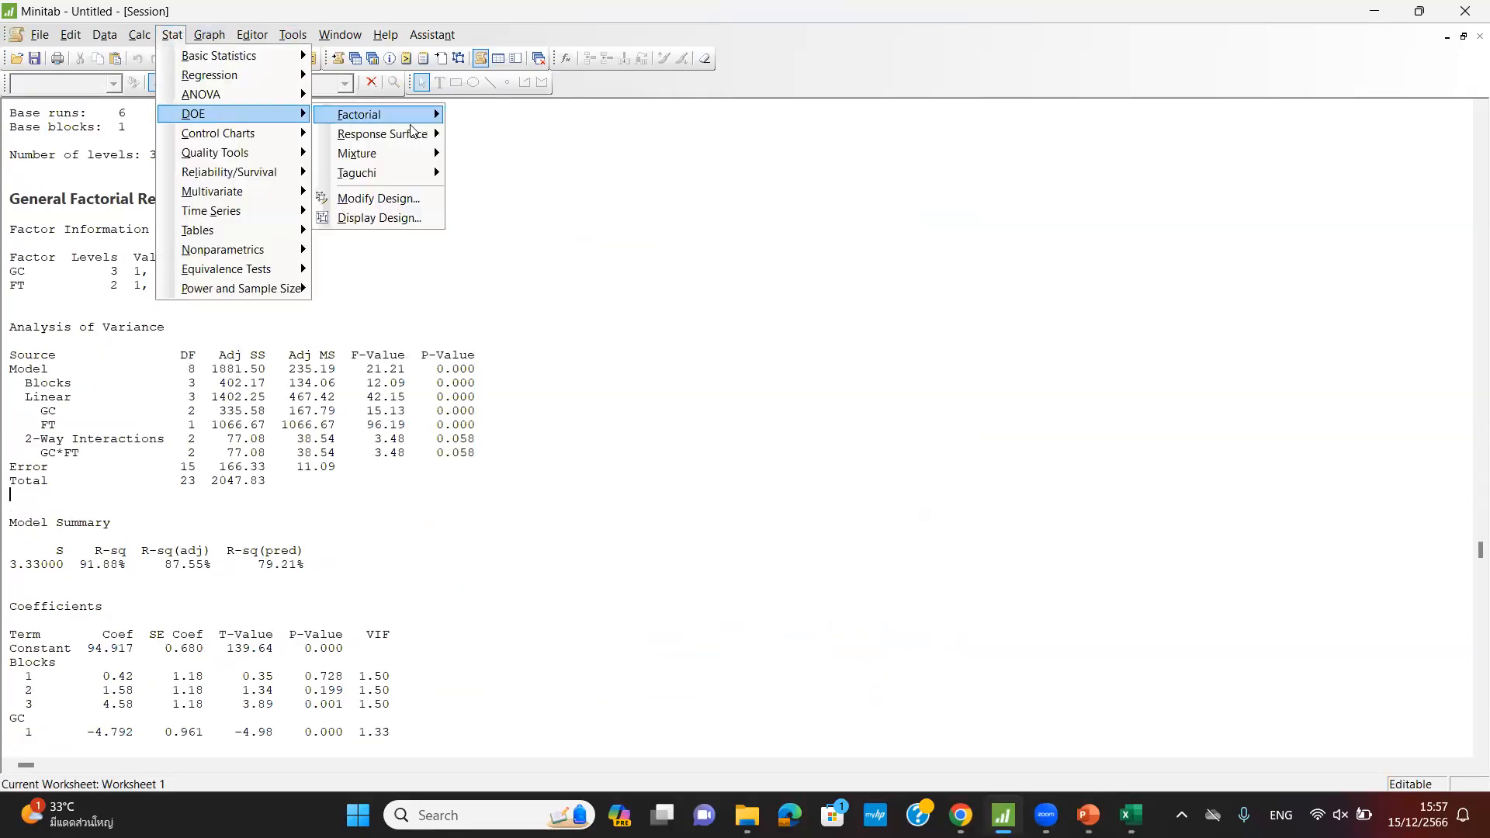
mouse_move(417, 120)
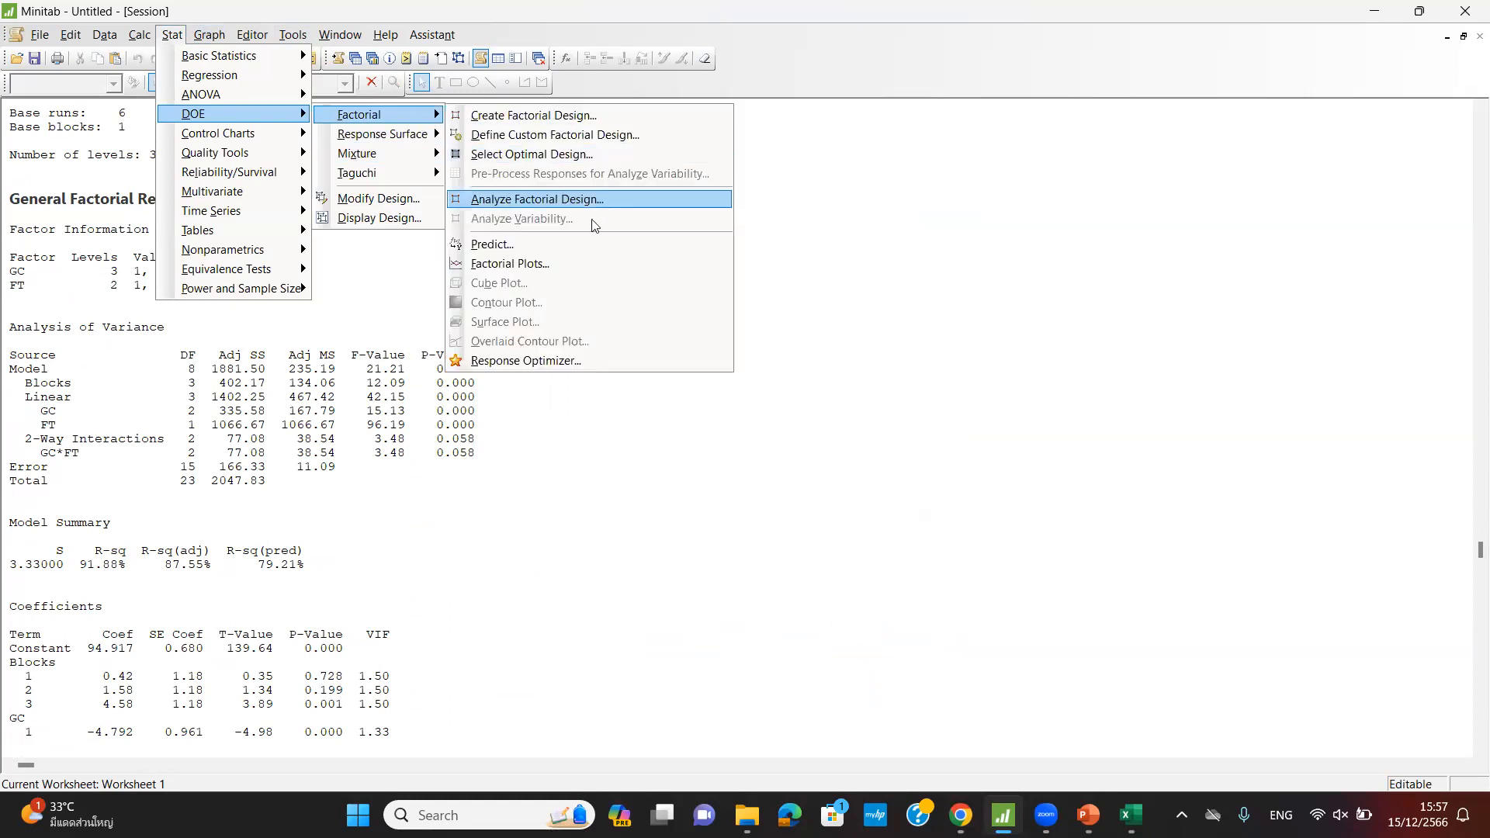
click(535, 259)
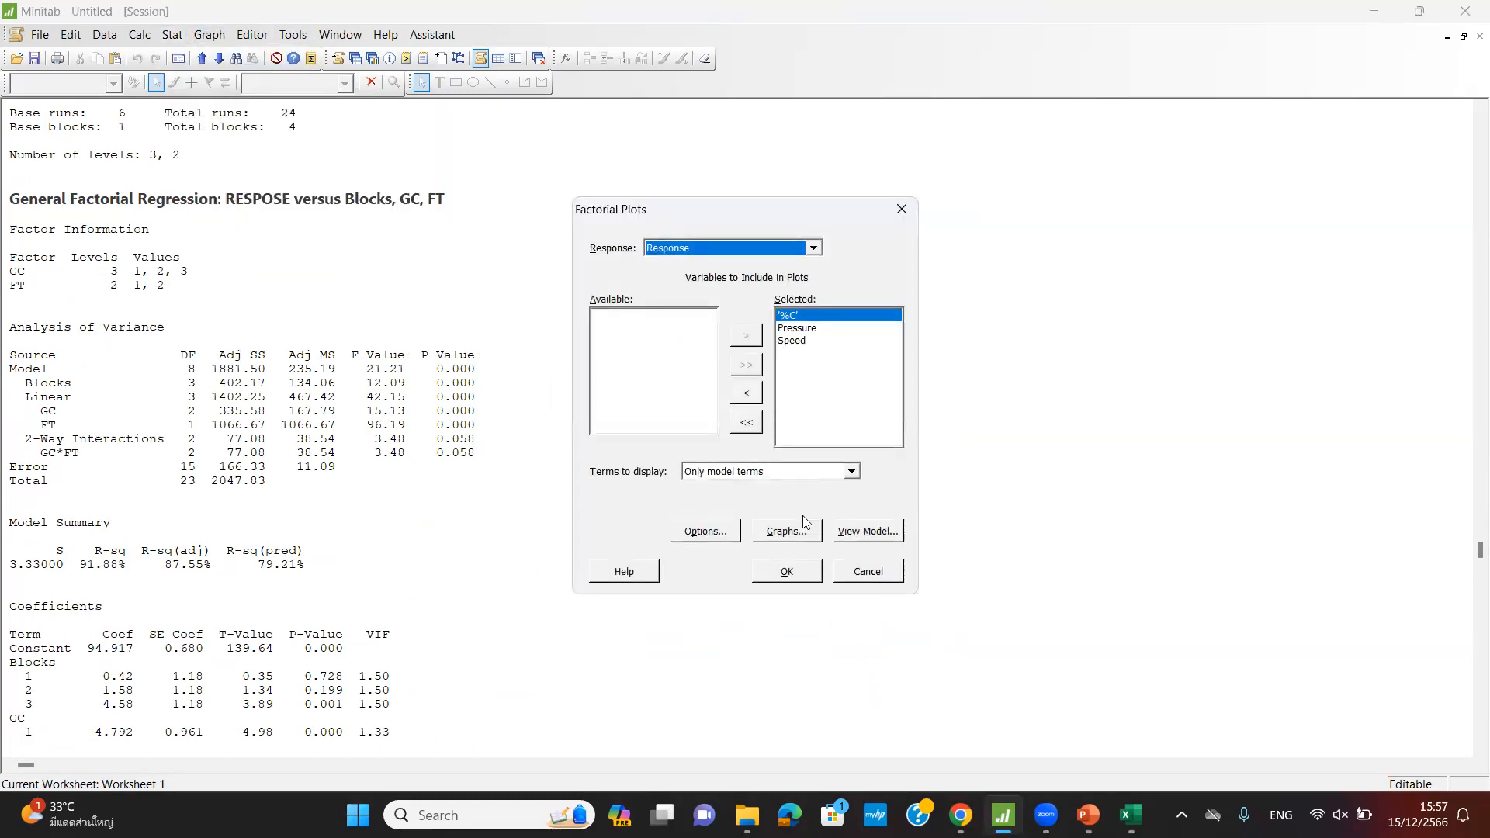
click(845, 577)
scroll(776, 544, up, 5)
scroll(776, 545, up, 3)
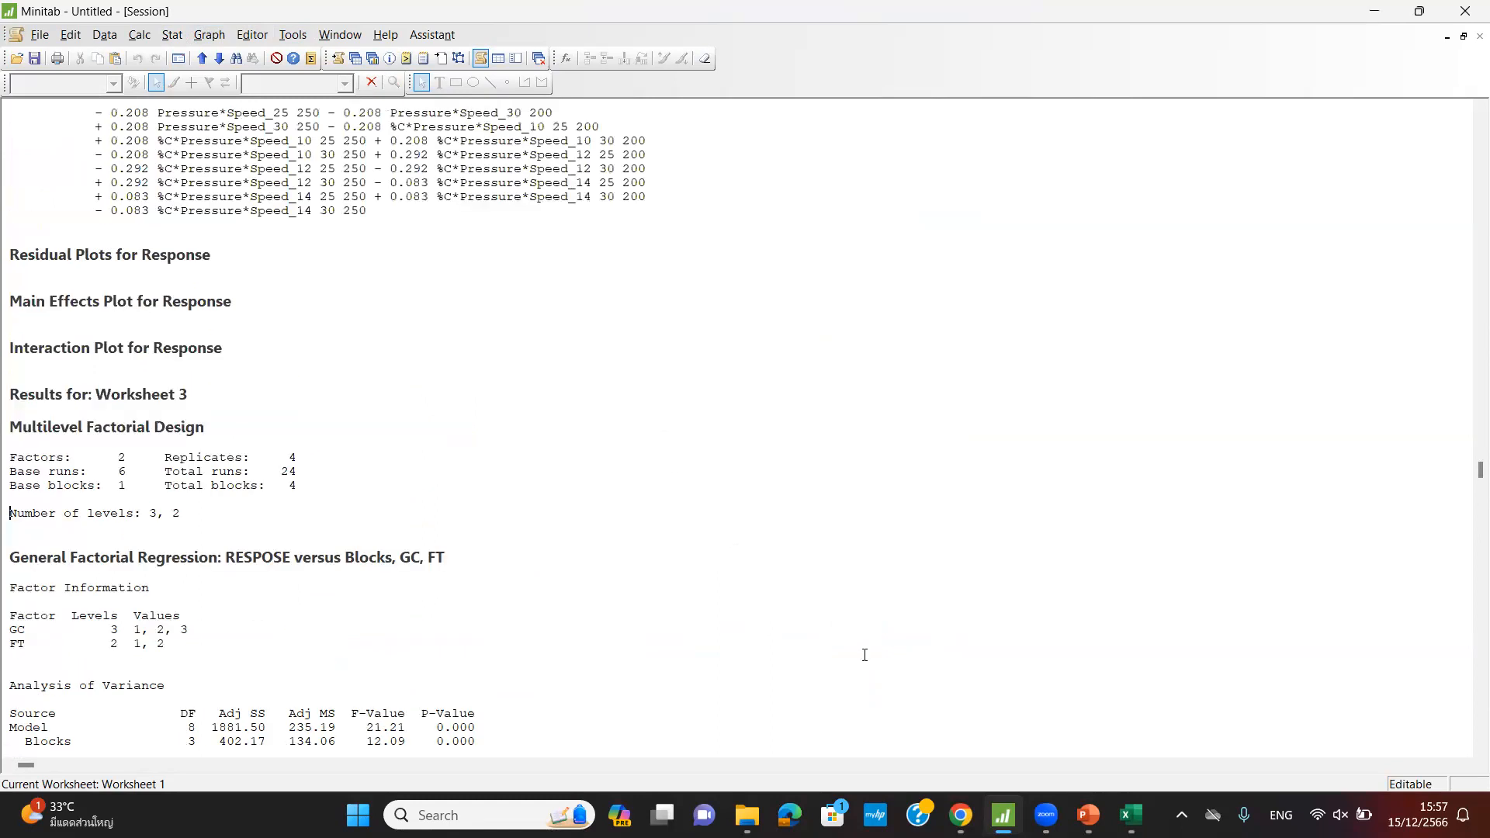
- Discard the Main Effects Plot for Response without saving and maximize Worksheet 3
click(1463, 36)
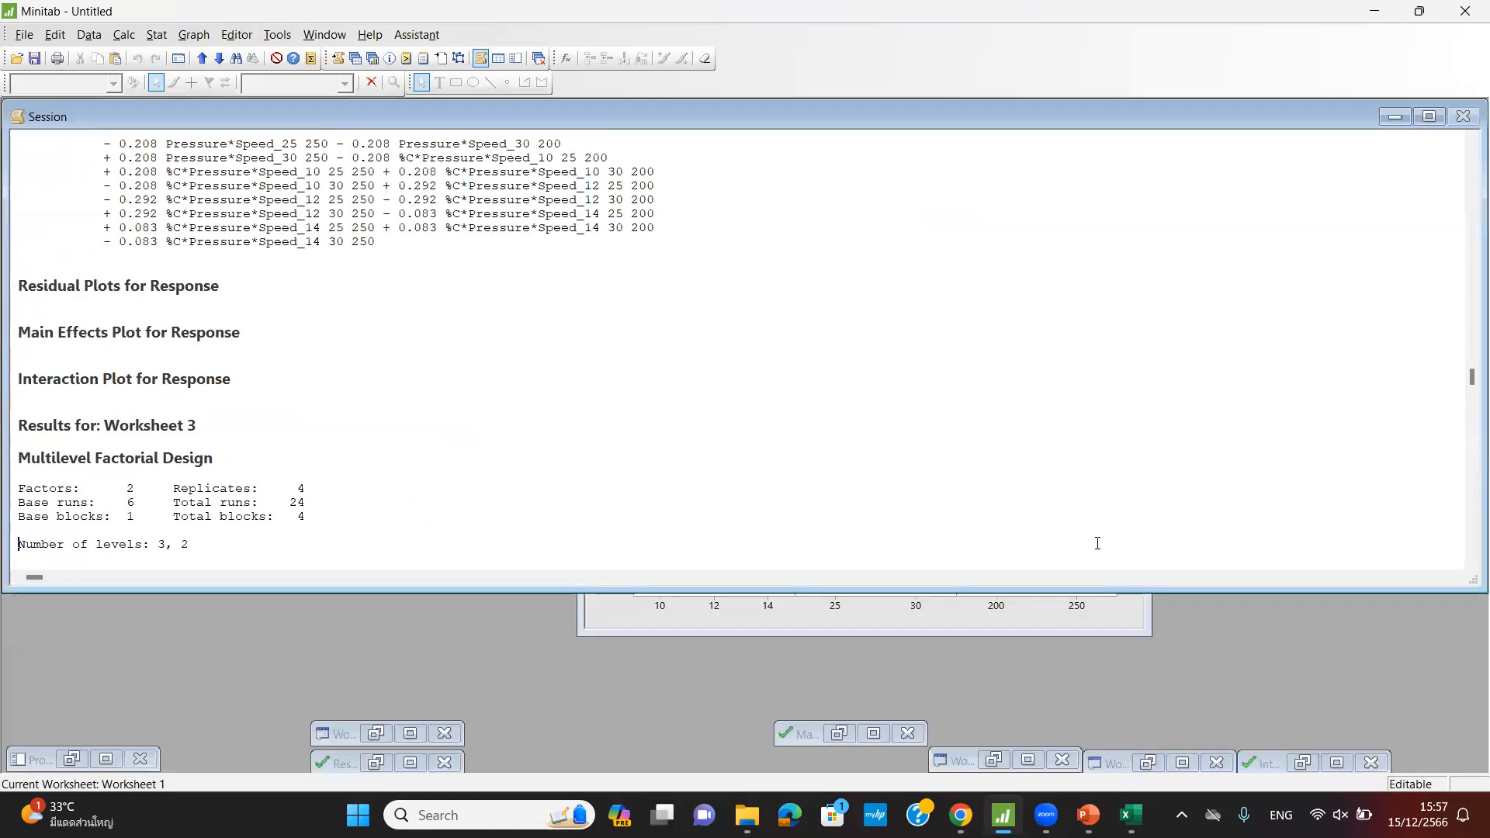
click(872, 734)
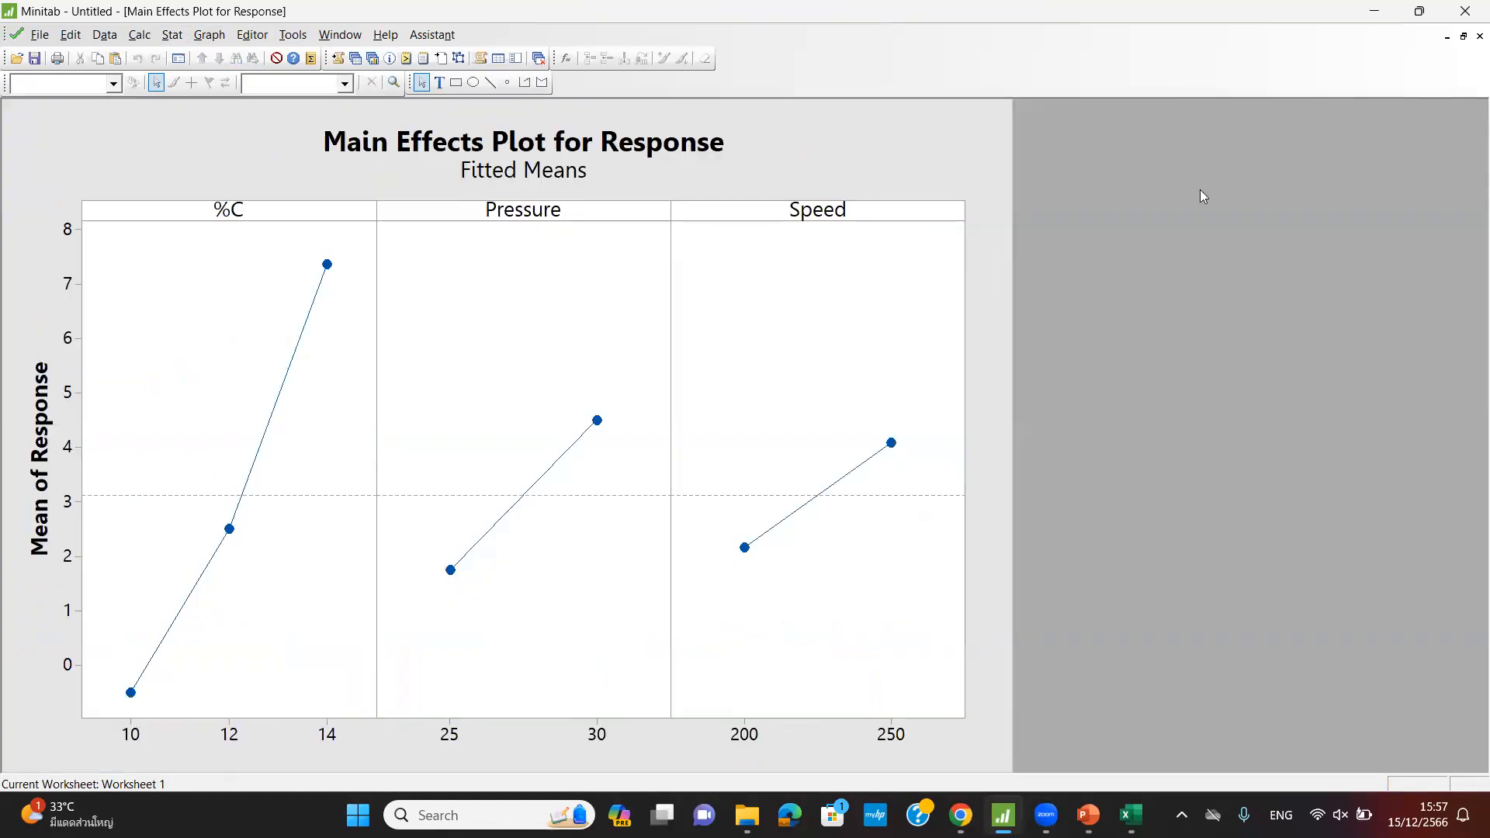
click(1479, 35)
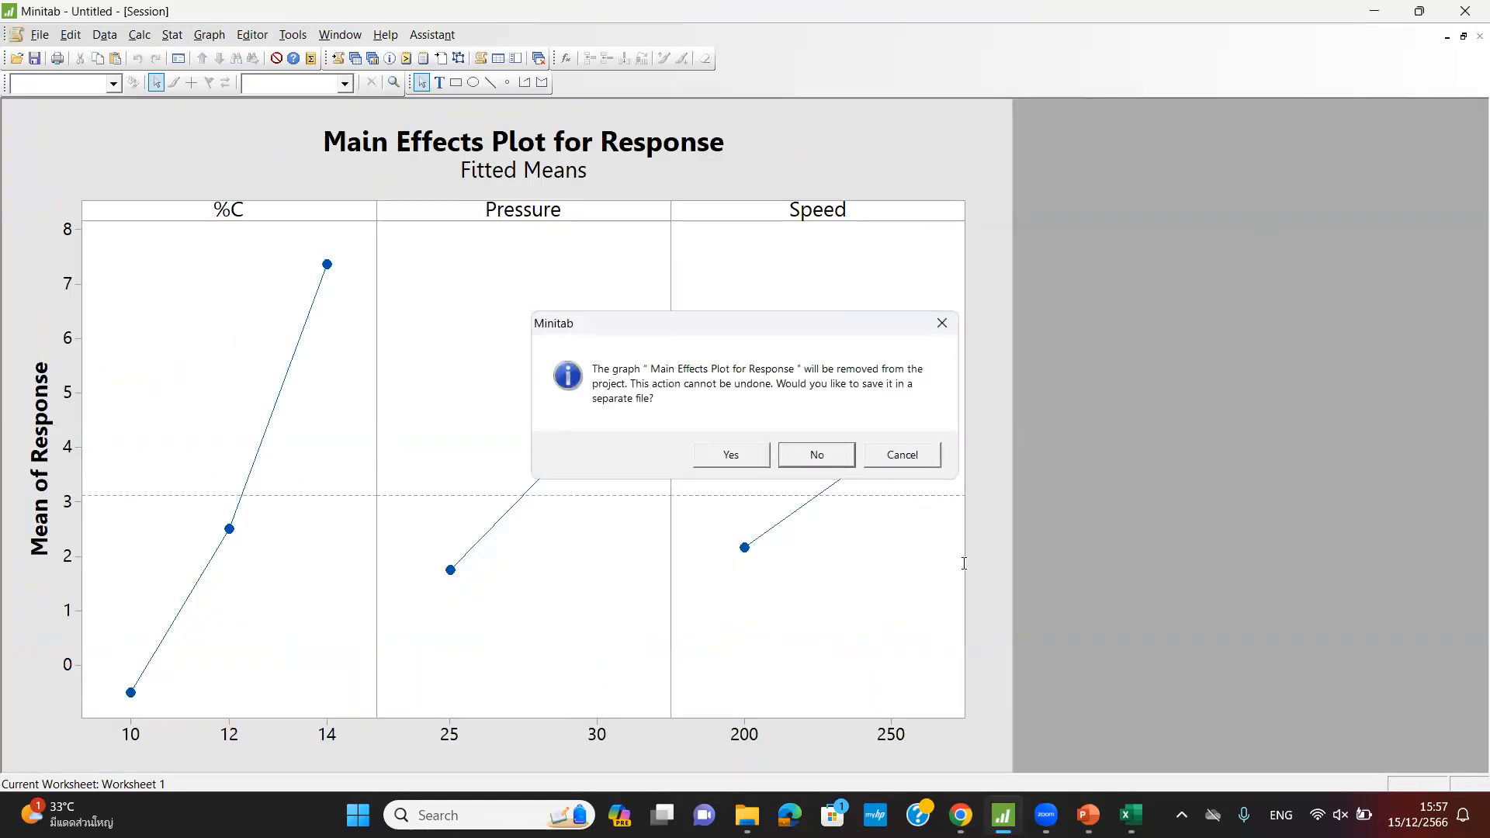
click(816, 455)
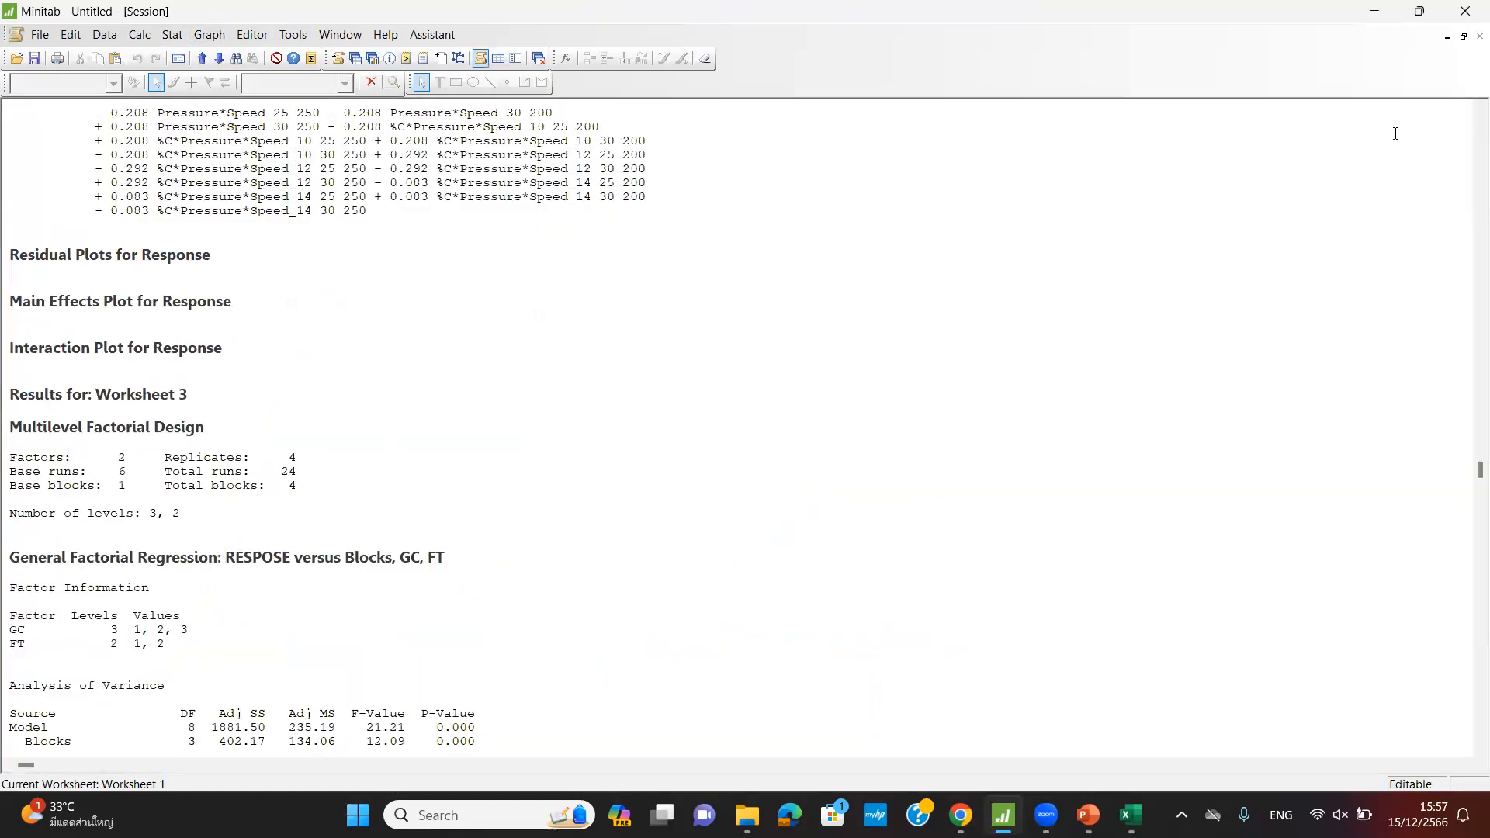
click(1447, 37)
click(1027, 762)
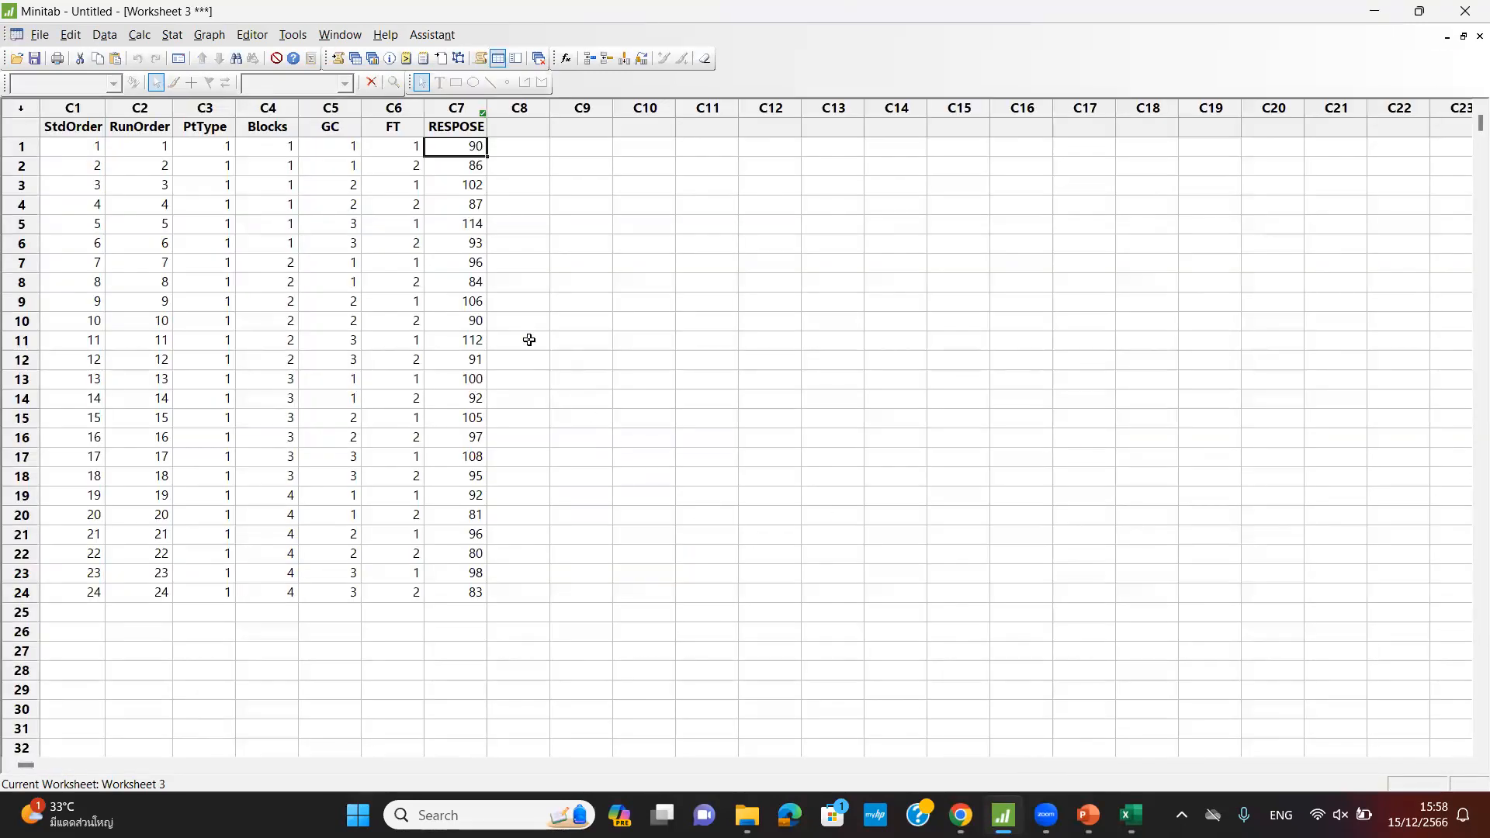
- Run Stat > DOE > Factorial > Factorial Plots for RESPOSE with GC and FT selected
click(172, 35)
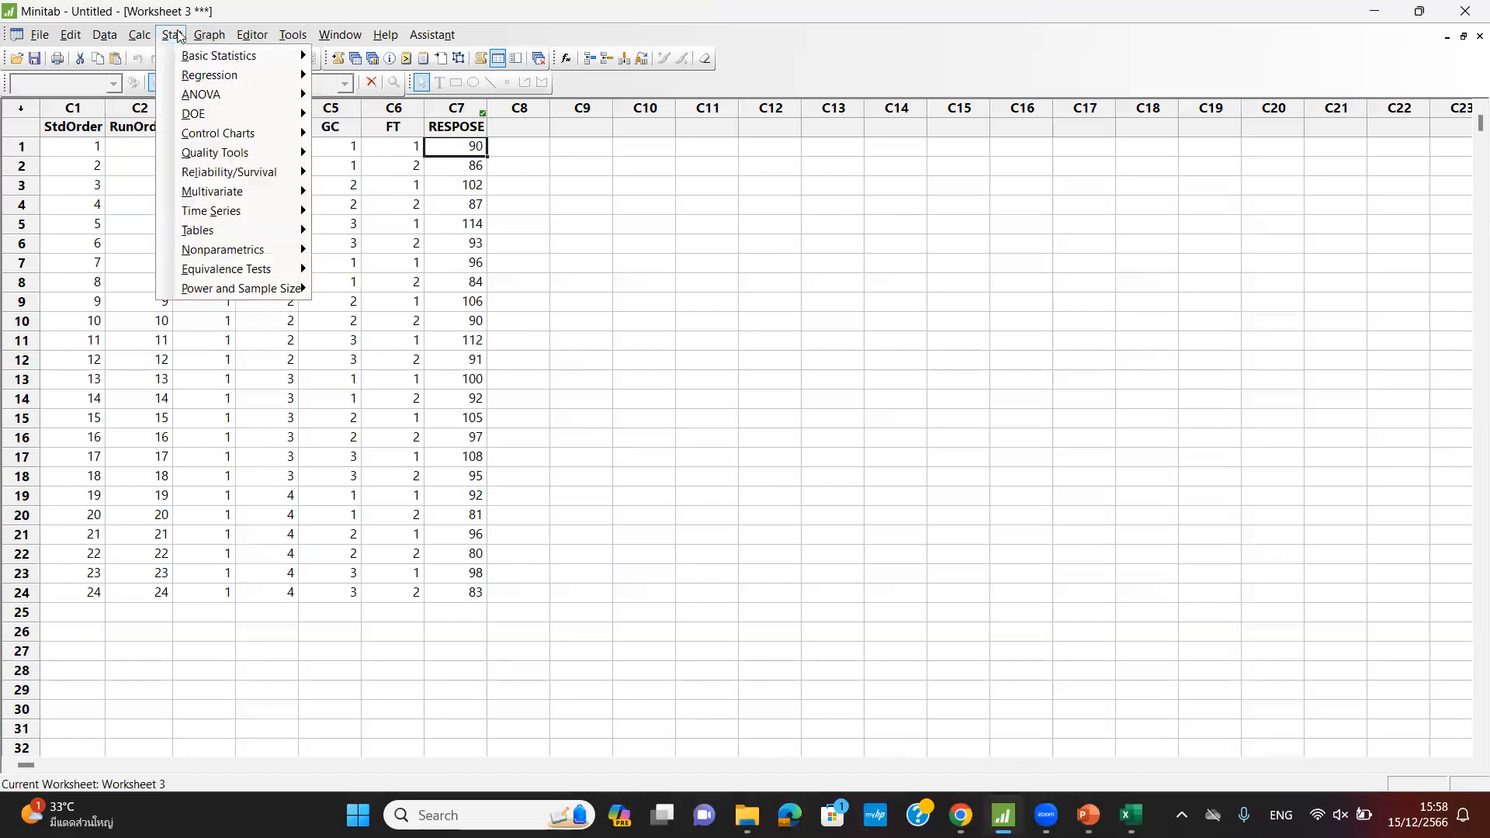
mouse_move(284, 116)
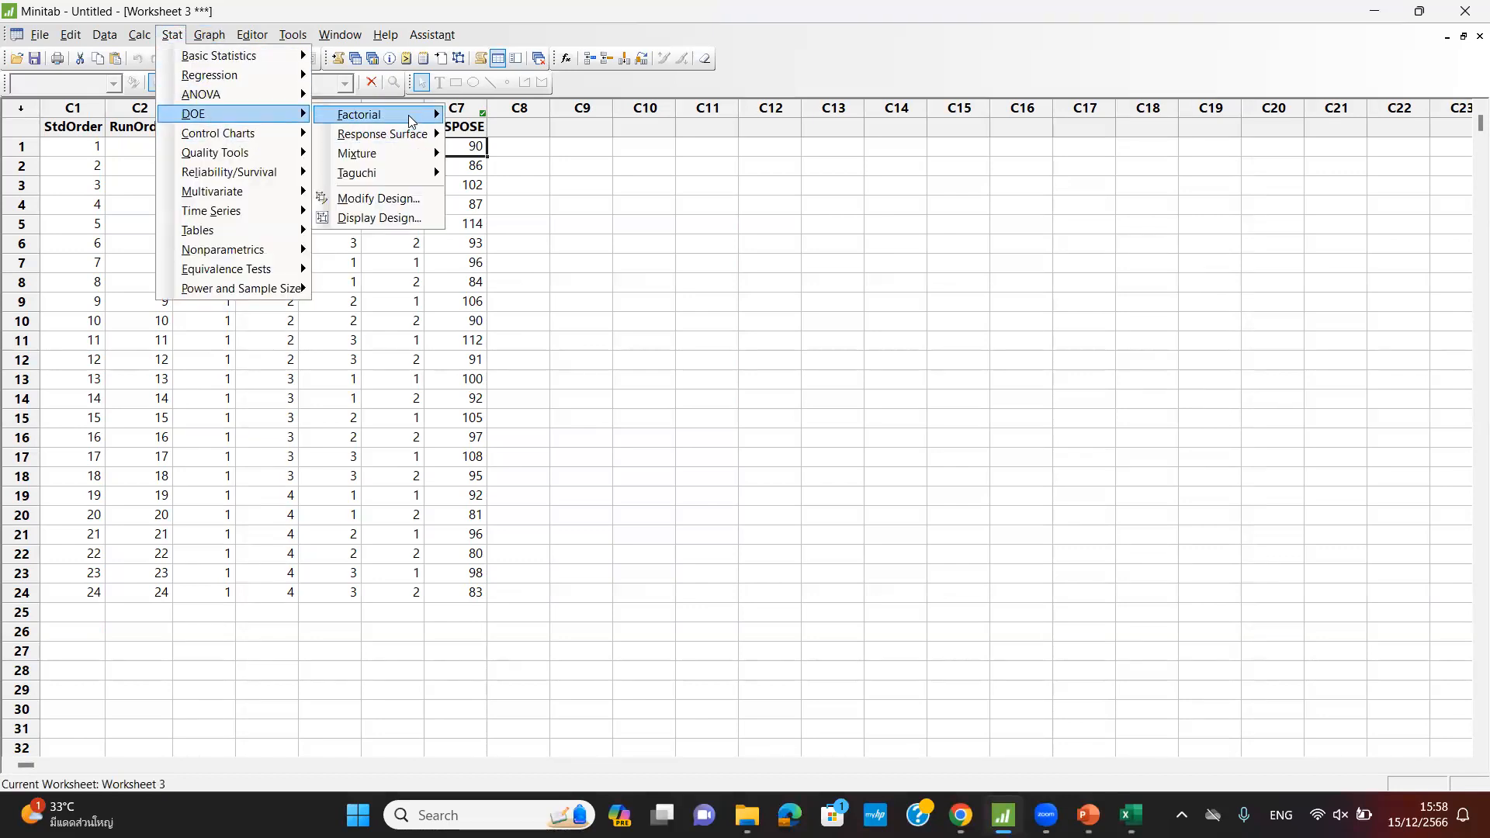
mouse_move(413, 118)
click(536, 263)
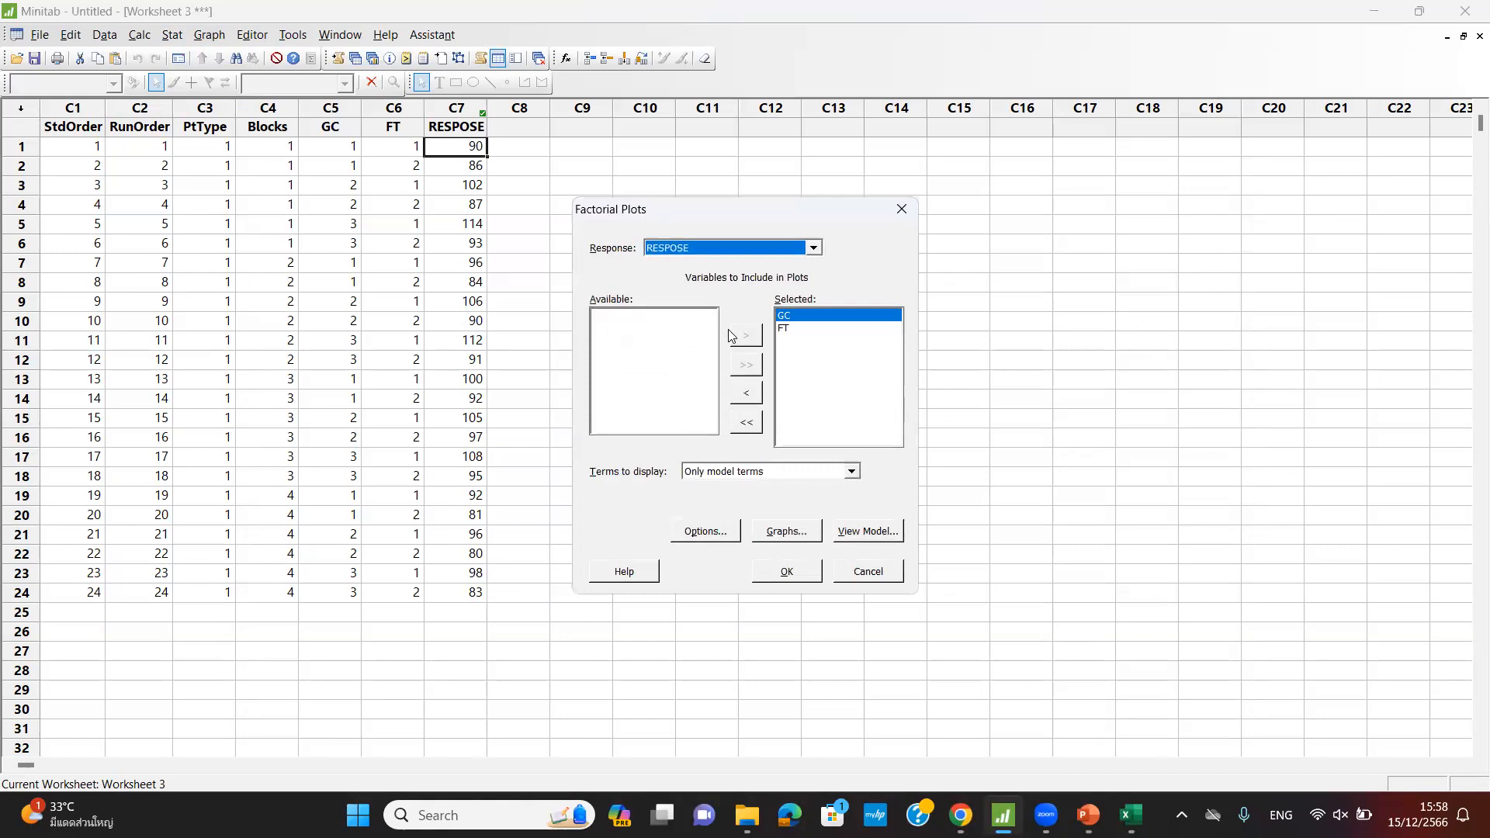
click(785, 578)
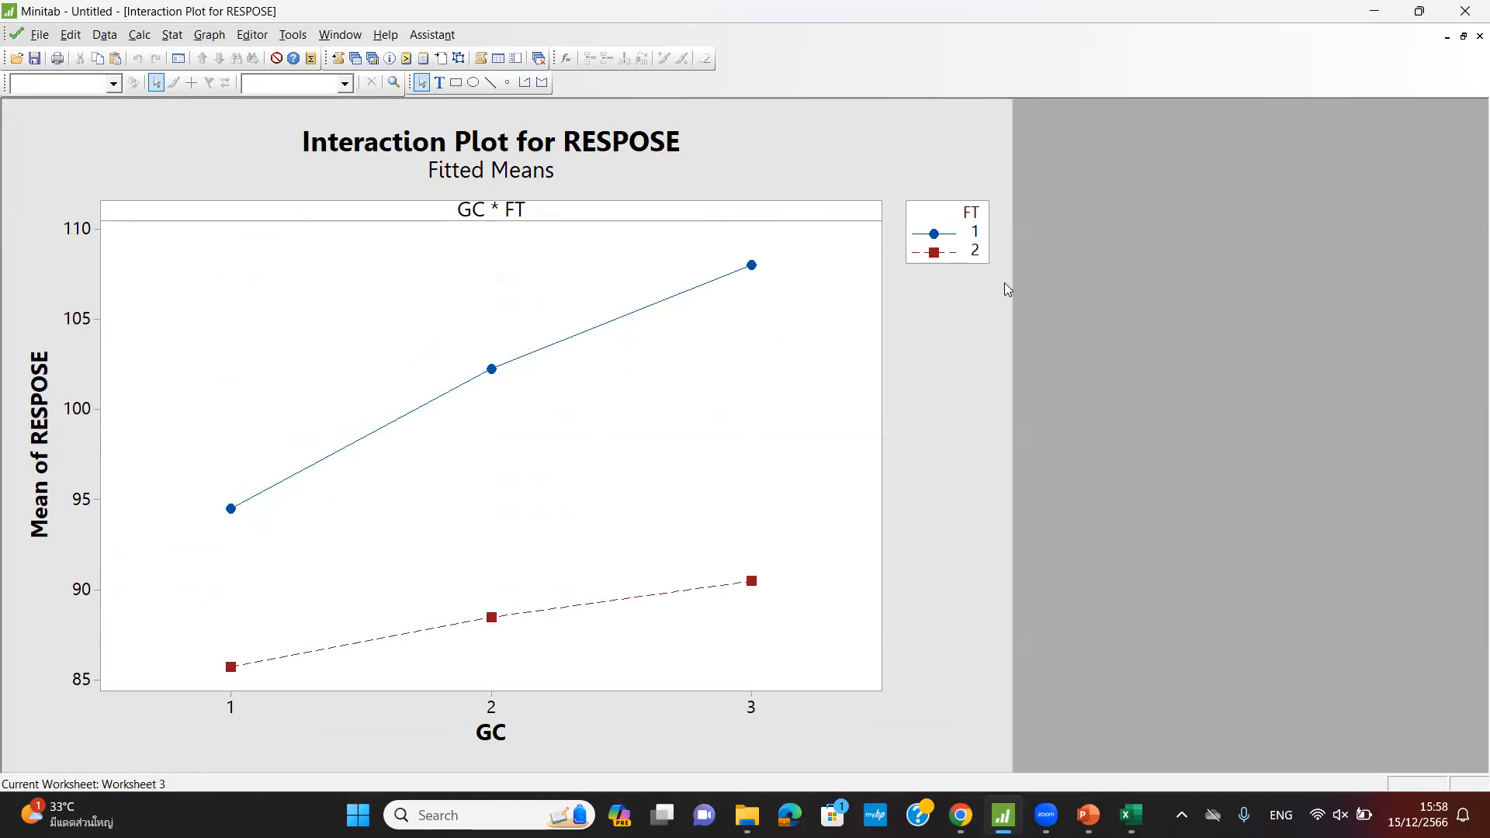
- Minimize the new interaction plot and close the old Interaction Plot for Response without saving
click(1447, 36)
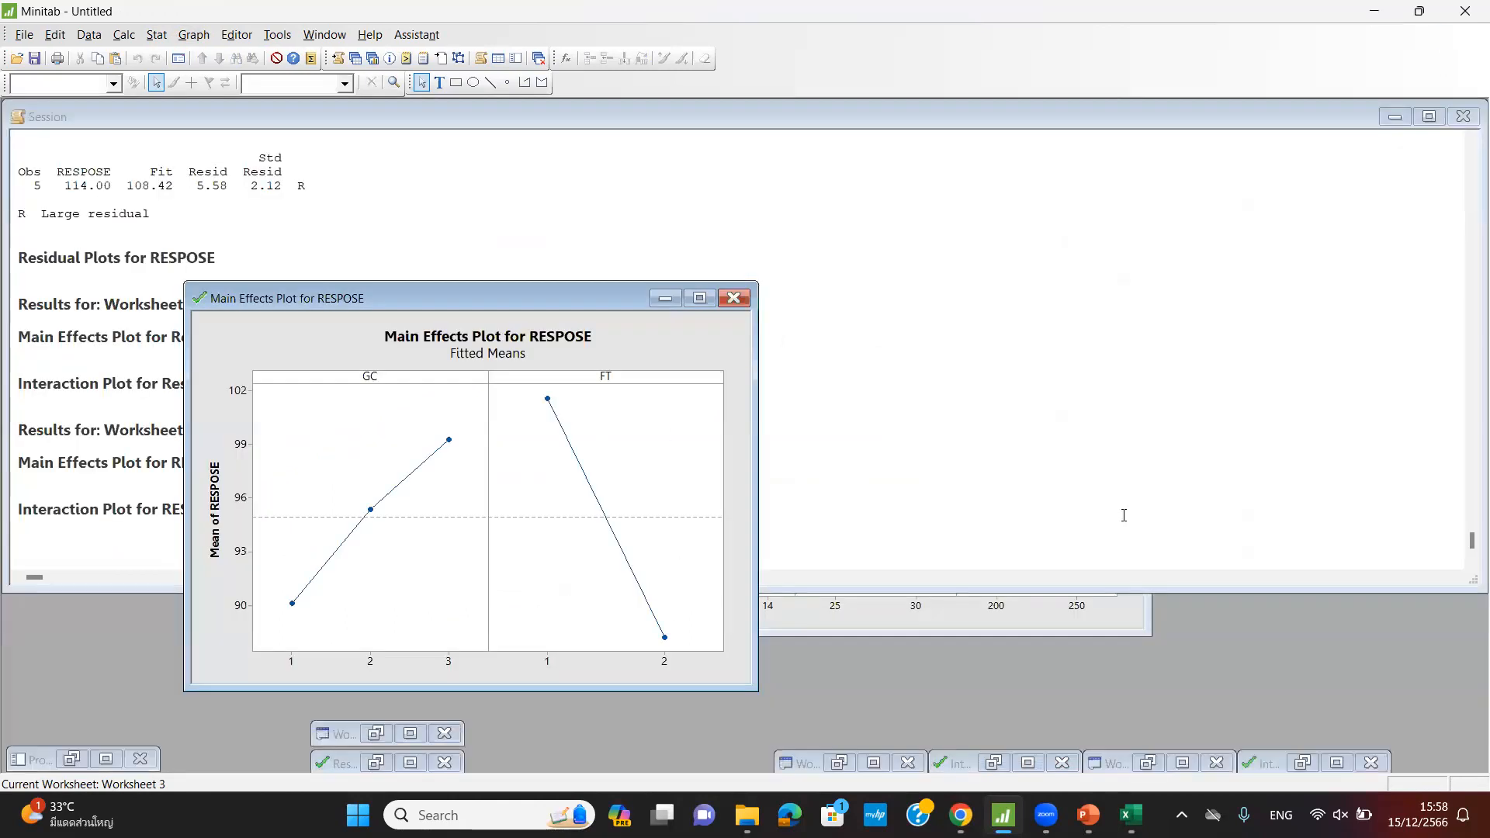
click(1334, 764)
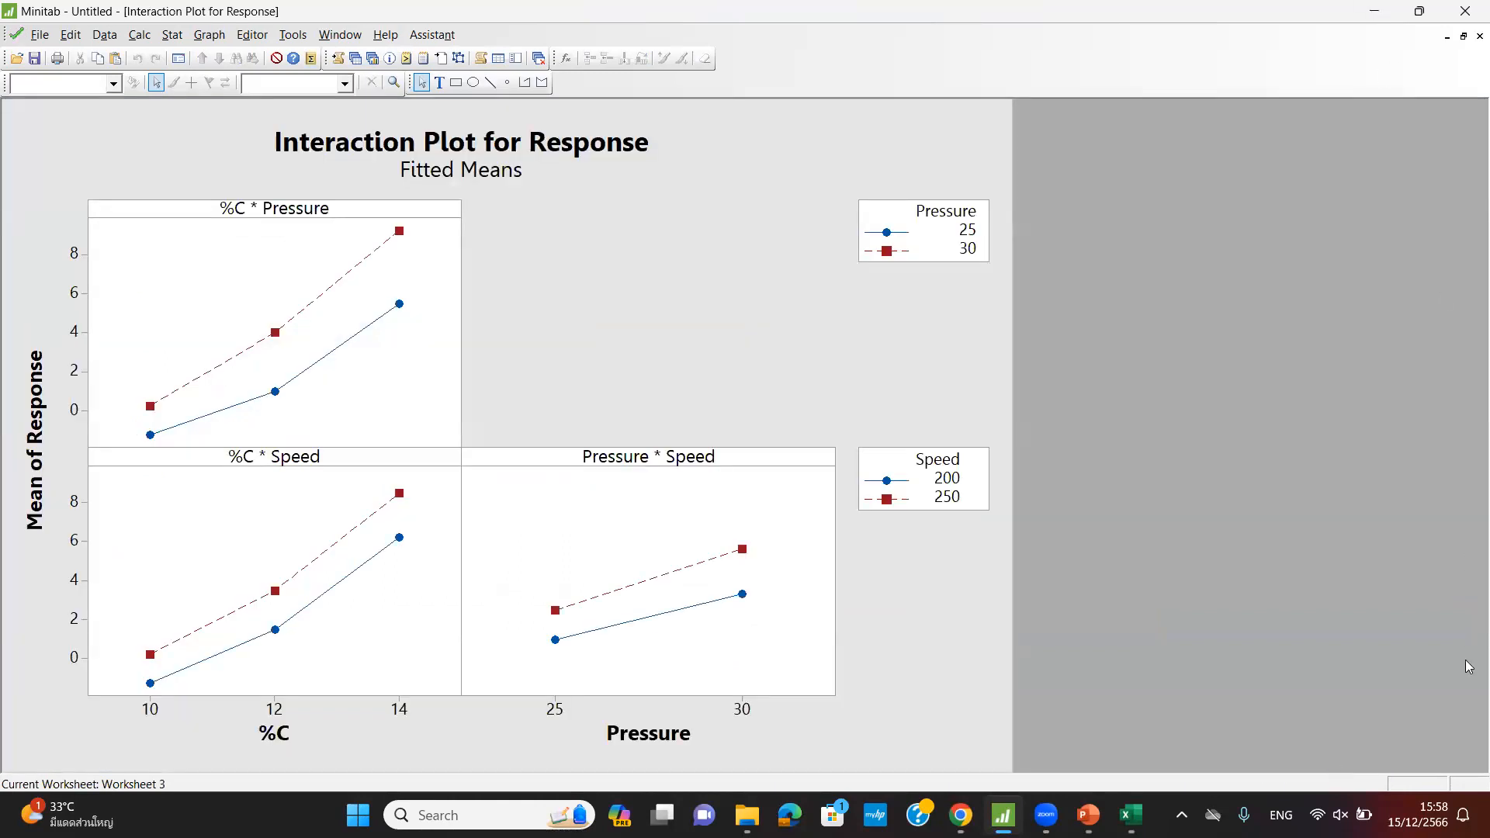
click(1480, 35)
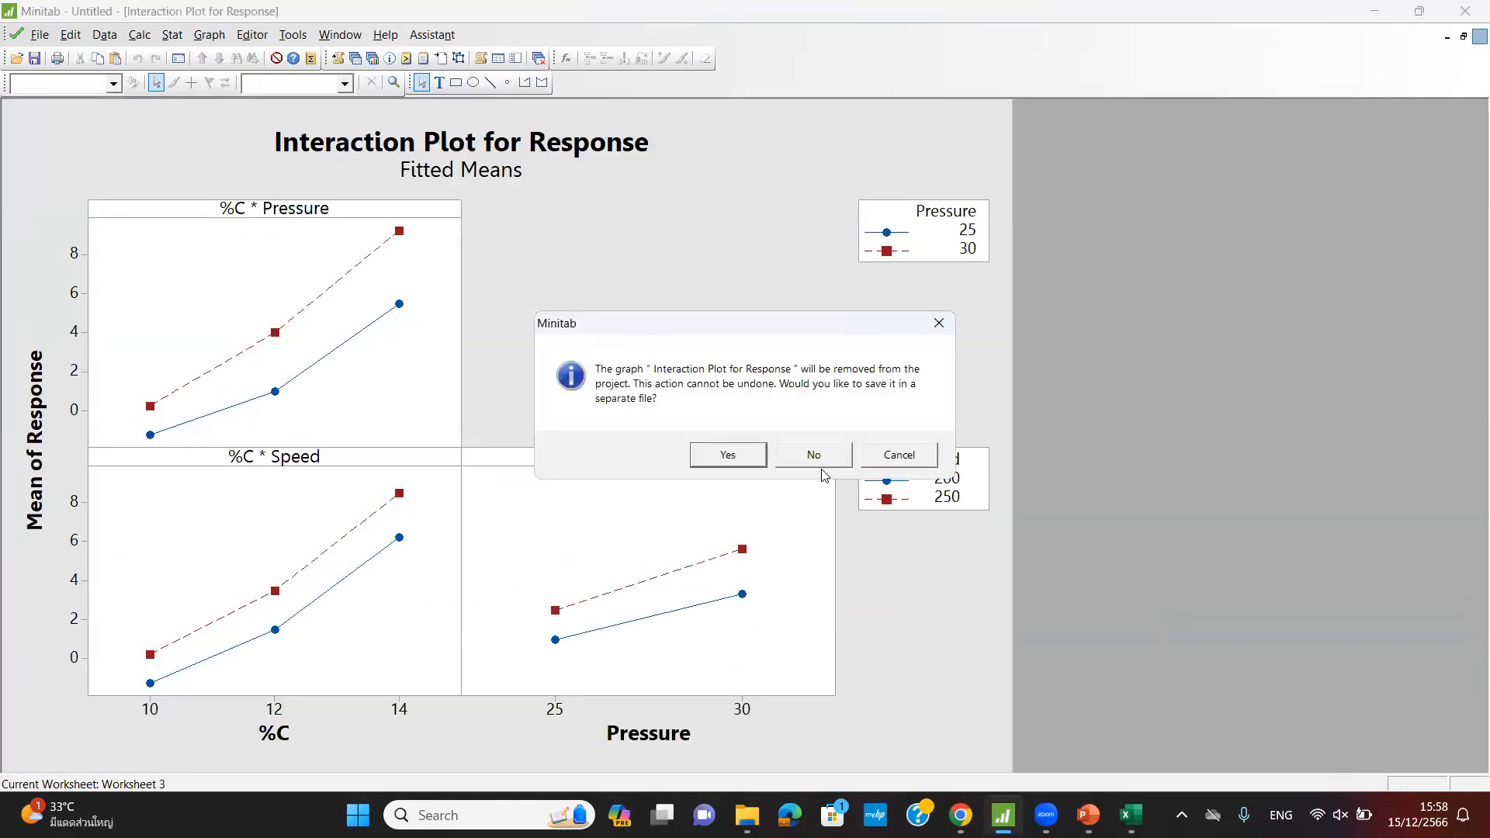
key(Return)
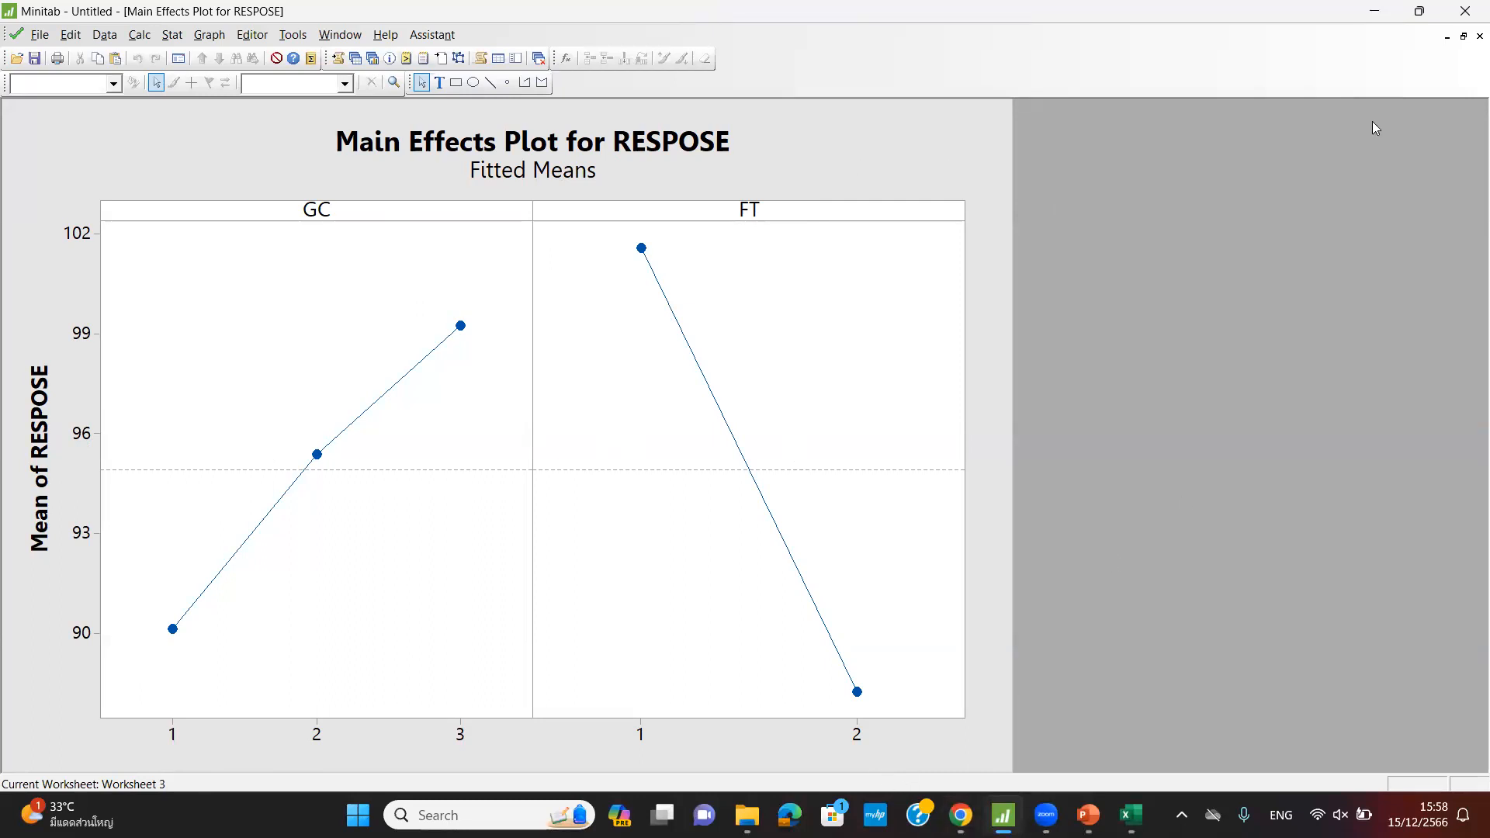
- Close the Main Effects Plot for RESPOSE window, answering No to saving
click(1480, 35)
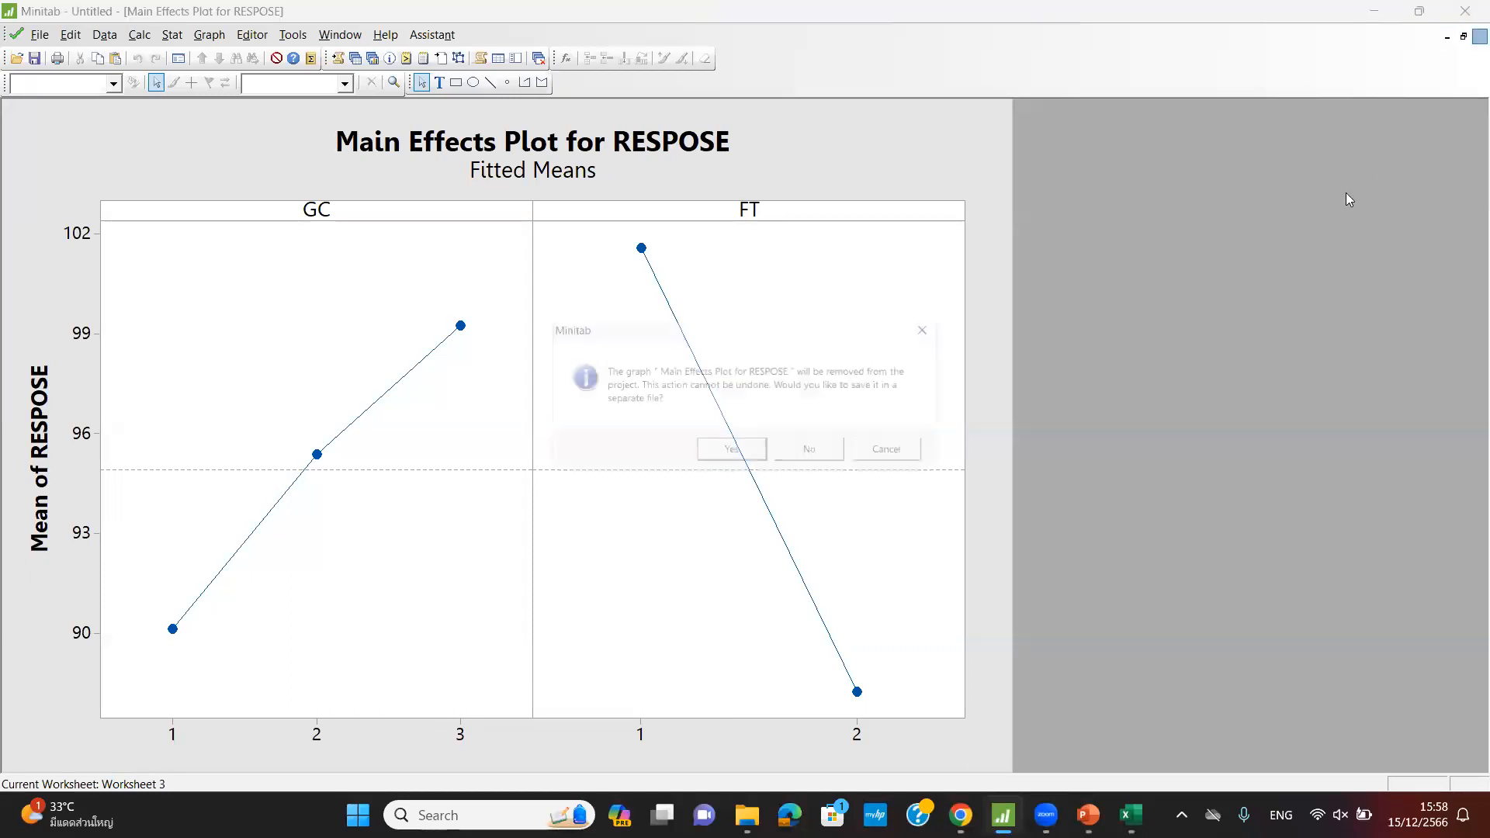
click(812, 458)
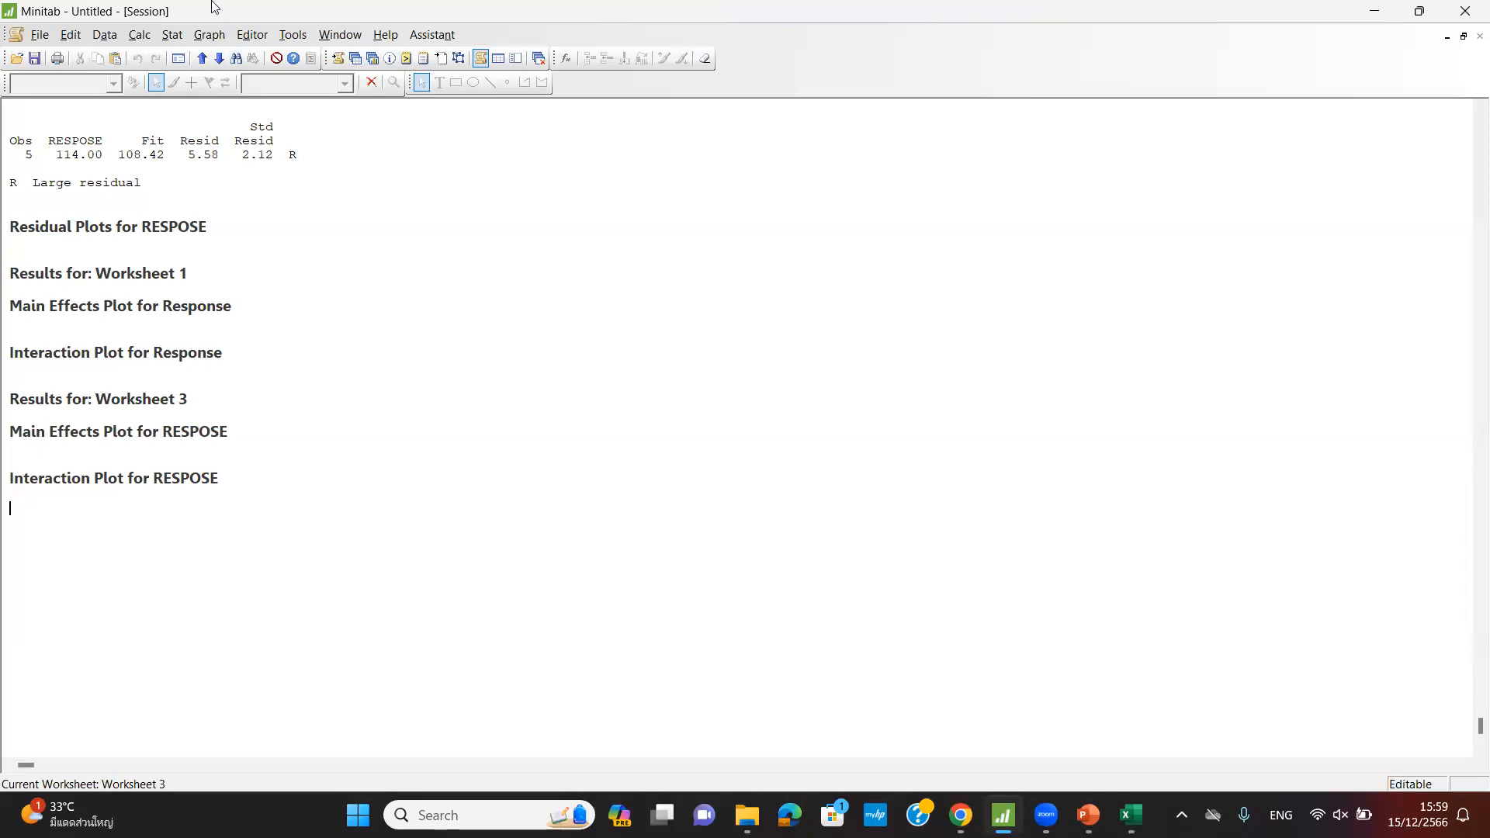
- Quit Minitab without saving the project and minimize the Excel workbook
click(1465, 14)
click(767, 454)
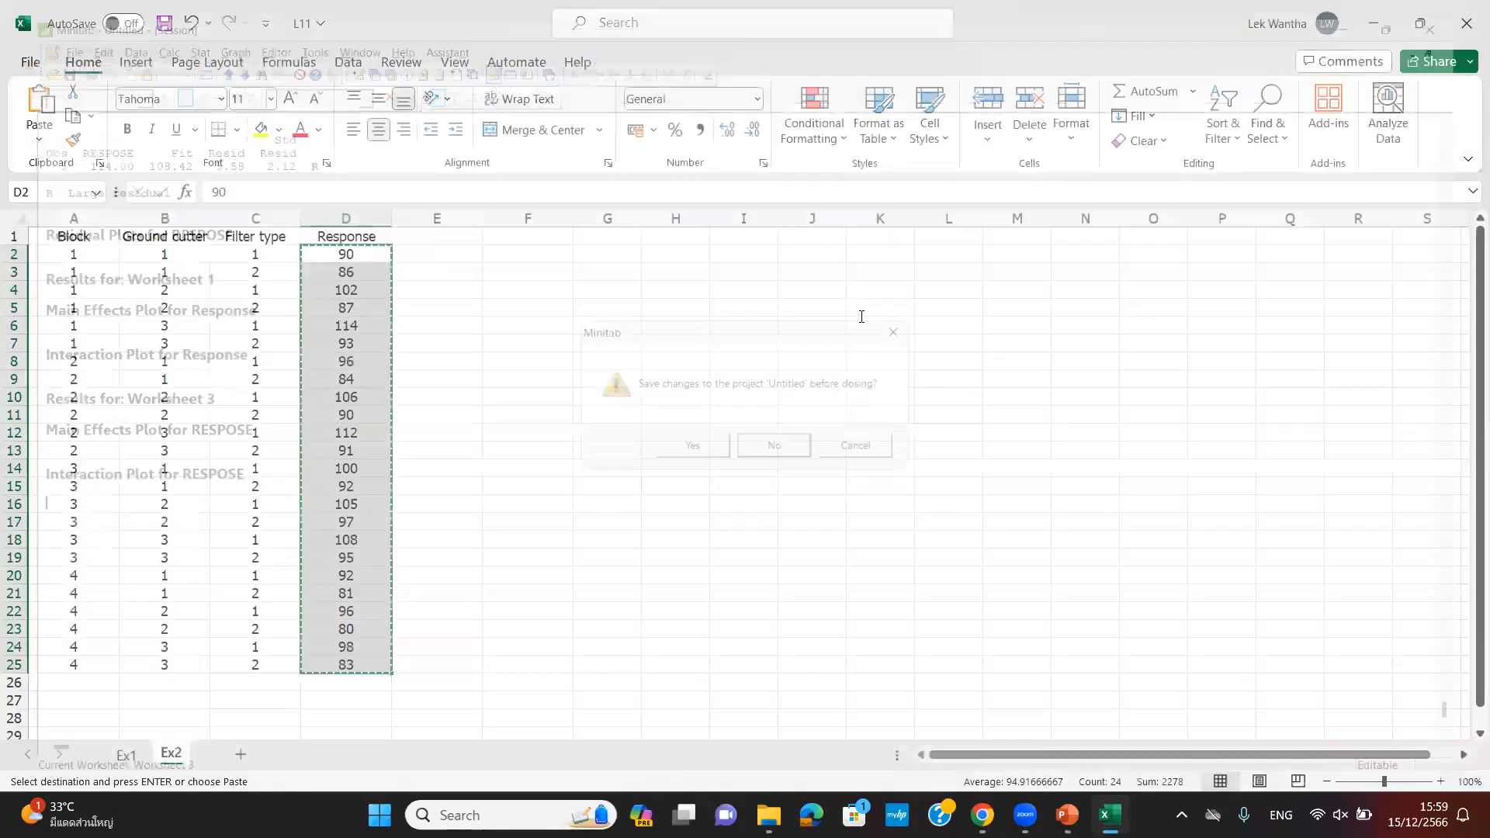
click(1376, 27)
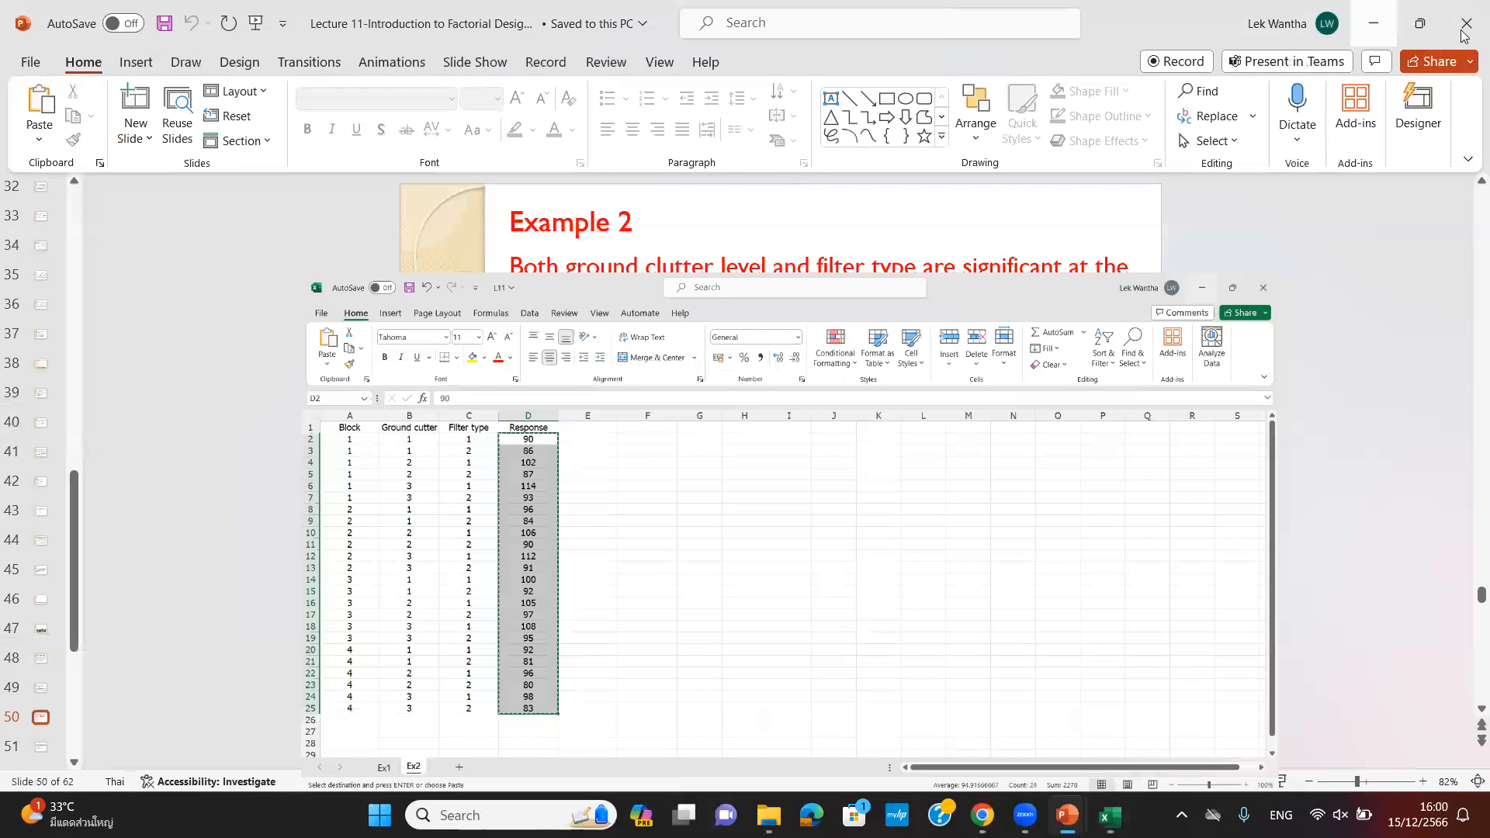
- Close the Lecture 11 slides and open the L12 workbook from Downloads
click(1463, 31)
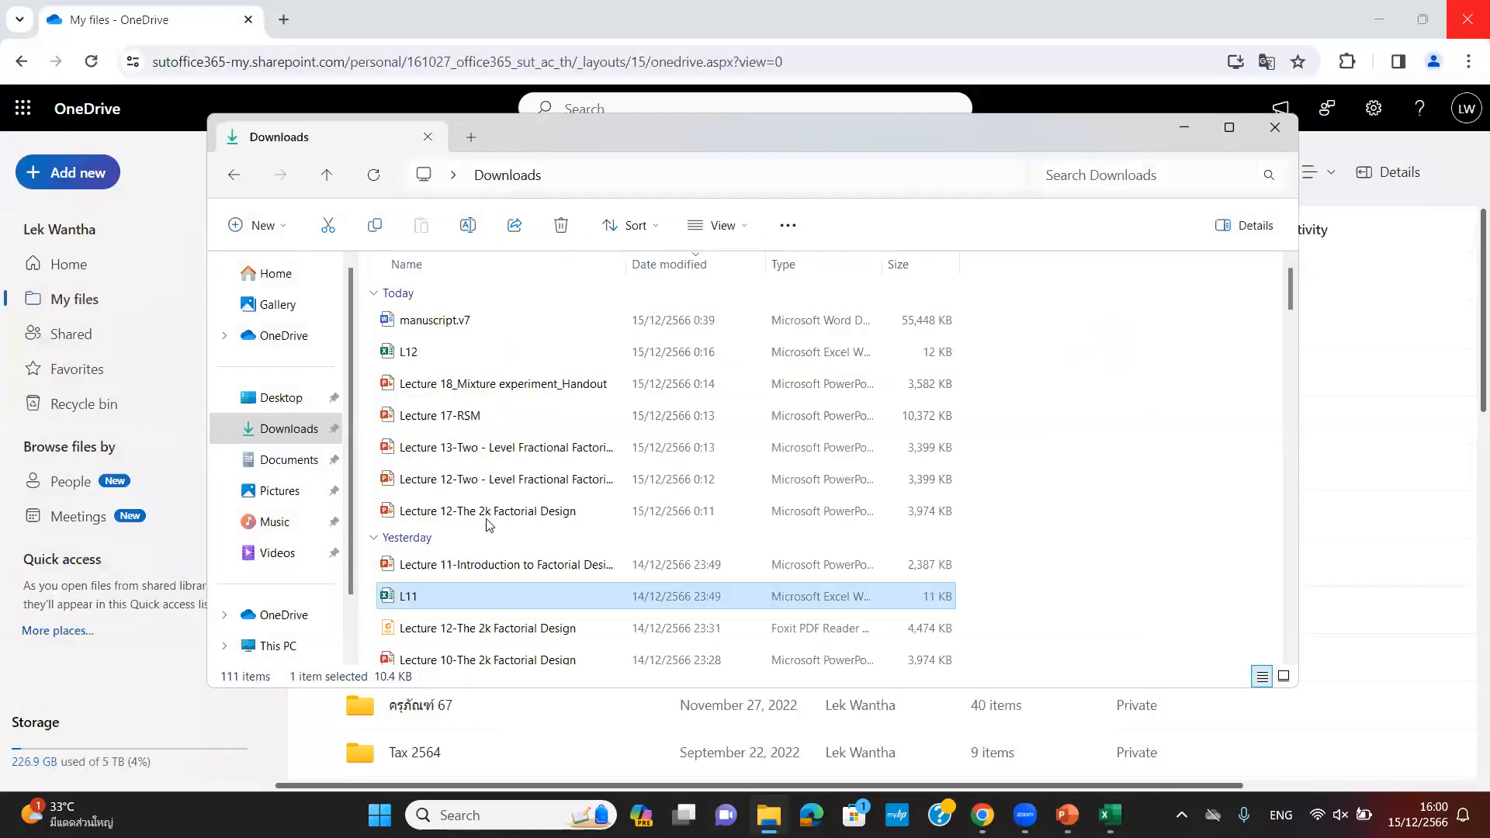
double_click(426, 356)
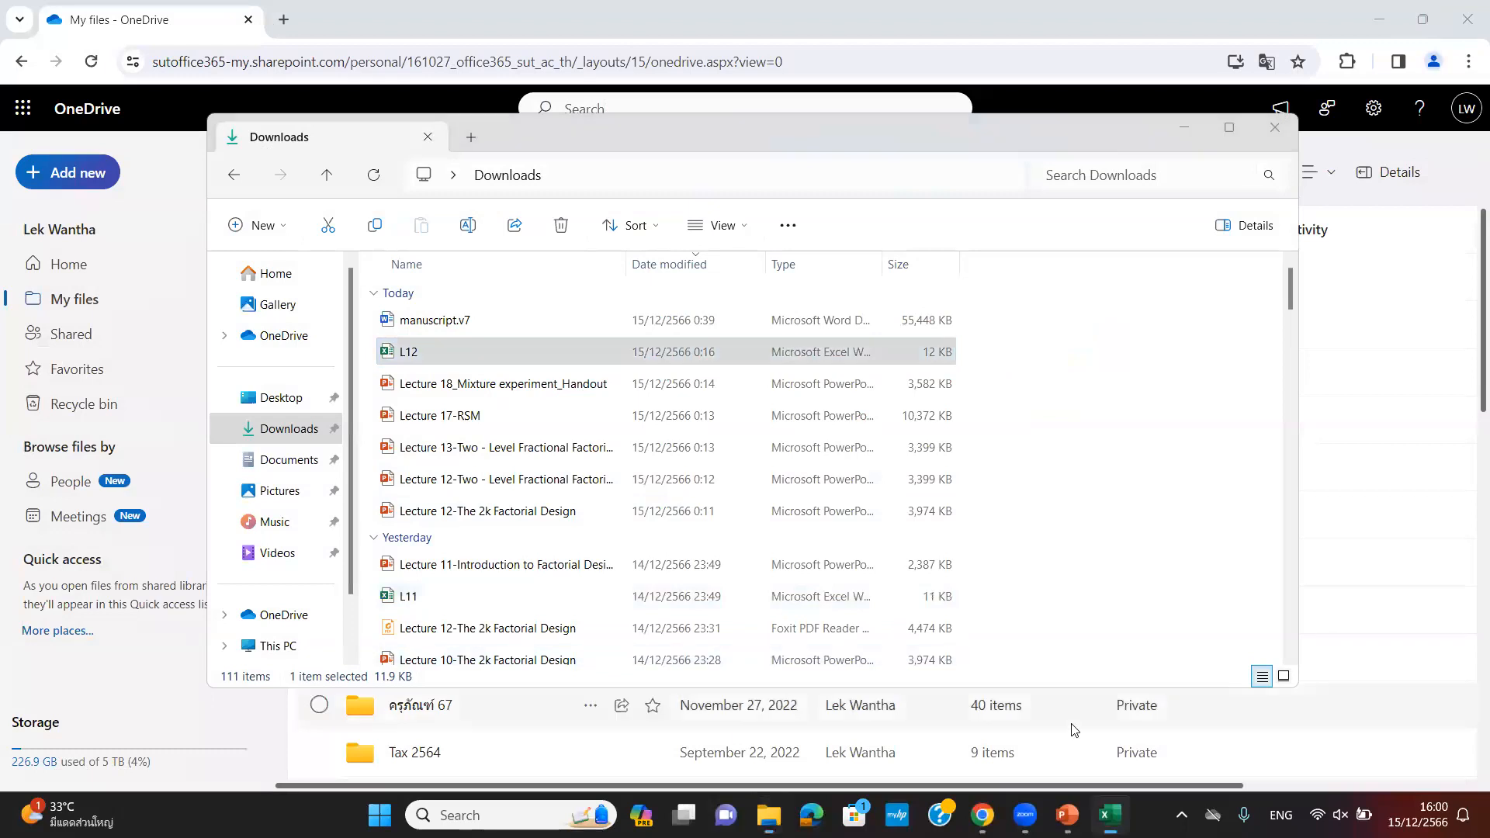
mouse_move(1067, 815)
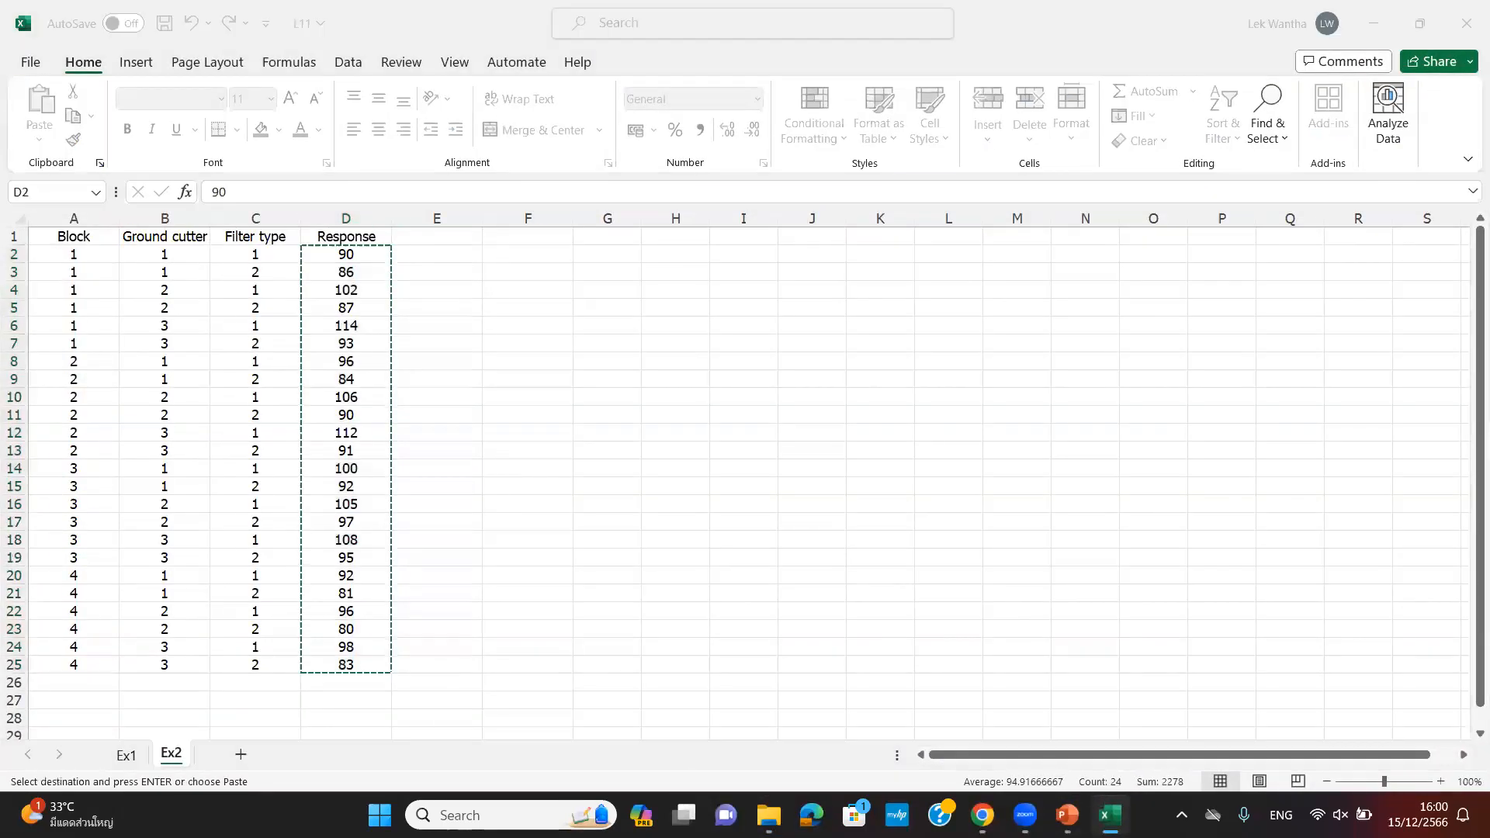
- Bring up the Lecture 12 slides and scroll to slide 25, 'The 2² Design: Minitab'
click(1066, 815)
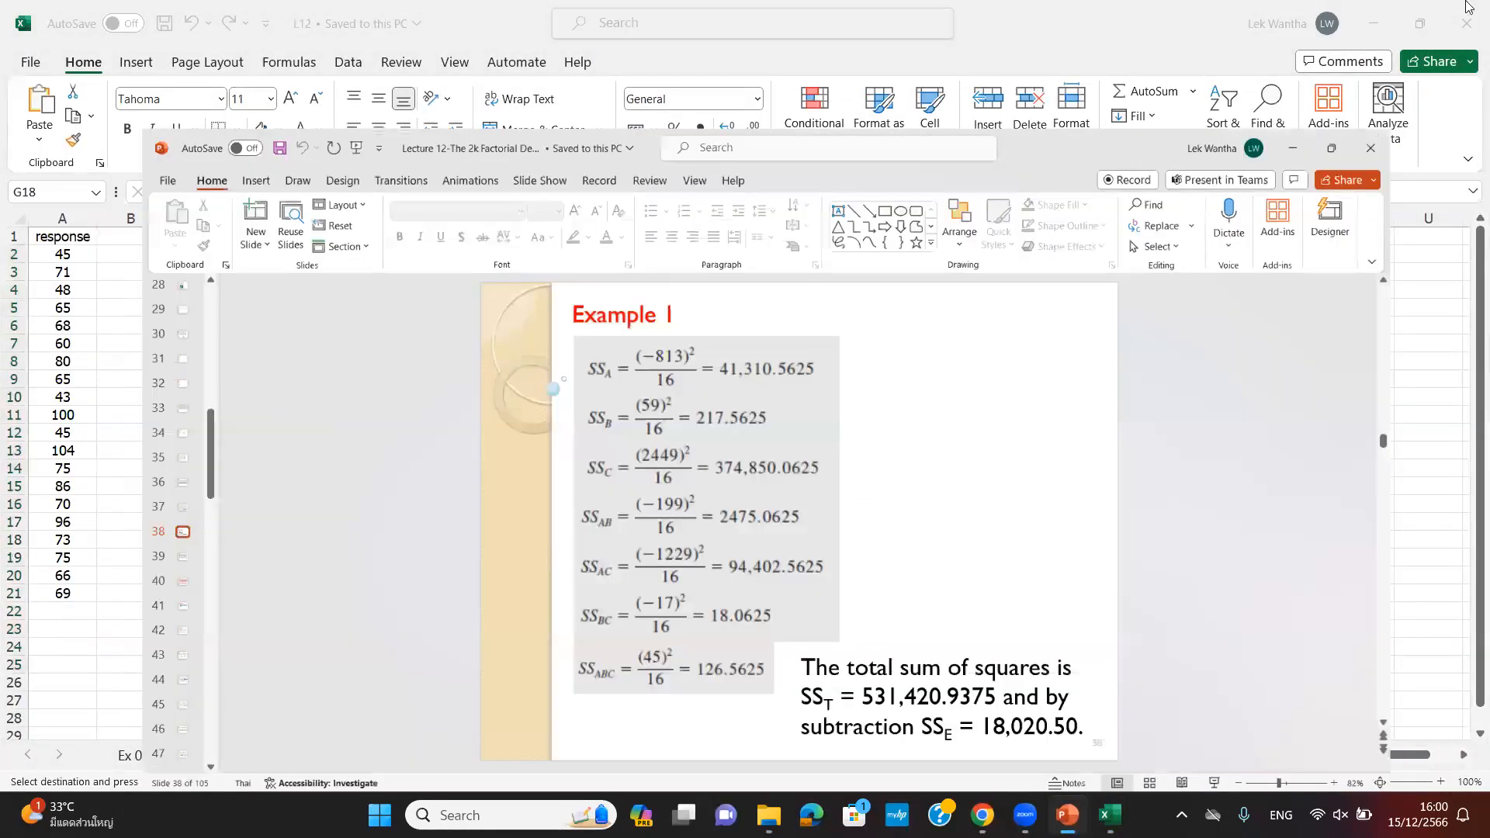
scroll(1388, 314, down, 20)
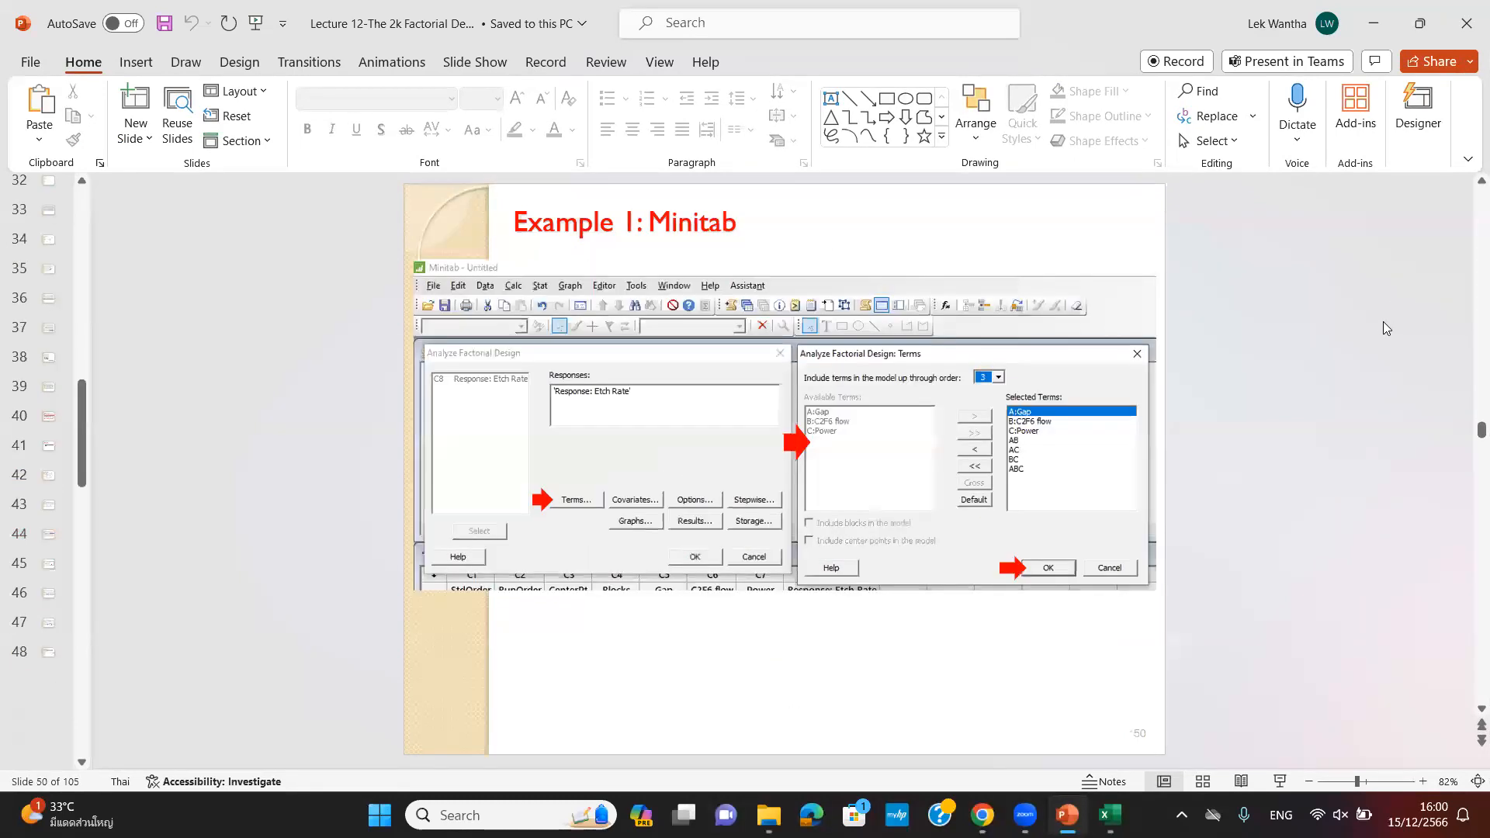
scroll(1386, 319, down, 6)
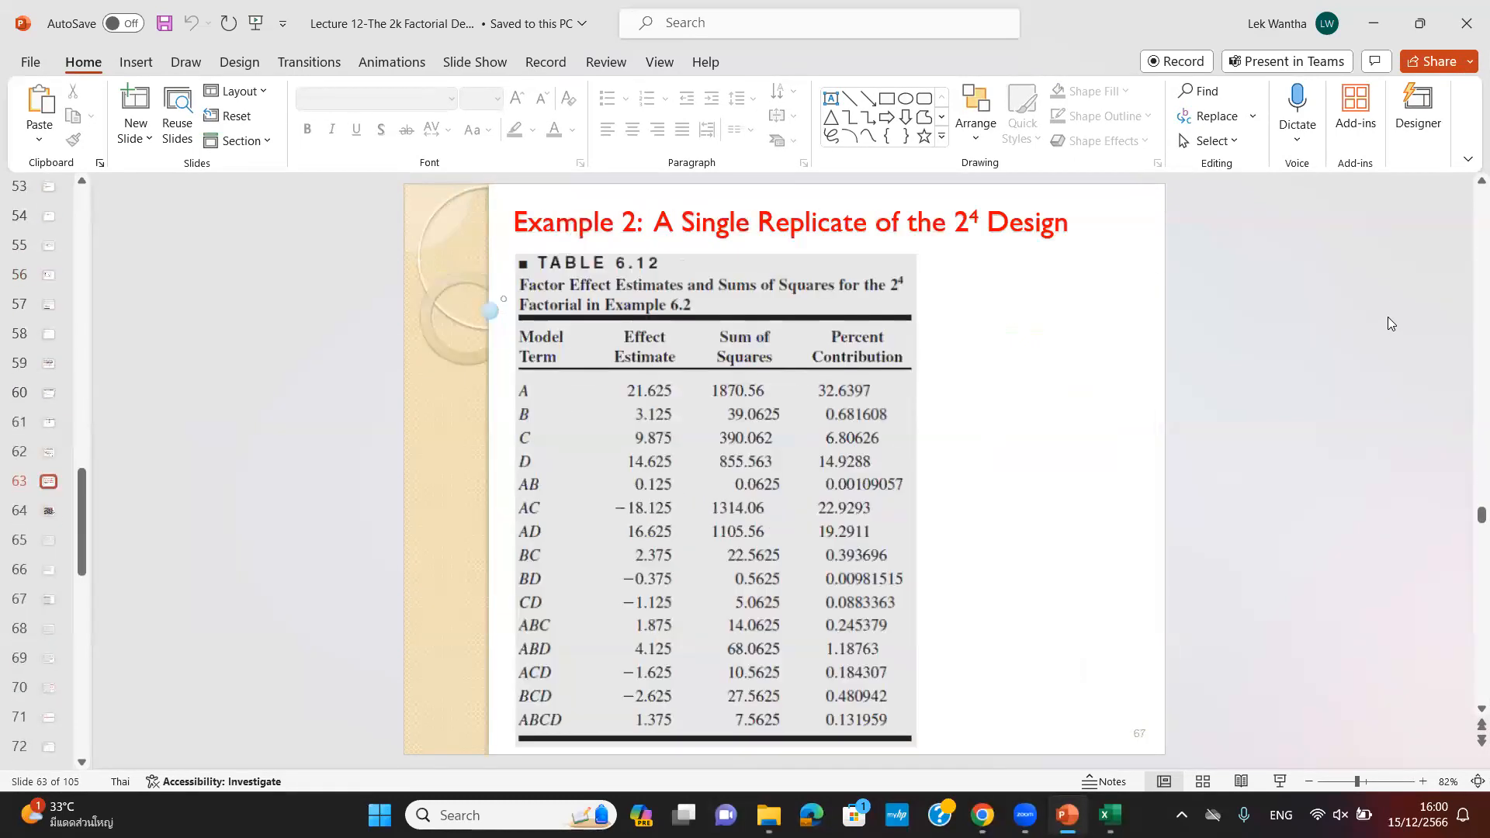
scroll(1388, 317, up, 1)
scroll(1387, 324, up, 20)
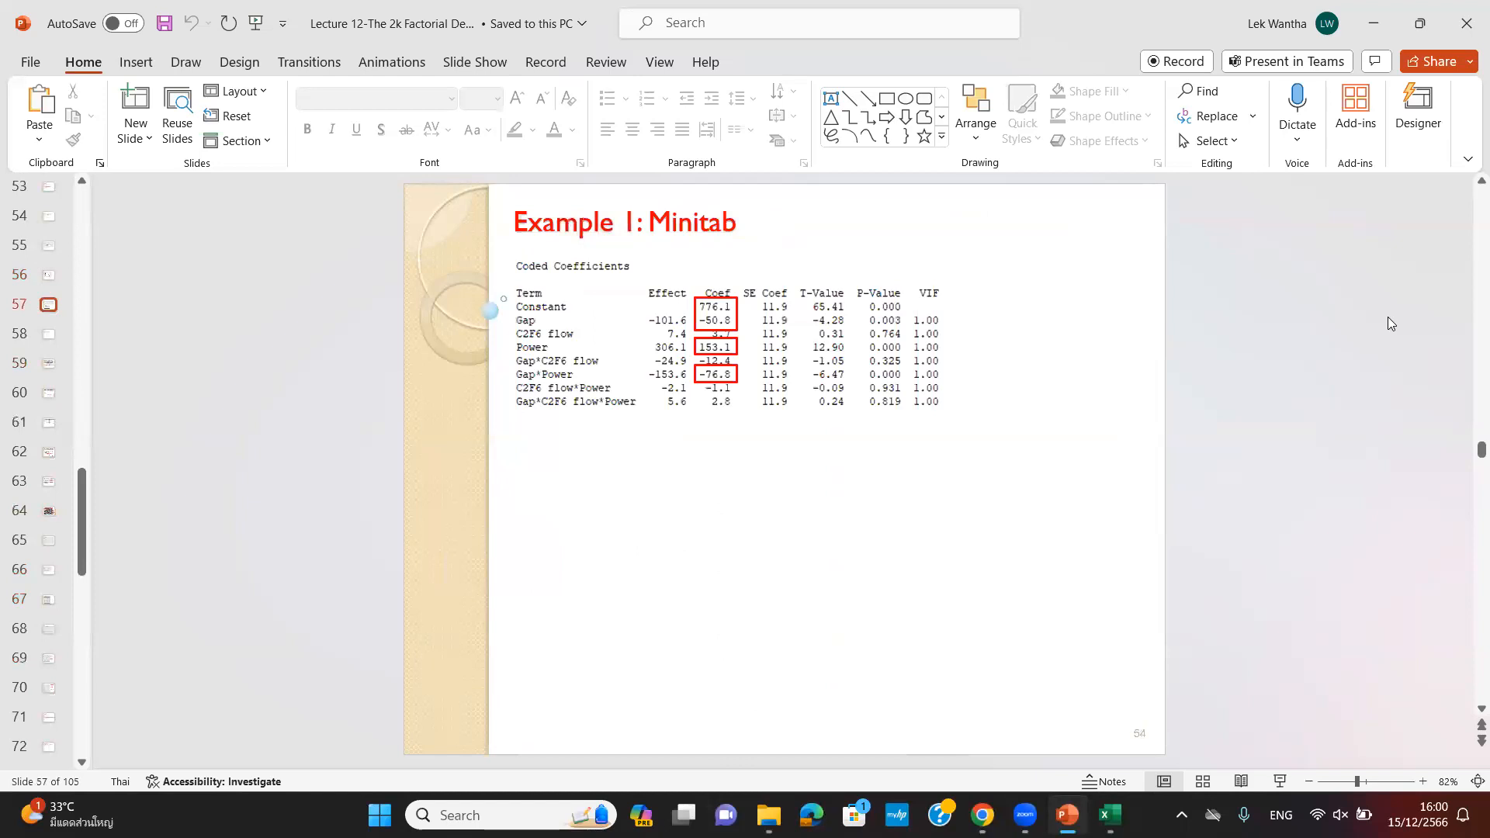
scroll(1388, 317, up, 20)
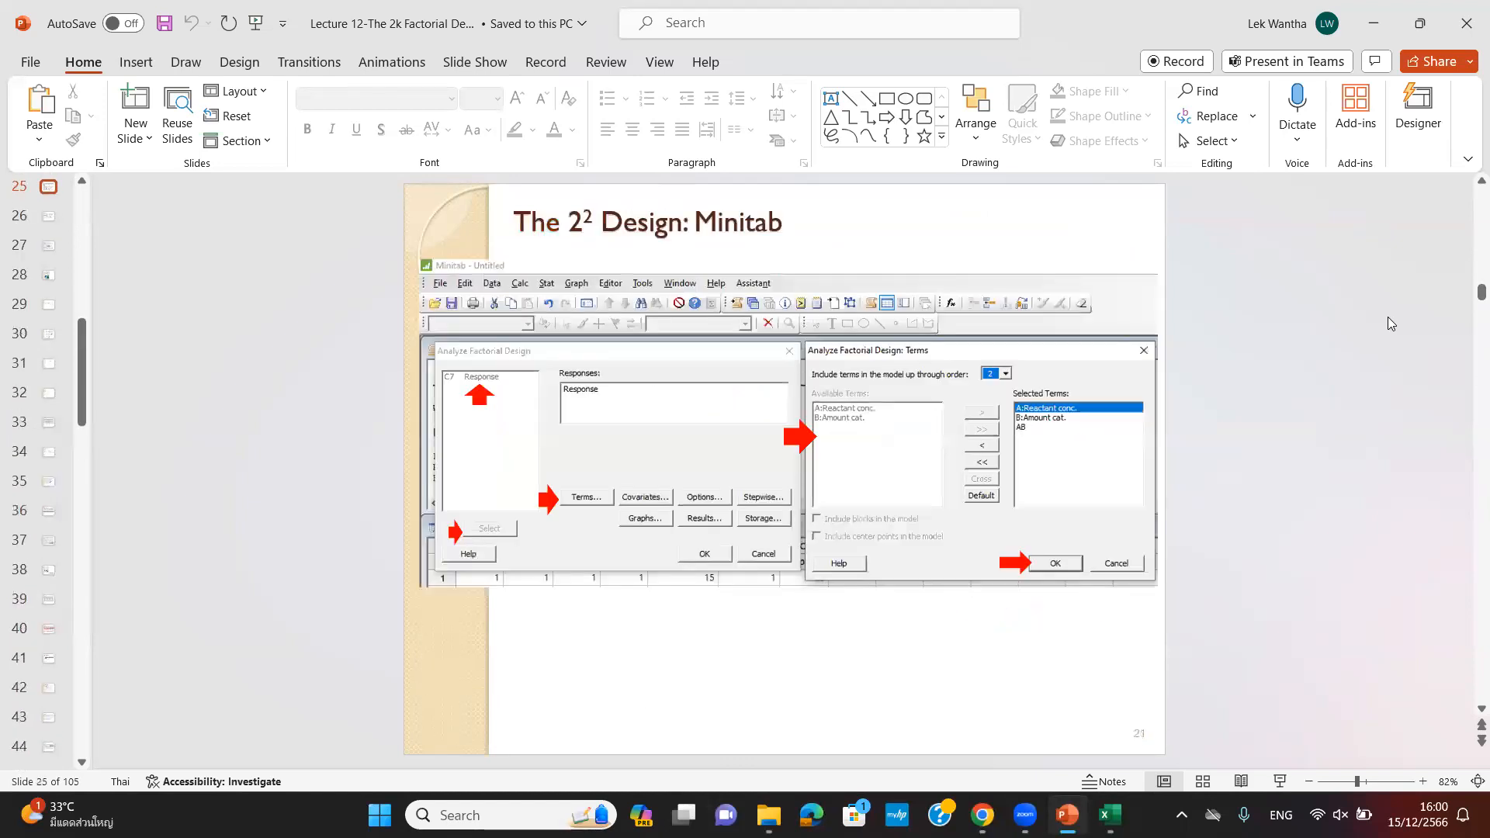
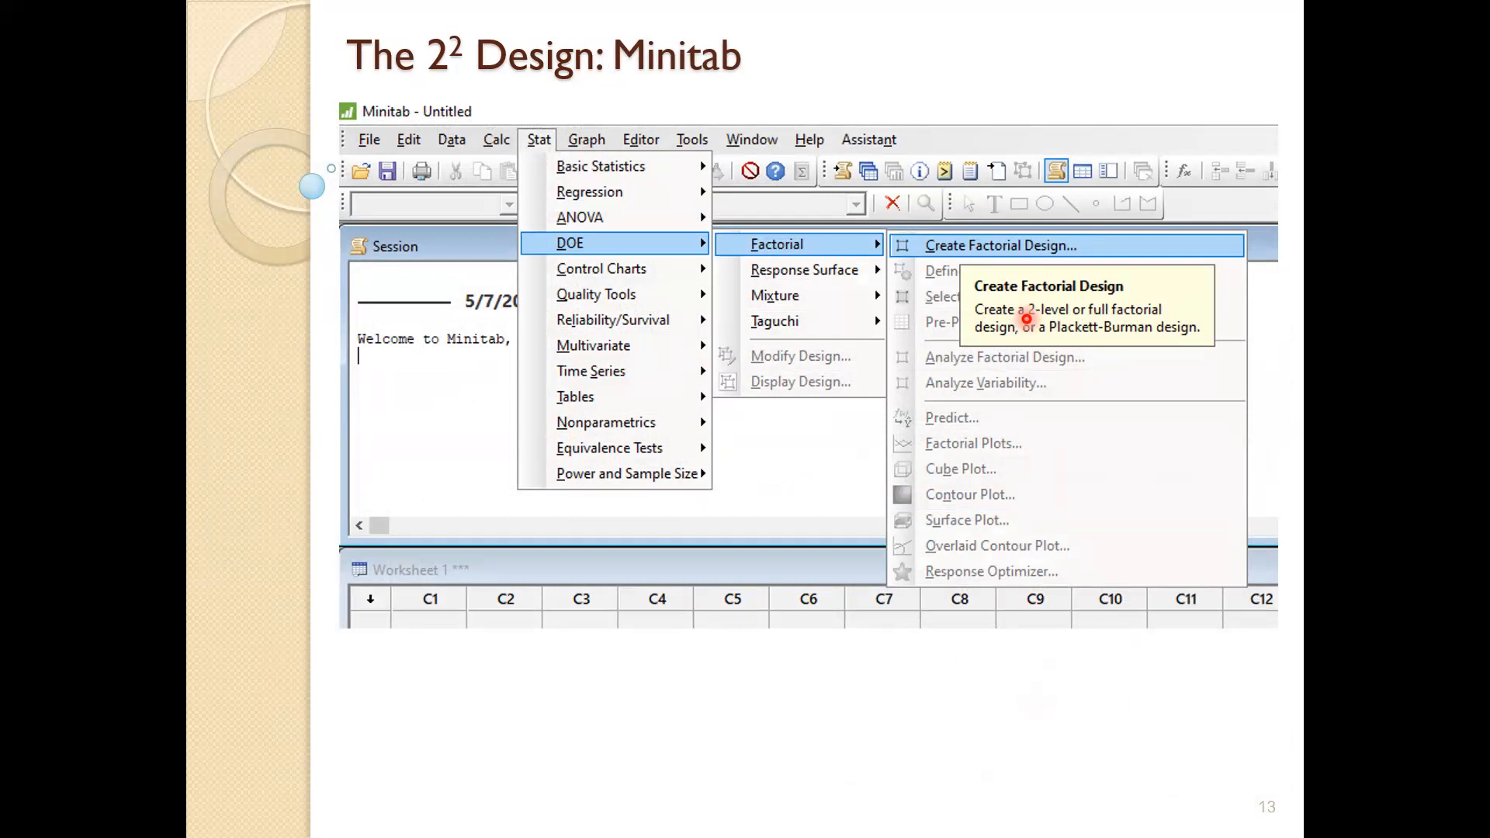
- End the Lecture 12 slide show and return to PowerPoint's Normal editing view
right_click(876, 436)
click(954, 777)
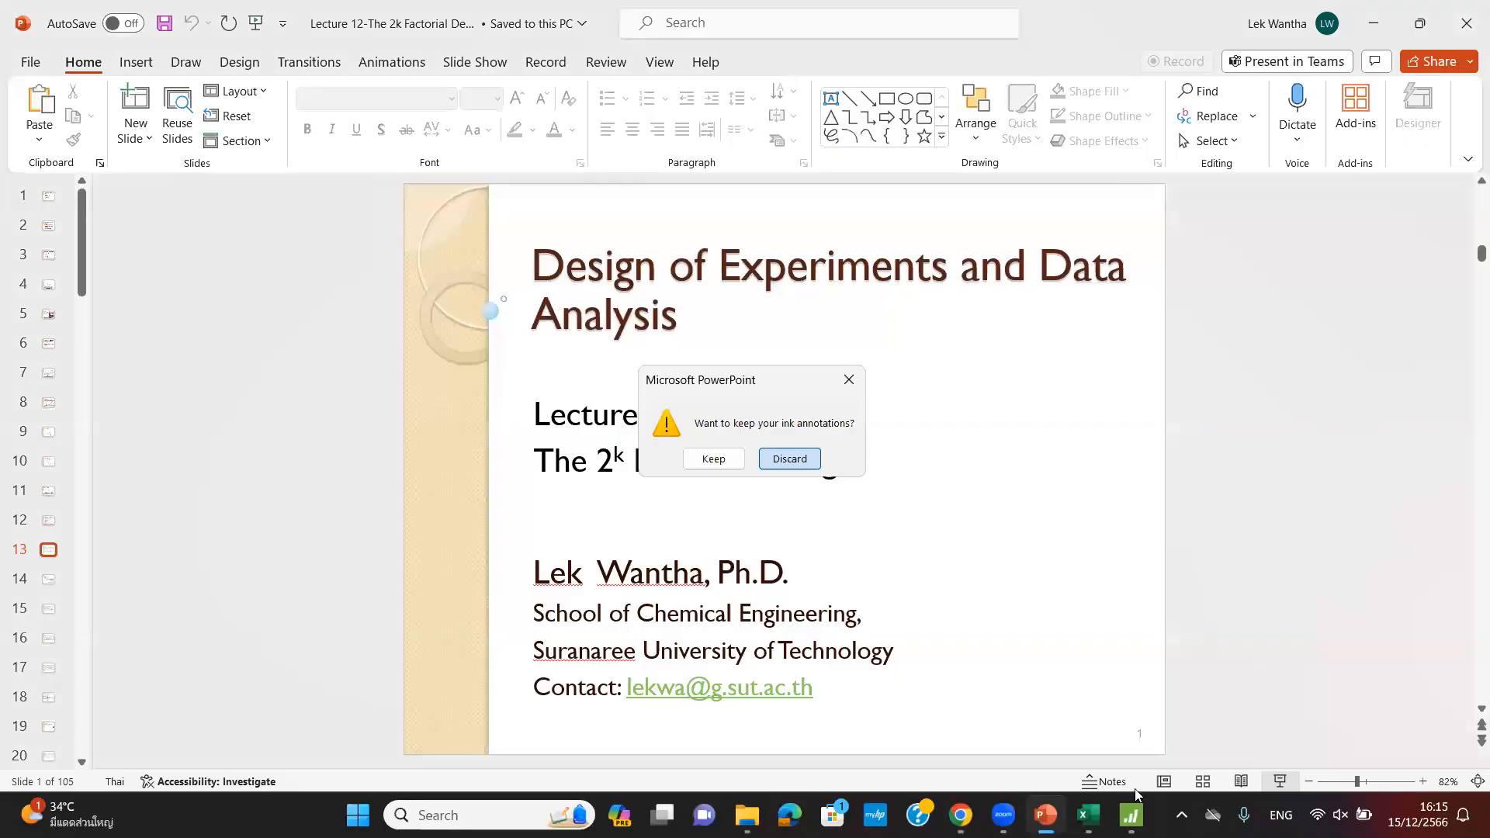
- Discard the slide ink annotations and switch over to Minitab
key(Return)
click(1087, 815)
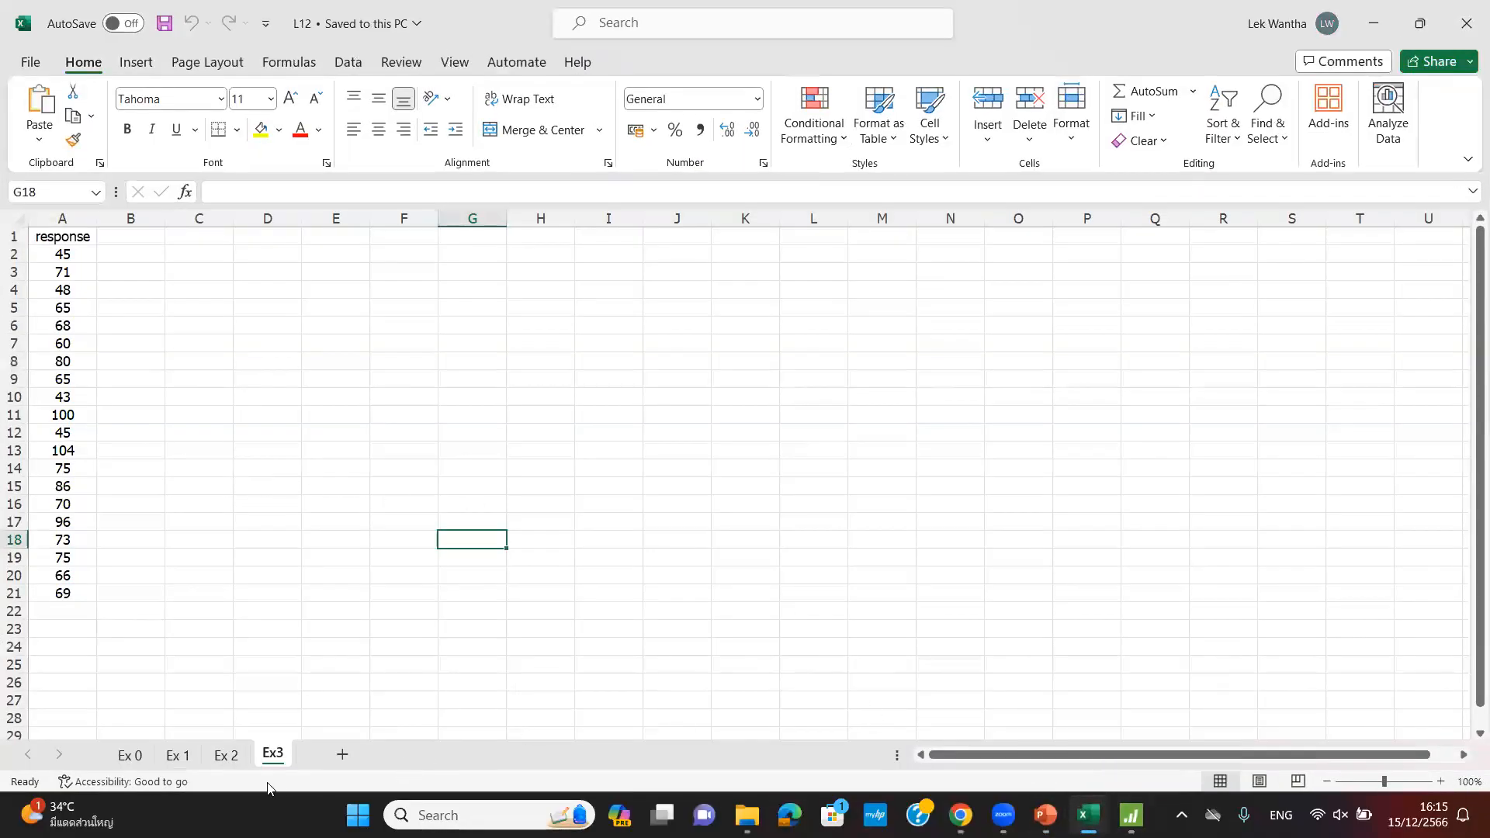
click(1132, 814)
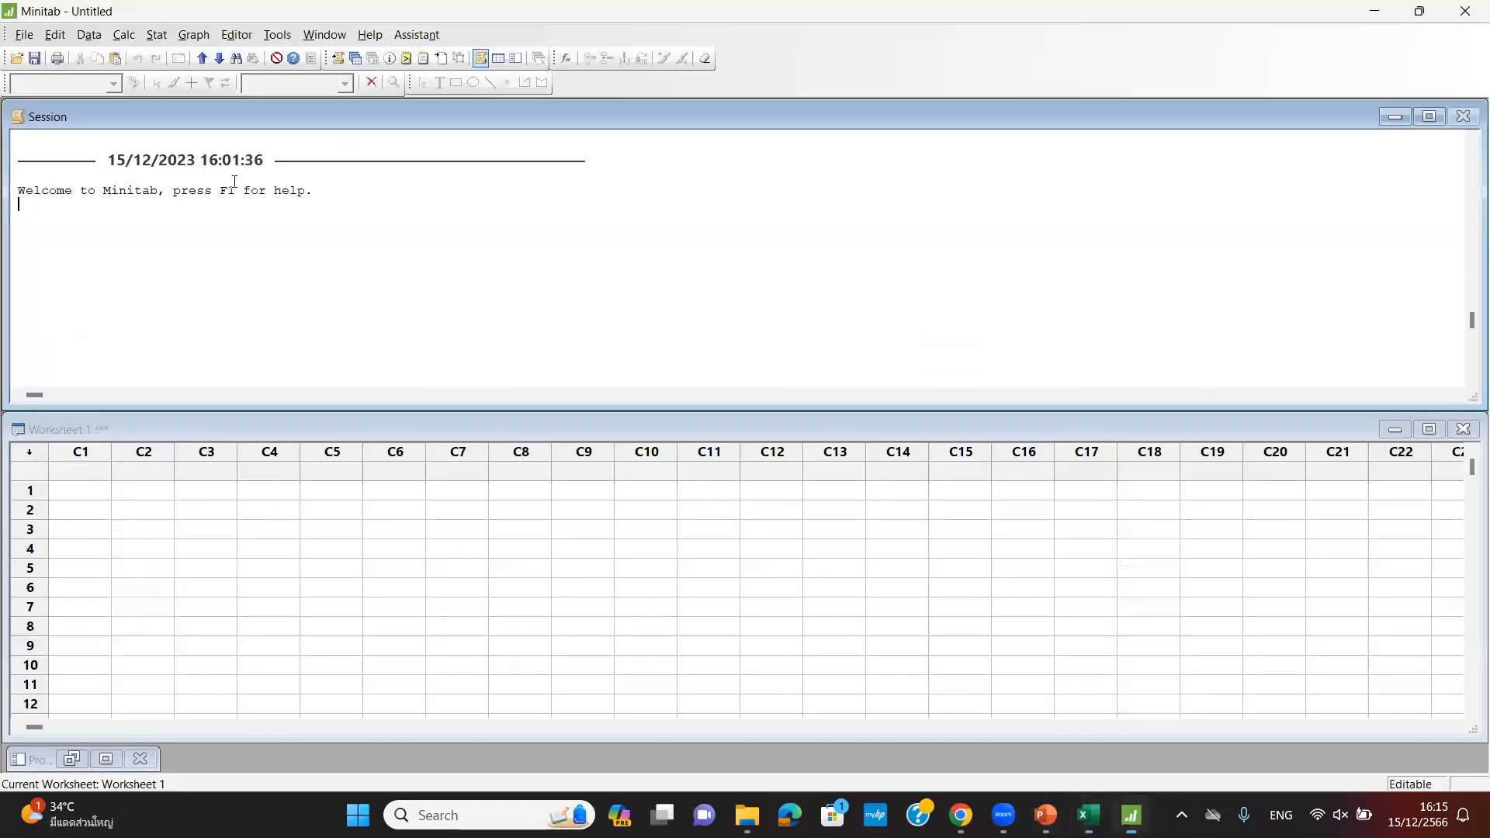
- Start a new 2-level factorial design with 2 factors via Stat > DOE > Factorial > Create Factorial Design
click(157, 34)
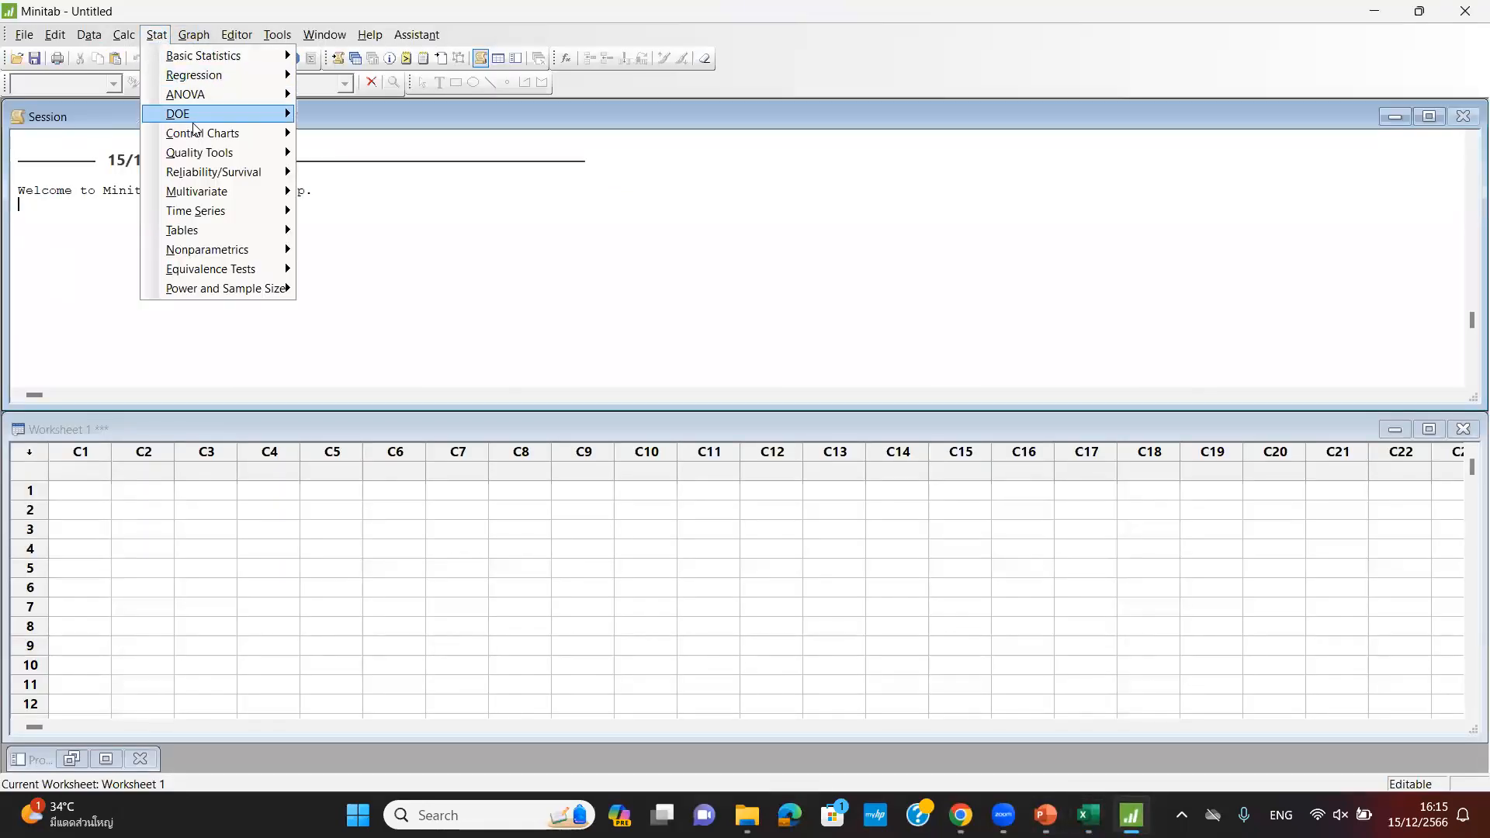
mouse_move(194, 124)
mouse_move(404, 116)
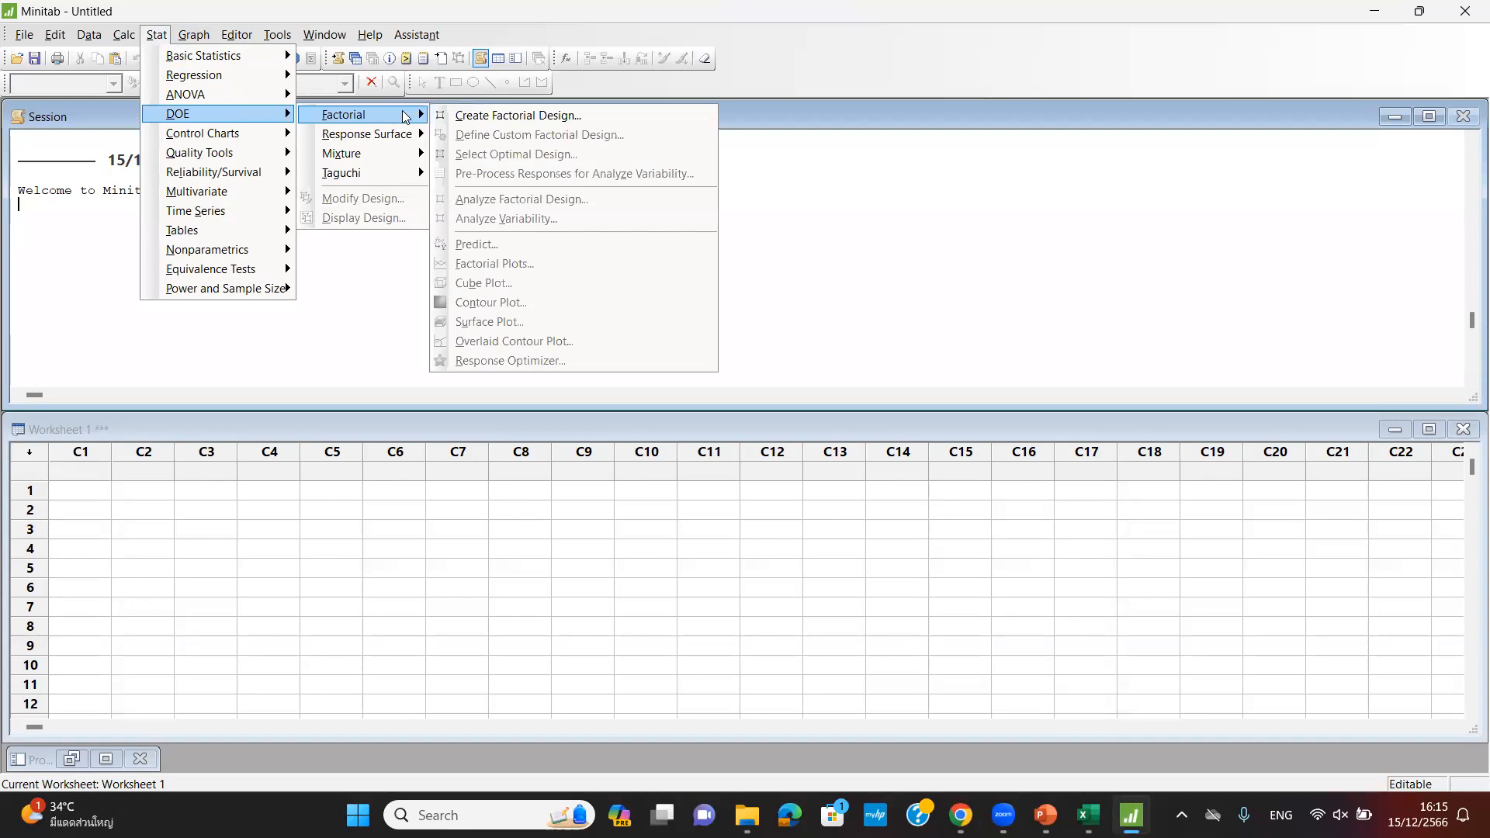
click(510, 116)
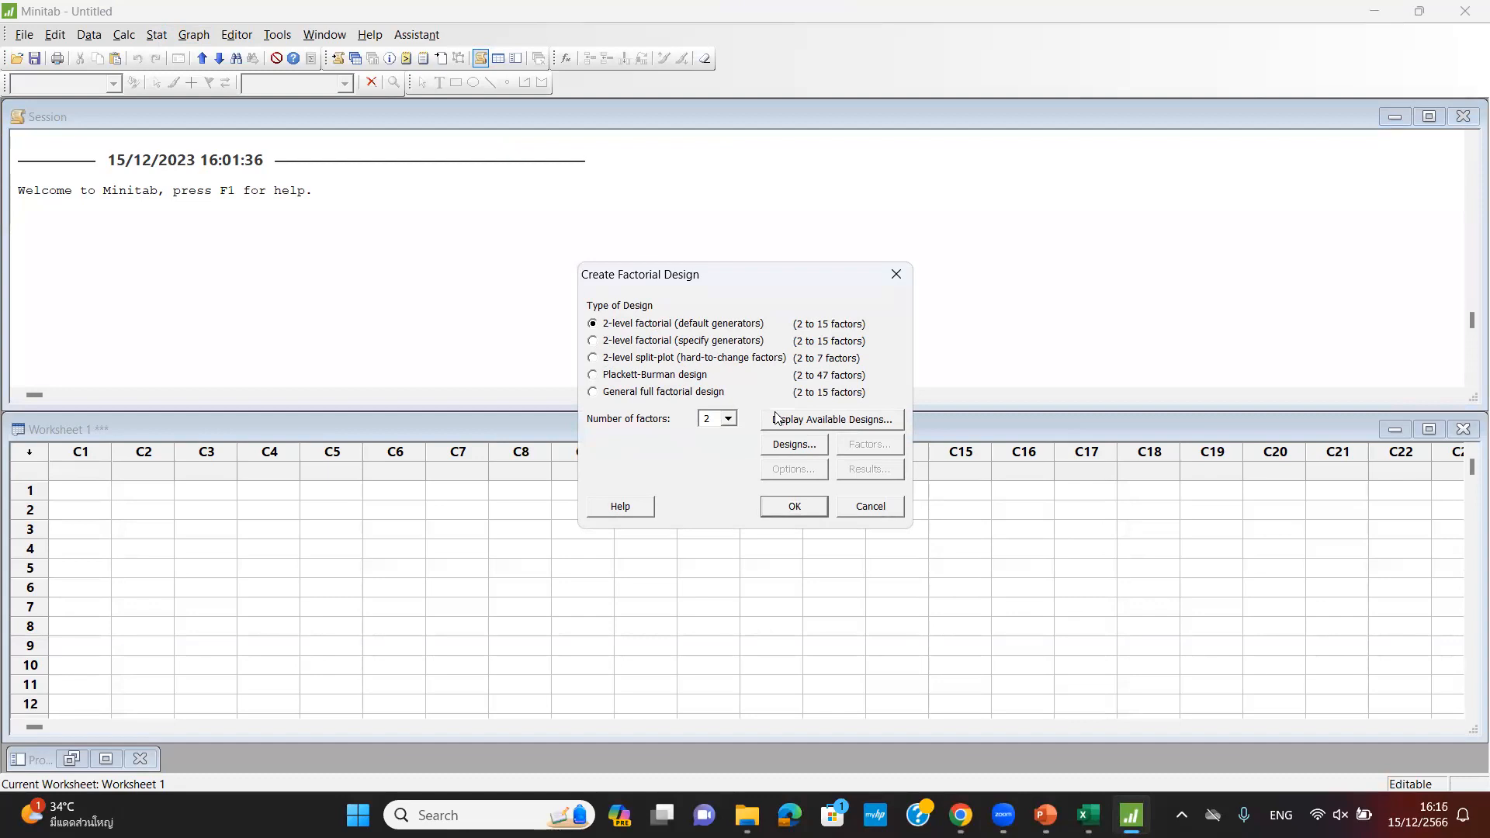
click(783, 451)
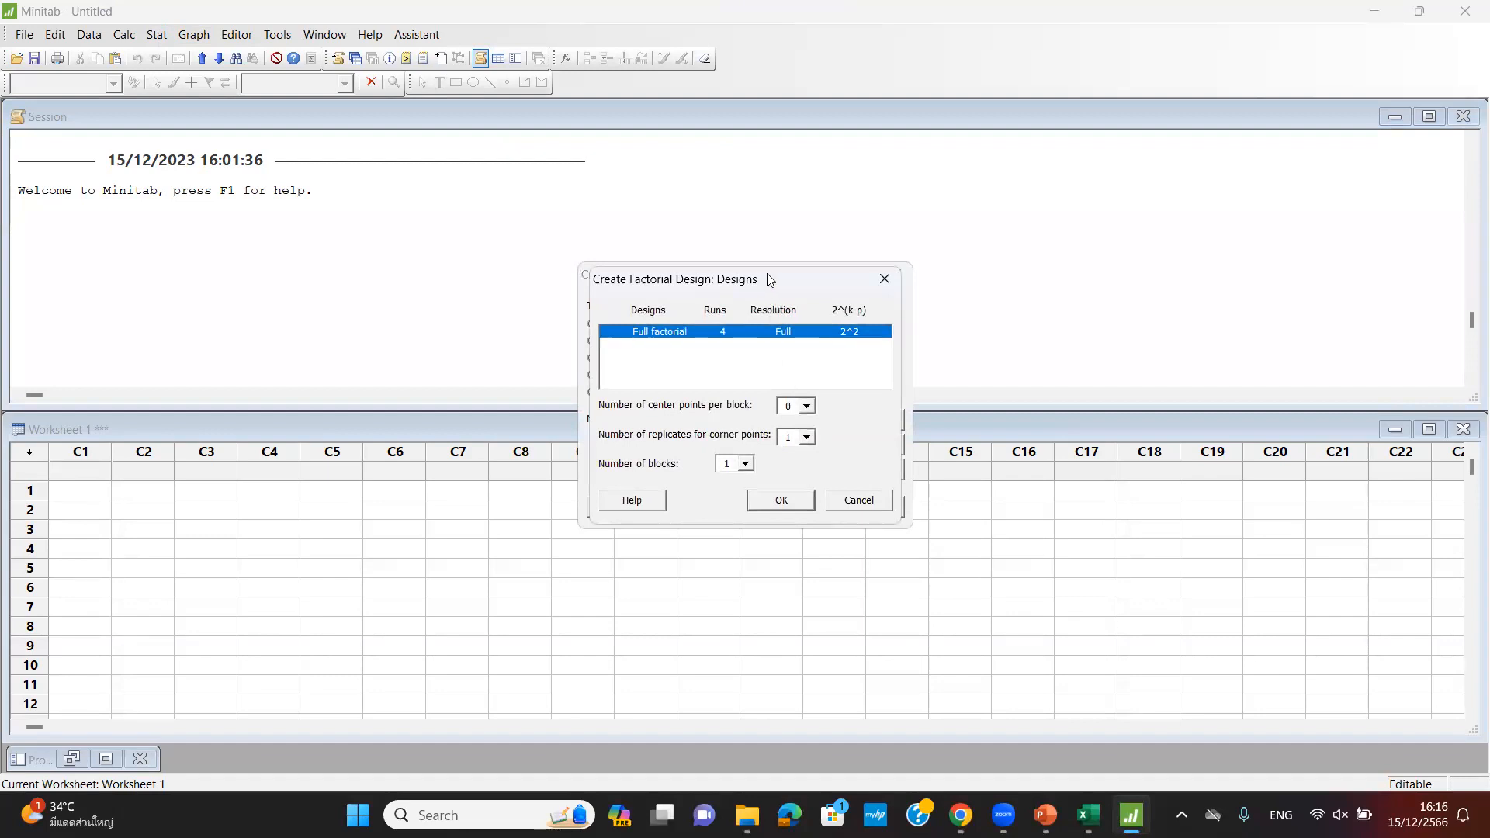
- Set the 4-run full factorial to 3 corner-point replicates, no center points and 1 block
drag(770, 279, 937, 274)
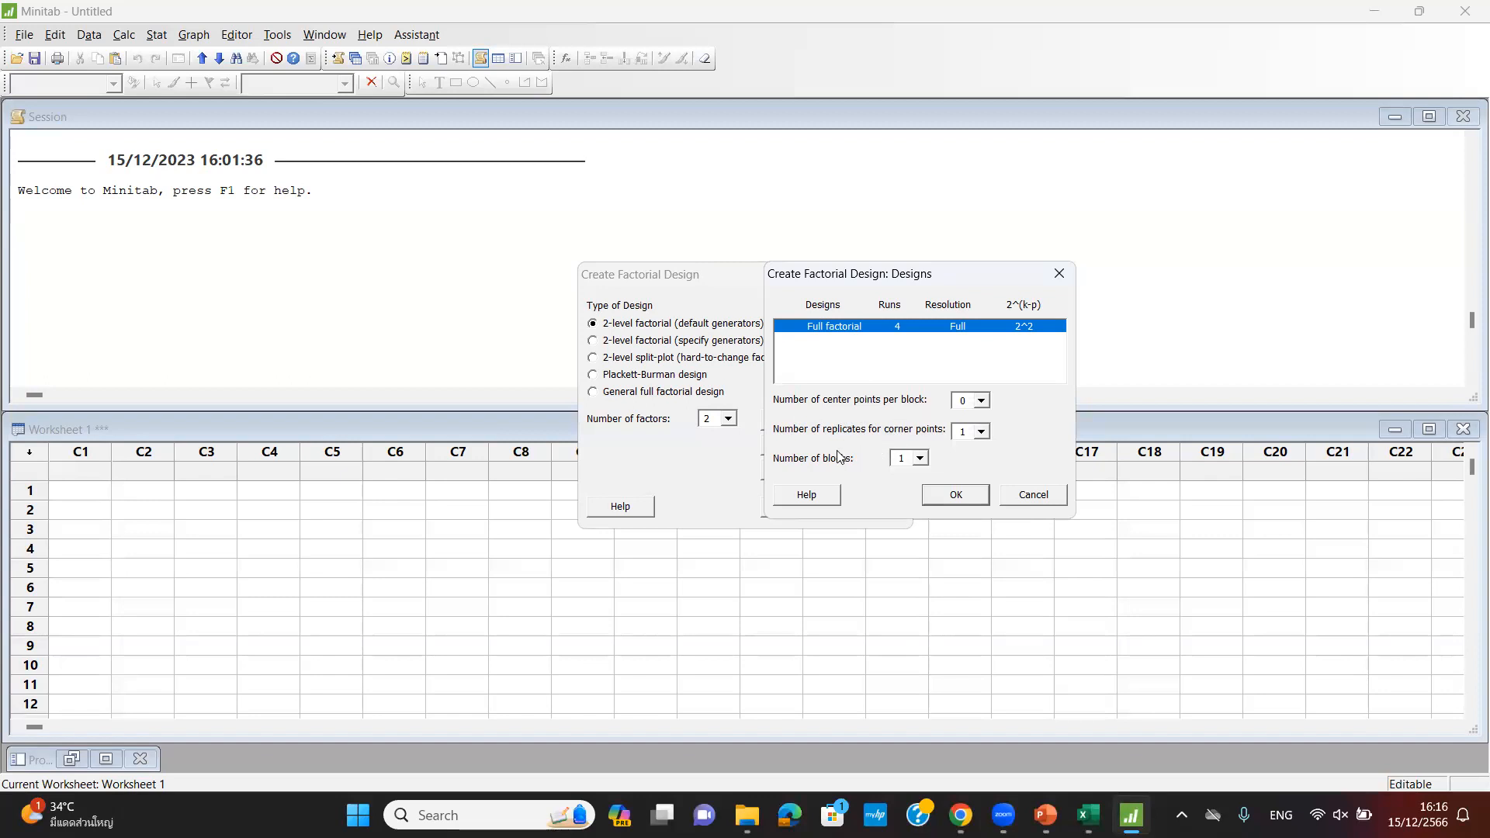
click(980, 432)
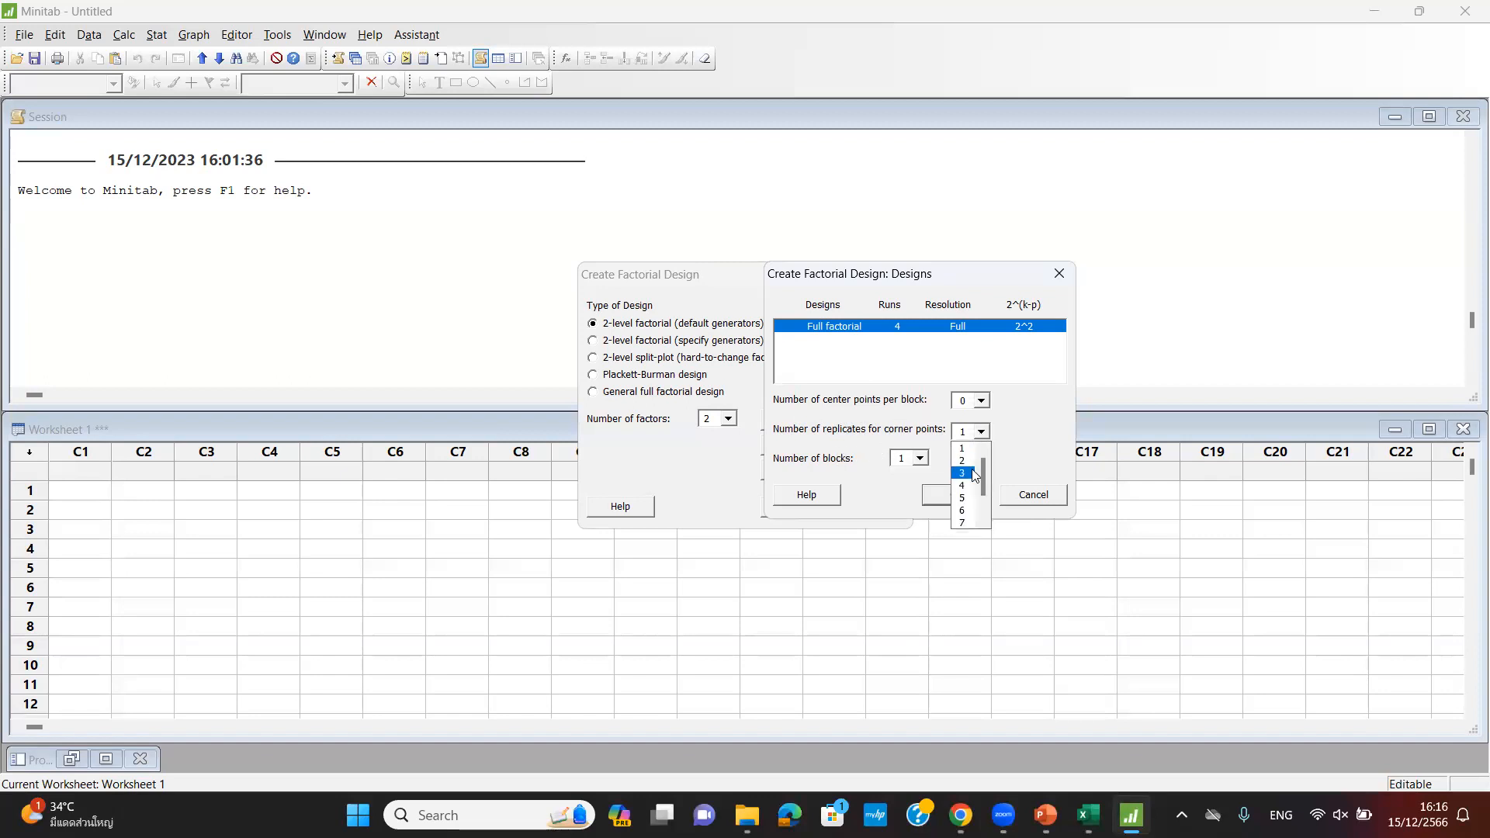
click(974, 466)
click(981, 431)
scroll(983, 475, up, 2)
click(963, 449)
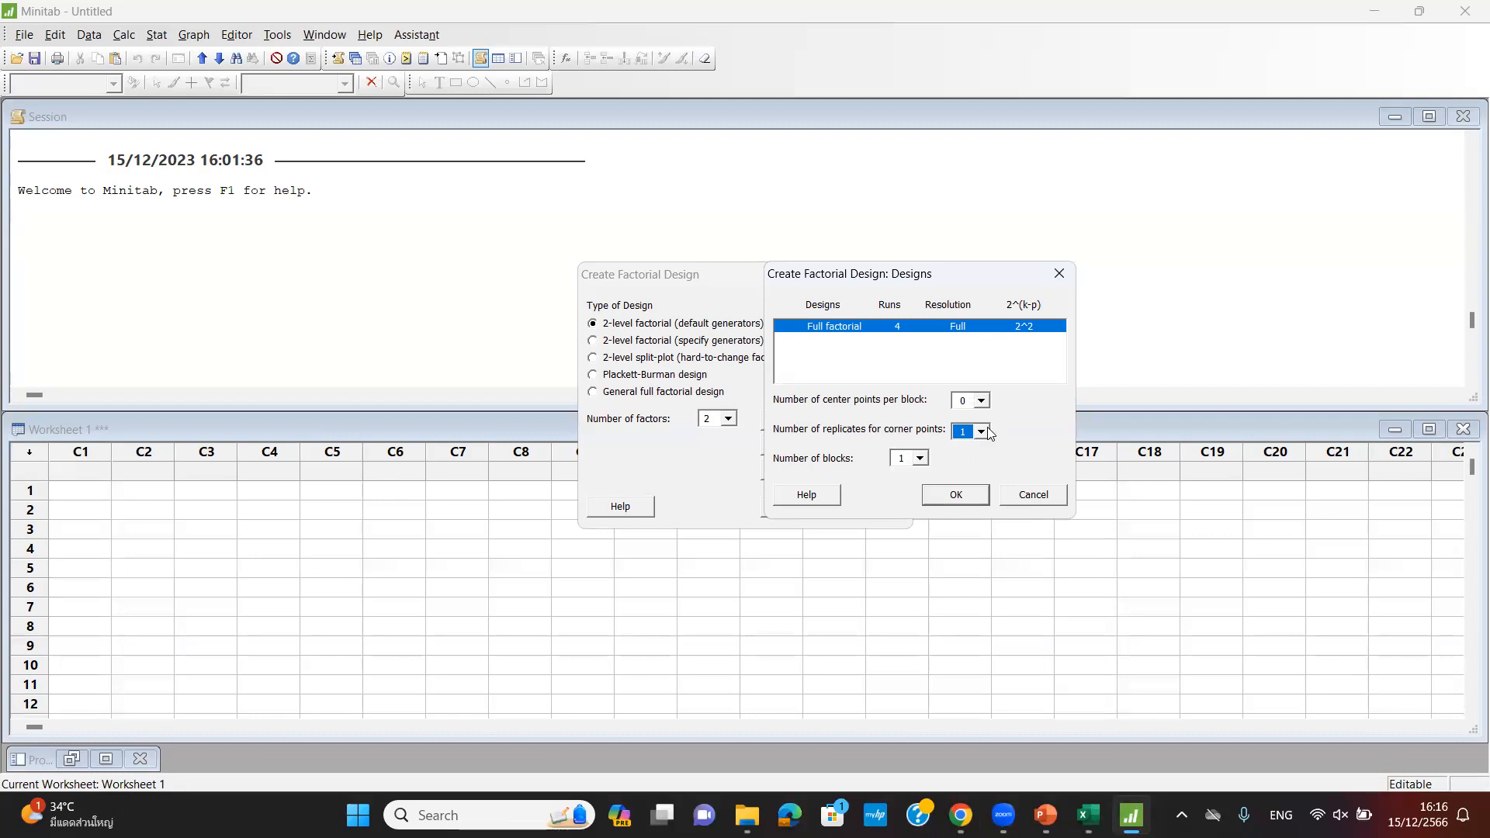
click(982, 431)
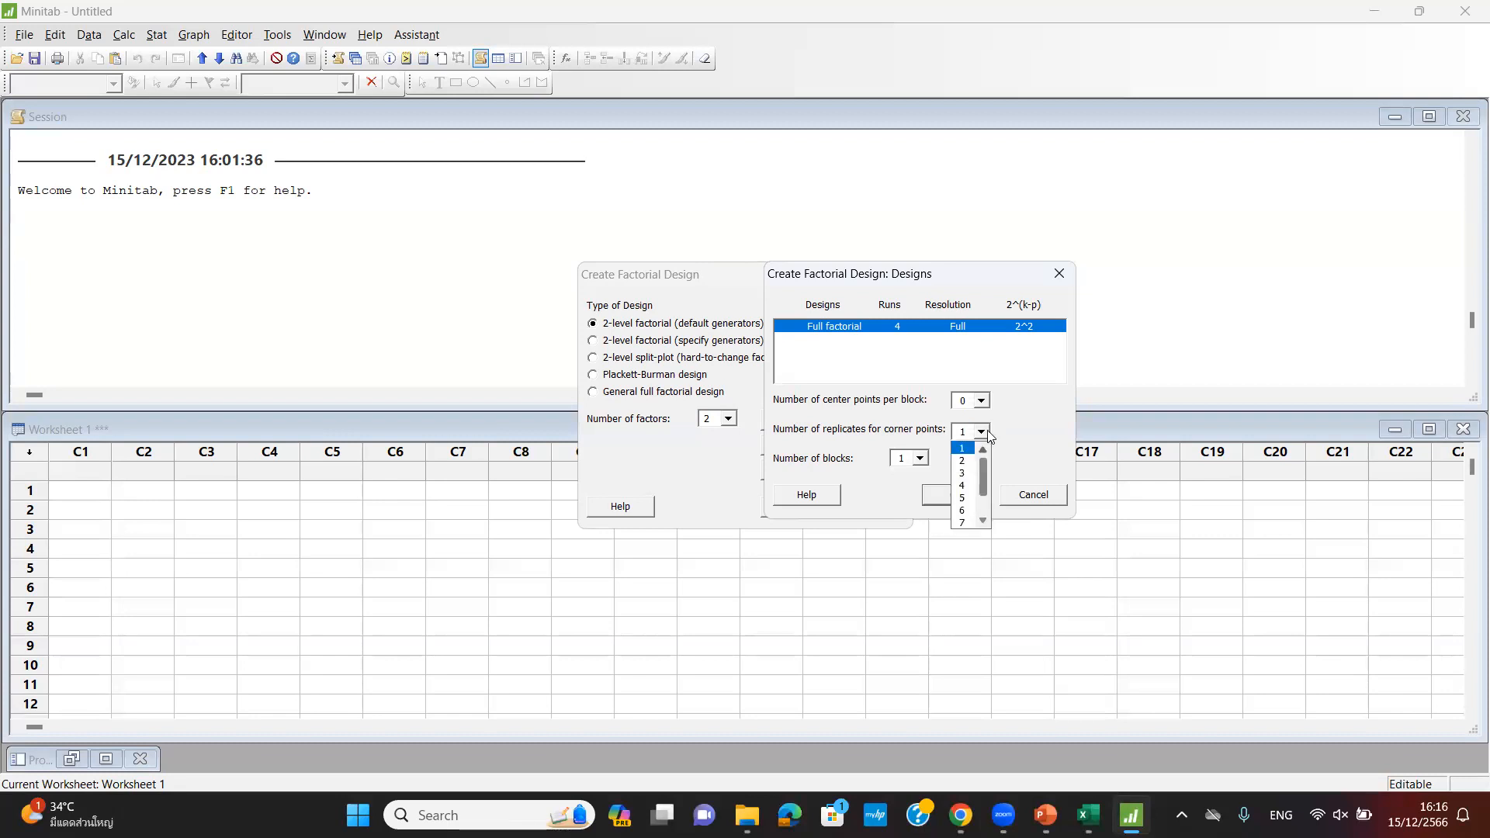
click(967, 473)
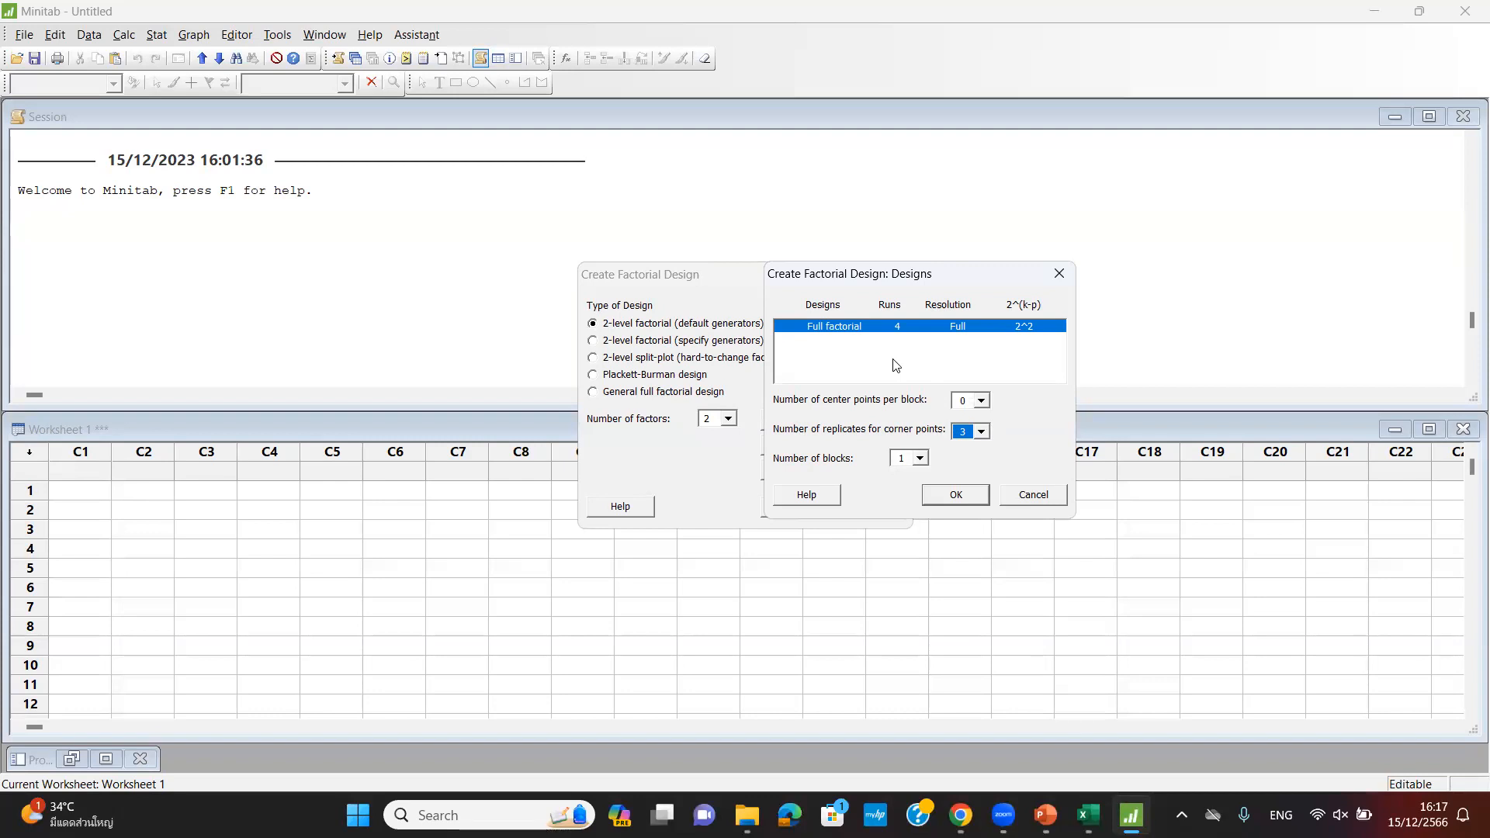
click(958, 498)
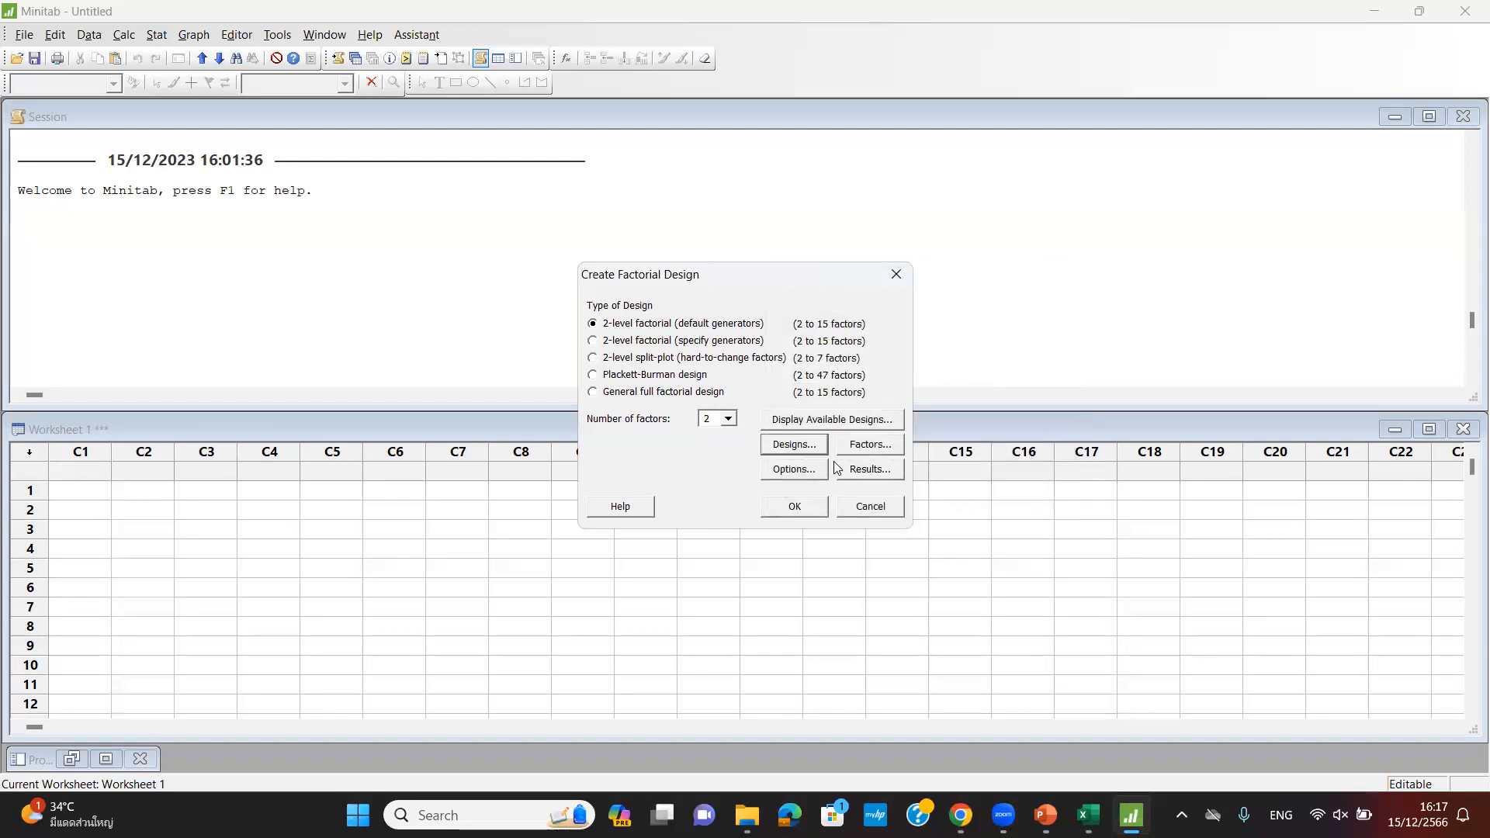
click(862, 449)
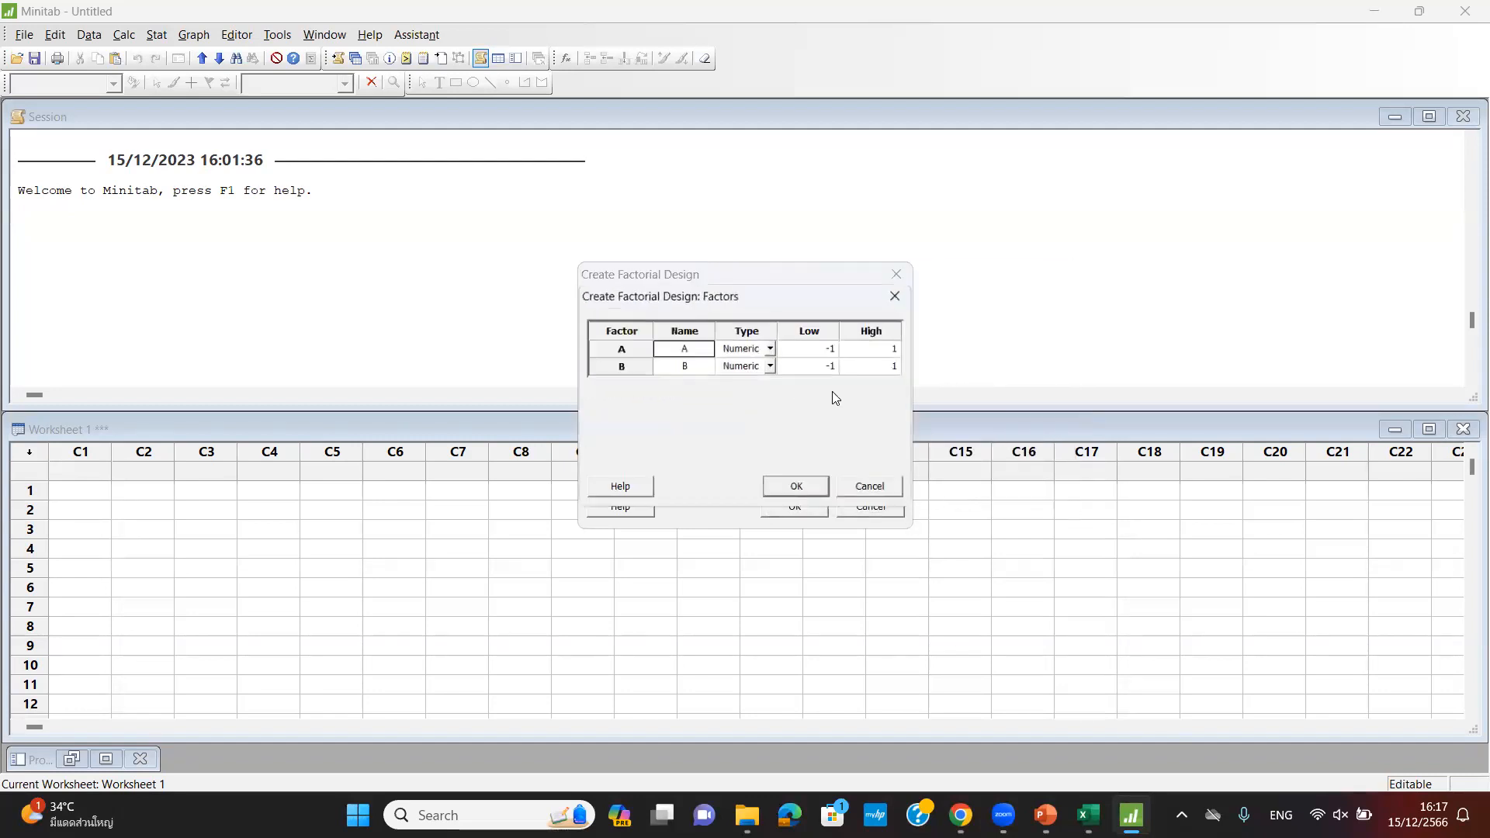
- Name factor A rc with low level 15 and high level 25
double_click(700, 349)
text(rc)
key(Return)
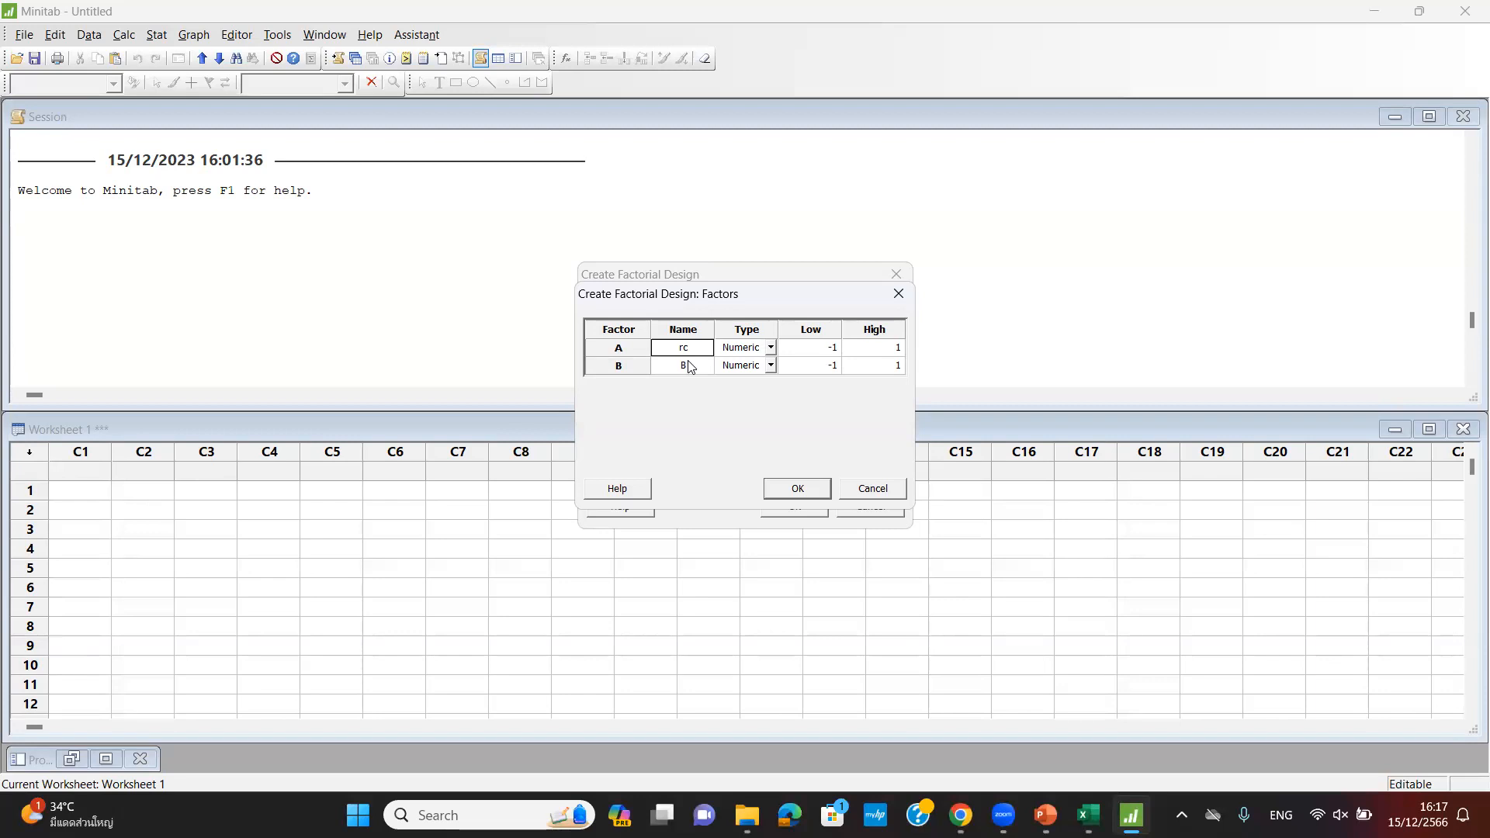
click(830, 353)
text(15)
click(905, 347)
text(25)
- Name factor B cAT with low level 1 and high level 2, and confirm the factors
click(686, 368)
text(cAT)
click(833, 366)
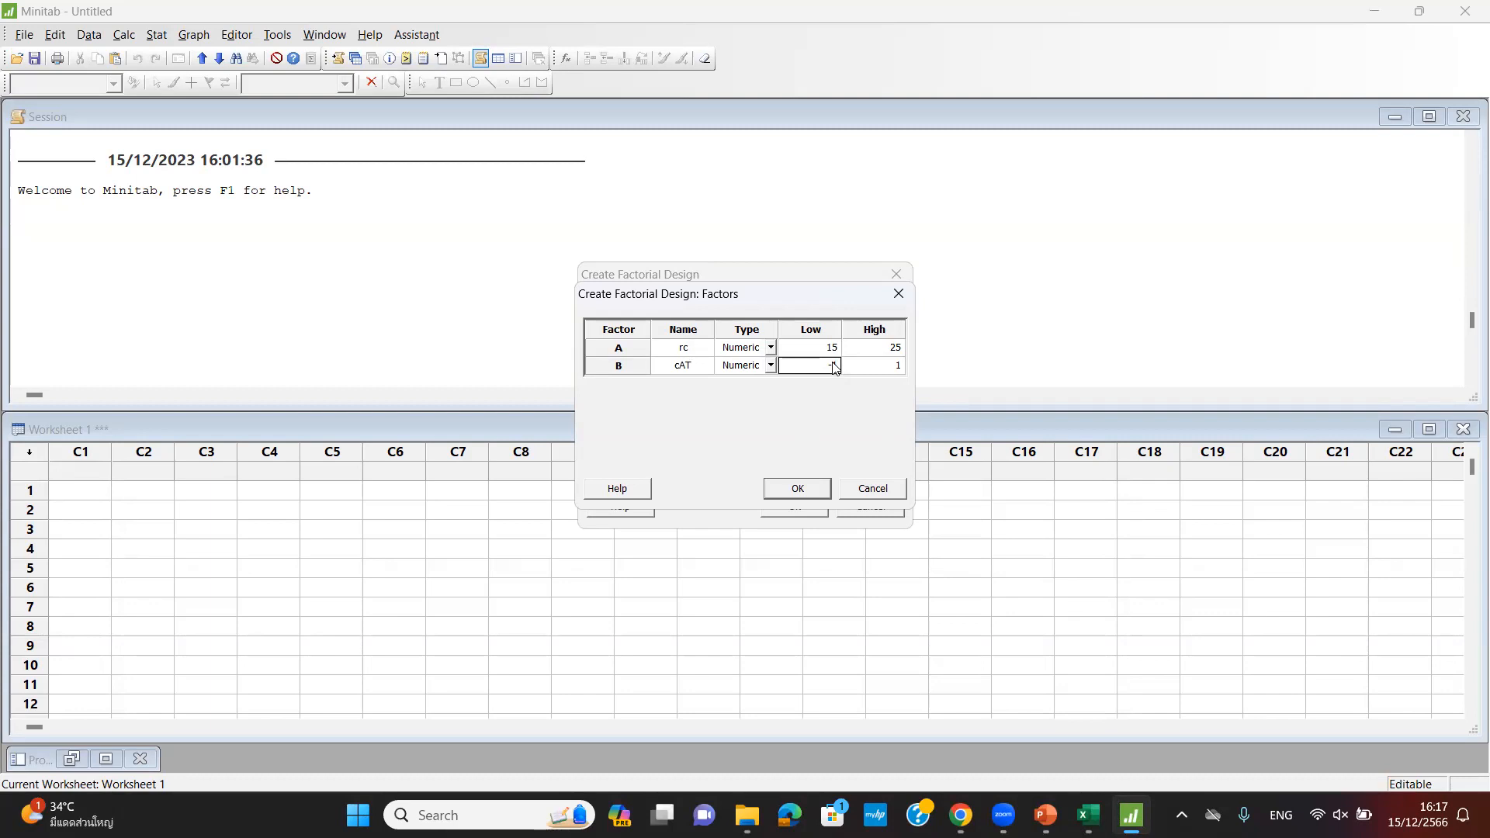
text(1)
click(896, 368)
text(2)
click(788, 493)
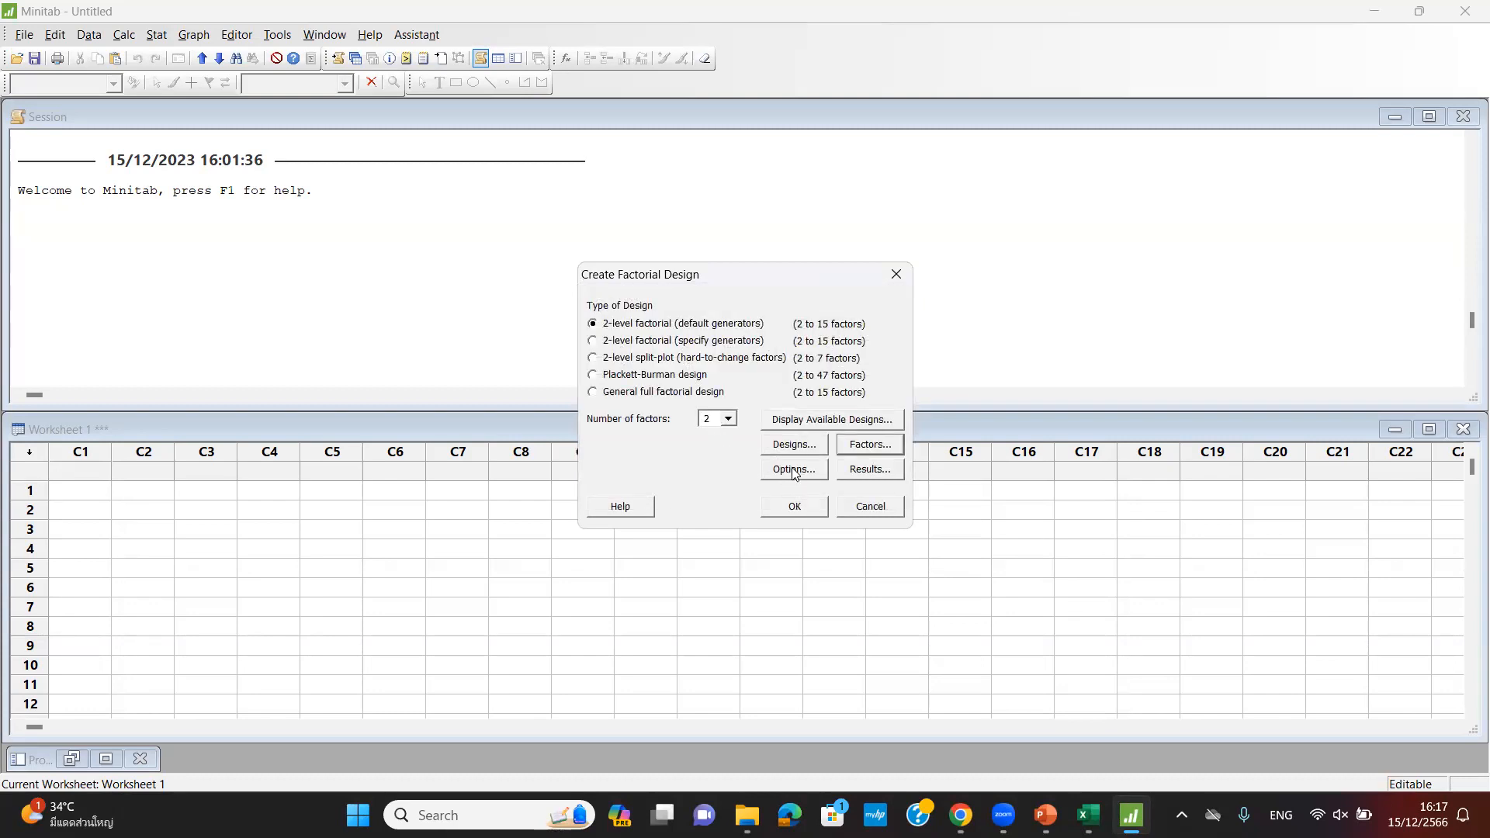
- Turn off run randomization and generate the 12-run full factorial design in the worksheet
click(796, 470)
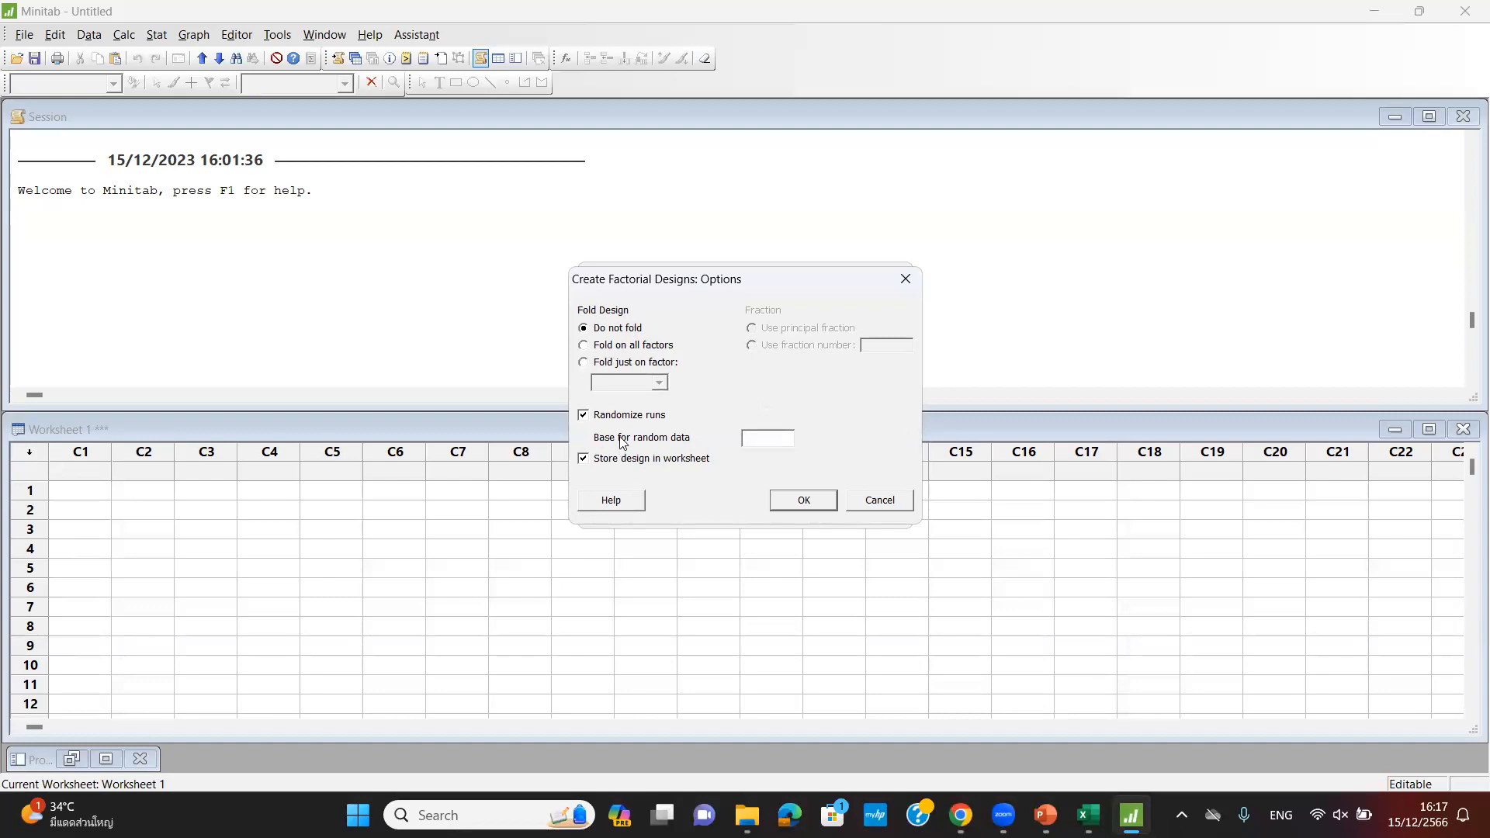
click(584, 416)
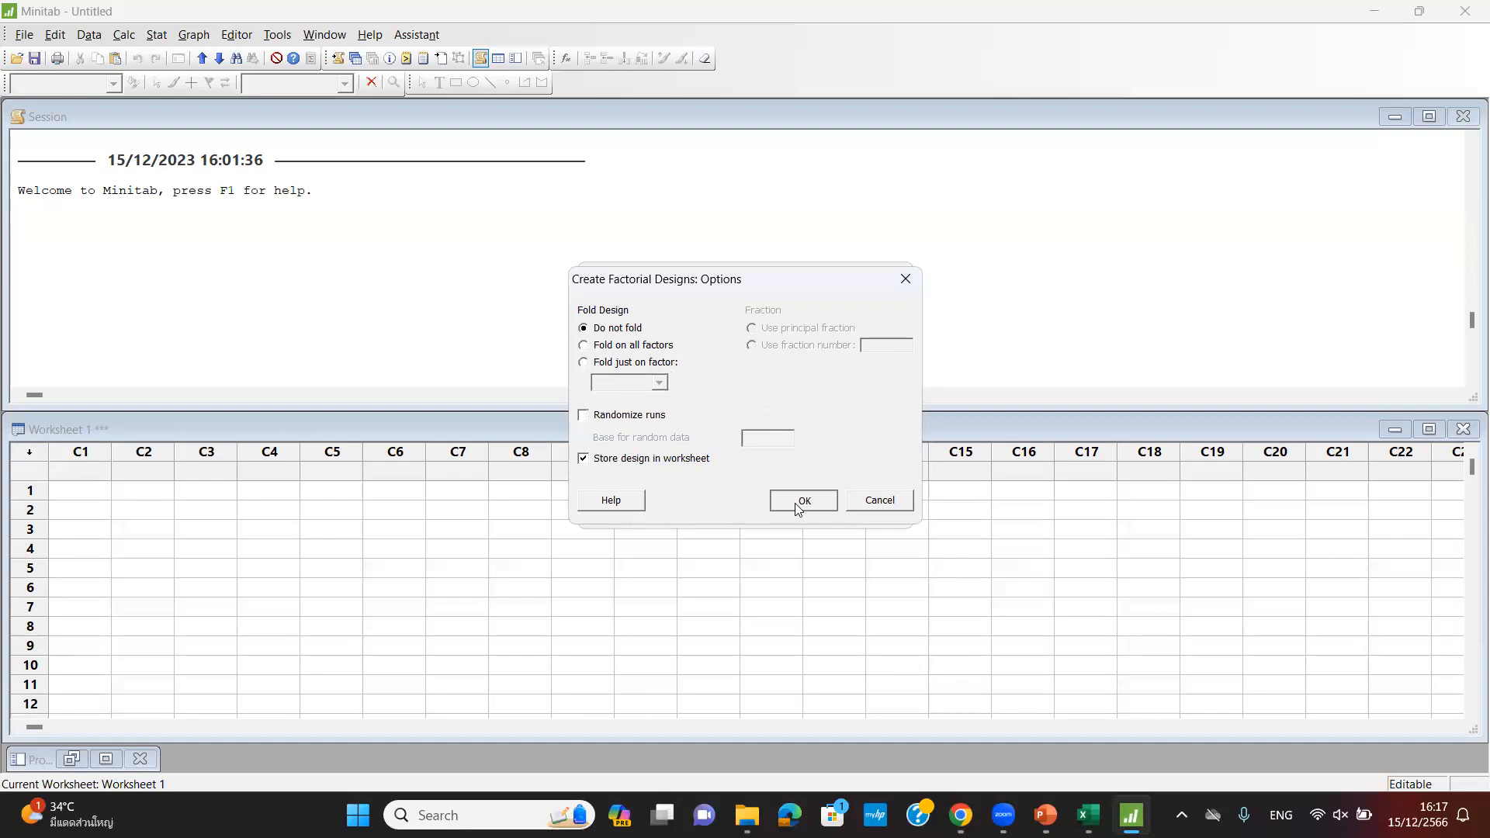
click(803, 499)
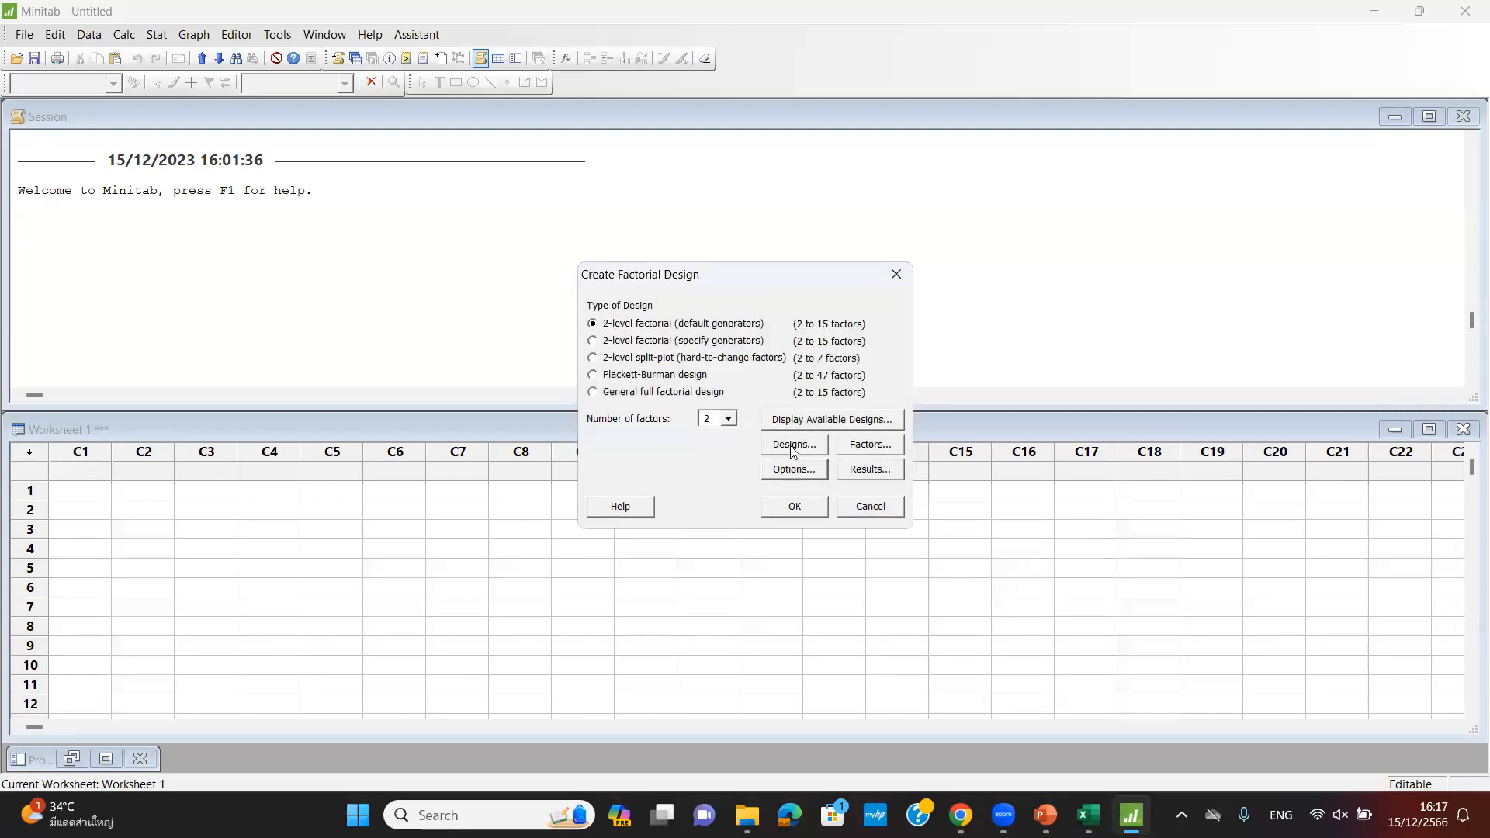
click(860, 473)
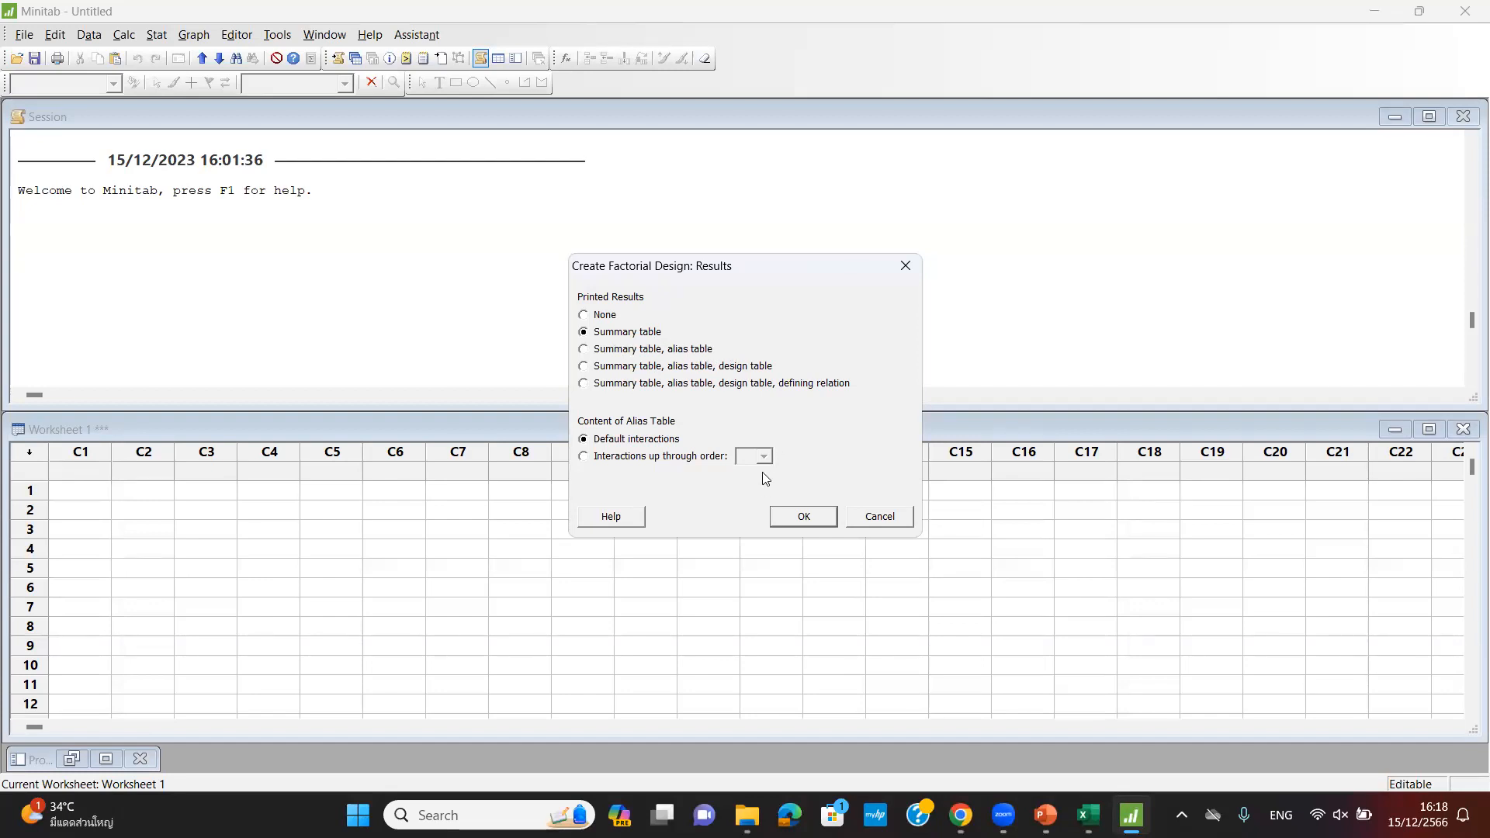
click(802, 515)
click(795, 507)
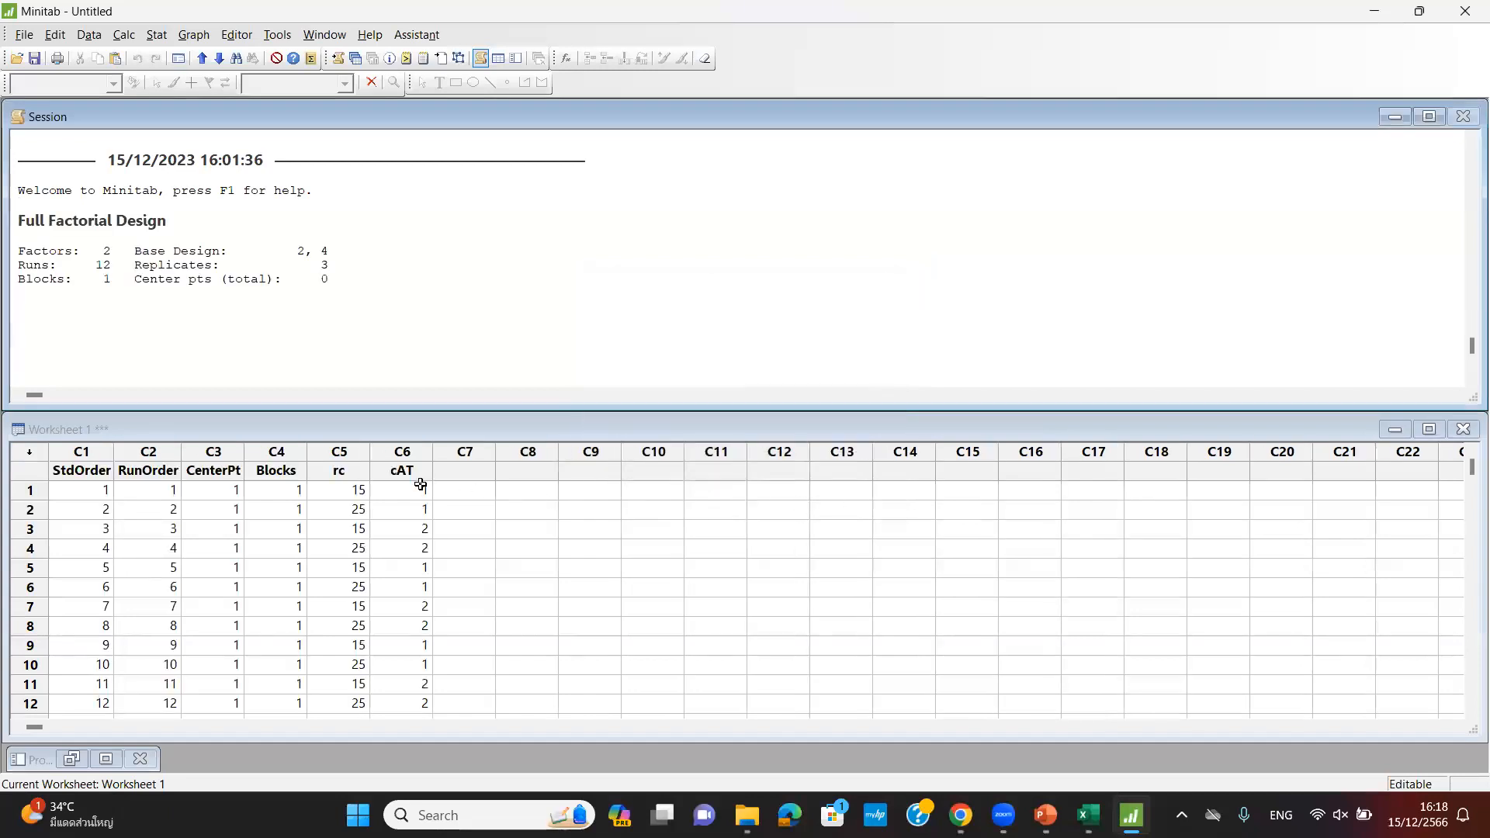
- Enlarge the worksheet, name column C7 rESPONSE, and switch to the Excel workbook
click(966, 417)
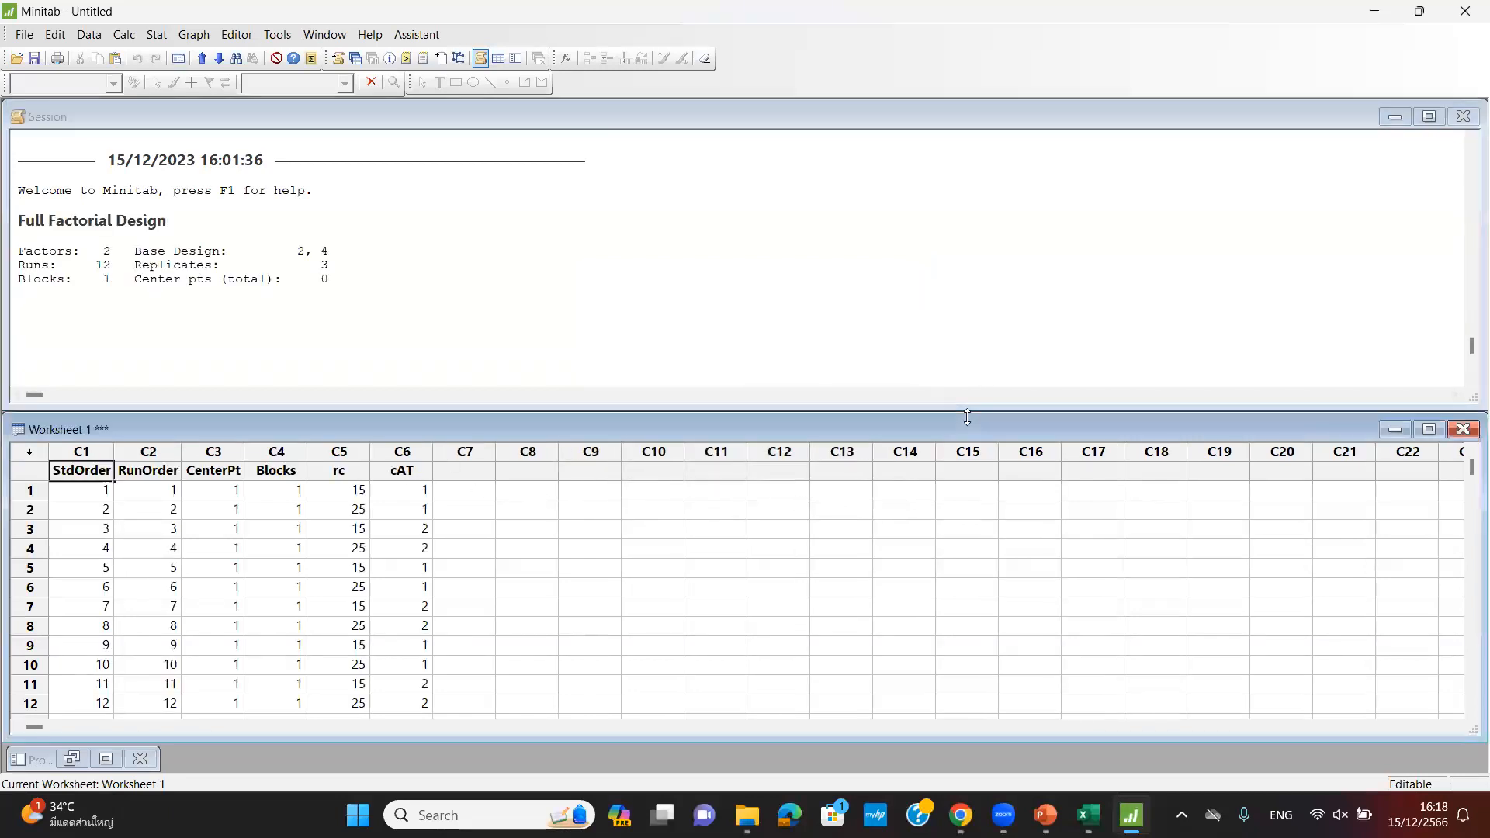
drag(967, 417, 967, 291)
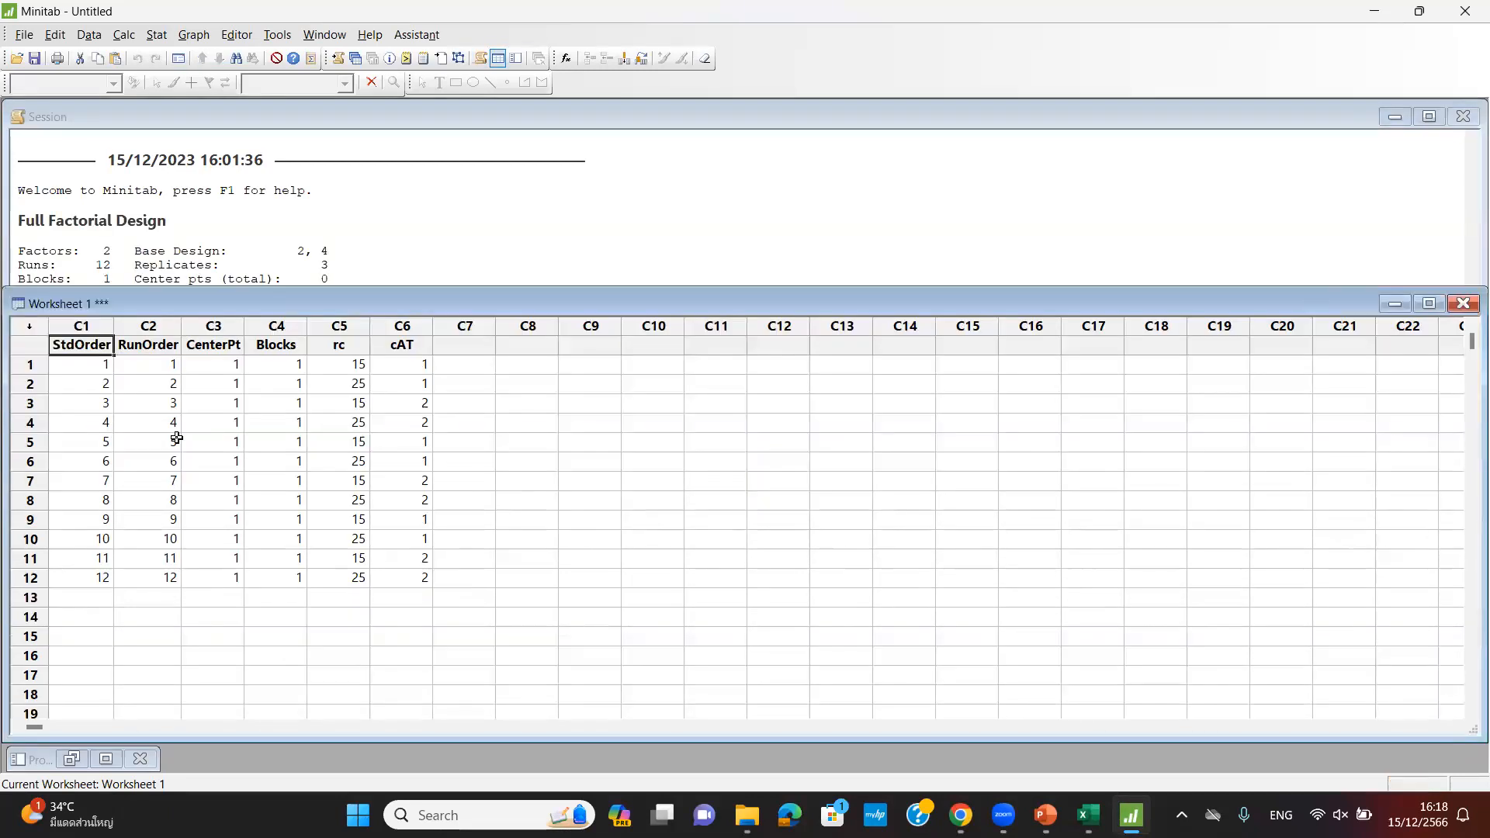
click(477, 346)
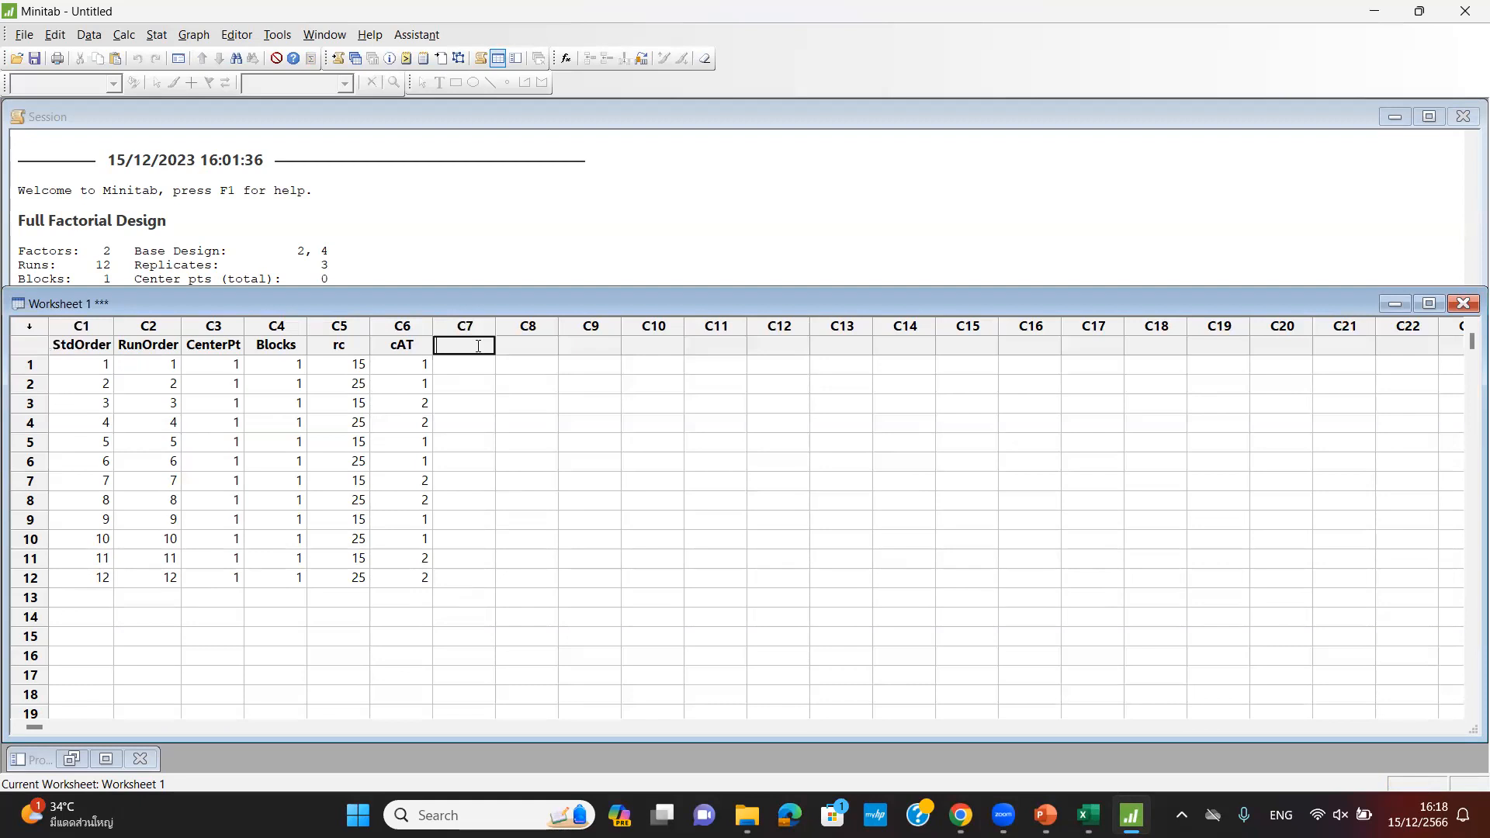
text(rESPONSE)
key(Return)
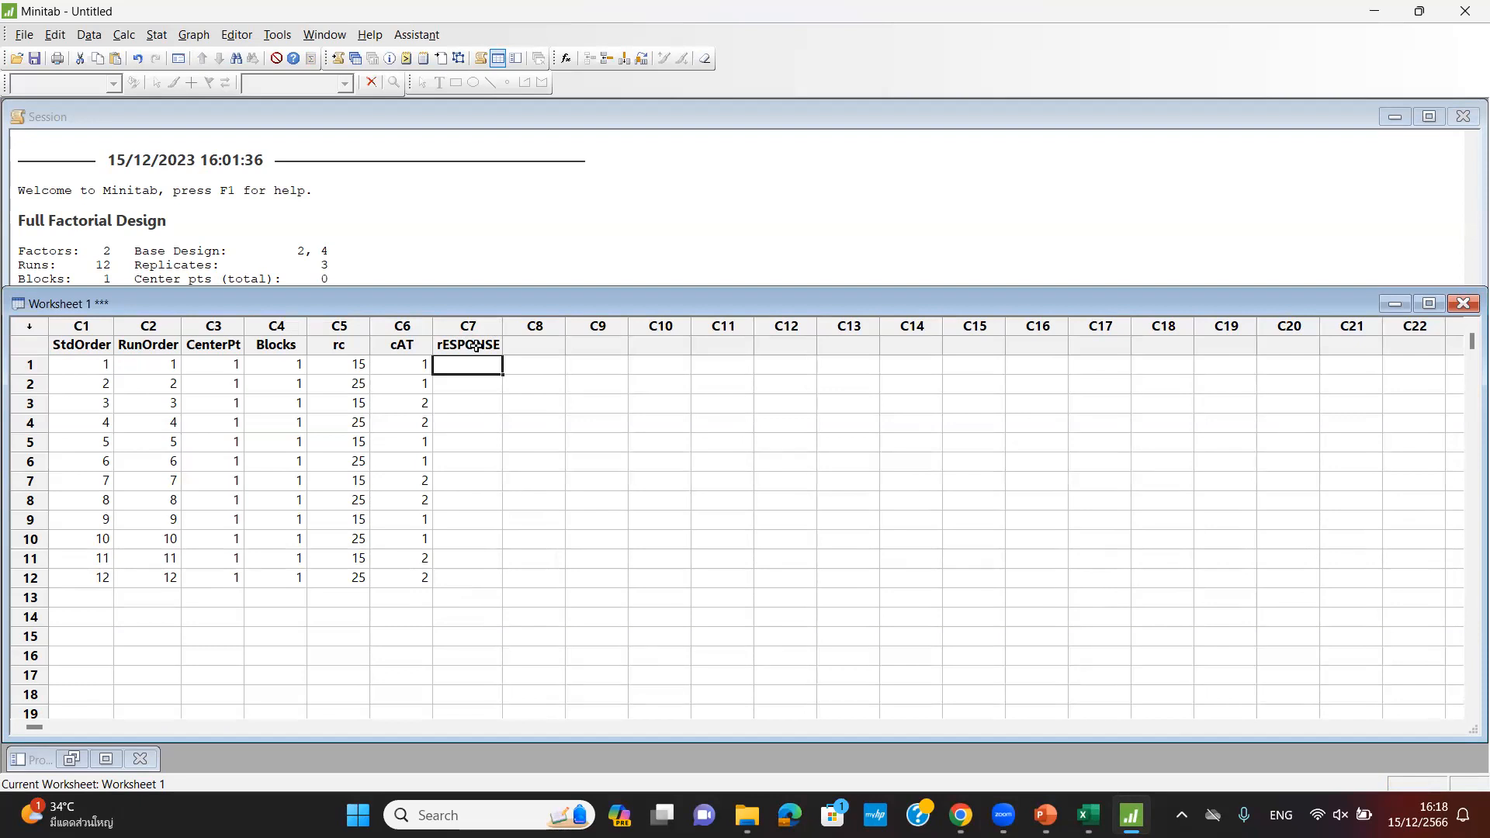
key(alt+Tab)
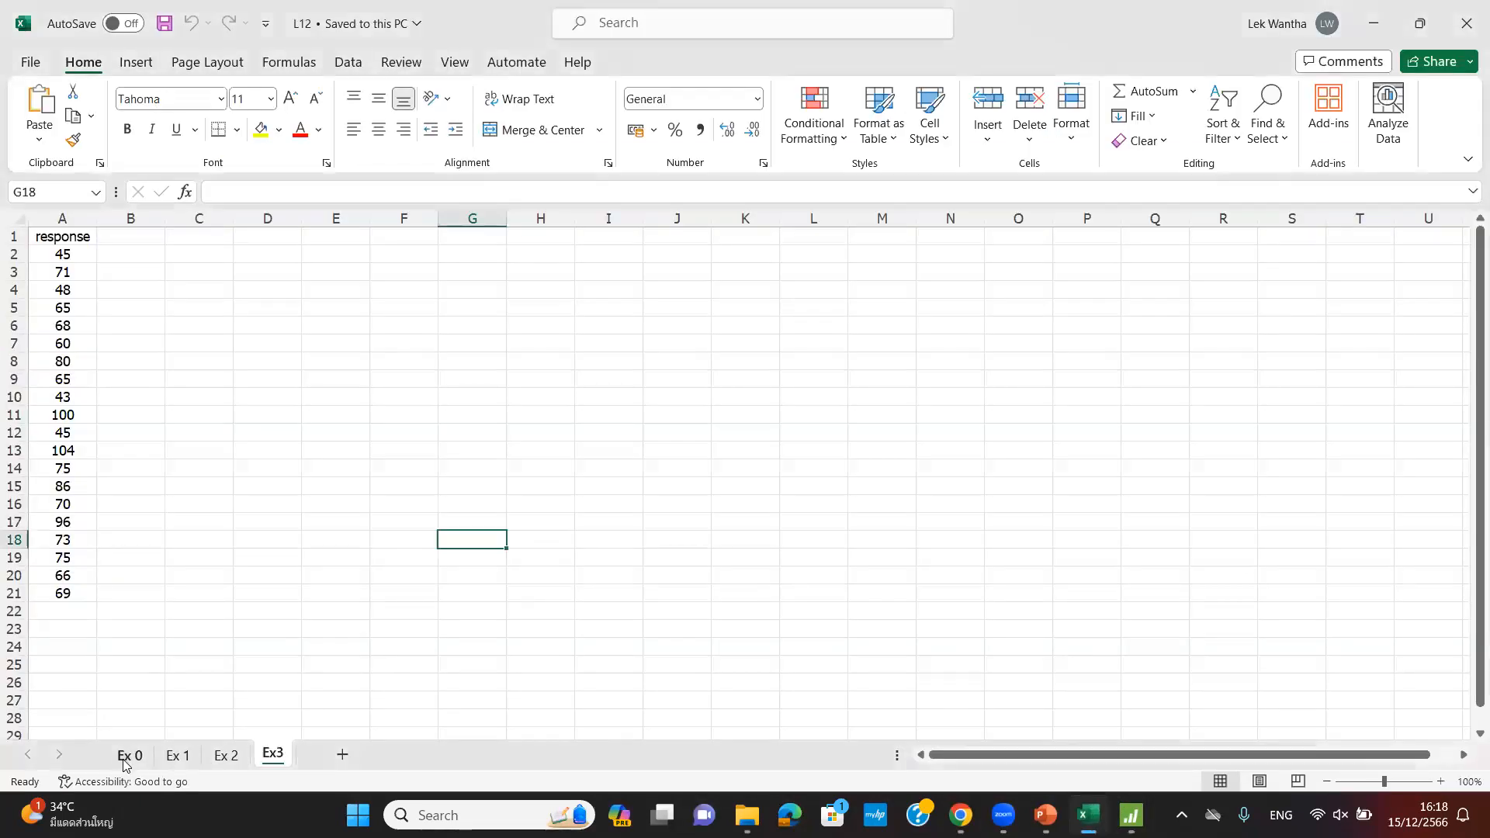
- Copy the twelve Response values from Excel sheet Ex 0 into Minitab's rESPONSE column, rows 1–12
click(124, 762)
drag(229, 254, 233, 450)
key(ctrl+c)
right_click(245, 425)
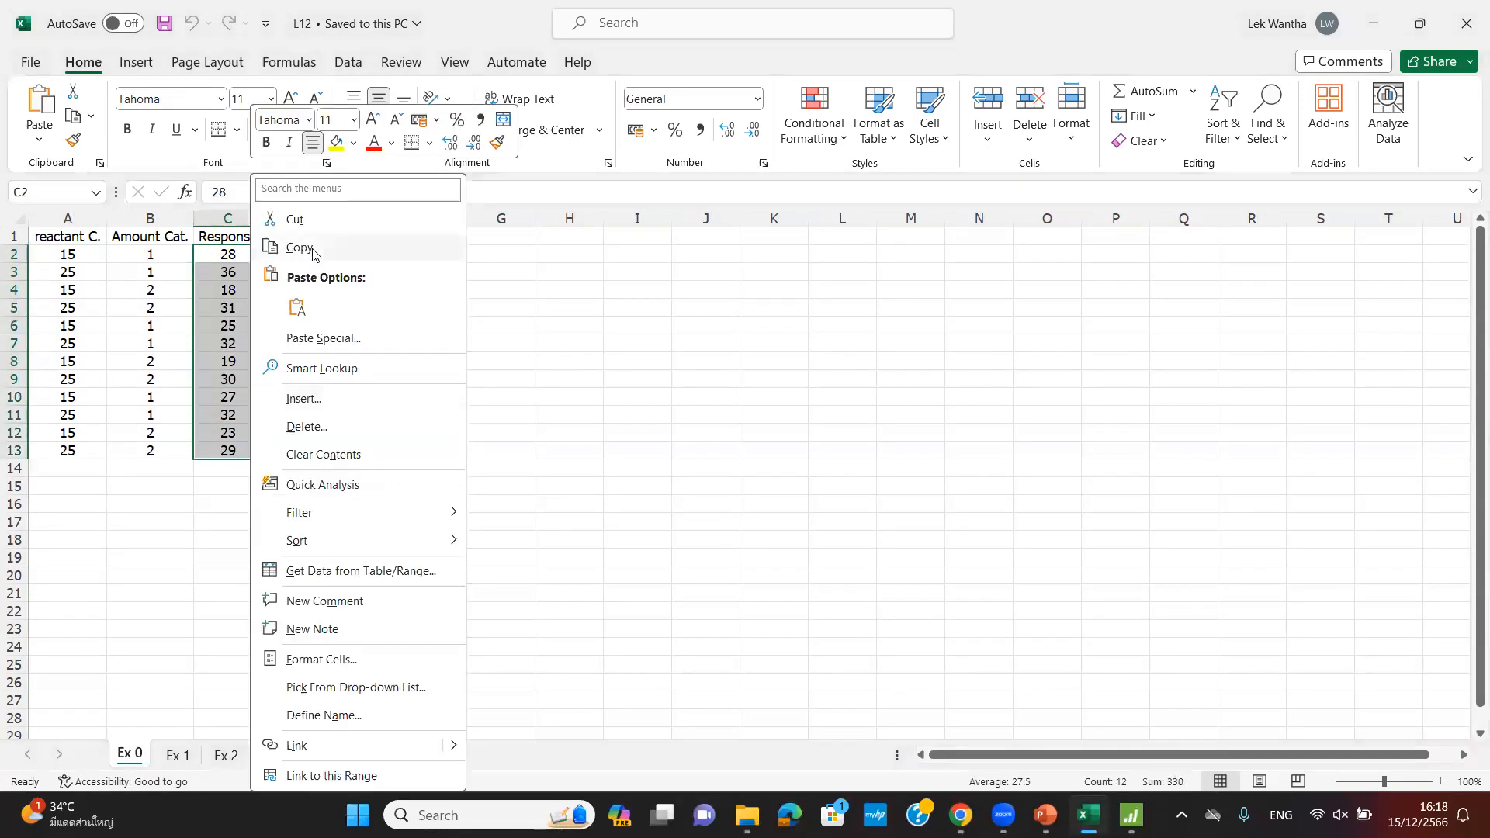
click(299, 248)
click(1132, 811)
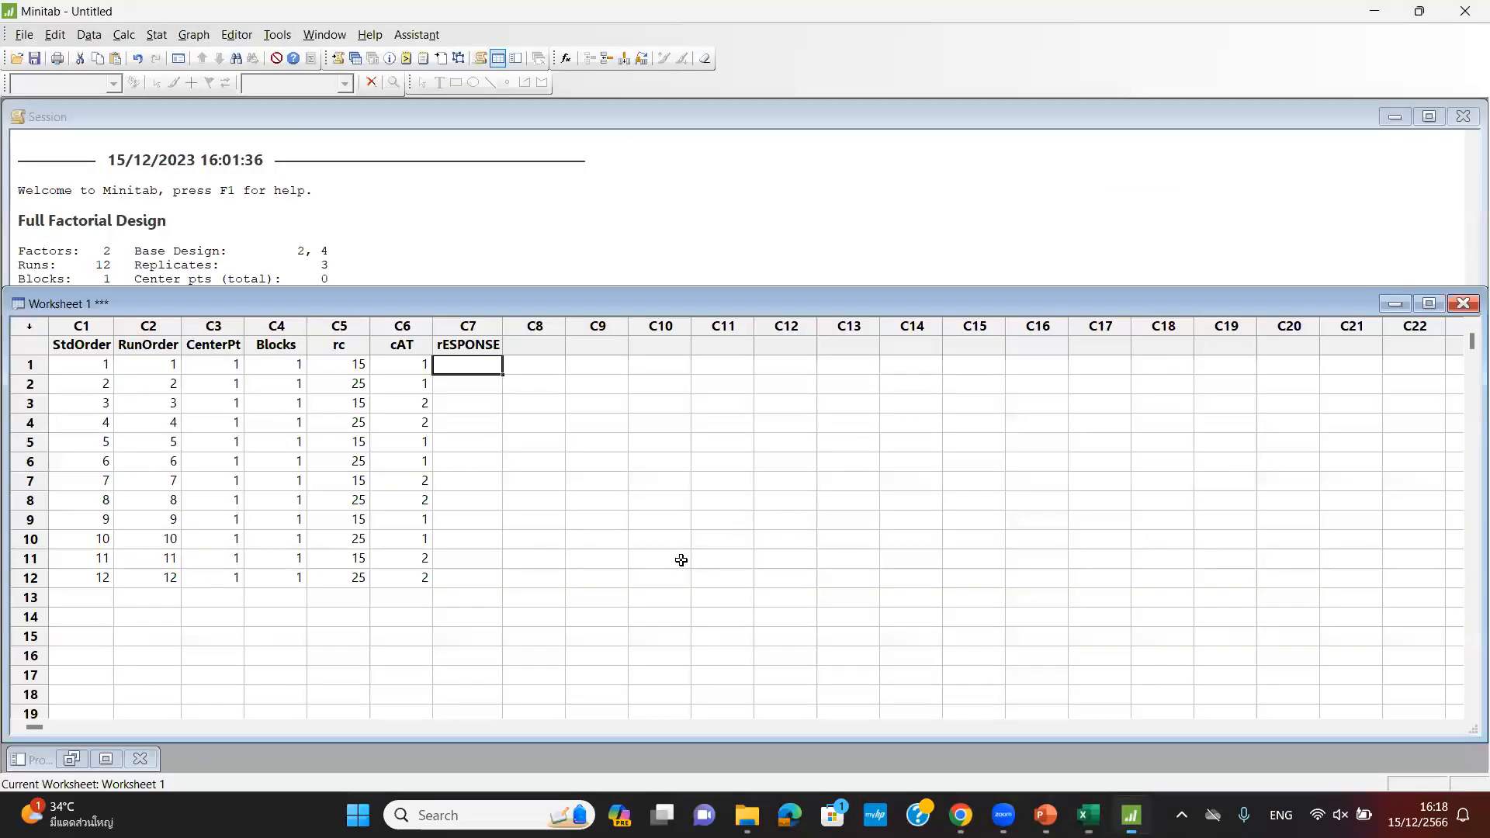
right_click(474, 363)
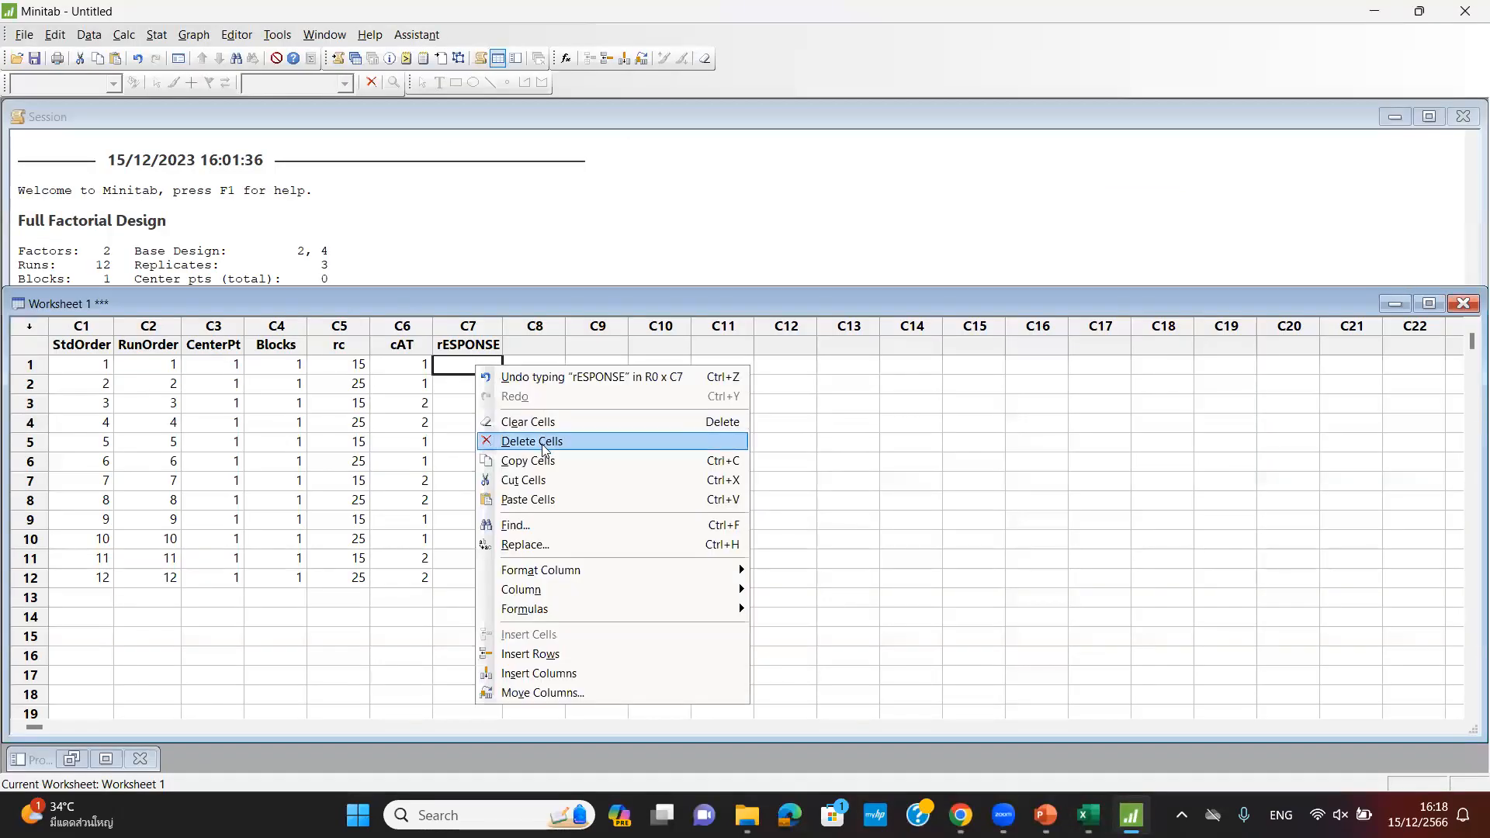
click(543, 499)
click(854, 545)
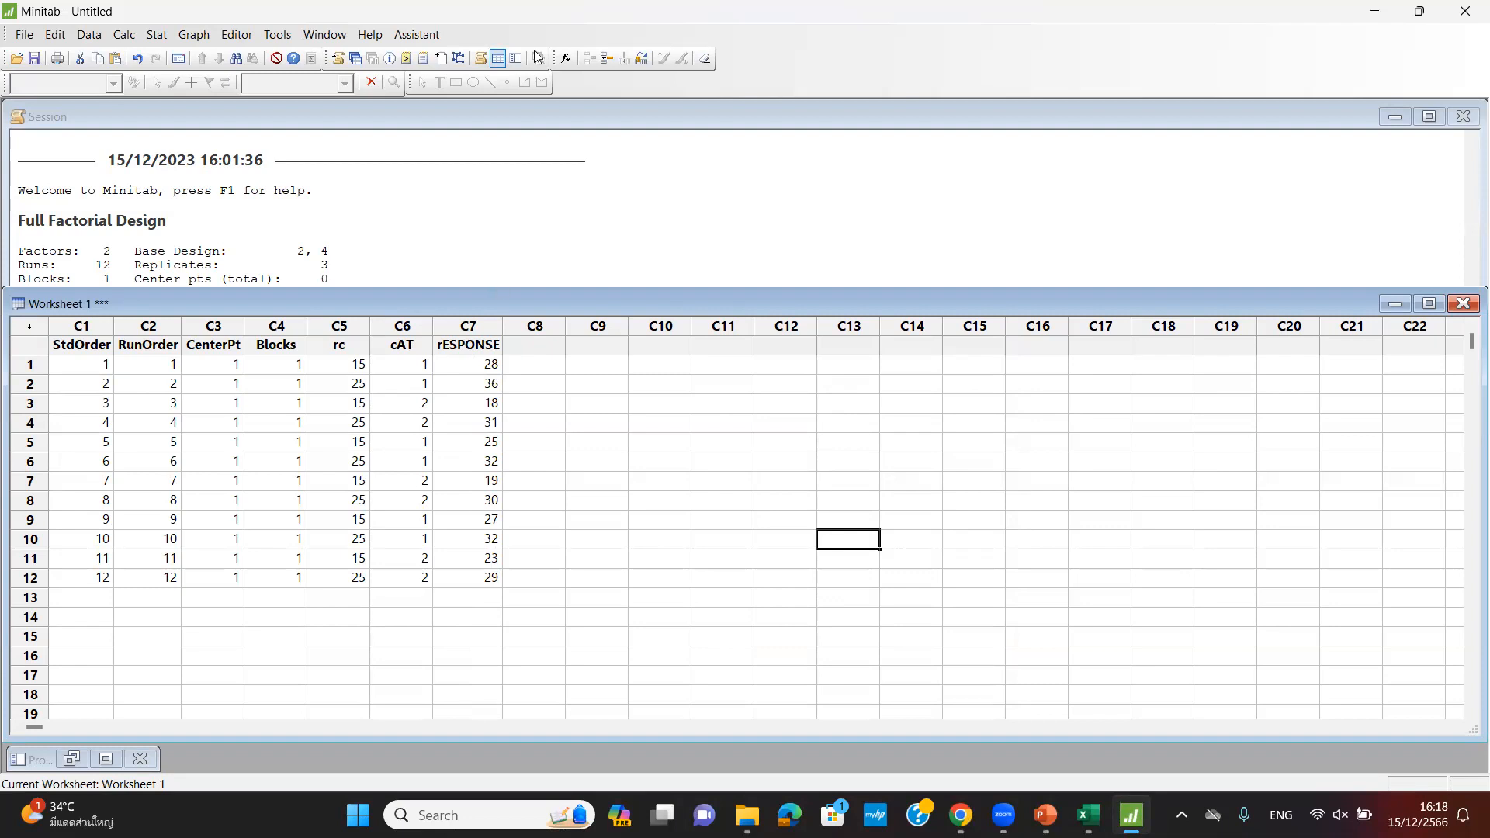
- Start Analyze Factorial Design with rESPONSE as the response
click(156, 35)
mouse_move(177, 115)
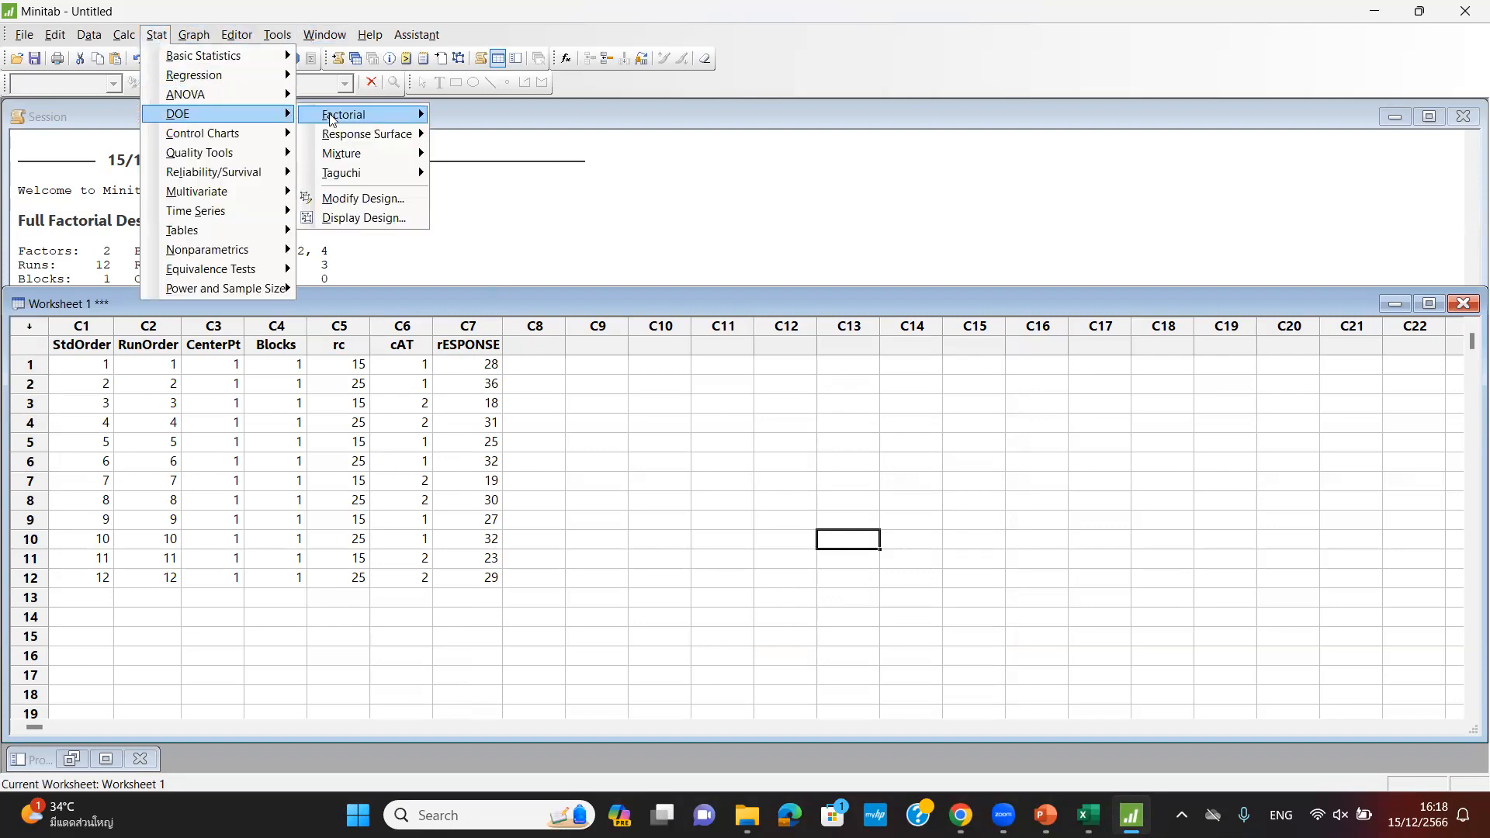
mouse_move(344, 115)
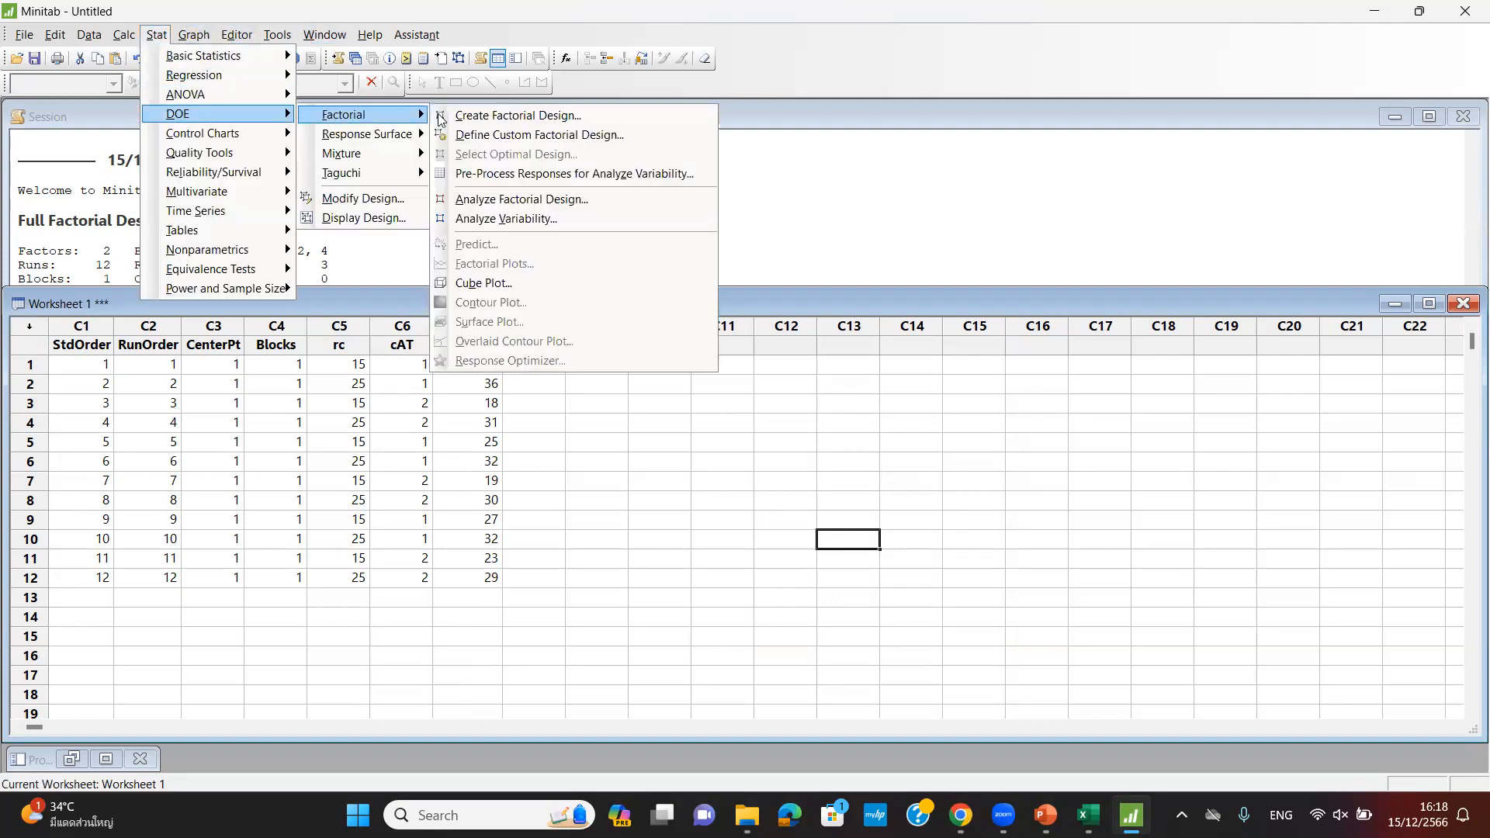
click(540, 200)
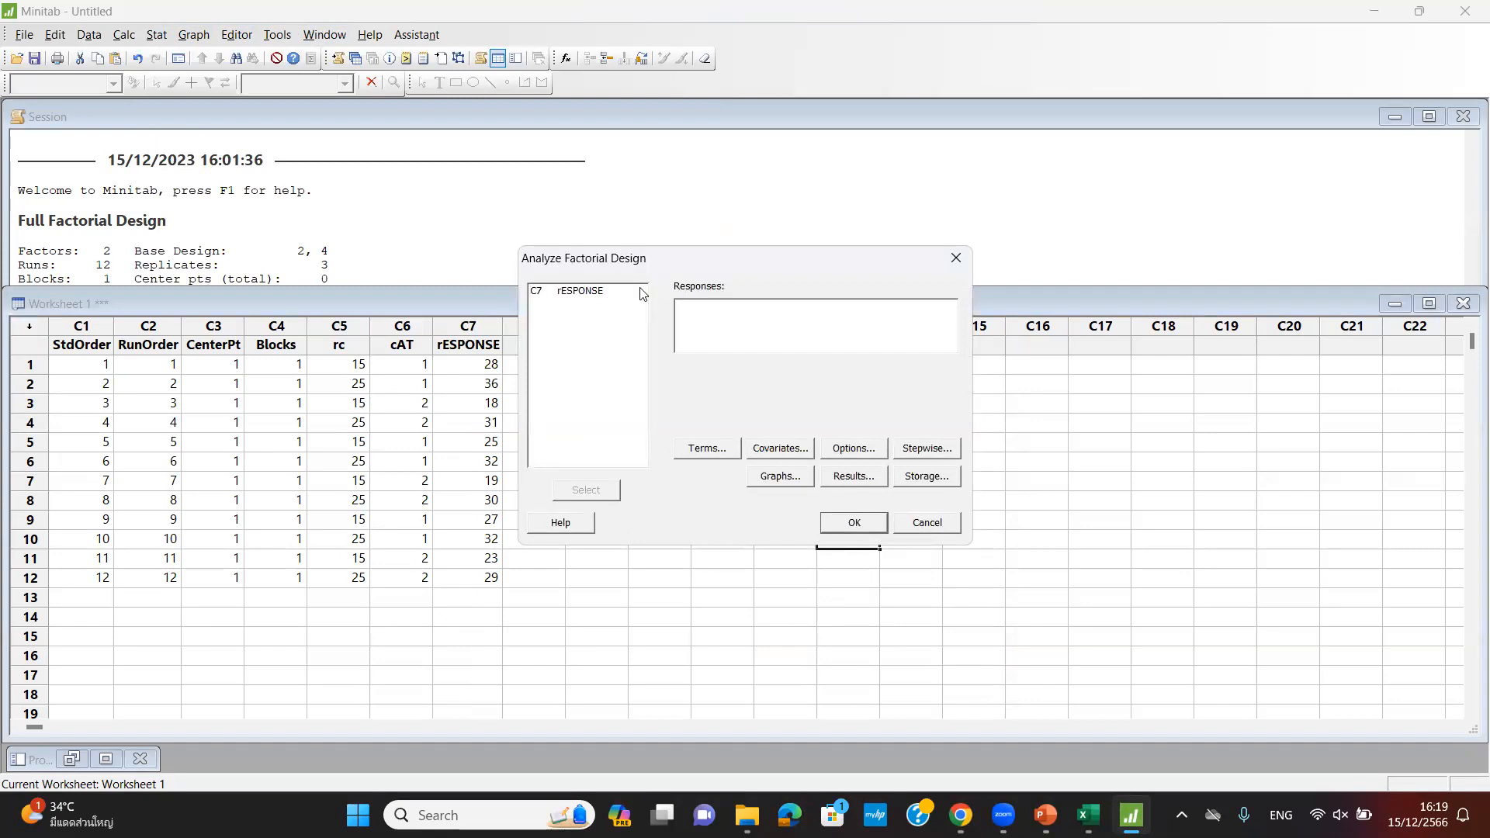
click(595, 292)
double_click(587, 293)
- Reset the model terms to rc, cAT and their AB interaction
click(726, 448)
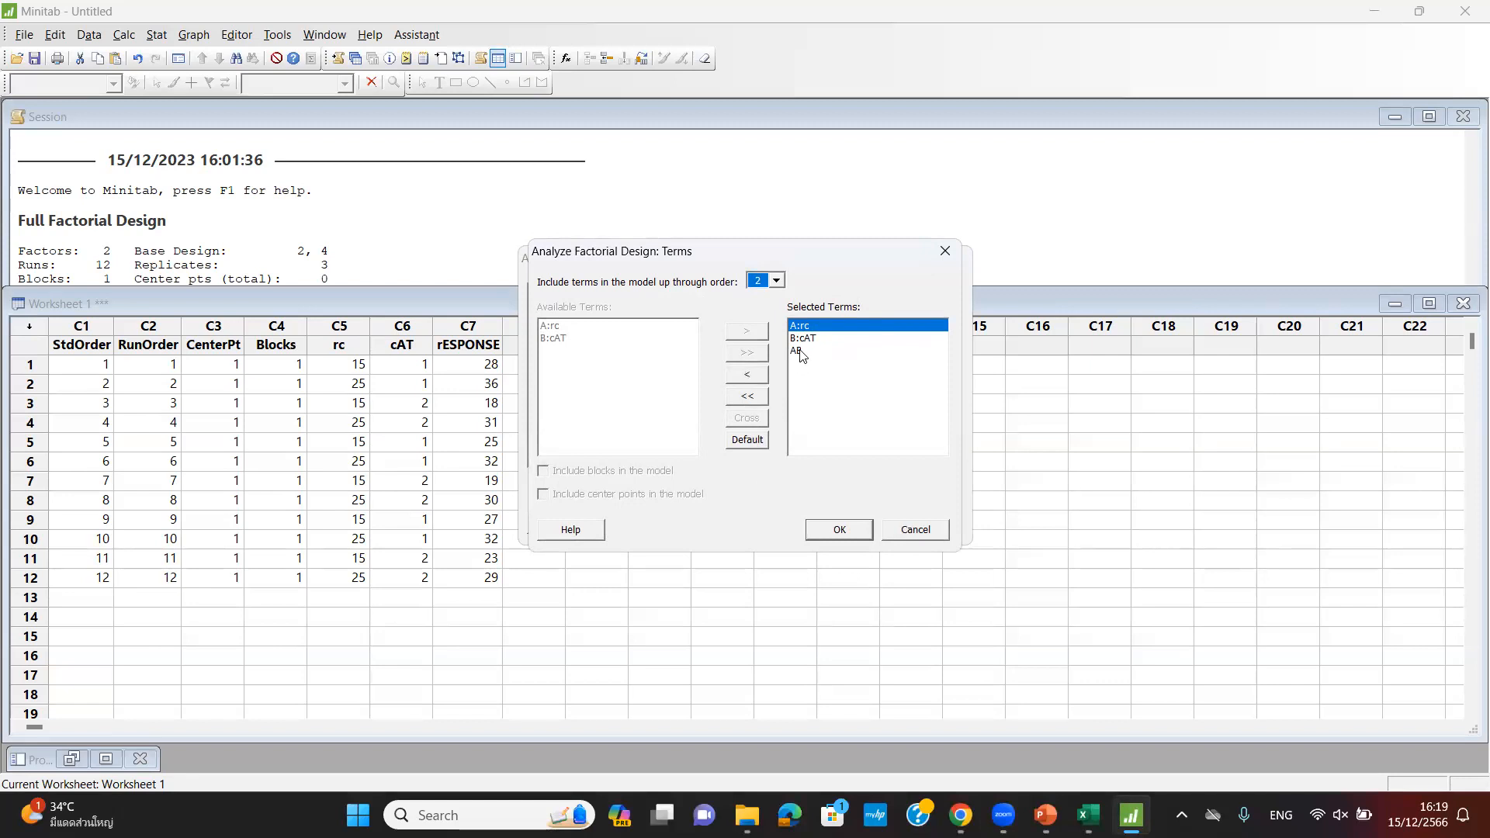
double_click(810, 351)
double_click(807, 340)
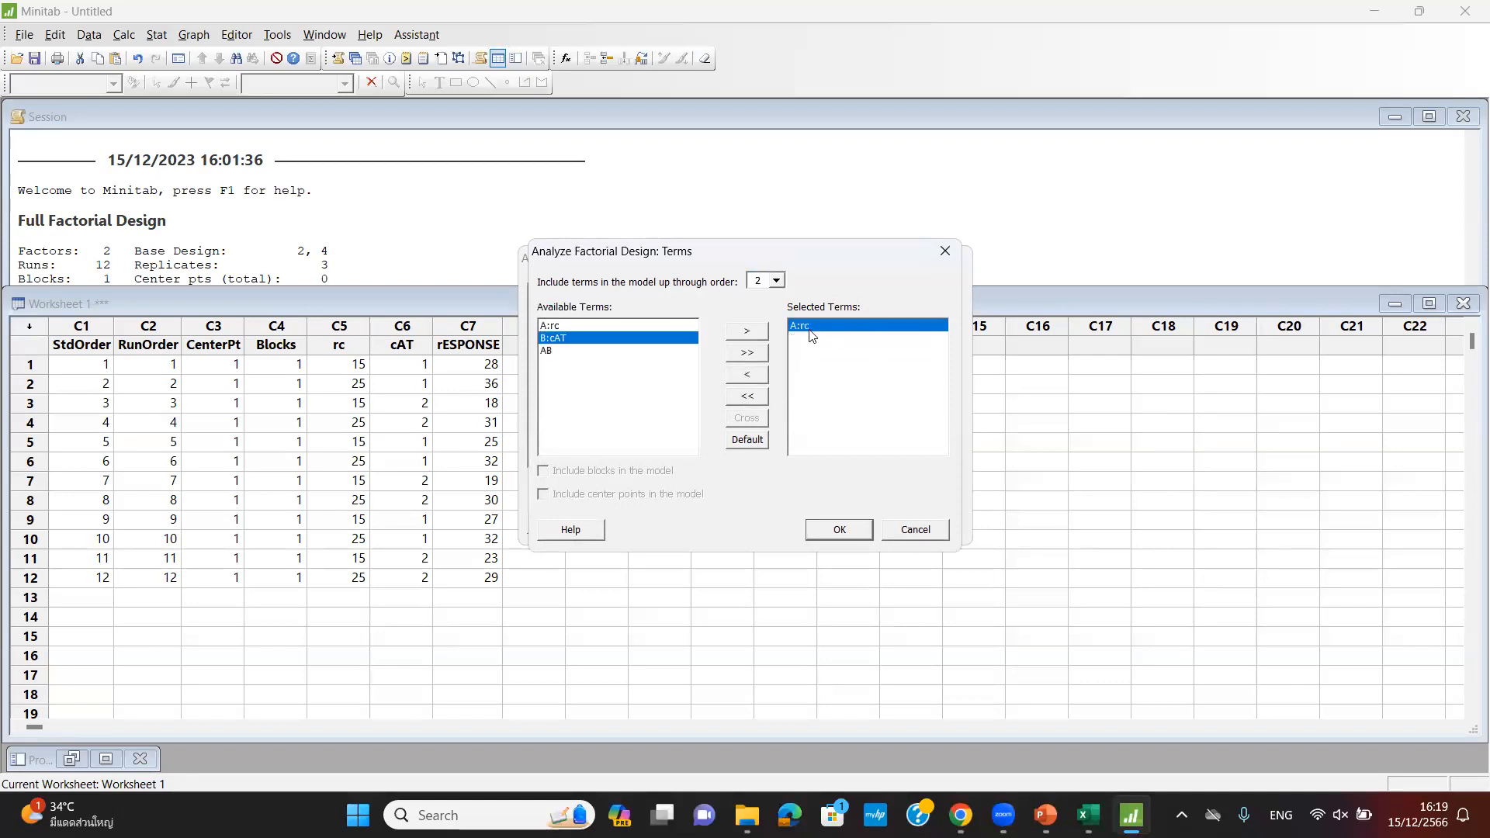
double_click(810, 327)
double_click(565, 326)
click(564, 338)
double_click(564, 339)
double_click(549, 353)
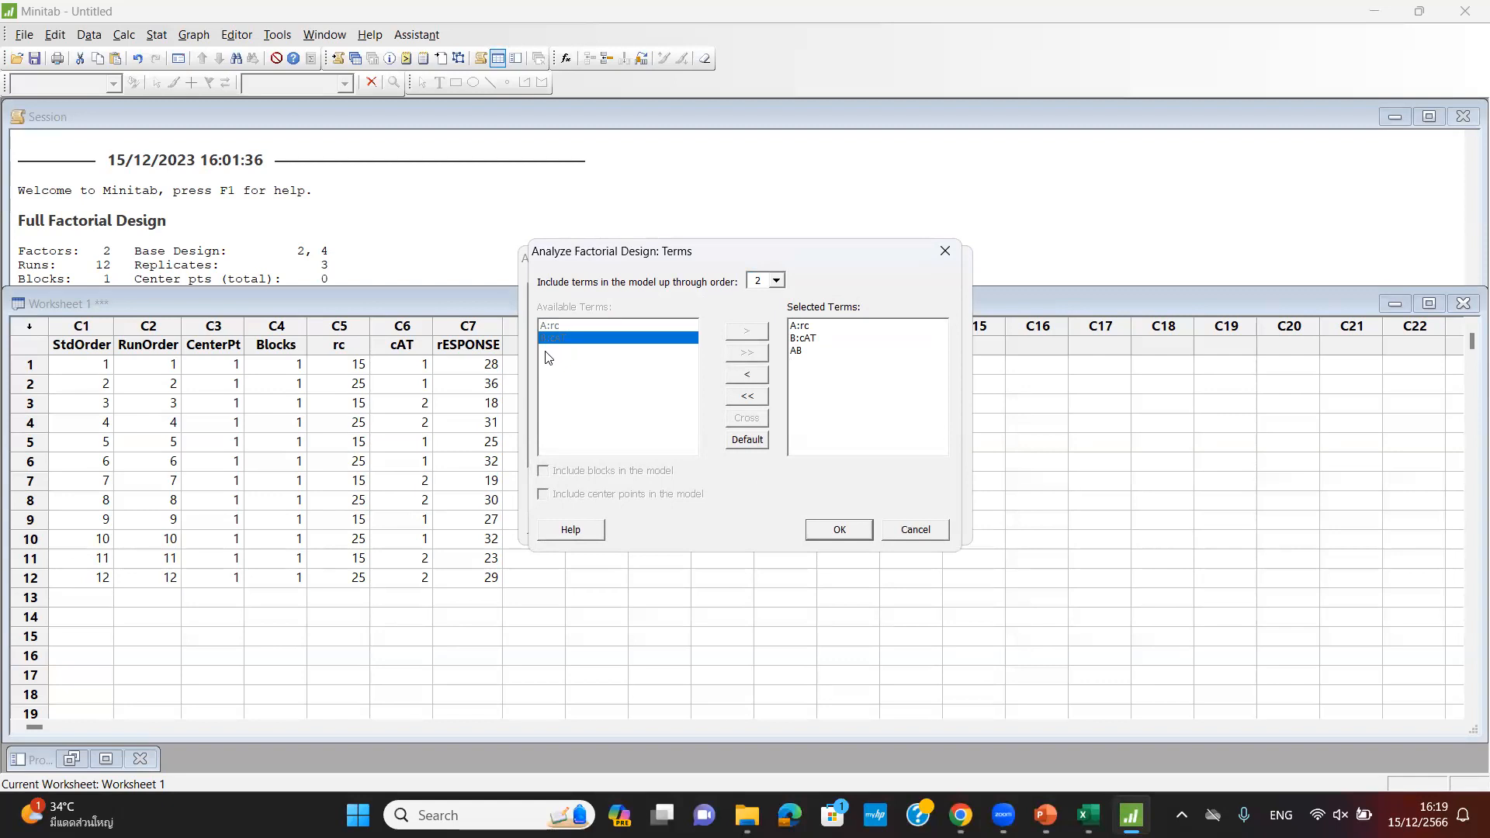
click(841, 531)
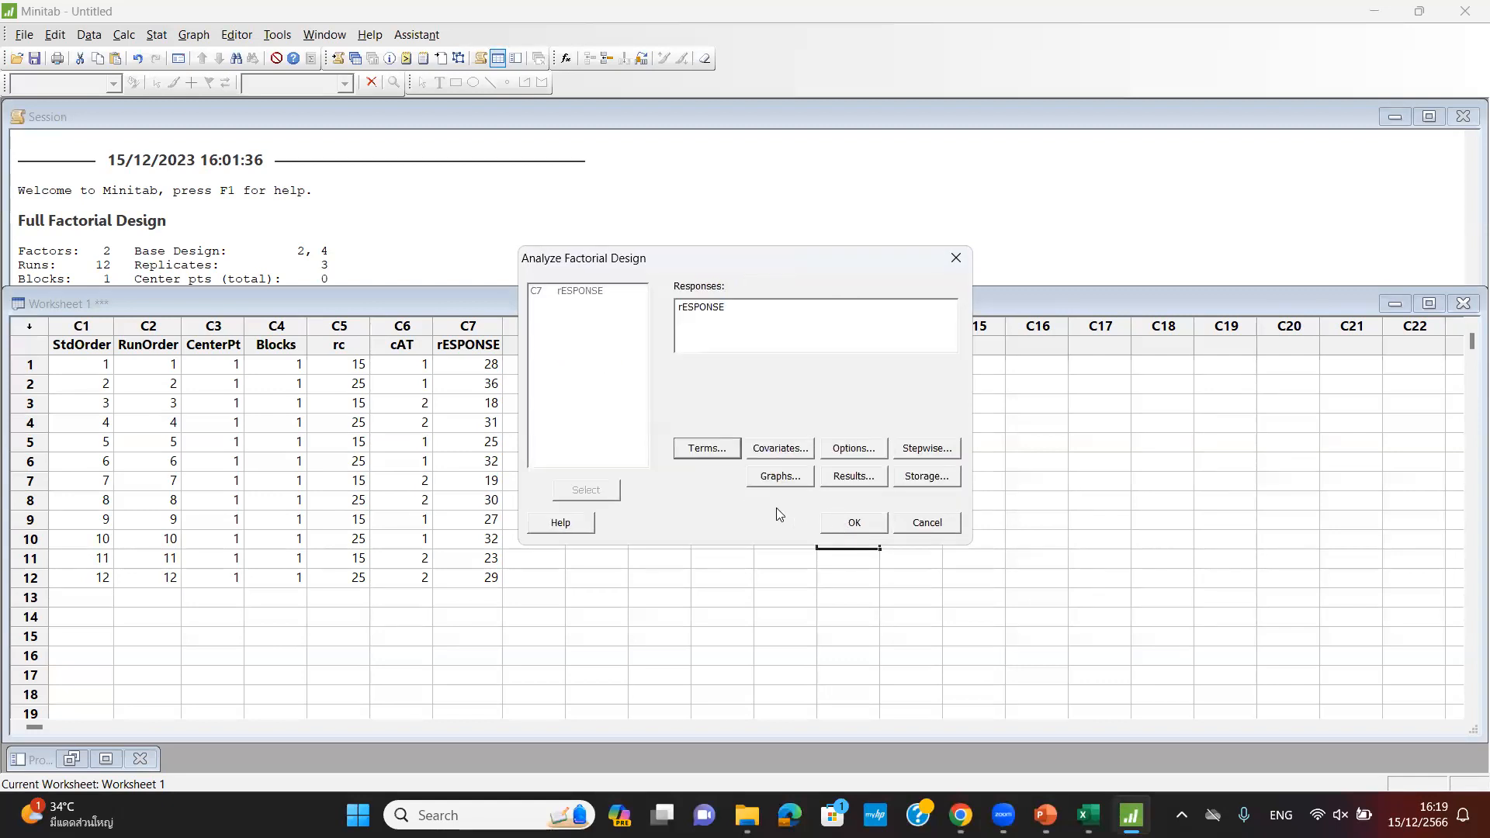
- Request four-in-one residual plots with the Pareto chart and run the analysis of rESPONSE
click(790, 476)
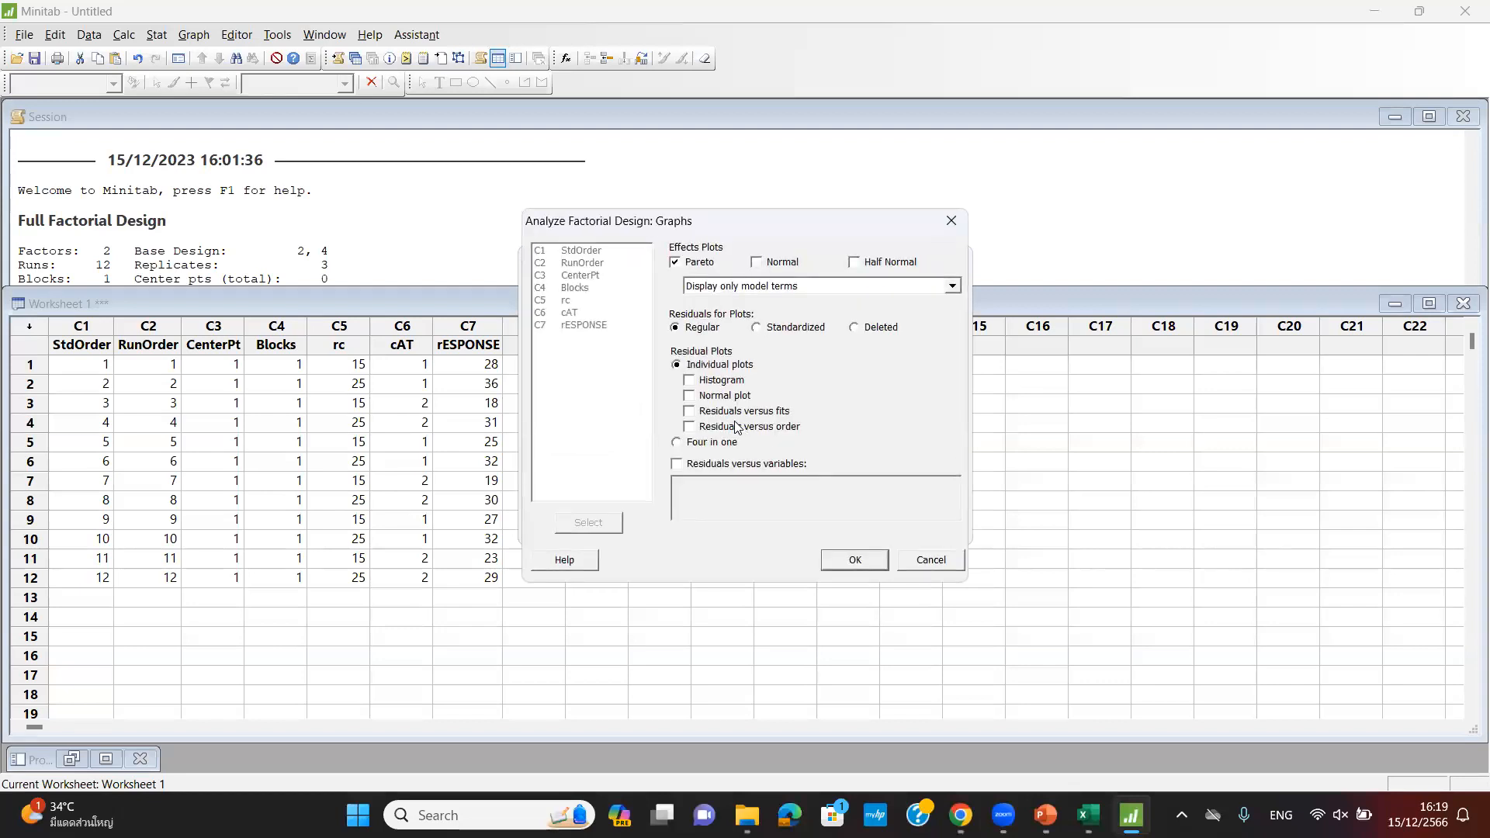
click(678, 444)
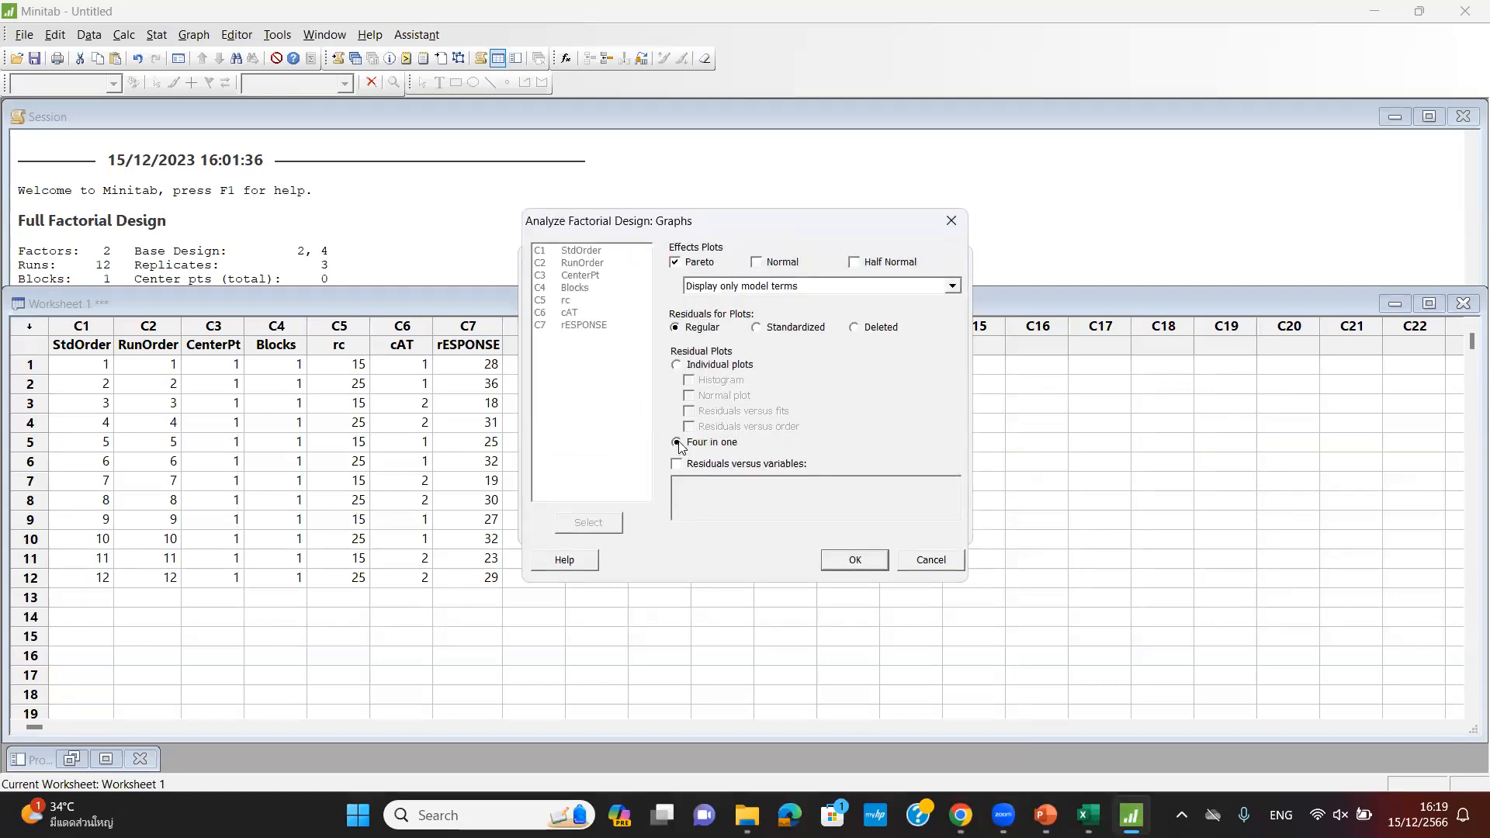
click(873, 562)
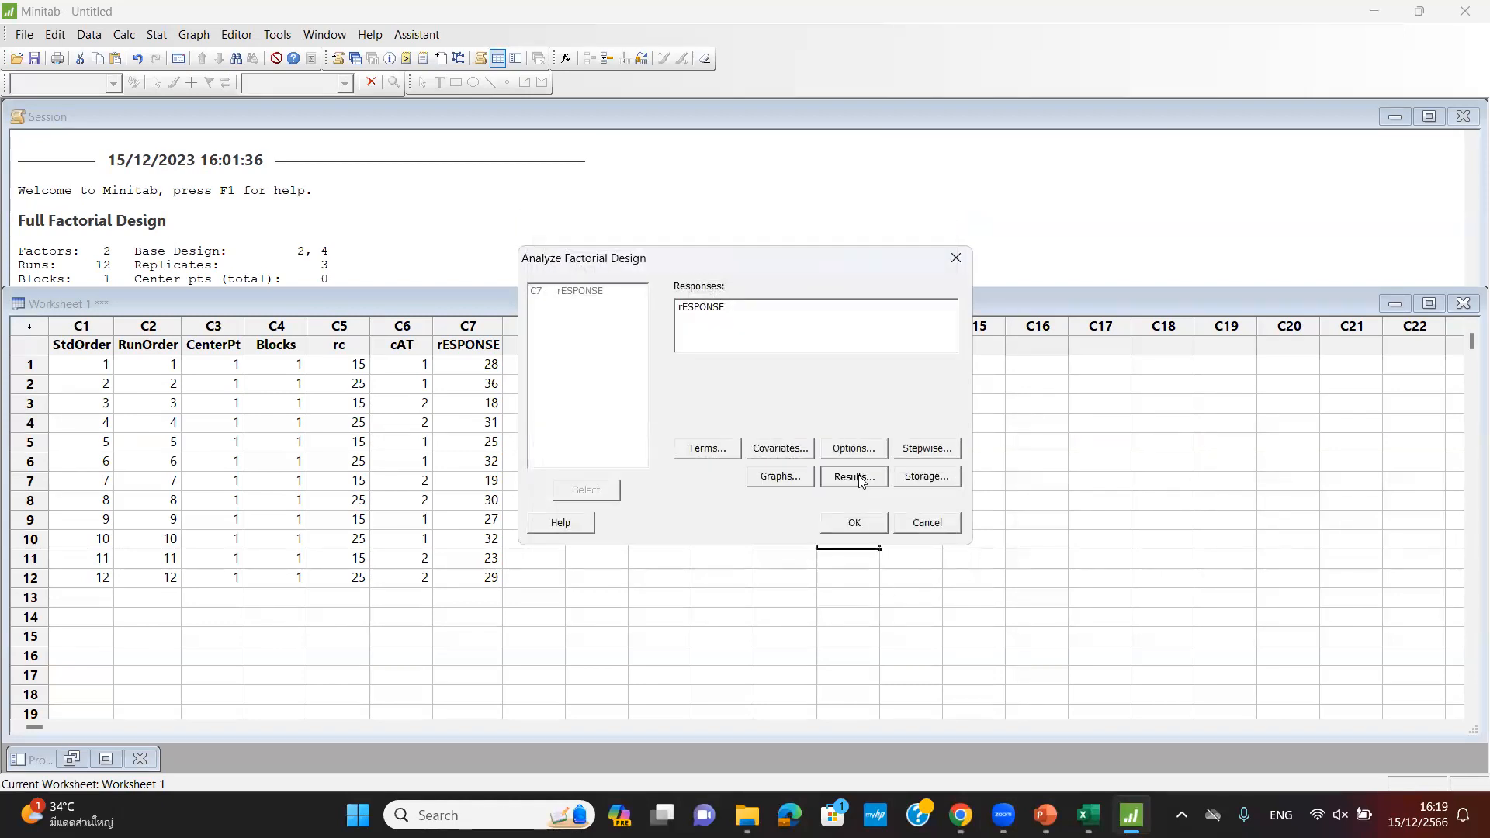
click(861, 472)
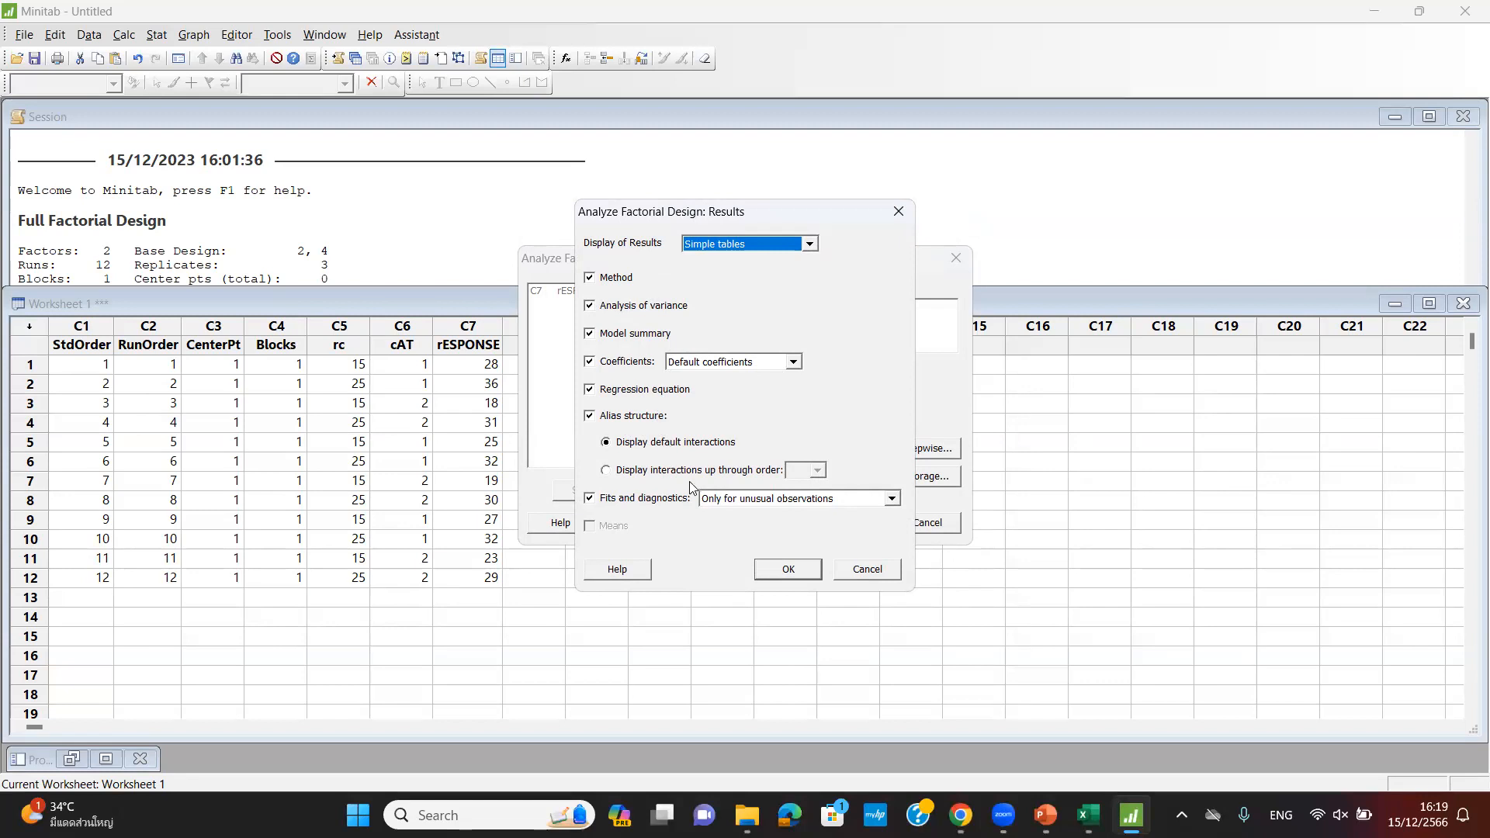
click(780, 570)
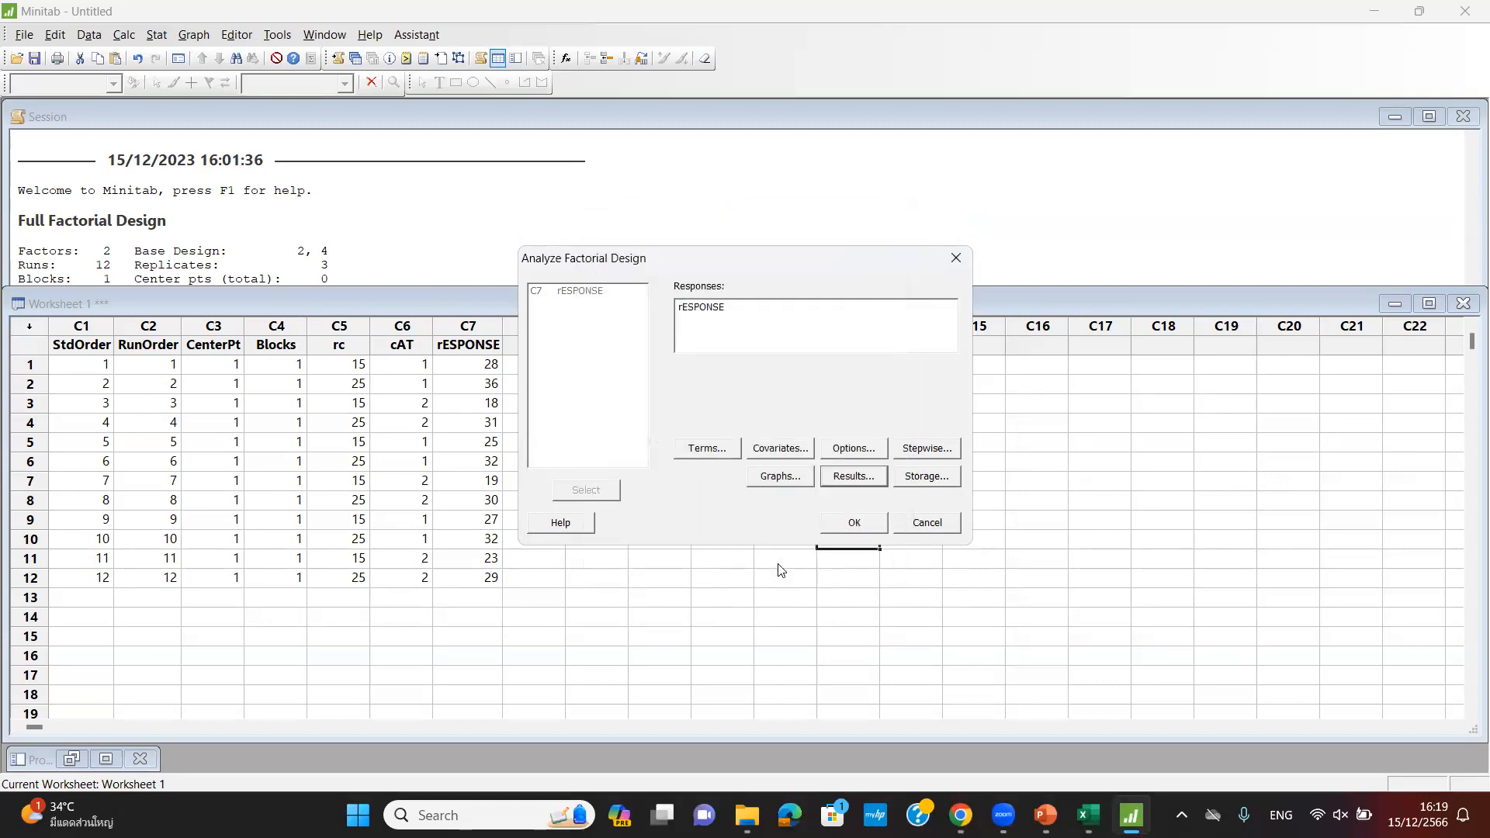
click(853, 523)
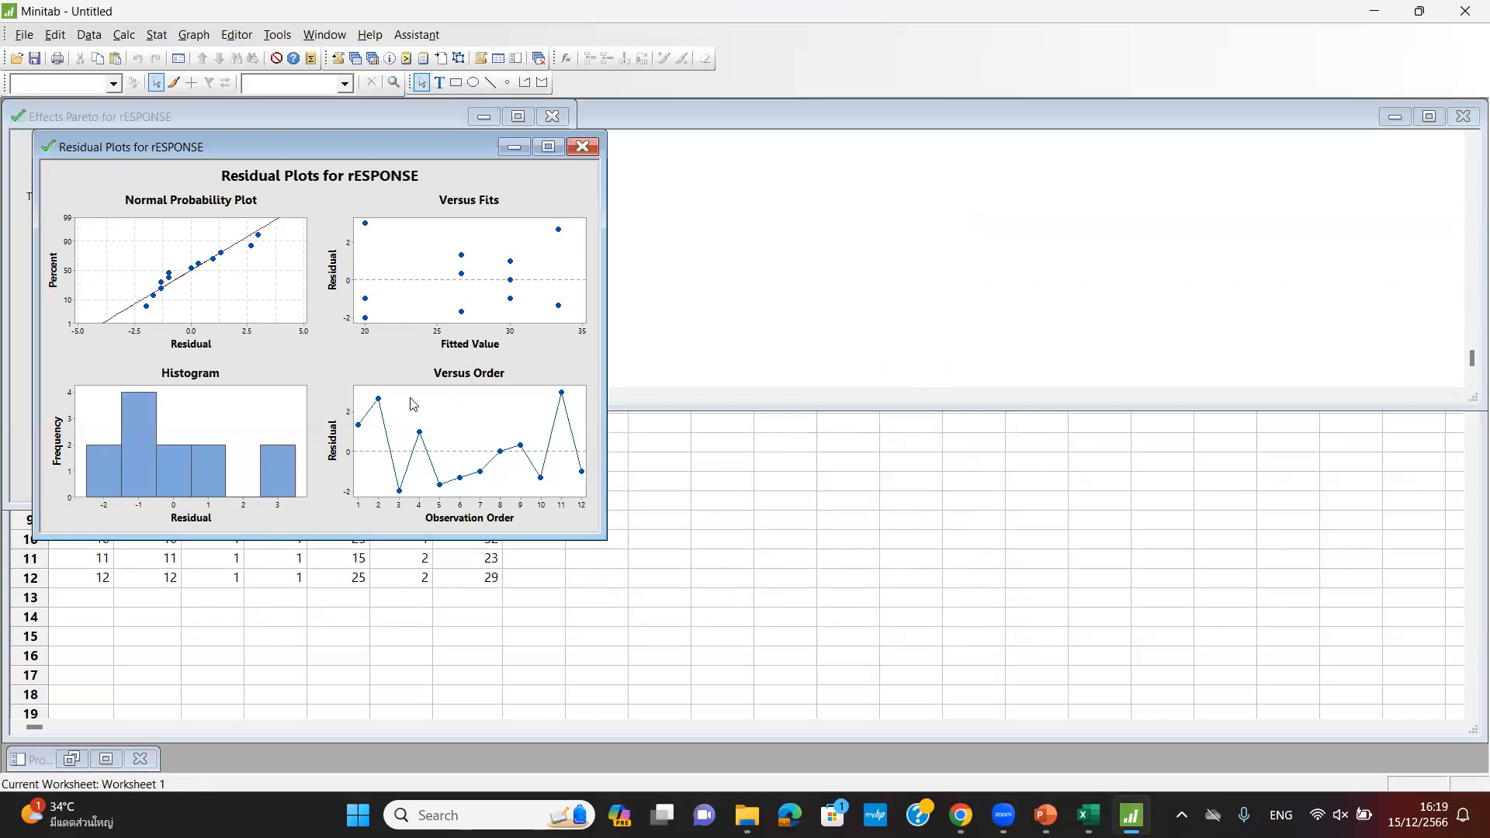
- Minimize the residual and Pareto graph windows and scroll the session to the regression equation
click(514, 148)
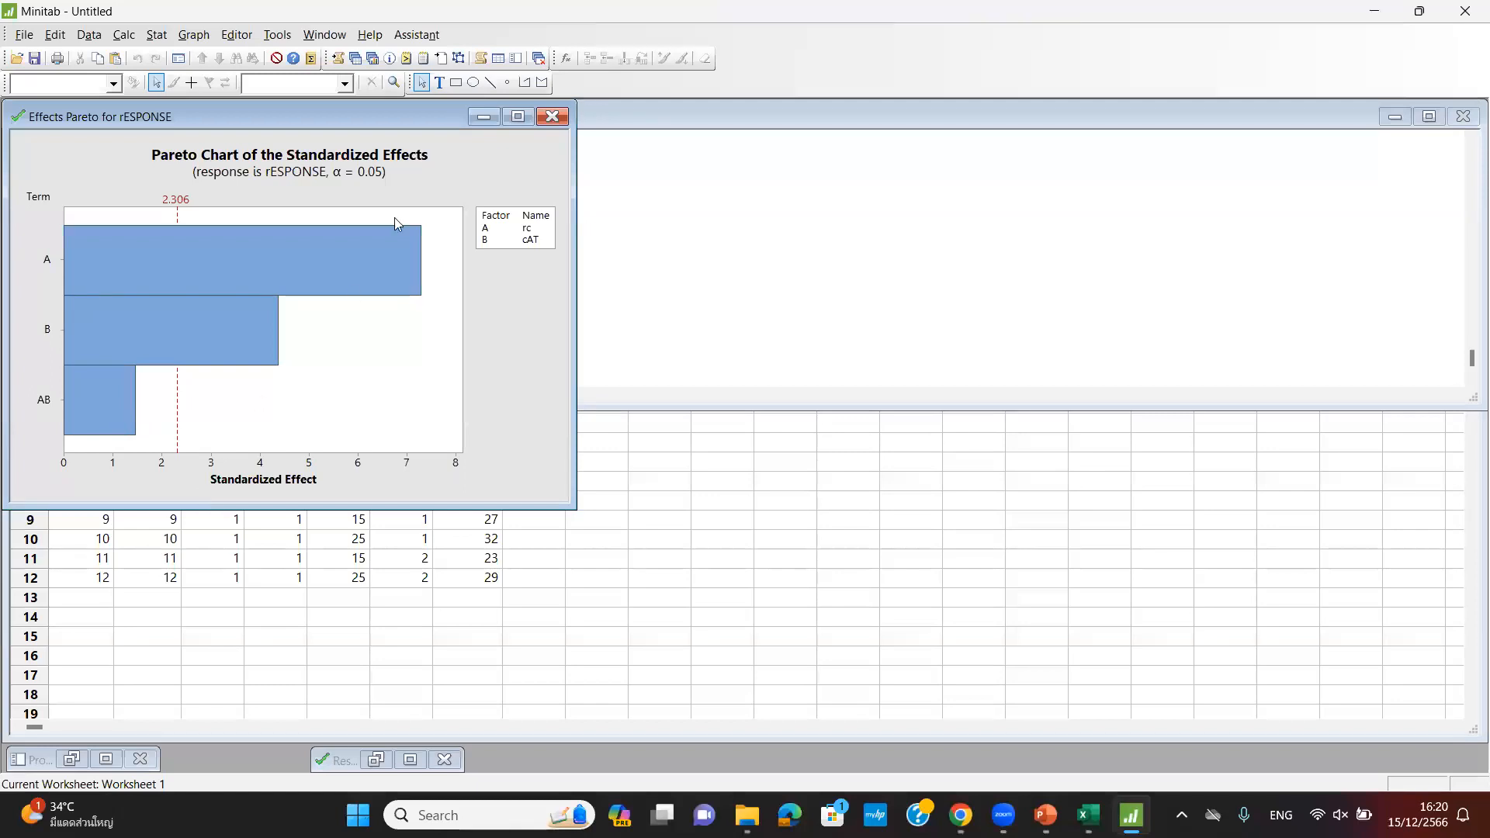
click(484, 116)
scroll(675, 362, up, 5)
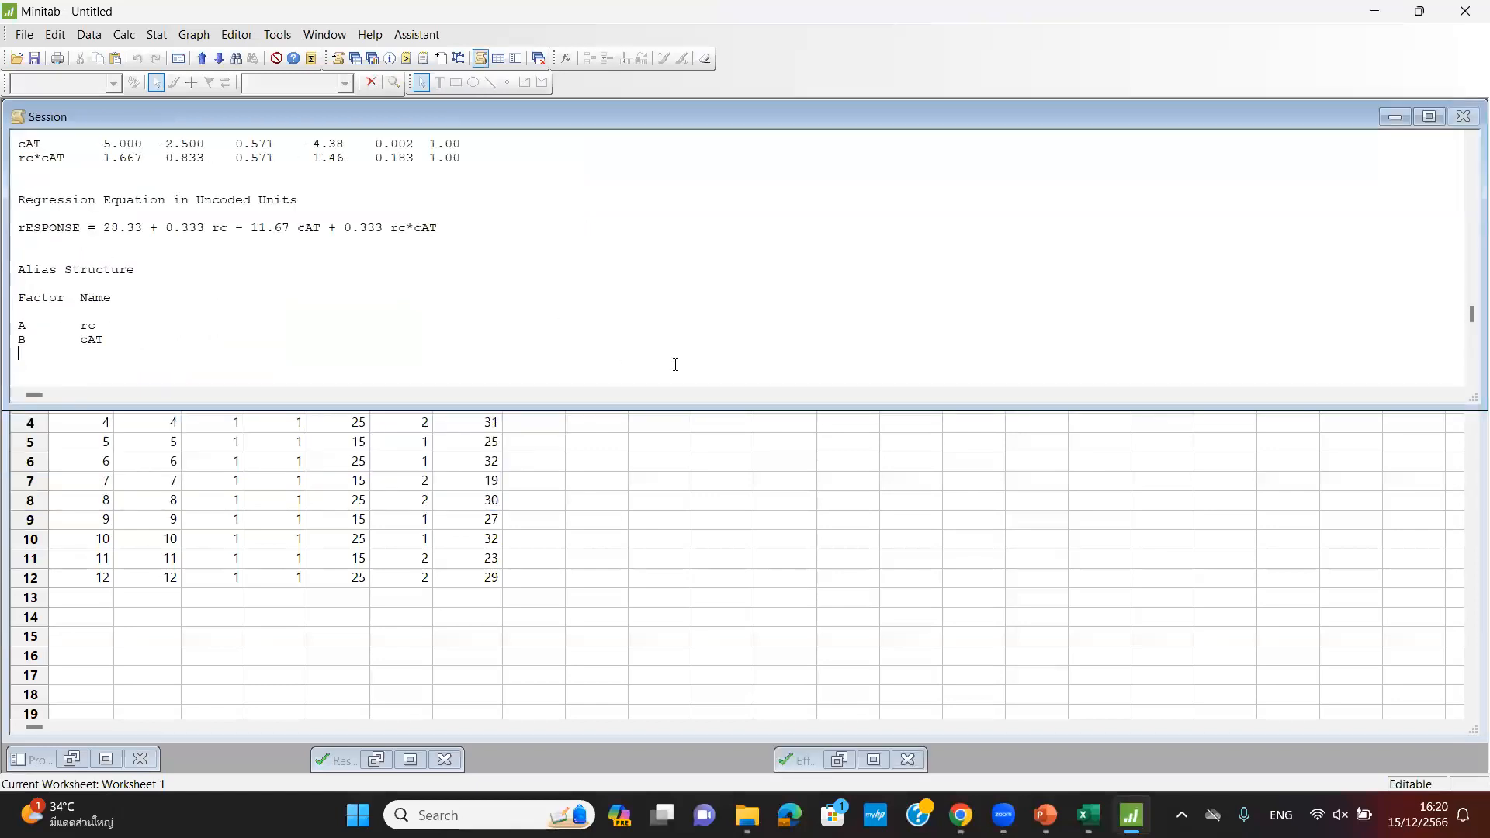
- Enlarge the Session output area and scroll back to the top of the ANOVA results
drag(734, 409, 699, 593)
scroll(535, 342, up, 15)
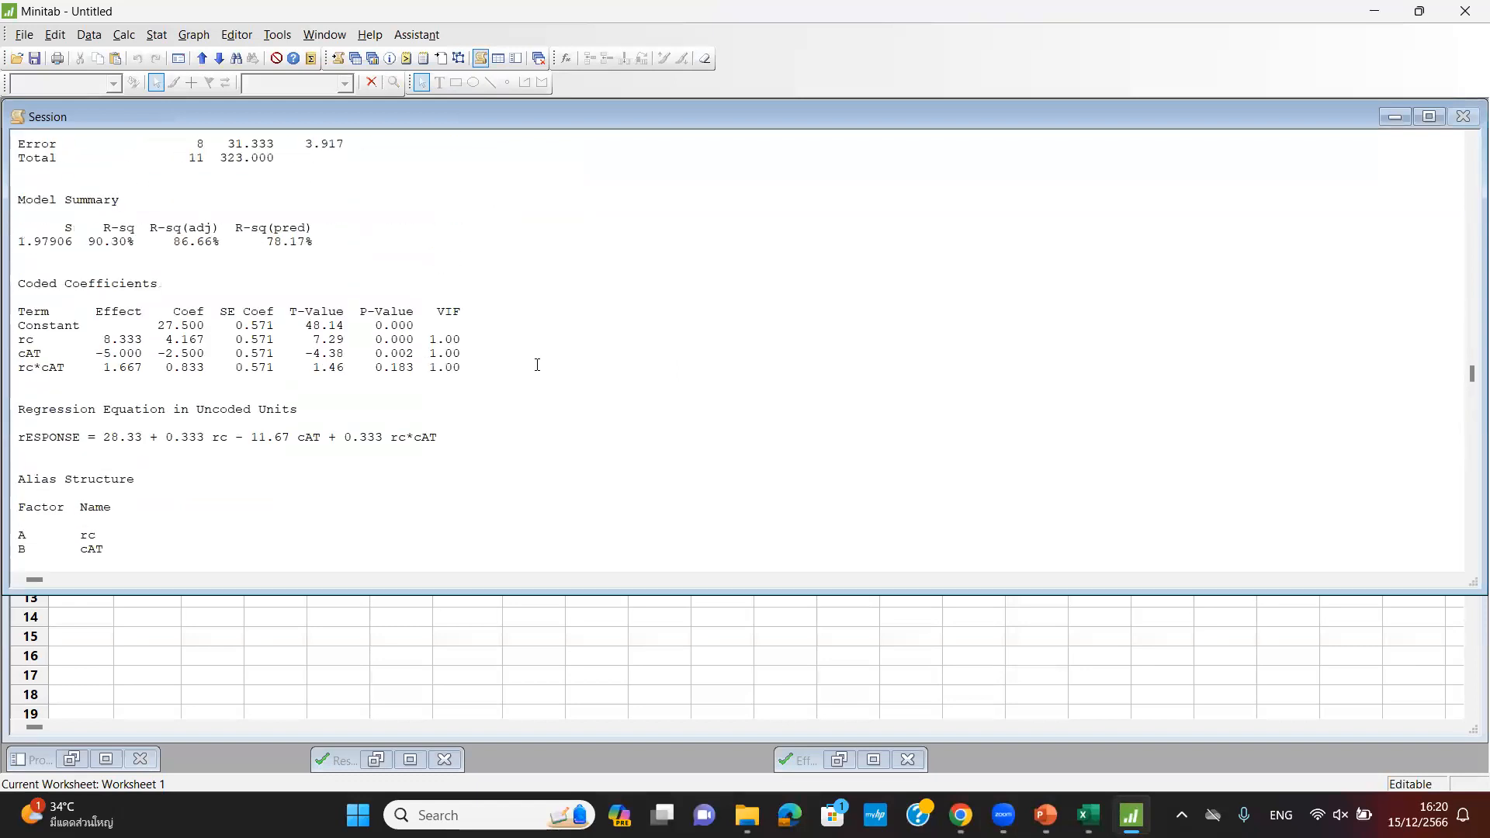
scroll(513, 309, down, 4)
scroll(481, 285, up, 4)
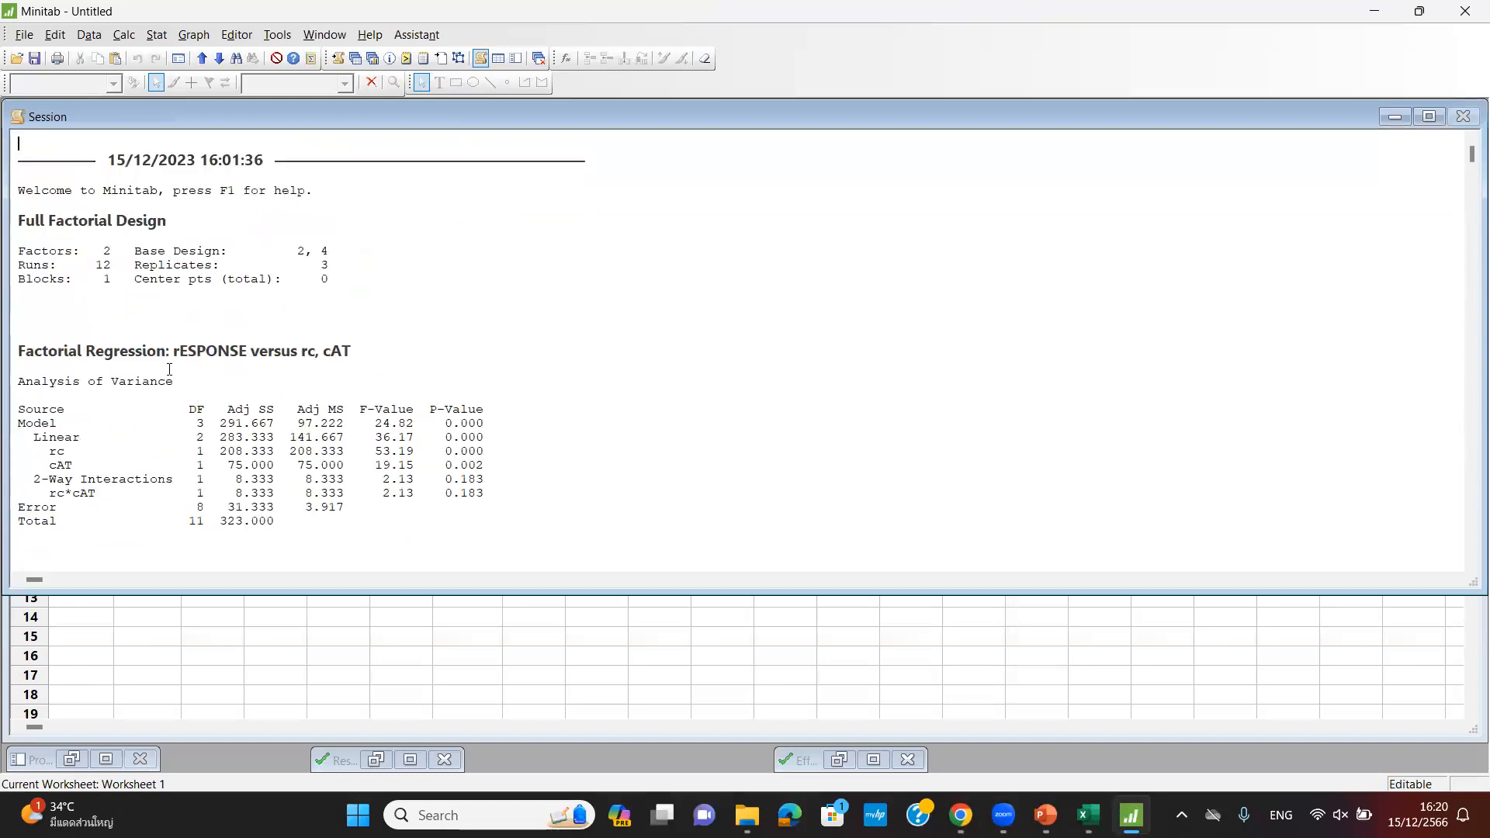
- Highlight the rc and cAT rows of the ANOVA table, then the rc*cAT interaction row
click(45, 454)
drag(71, 464, 493, 458)
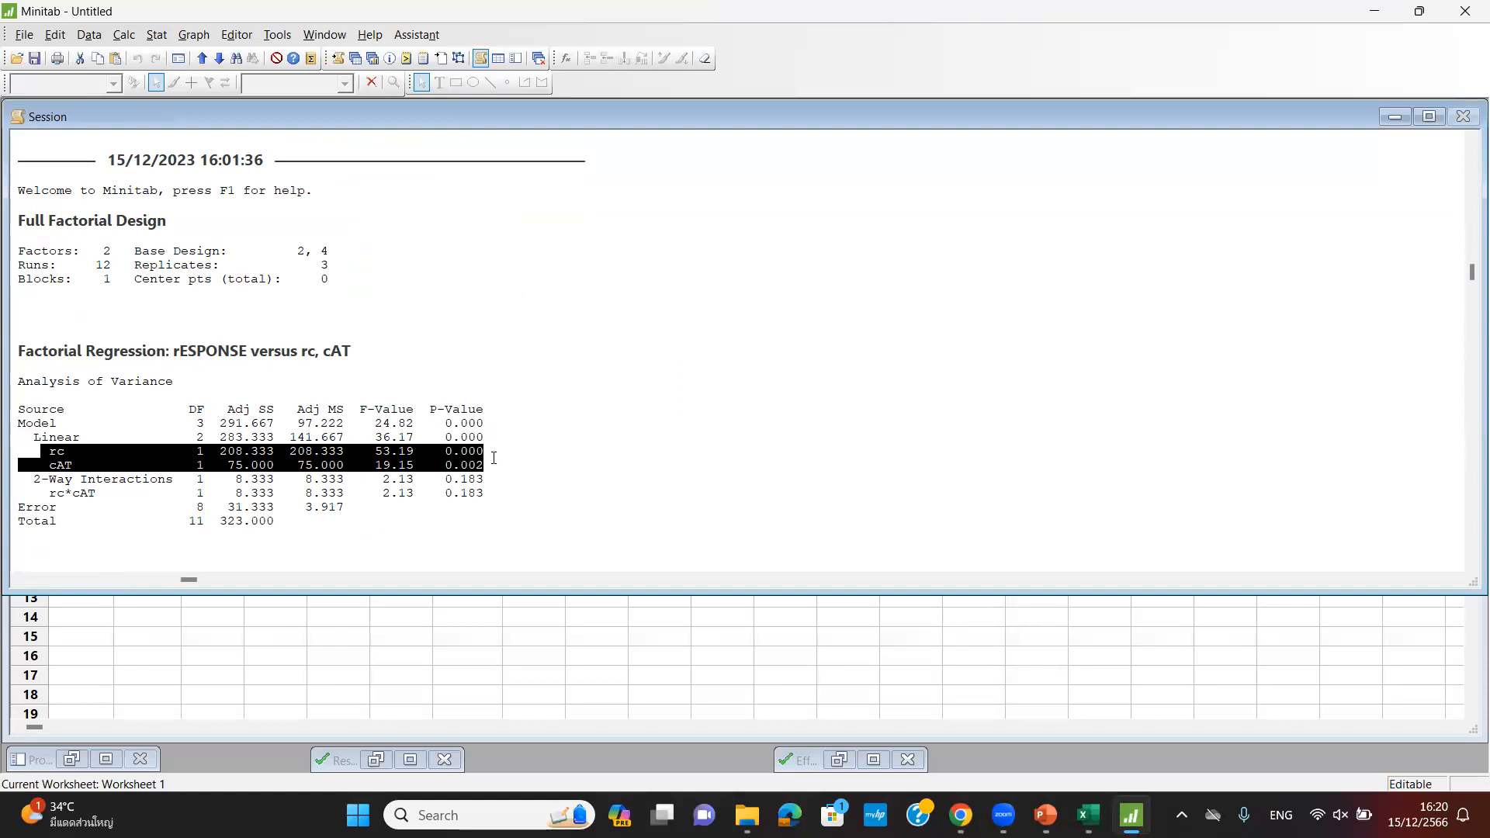
drag(48, 493, 492, 493)
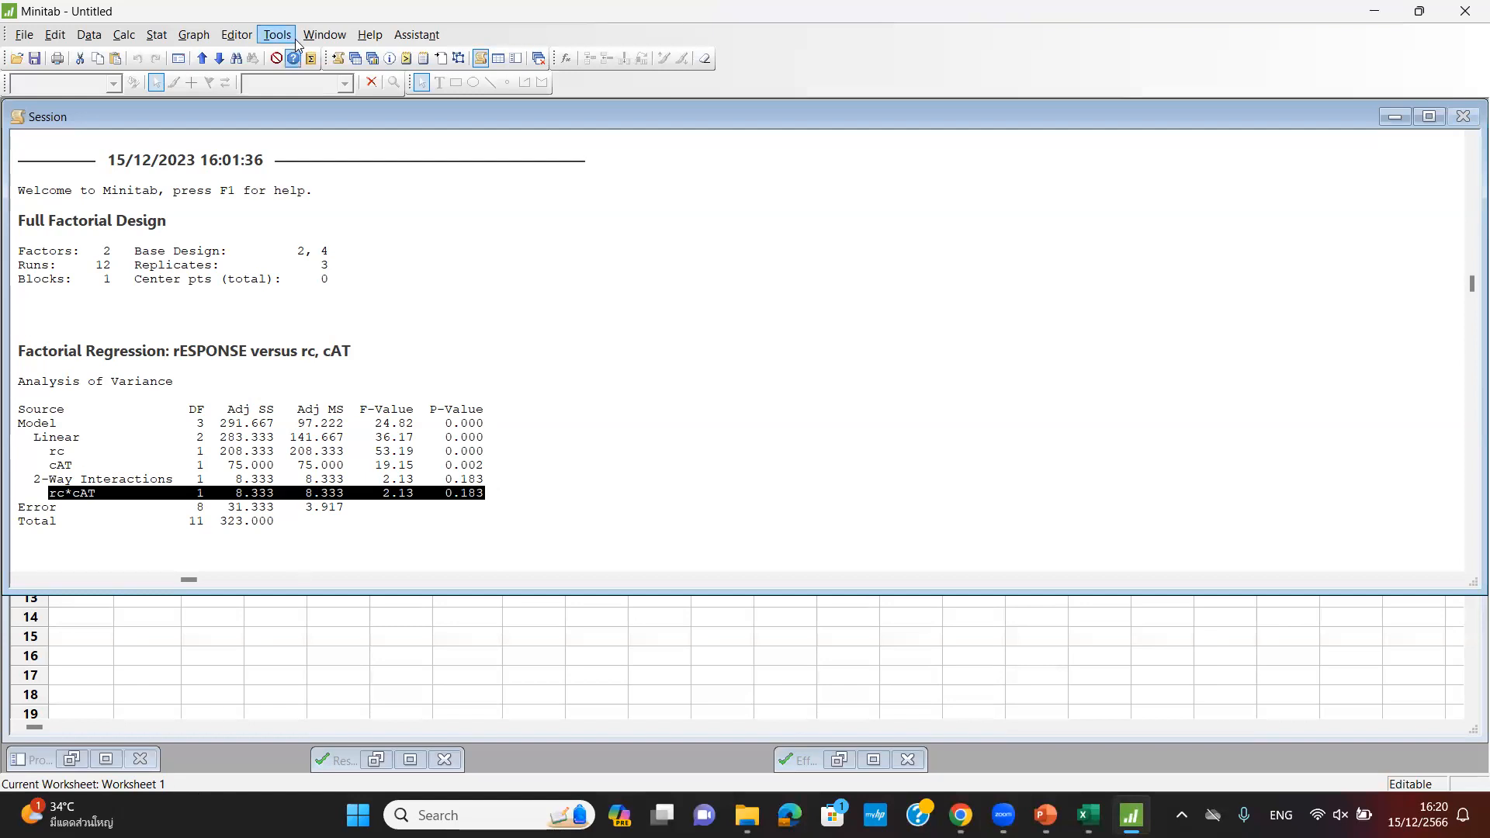
- Draw a factorial surface plot of rESPONSE with cAT on the X axis and rc on the Y axis
click(160, 40)
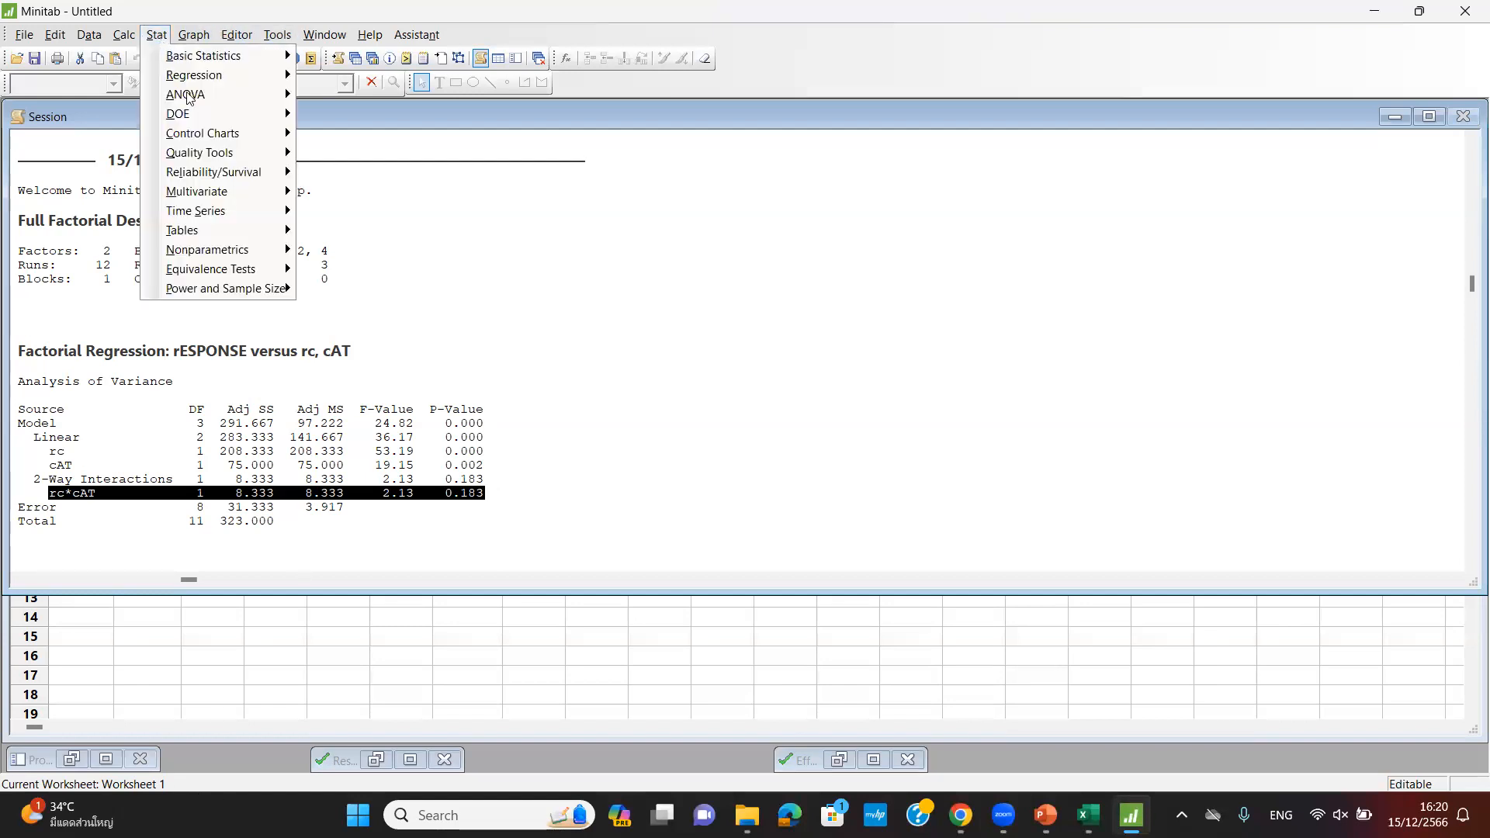
mouse_move(198, 115)
mouse_move(352, 115)
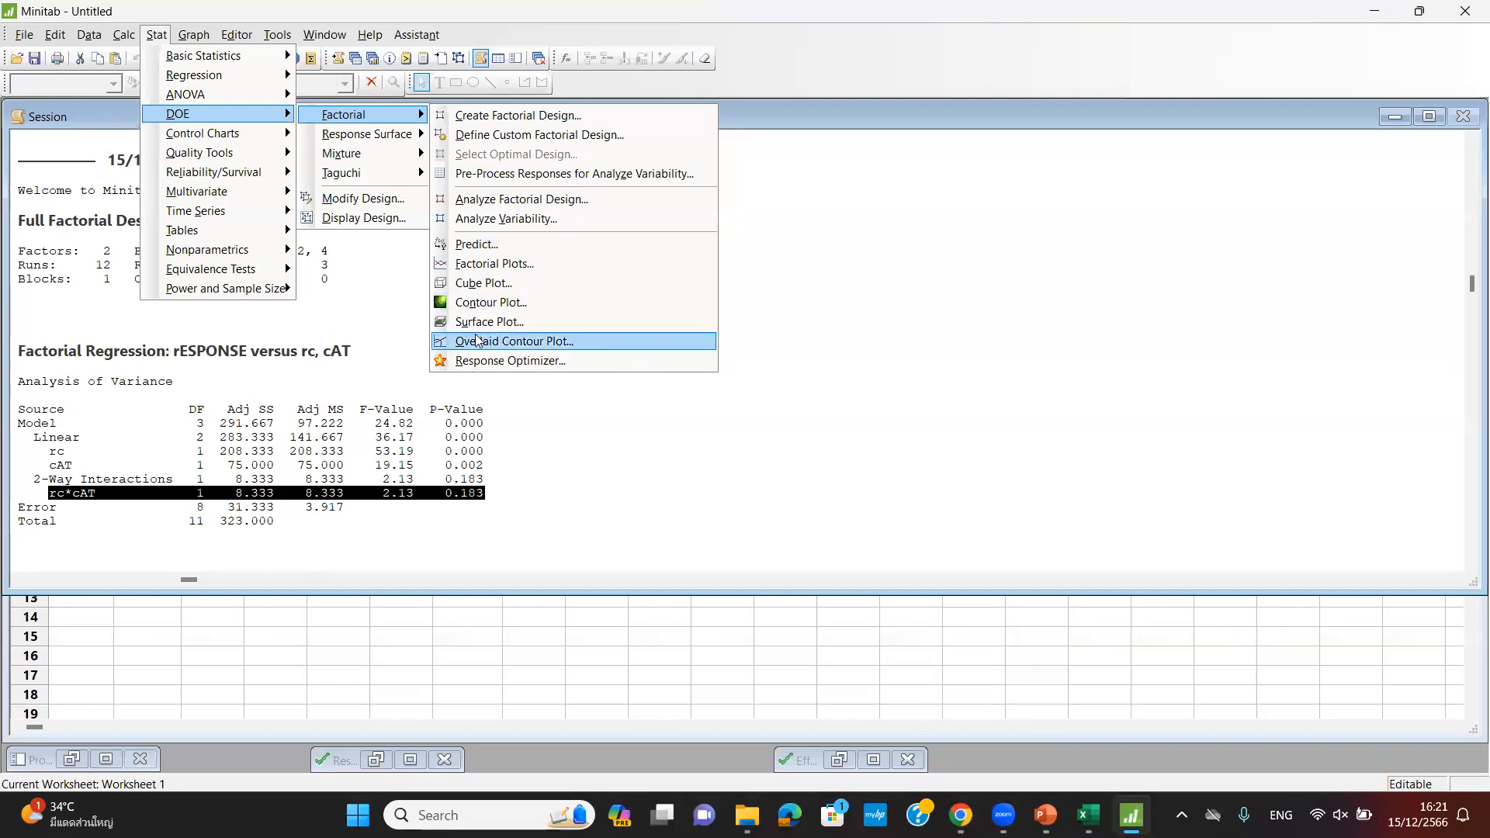
click(619, 380)
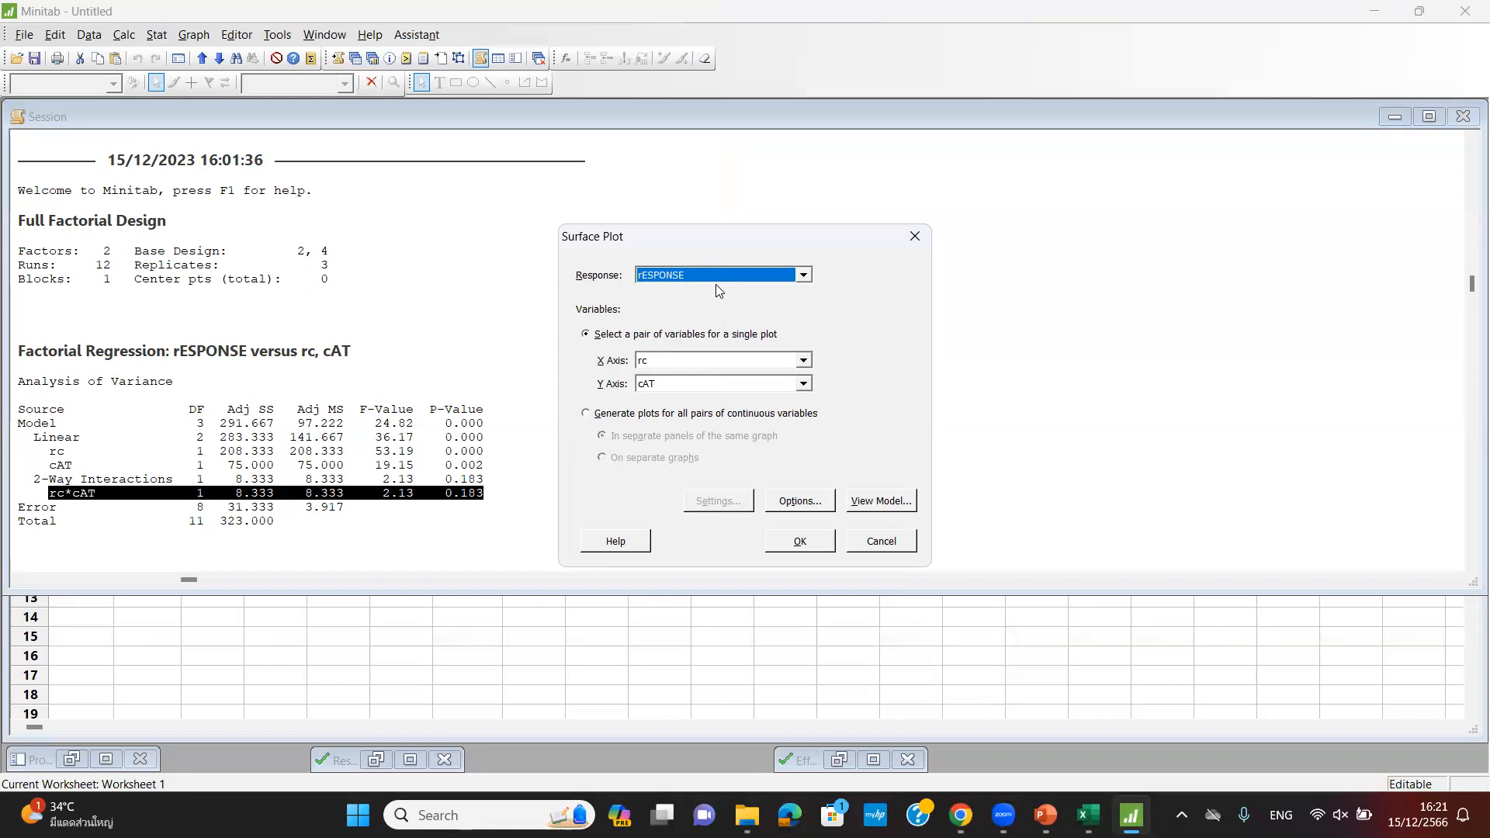
click(680, 360)
click(663, 392)
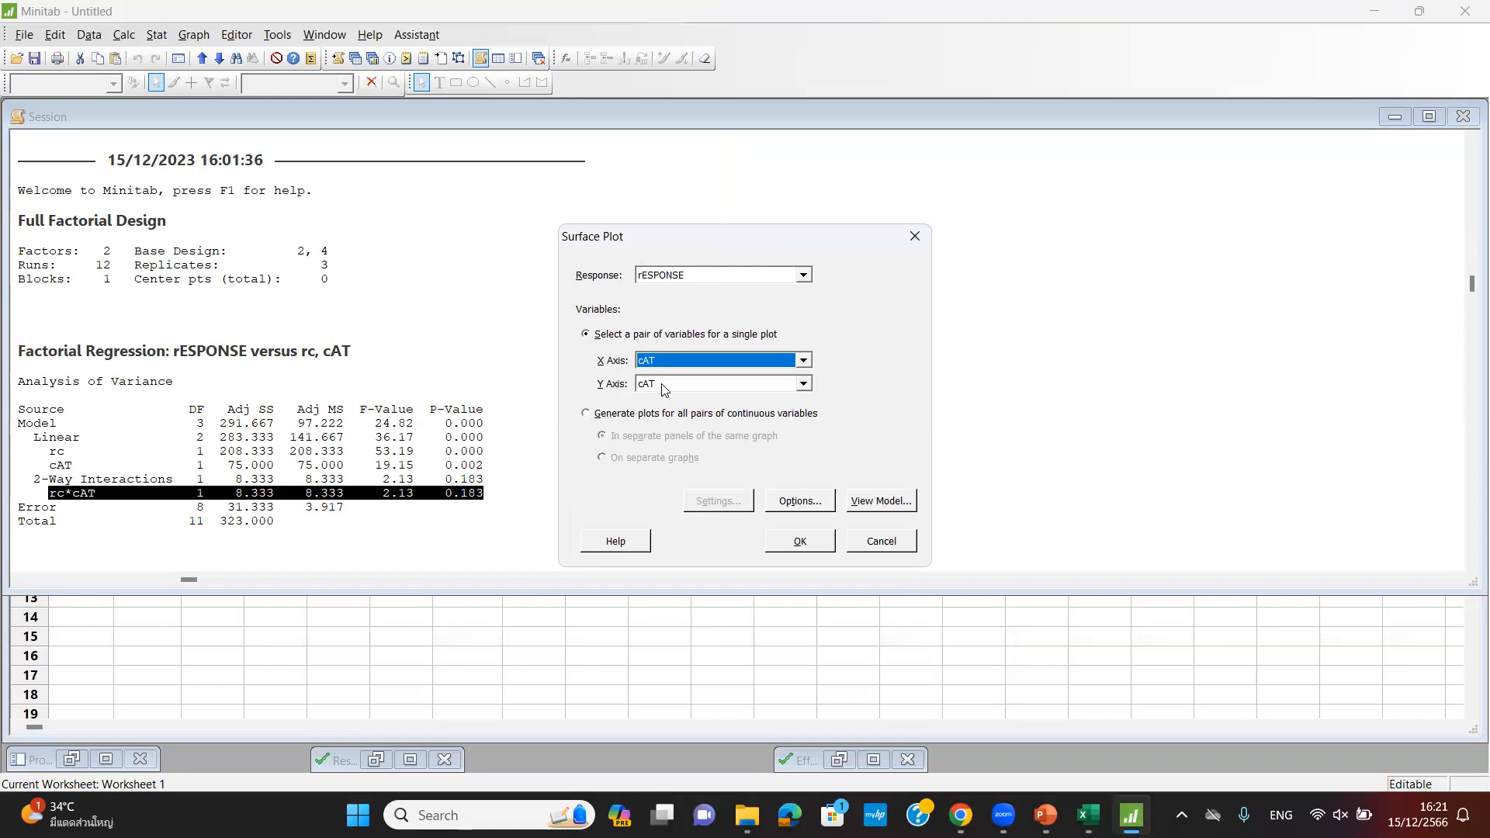
click(663, 386)
click(659, 394)
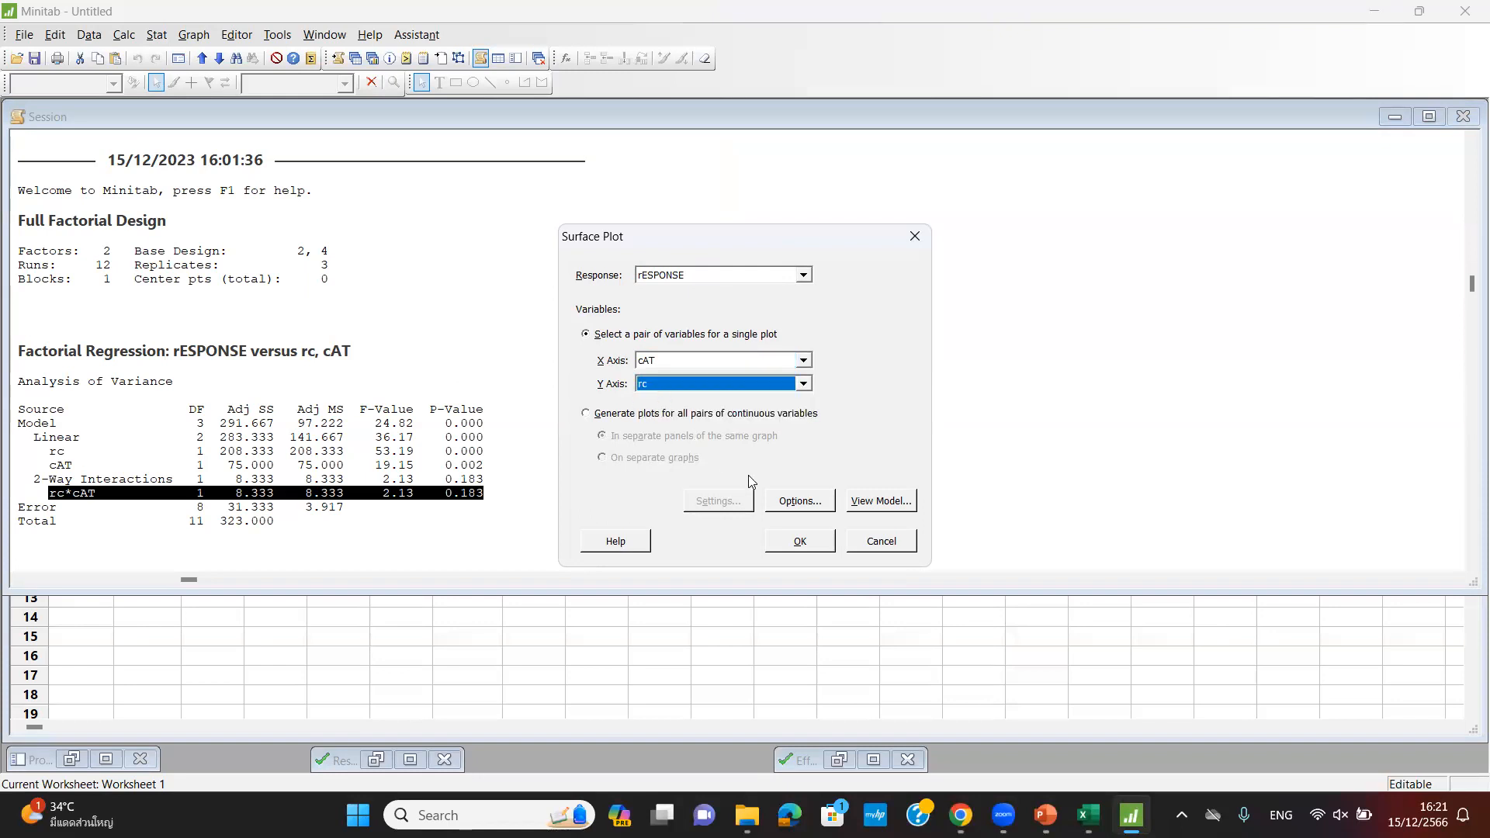
click(805, 541)
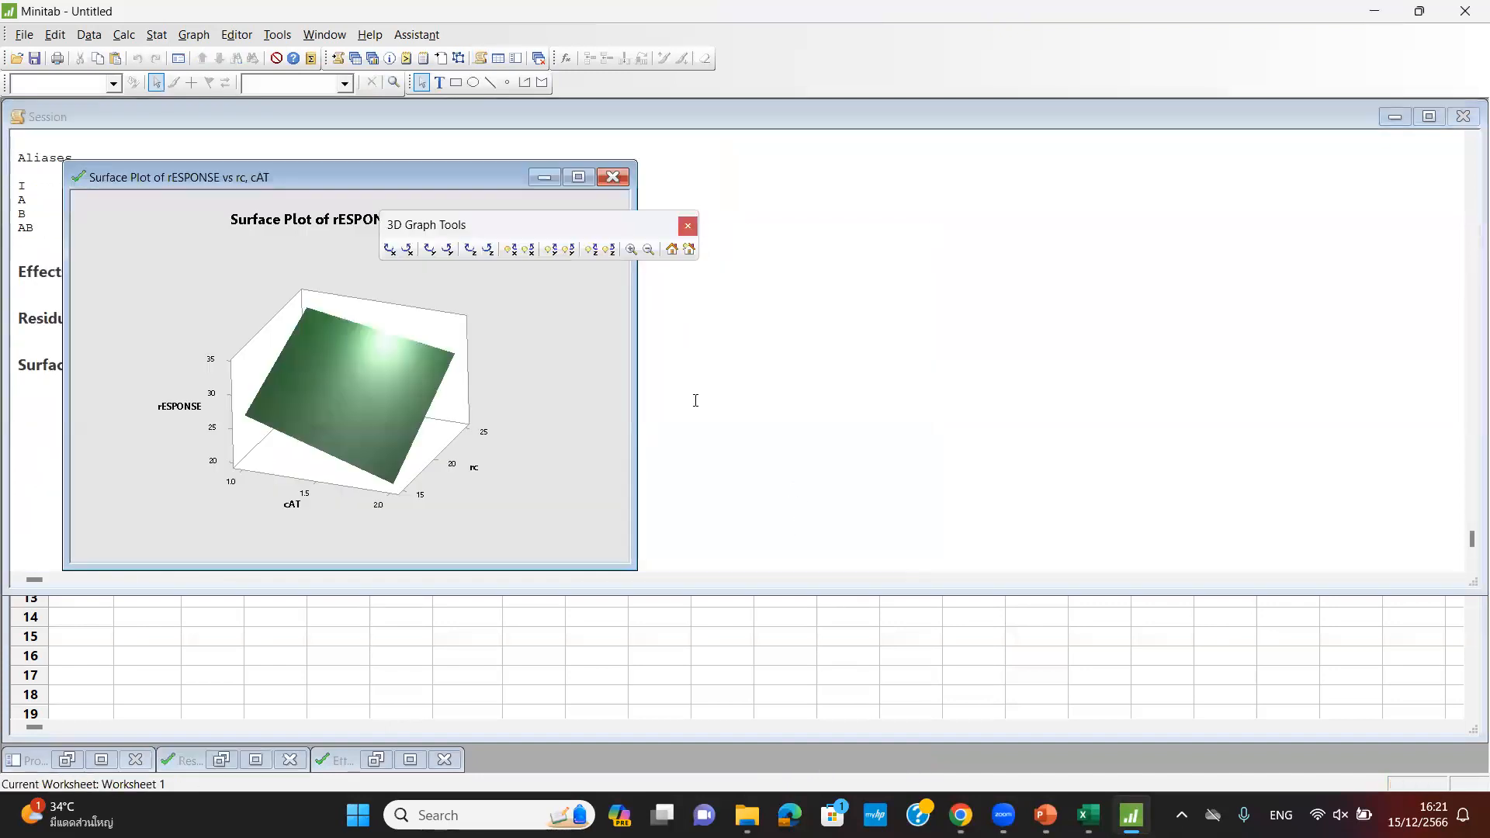
- Move the surface plot window to the centre-right of the Session window
drag(431, 183, 841, 193)
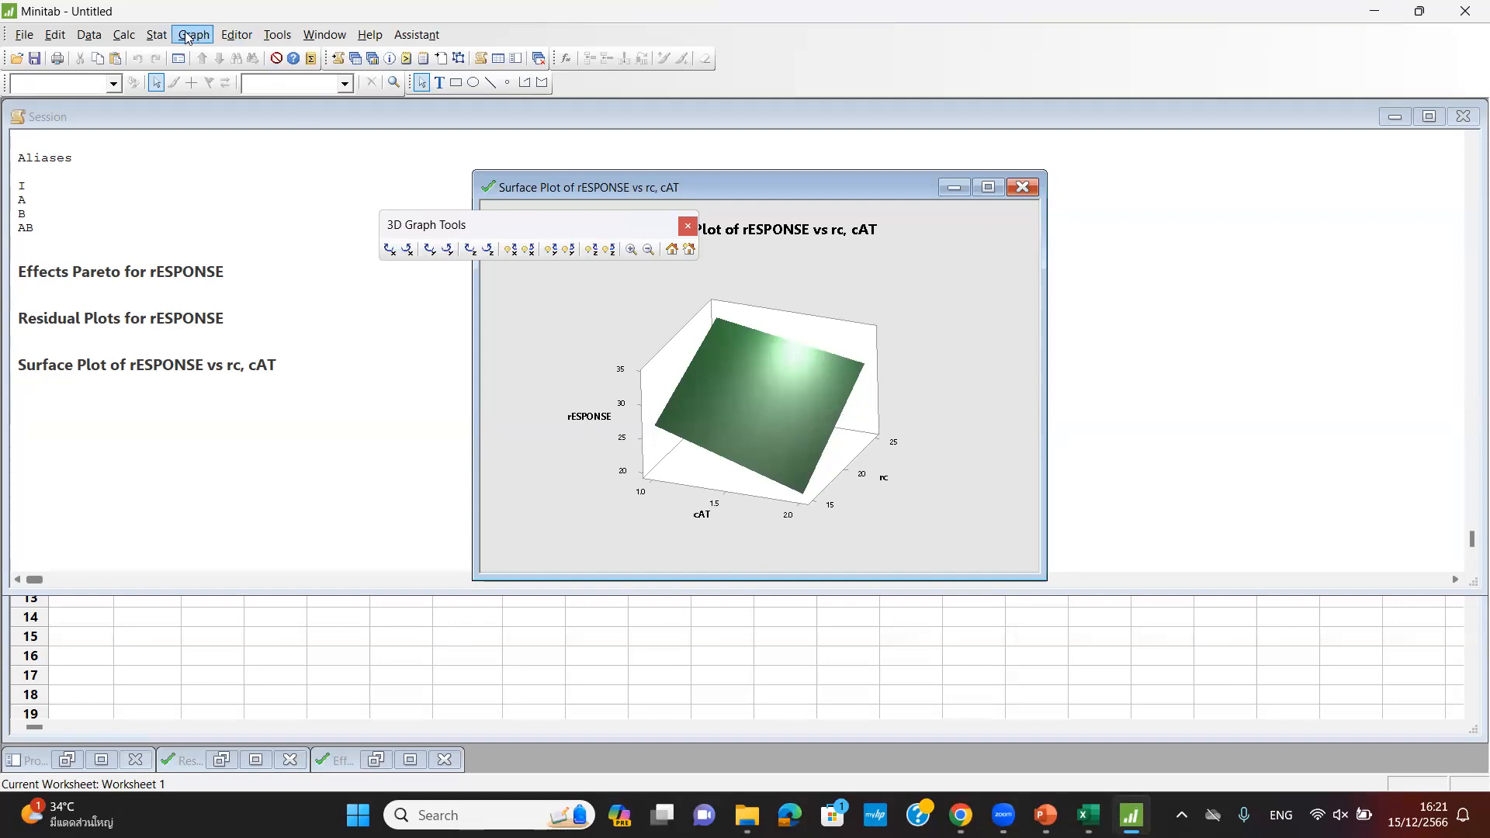
click(155, 36)
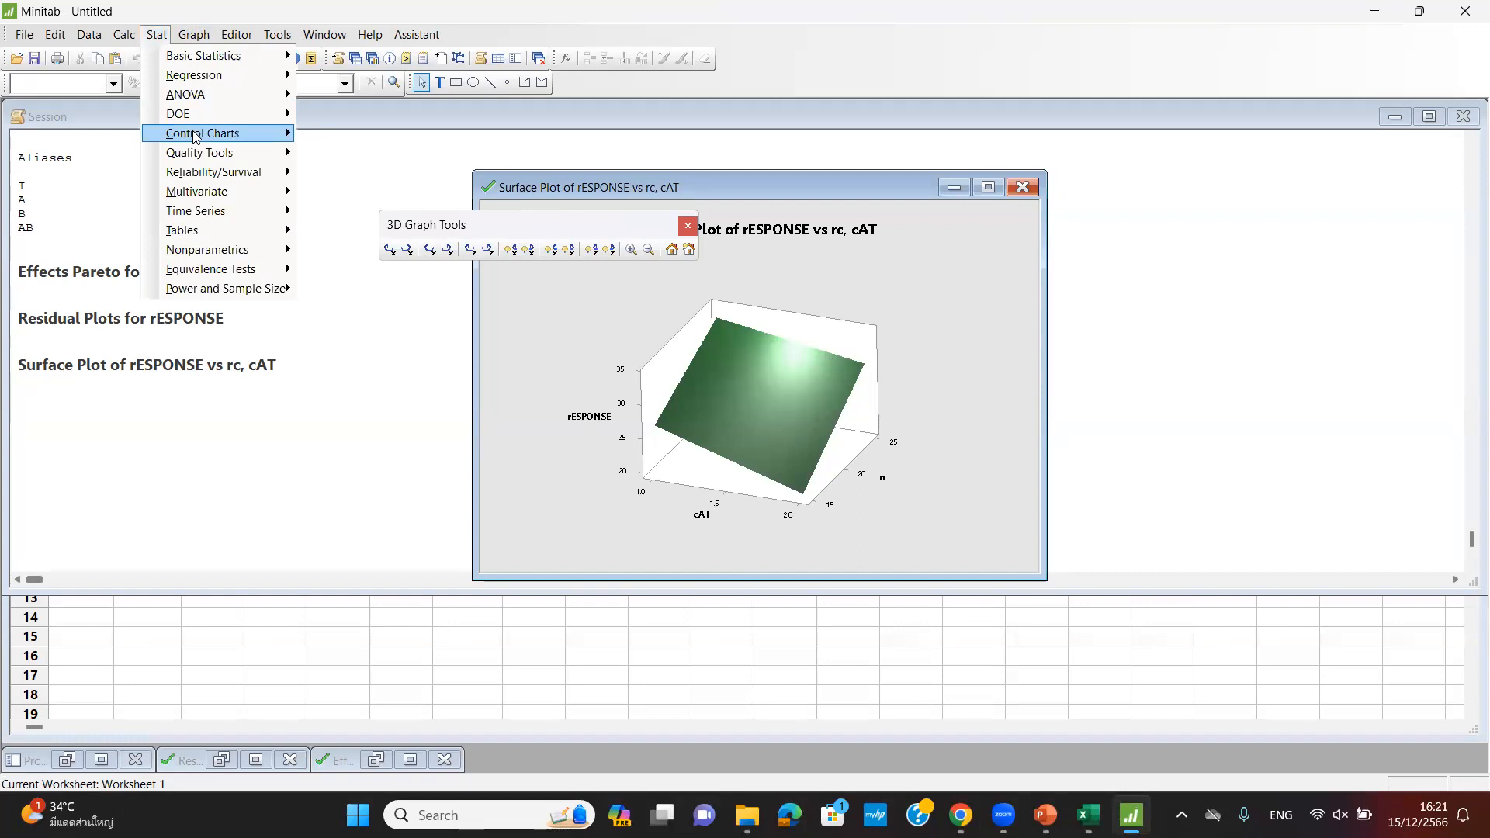
- Create a factorial contour plot of rESPONSE with X rc and Y cAT, then enlarge and centre it
mouse_move(194, 134)
mouse_move(191, 231)
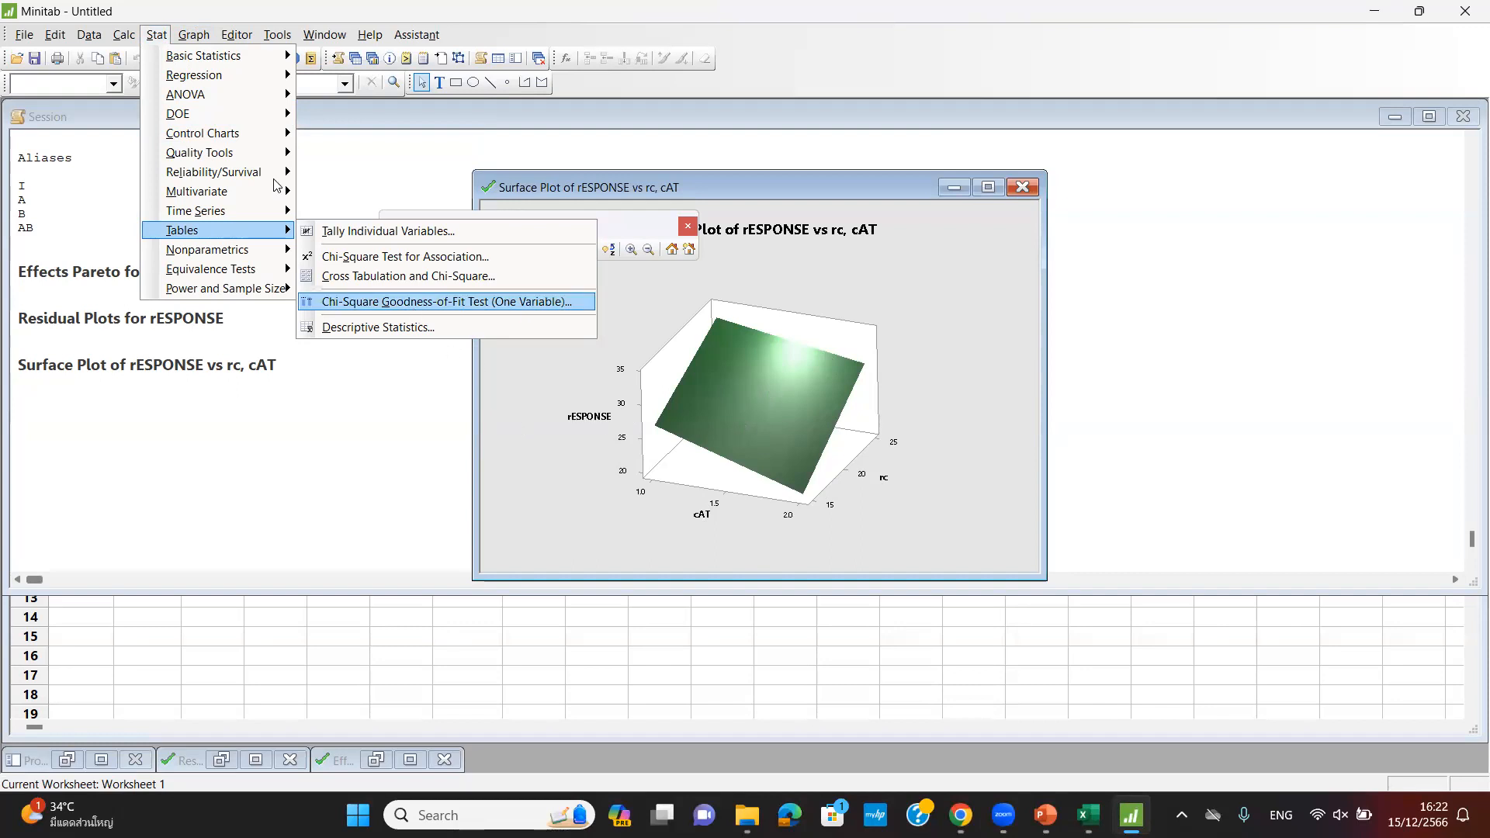
mouse_move(208, 124)
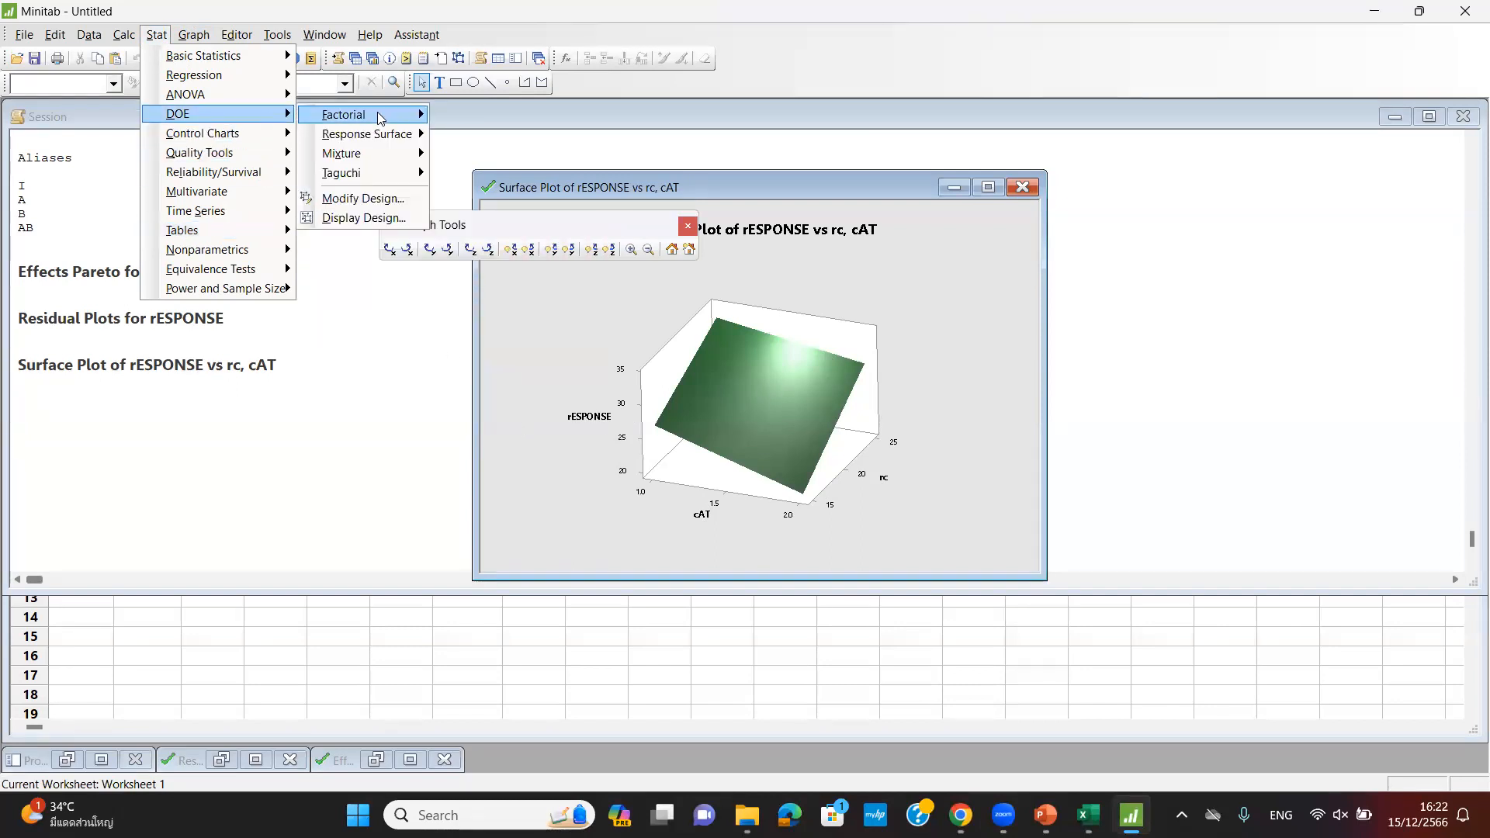
mouse_move(382, 116)
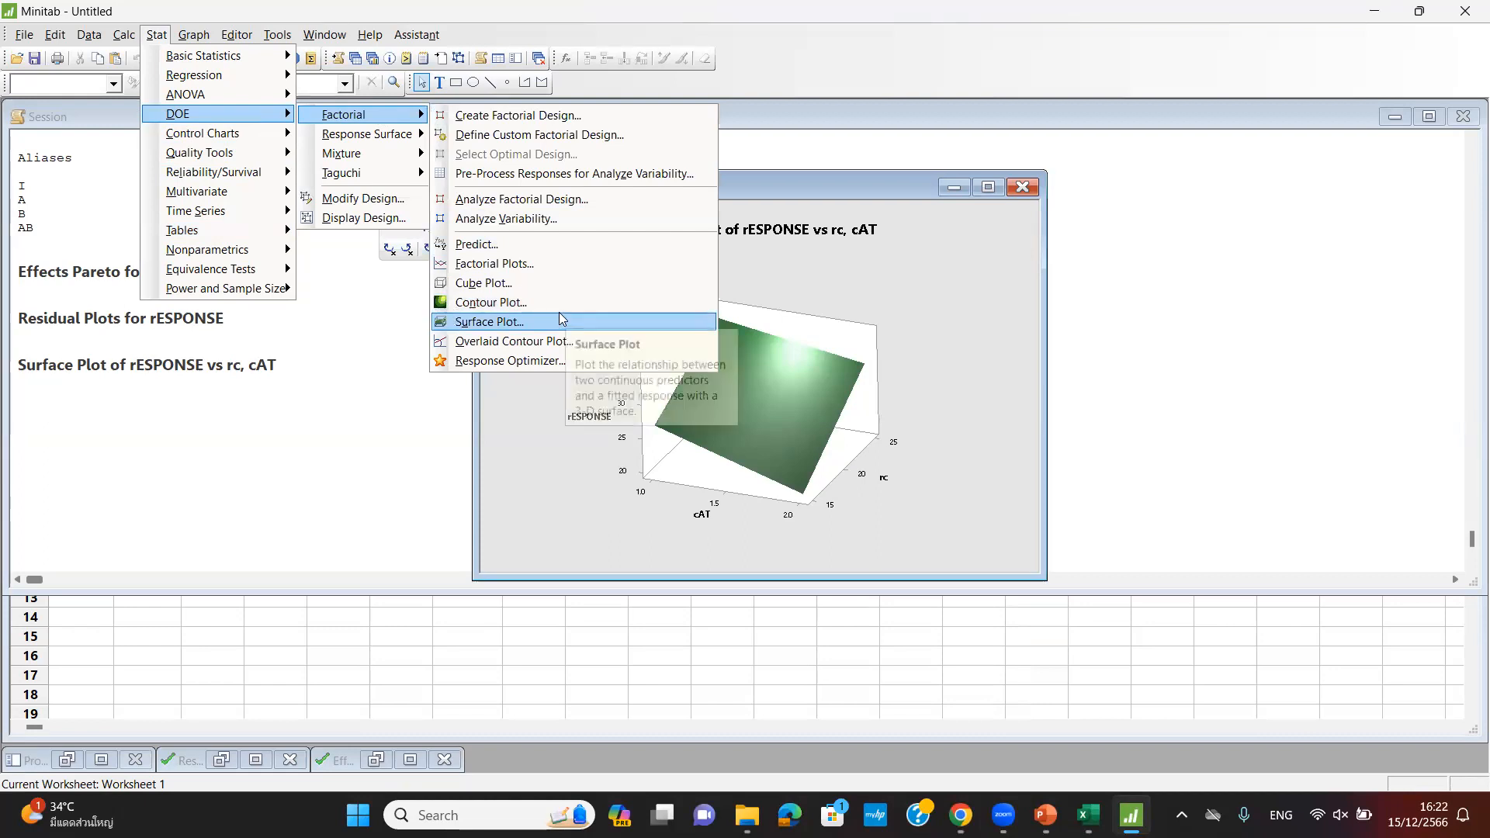
click(486, 304)
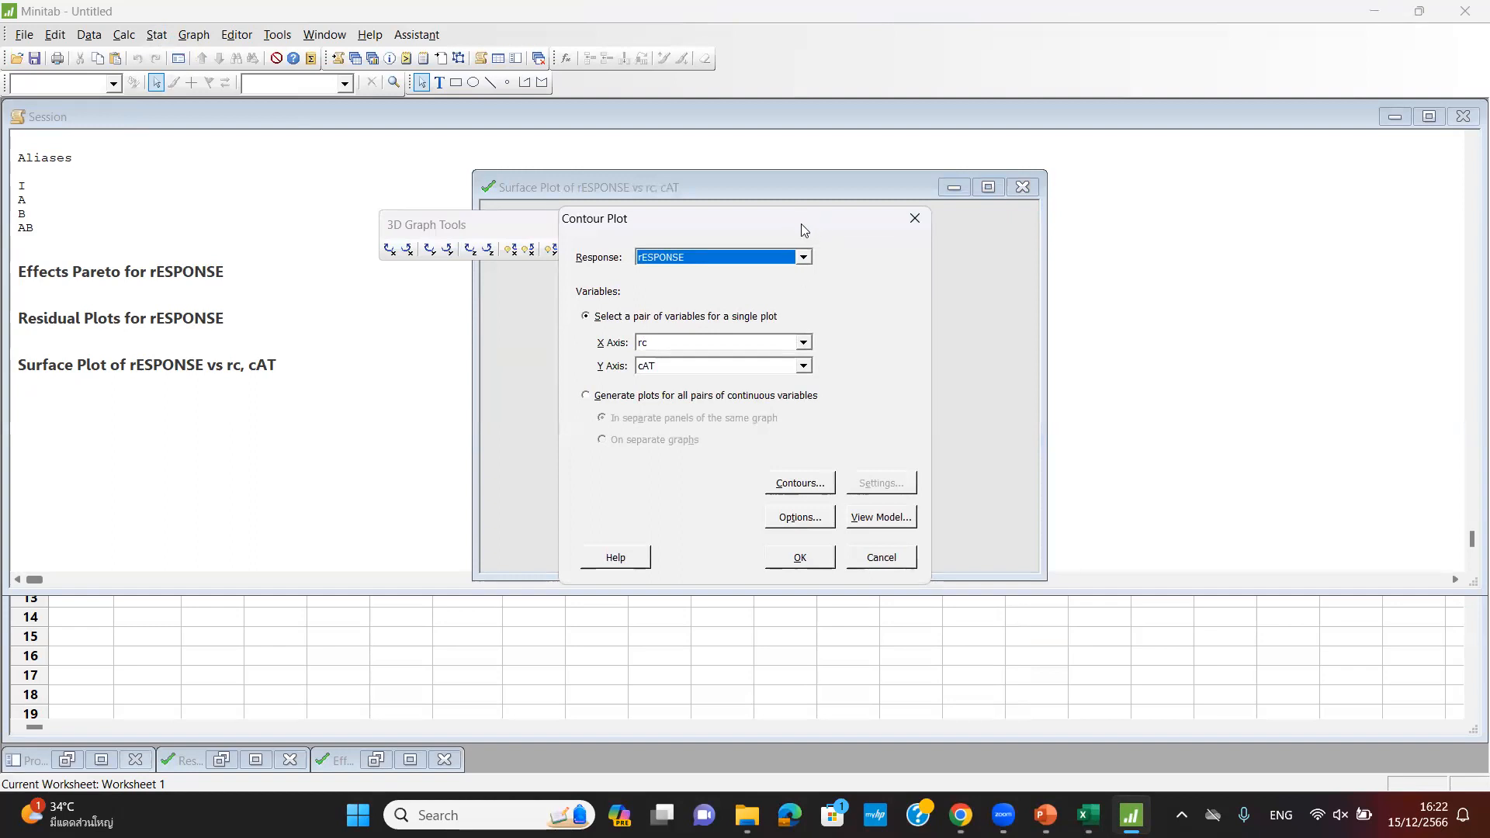
drag(803, 230, 1195, 235)
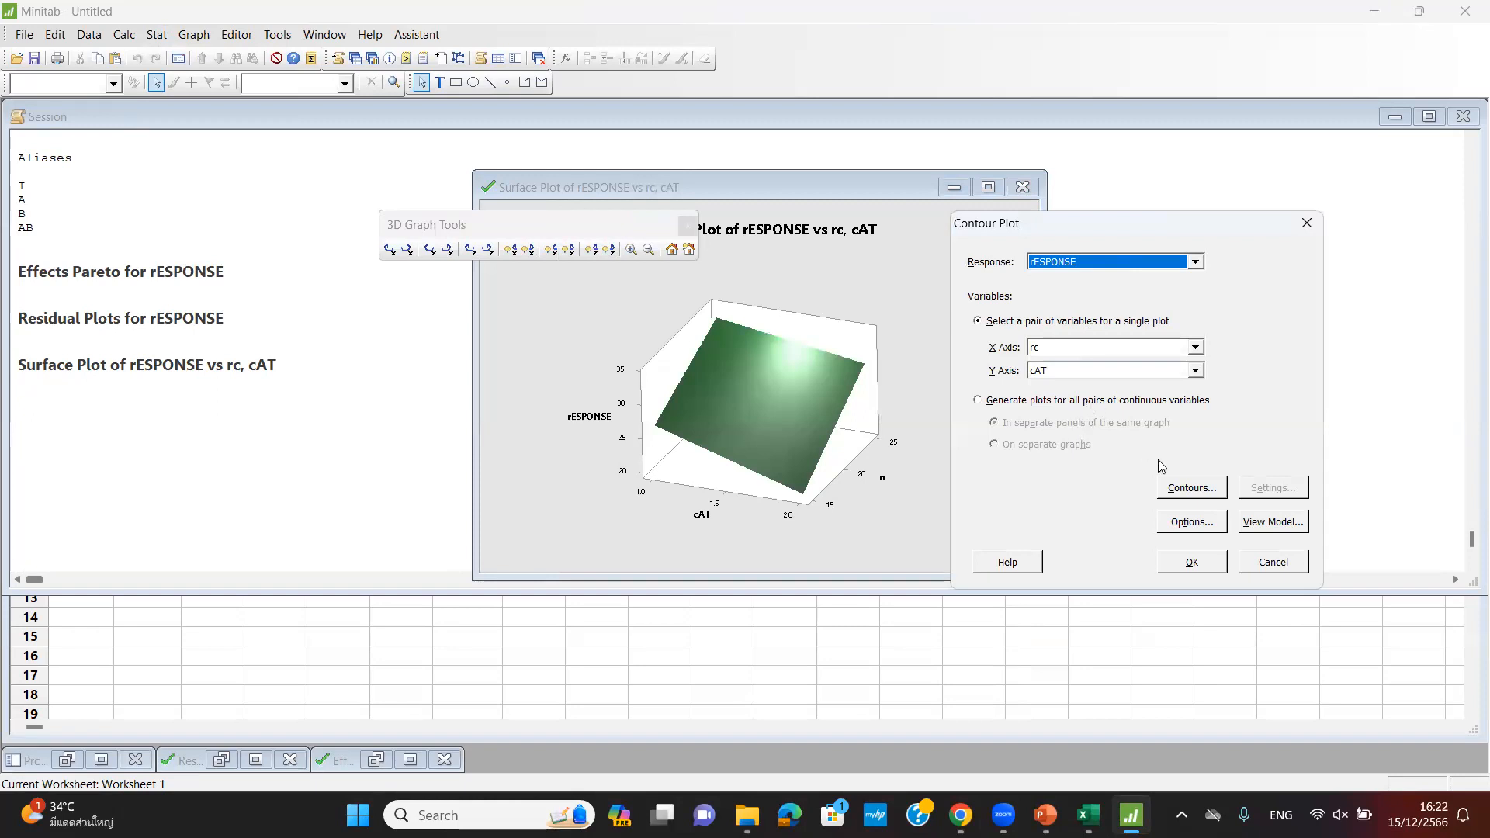
click(1192, 562)
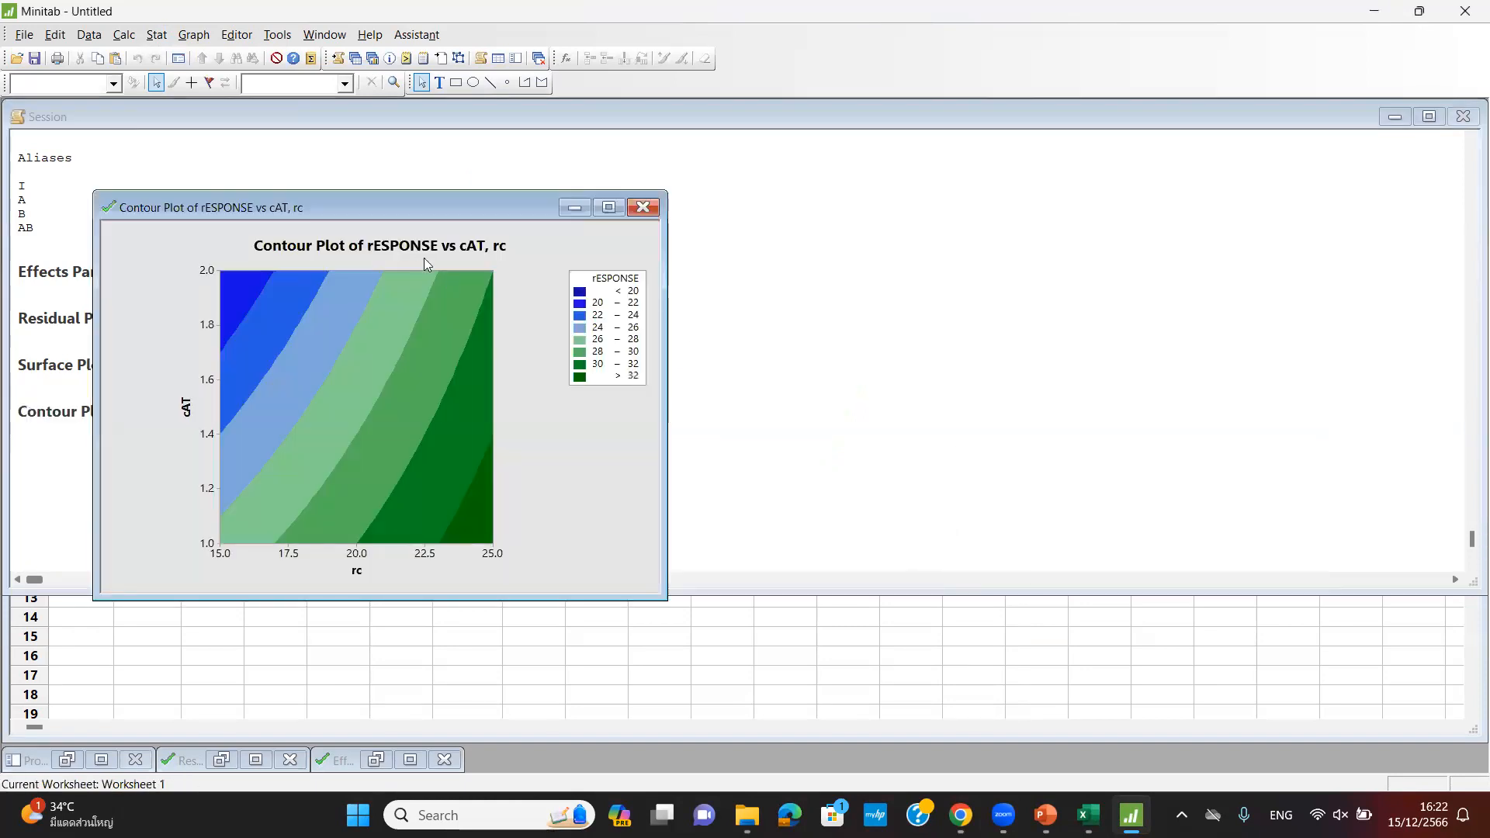
drag(450, 192, 450, 126)
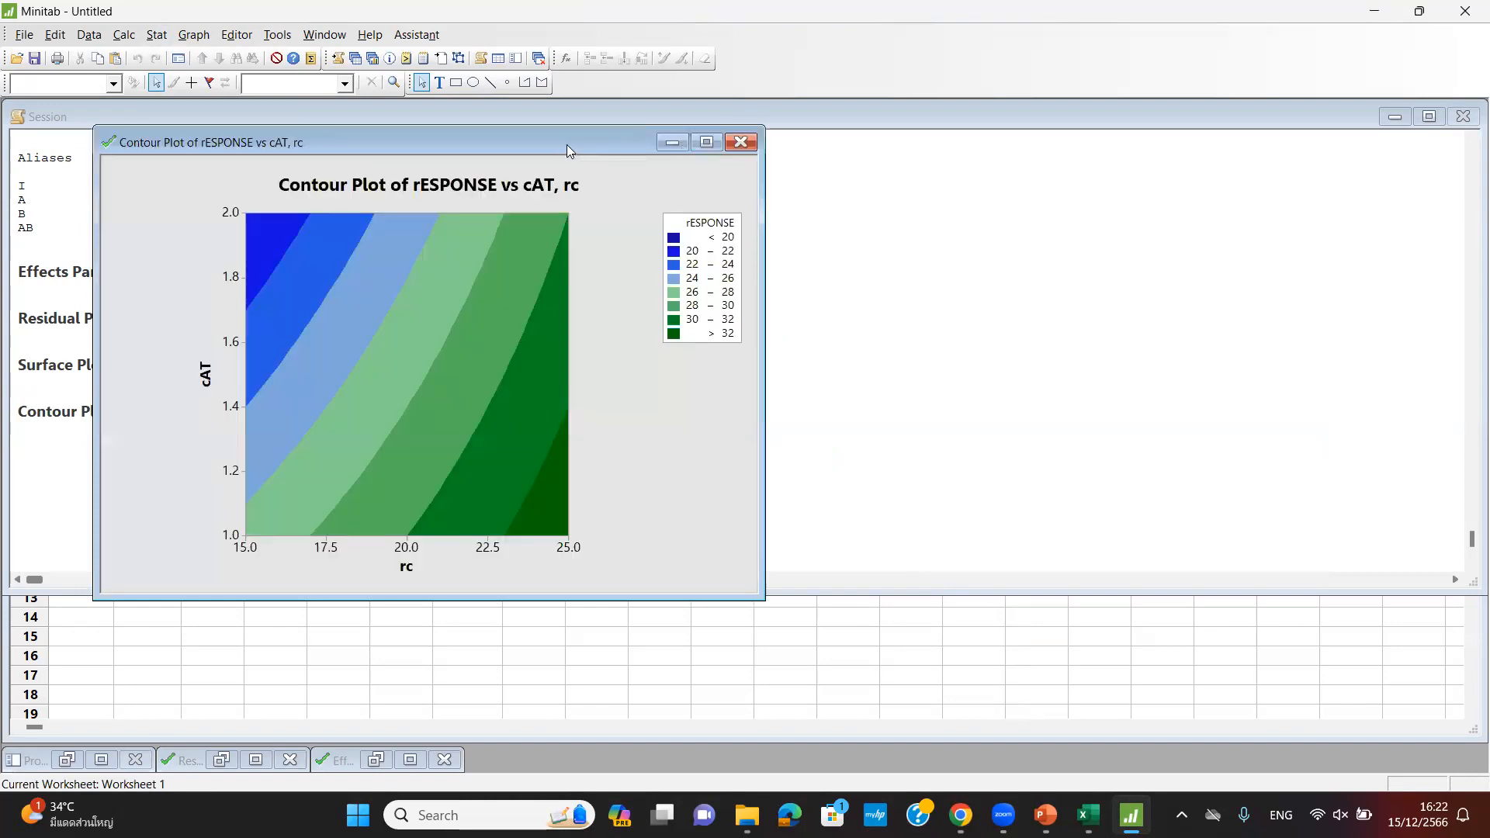
drag(567, 145, 832, 138)
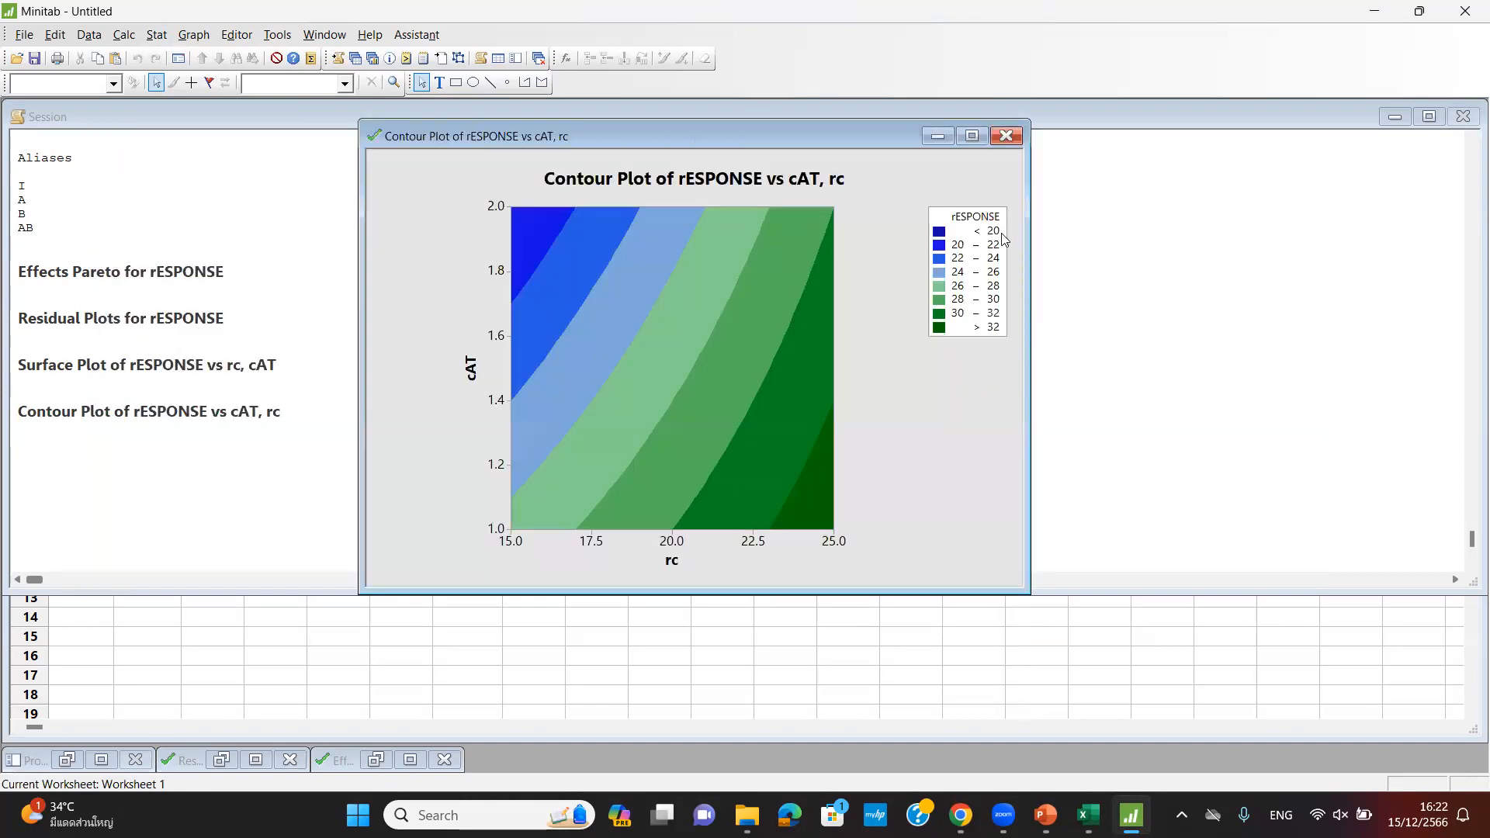